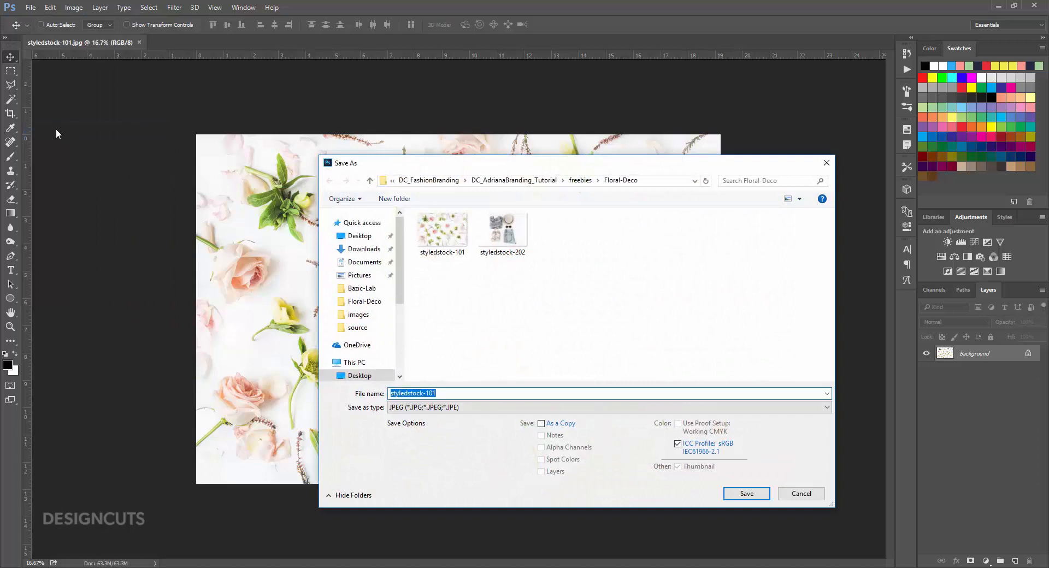
# Save the image as a Photoshop file named AdrianaBrandingLook in the DC_AdrianaBranding_Tutorial folder.
pyautogui.click(509, 183)
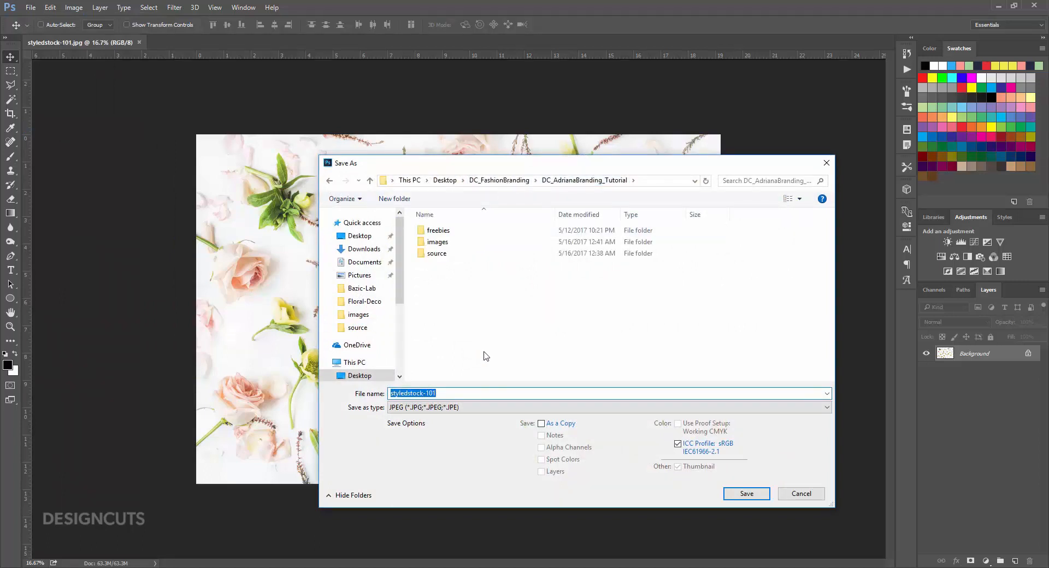
pyautogui.write('AdrianaBrandingLook')
pyautogui.click(463, 410)
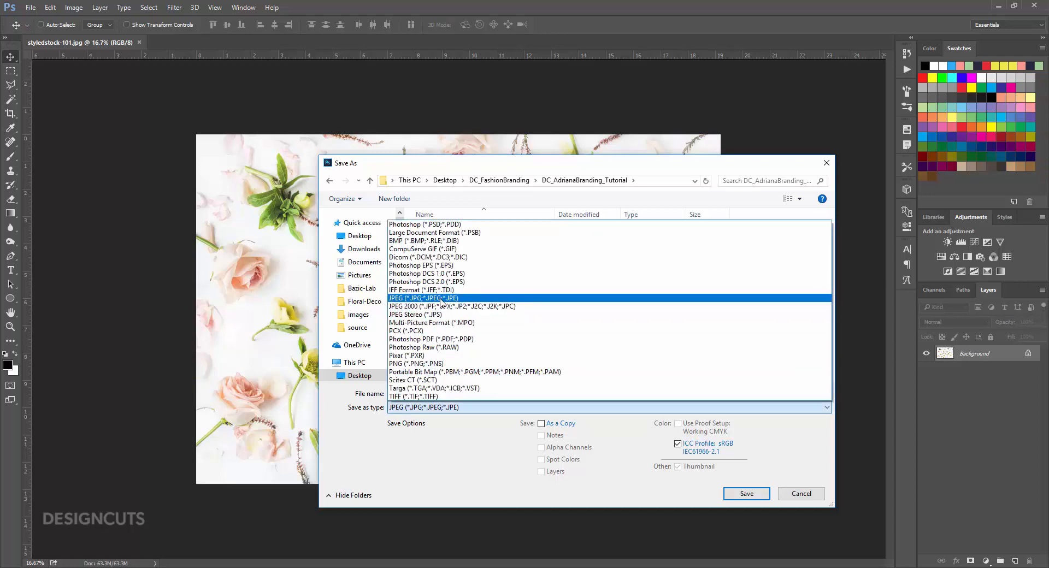
pyautogui.click(432, 224)
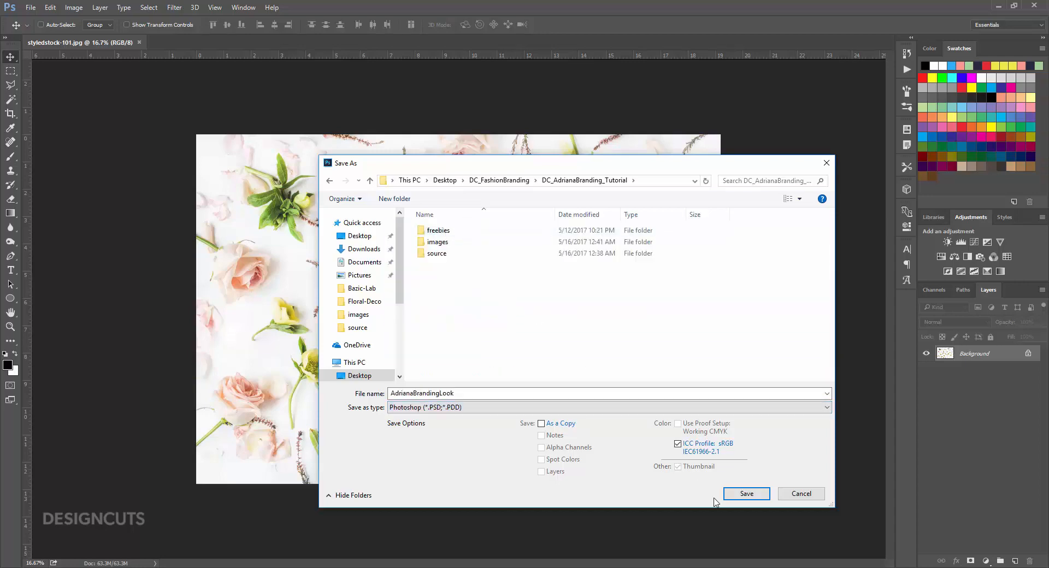
pyautogui.click(752, 497)
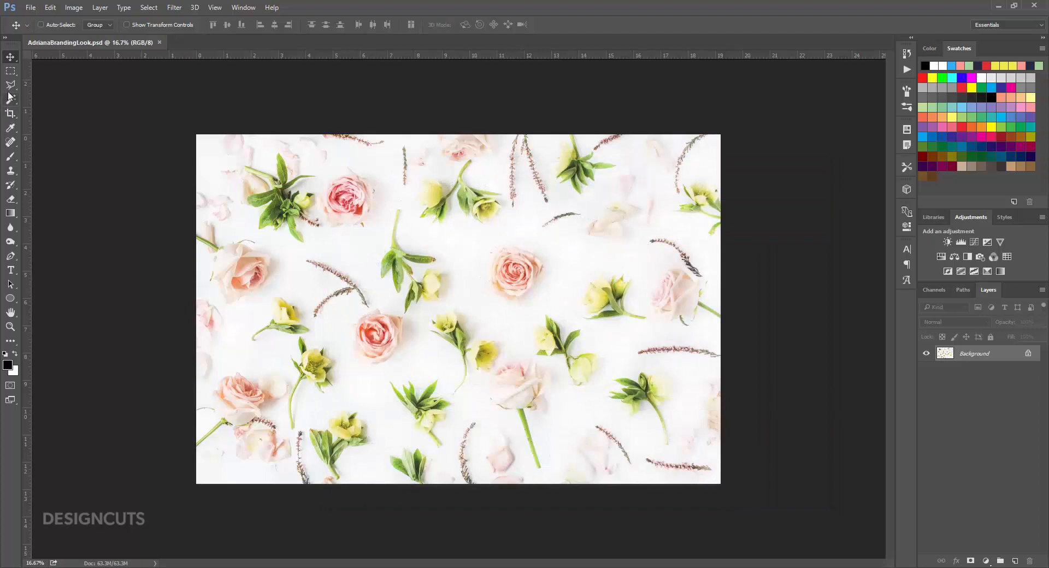
# Draw a rectangle shape about 2304 x 1236 px in the upper-right corner of the floral image.
pyautogui.click(10, 301)
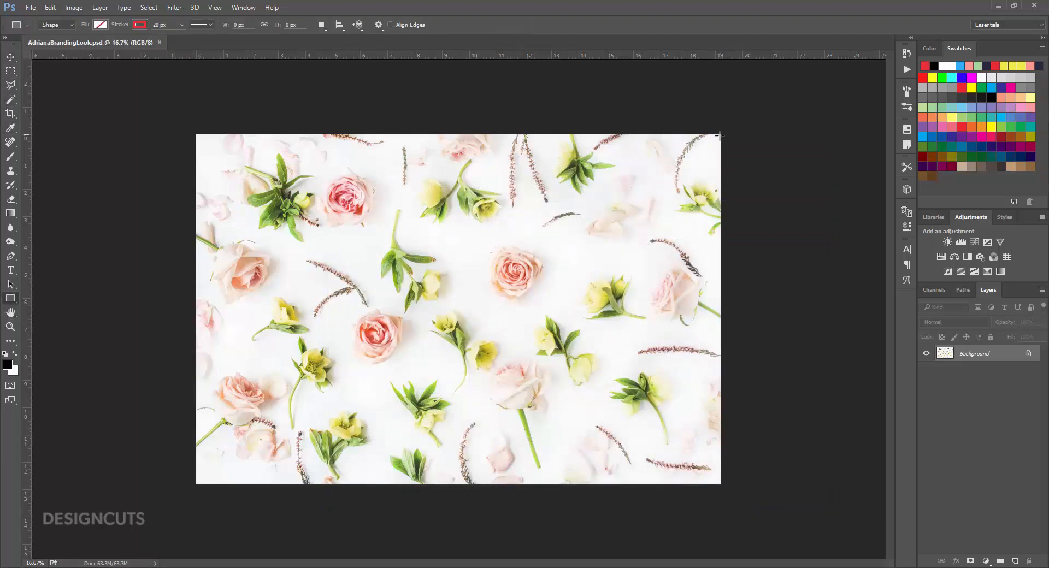
pyautogui.moveTo(720, 135); pyautogui.dragTo(511, 247)
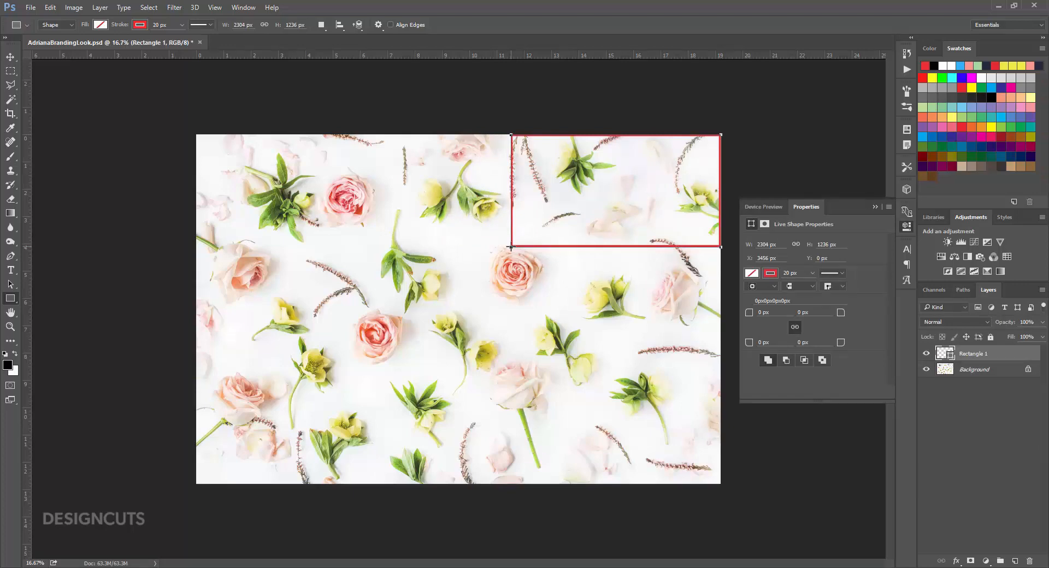
# Fill the rectangle with a solid coral of RGB 255, 152, 145 and set its stroke to none.
pyautogui.click(751, 273)
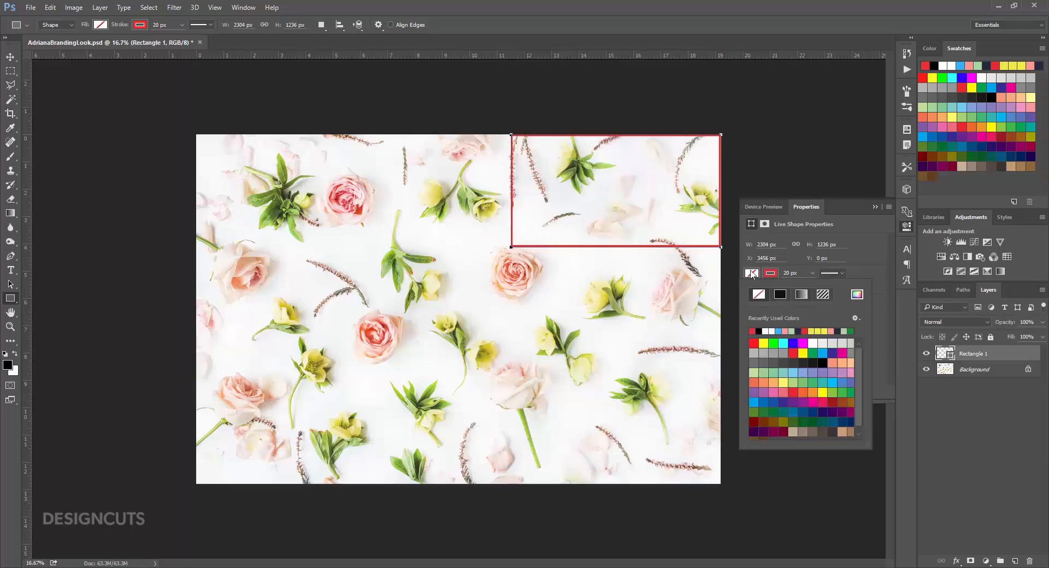
pyautogui.click(856, 295)
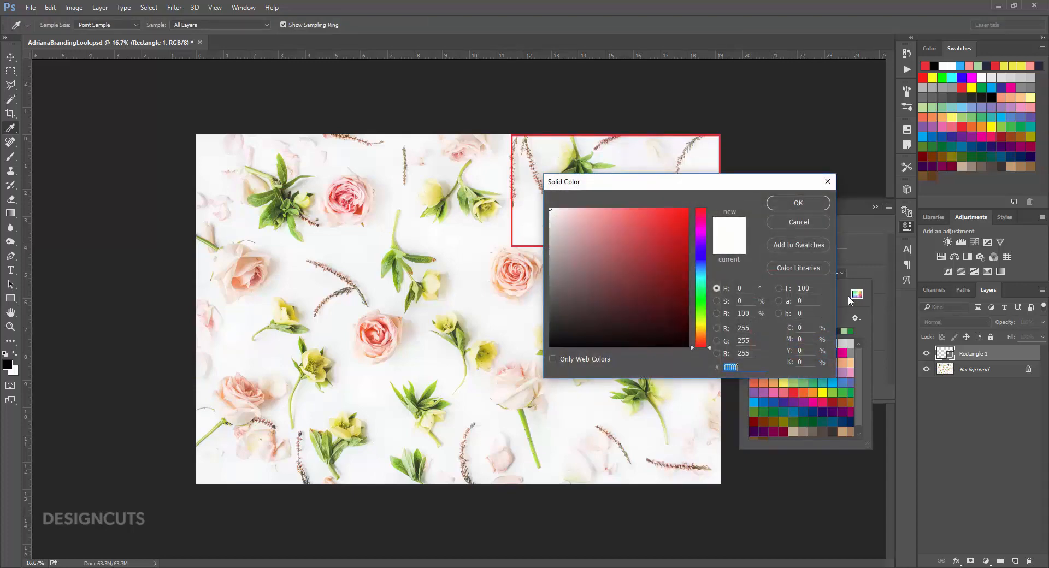
pyautogui.click(727, 328)
pyautogui.write('255')
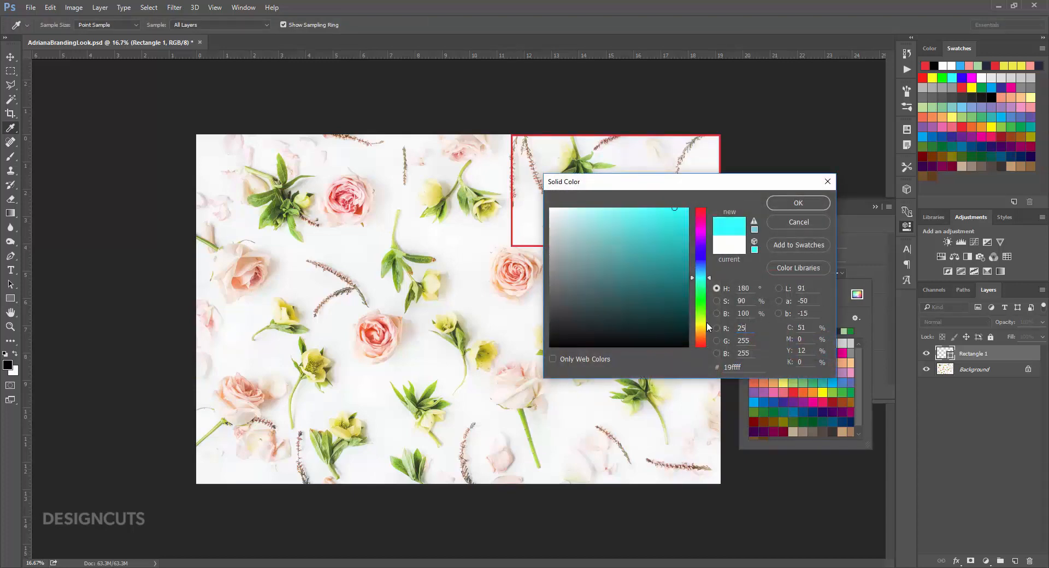
pyautogui.press('Tab')
pyautogui.write('152')
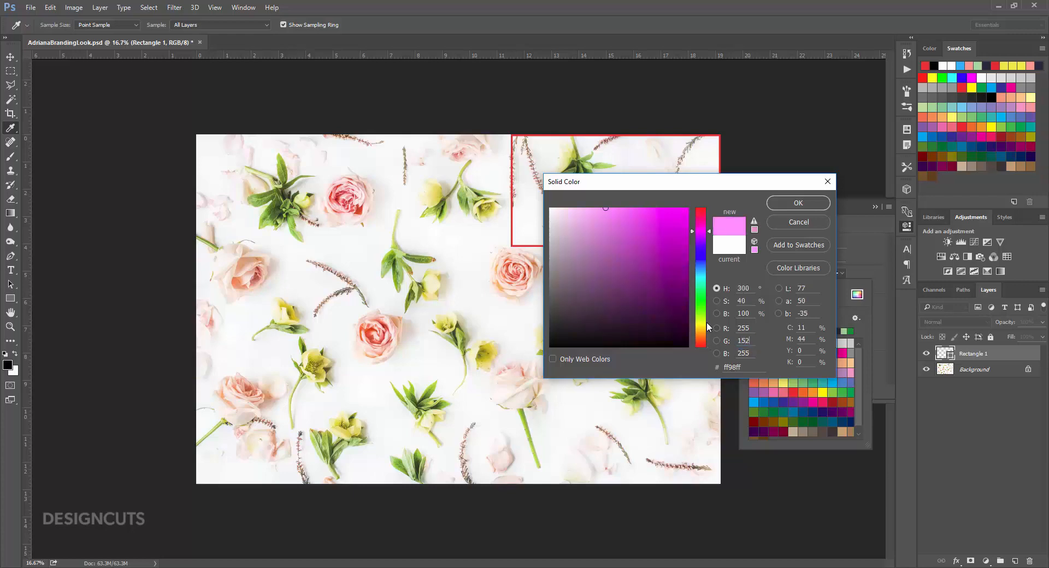
pyautogui.press('Tab')
pyautogui.write('145')
pyautogui.press('Tab')
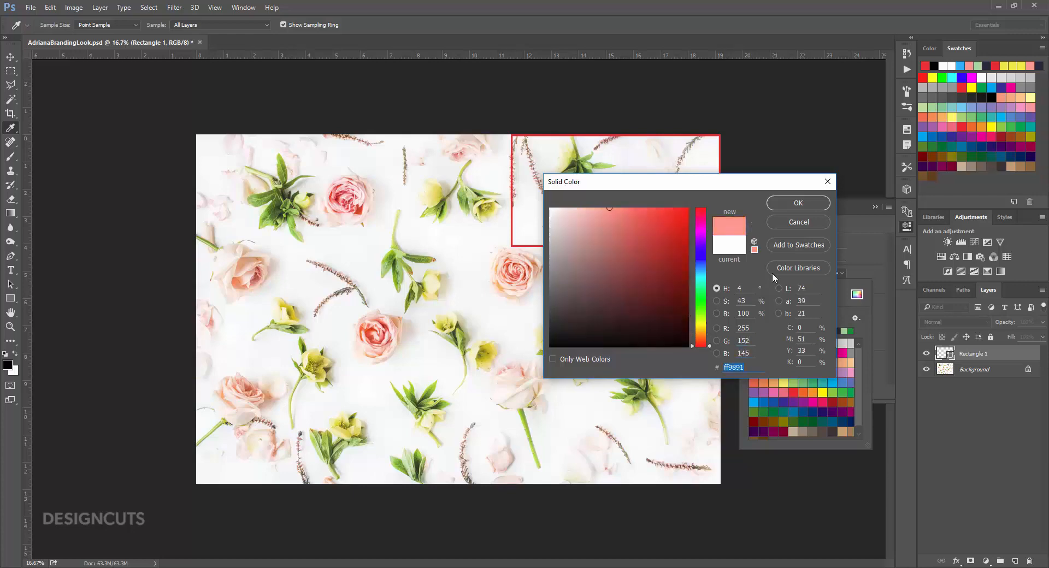
pyautogui.click(782, 207)
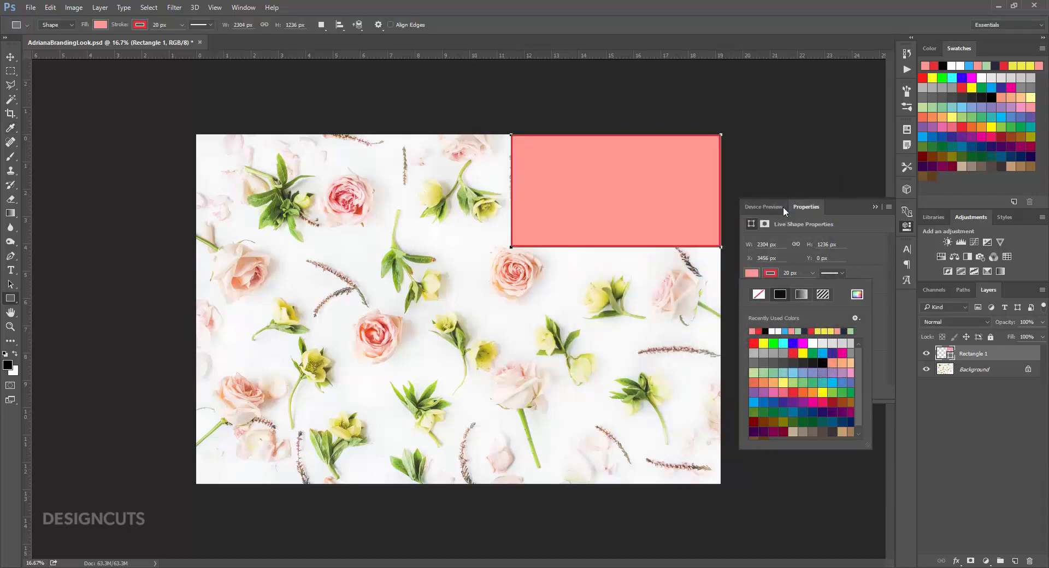
pyautogui.click(775, 272)
pyautogui.click(759, 295)
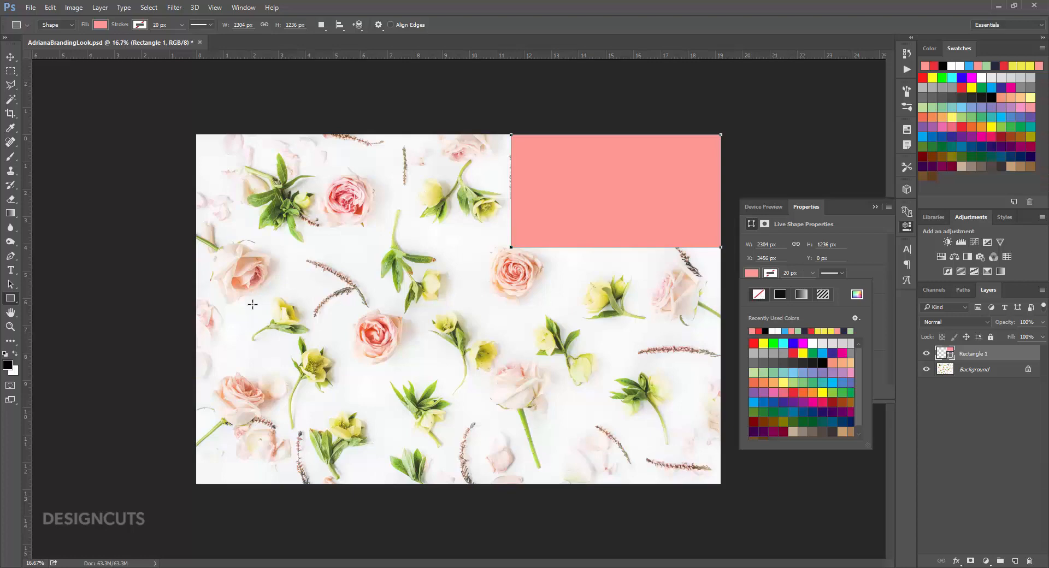
# Sample the rectangle's coral as the foreground color and save it as a swatch named Adriana Coral.
pyautogui.click(8, 365)
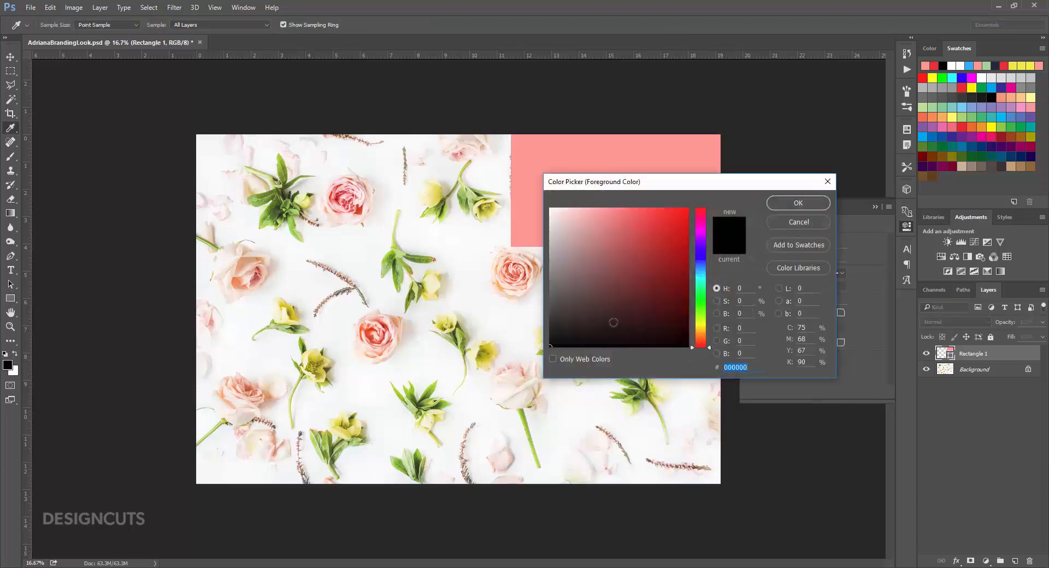
pyautogui.click(635, 155)
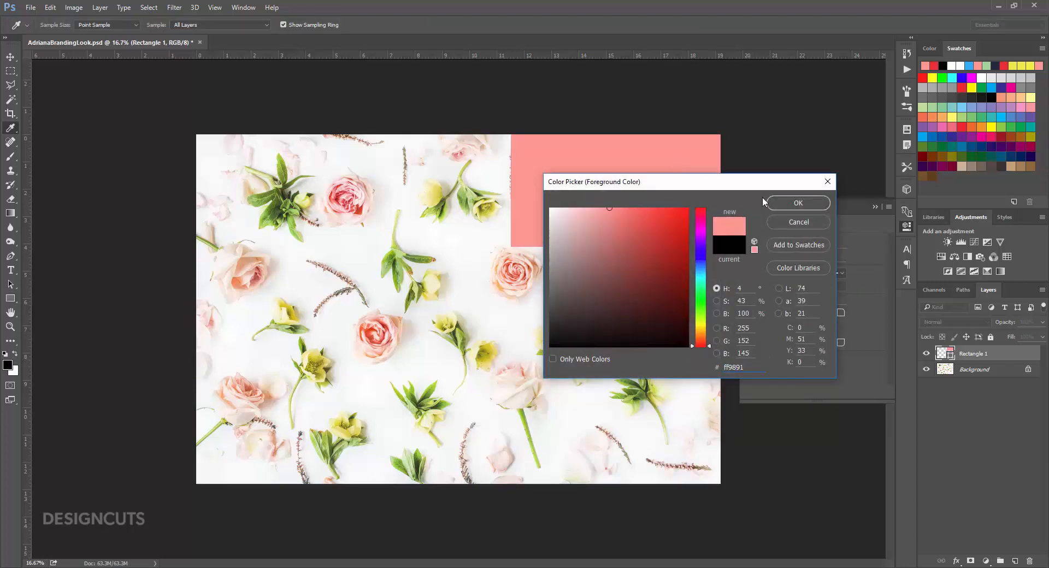
pyautogui.click(791, 203)
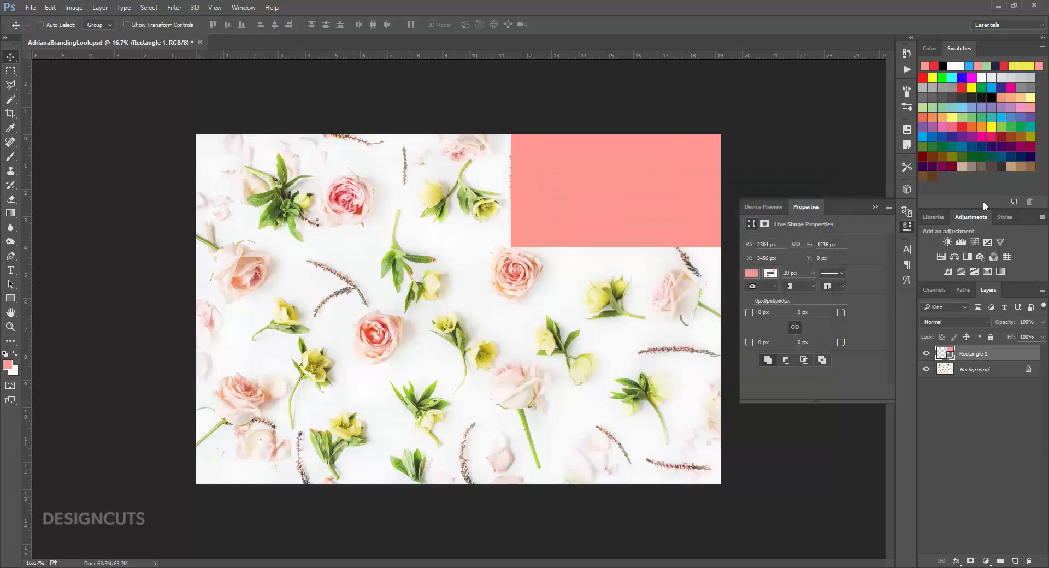
pyautogui.click(1013, 202)
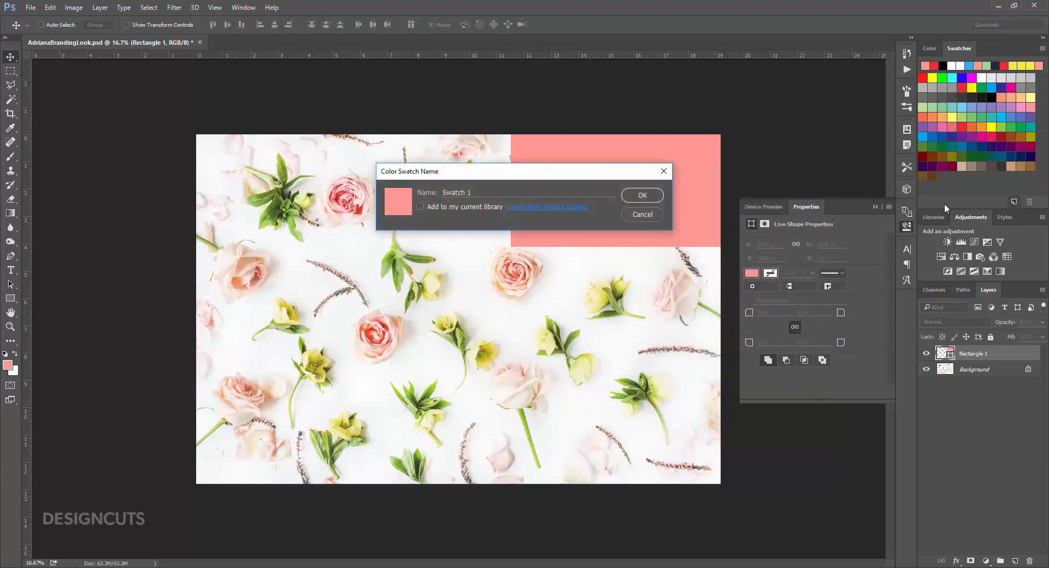
pyautogui.moveTo(472, 194); pyautogui.dragTo(411, 193)
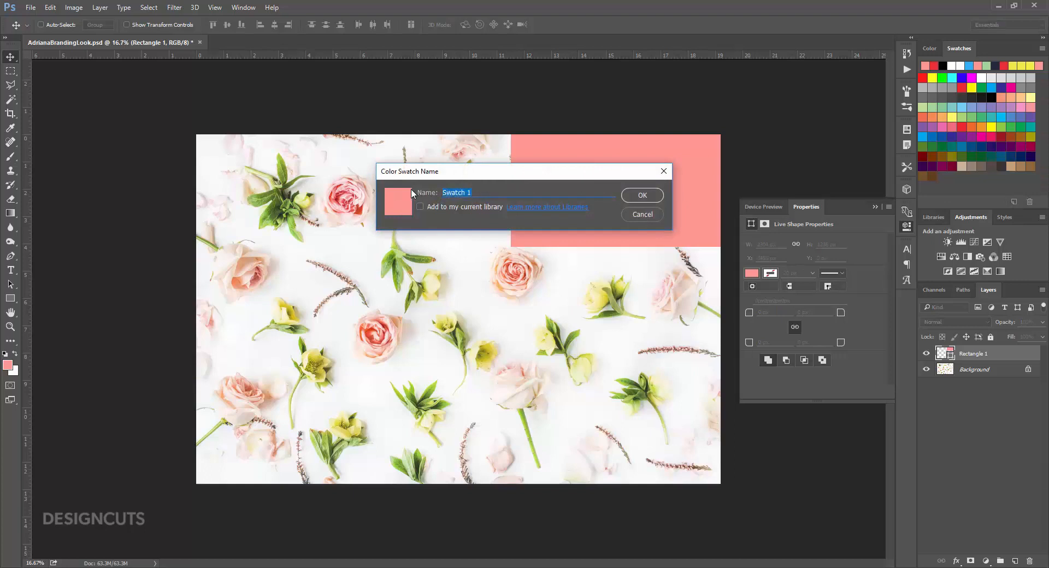
pyautogui.write('Adriana Coral')
pyautogui.click(632, 195)
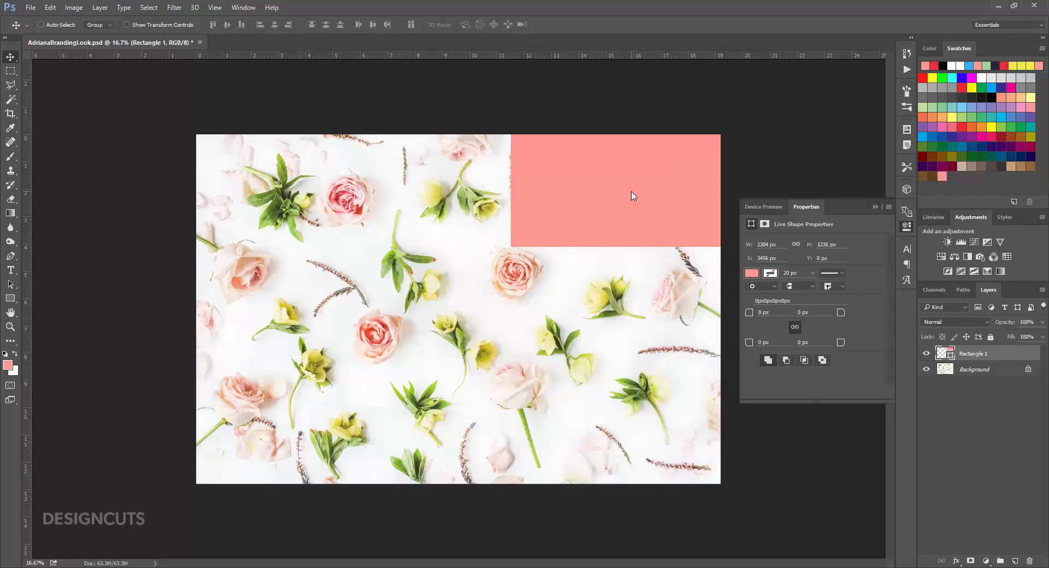
# Rename the rectangle's layer to Coral.
pyautogui.doubleClick(970, 354)
pyautogui.write('Coral')
pyautogui.press('Return')
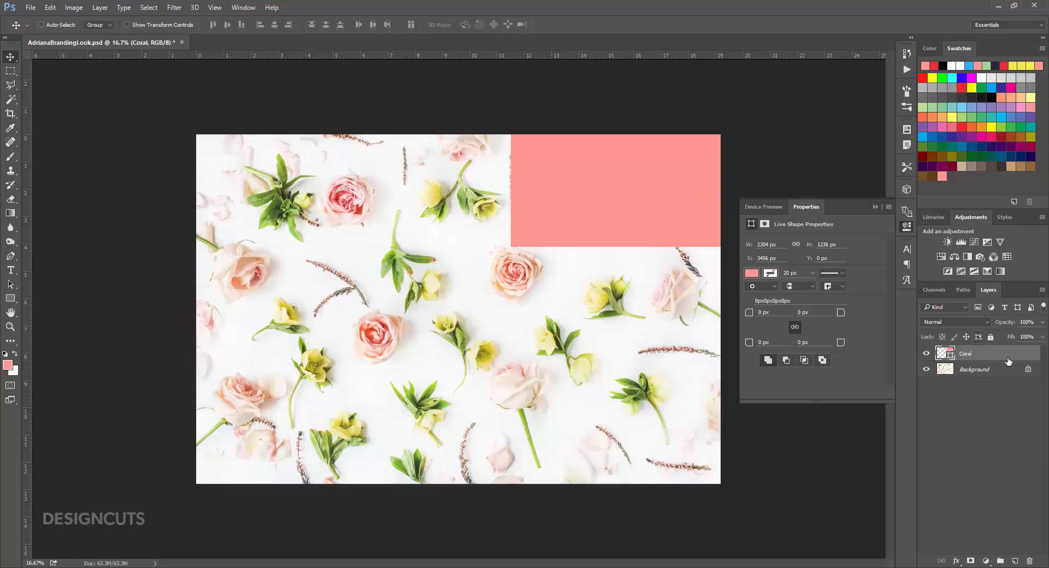
# Duplicate the Coral layer as Green and move the copy straight down to the image's lower-right corner.
pyautogui.moveTo(1008, 361); pyautogui.dragTo(1017, 559)
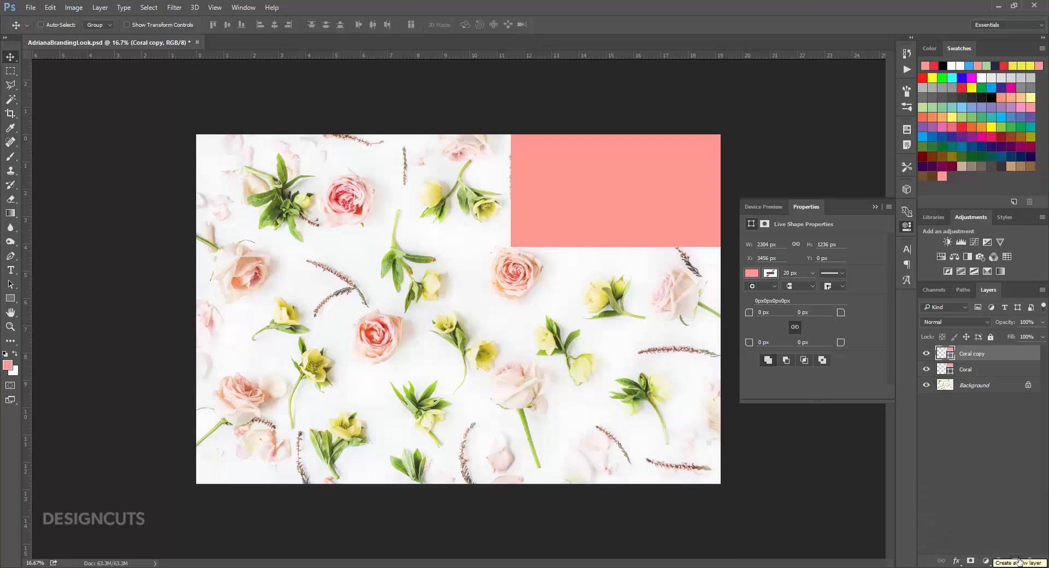
pyautogui.doubleClick(976, 354)
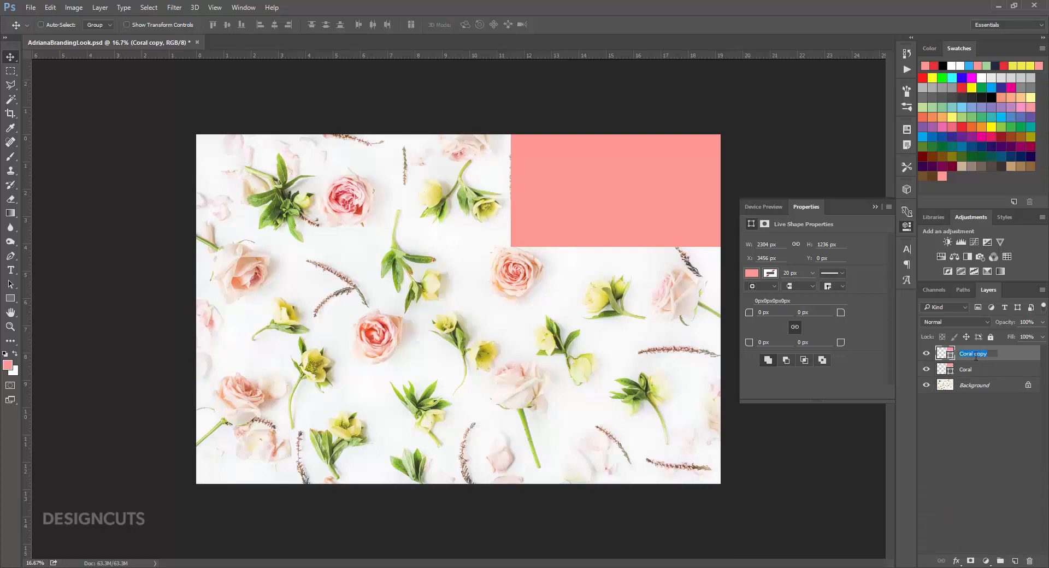
pyautogui.write('Green')
pyautogui.press('Return')
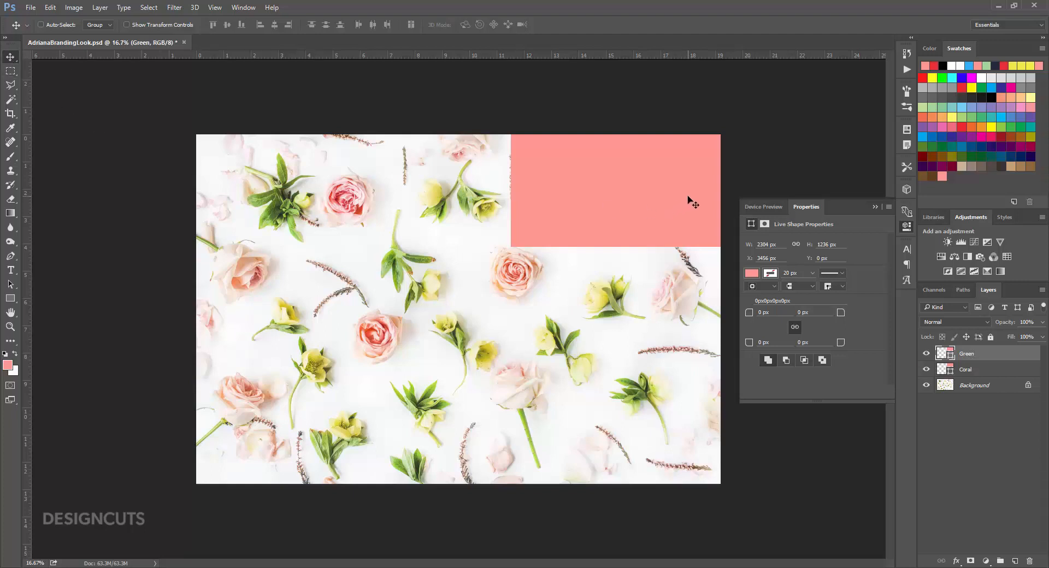
pyautogui.moveTo(687, 206); pyautogui.dragTo(689, 432)
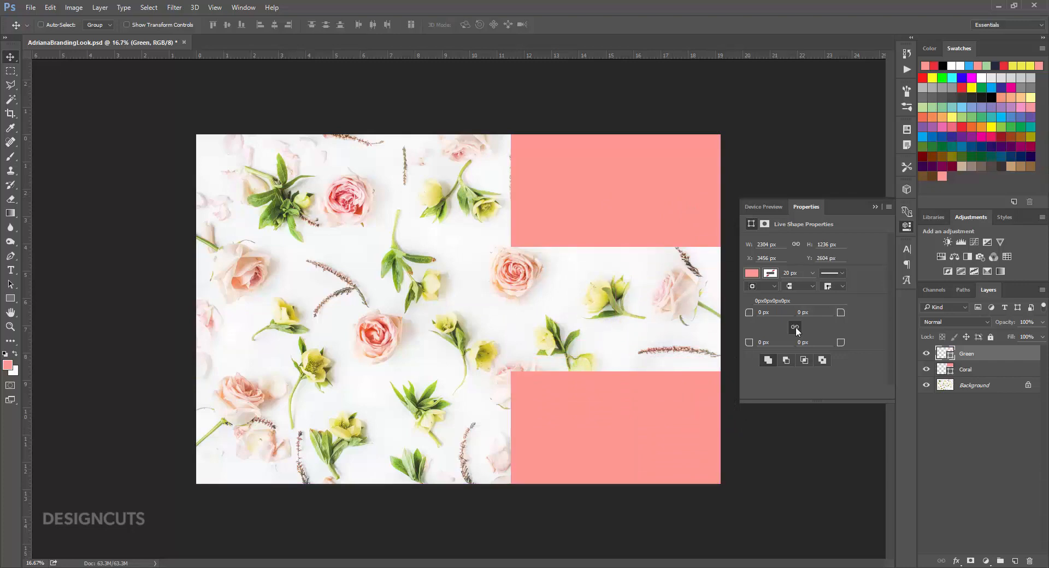
# Change the Green rectangle's fill to a solid color of RGB 163, 211, 156.
pyautogui.click(752, 273)
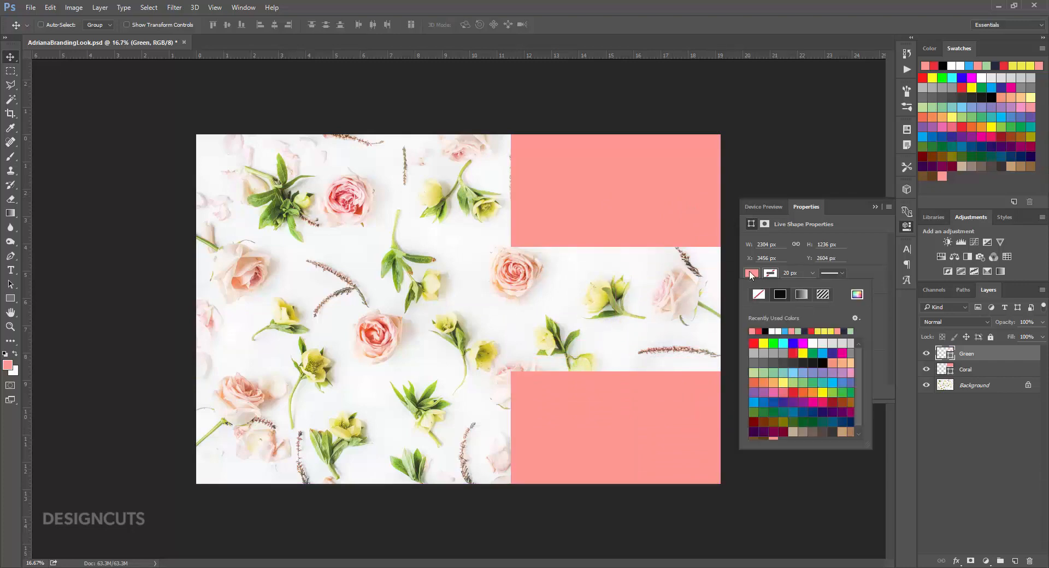
pyautogui.click(856, 295)
pyautogui.moveTo(750, 327); pyautogui.dragTo(716, 328)
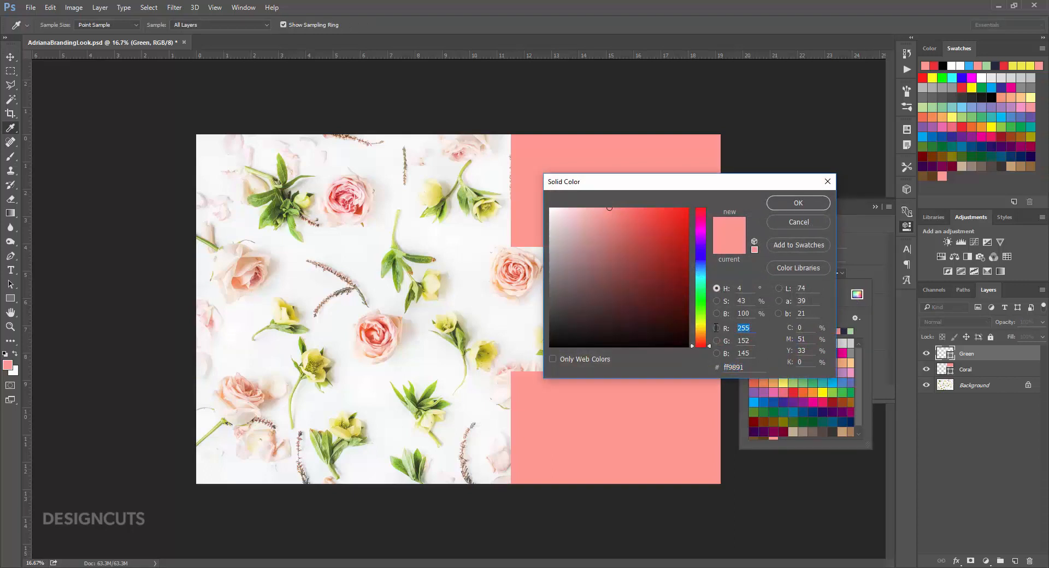
pyautogui.write('163')
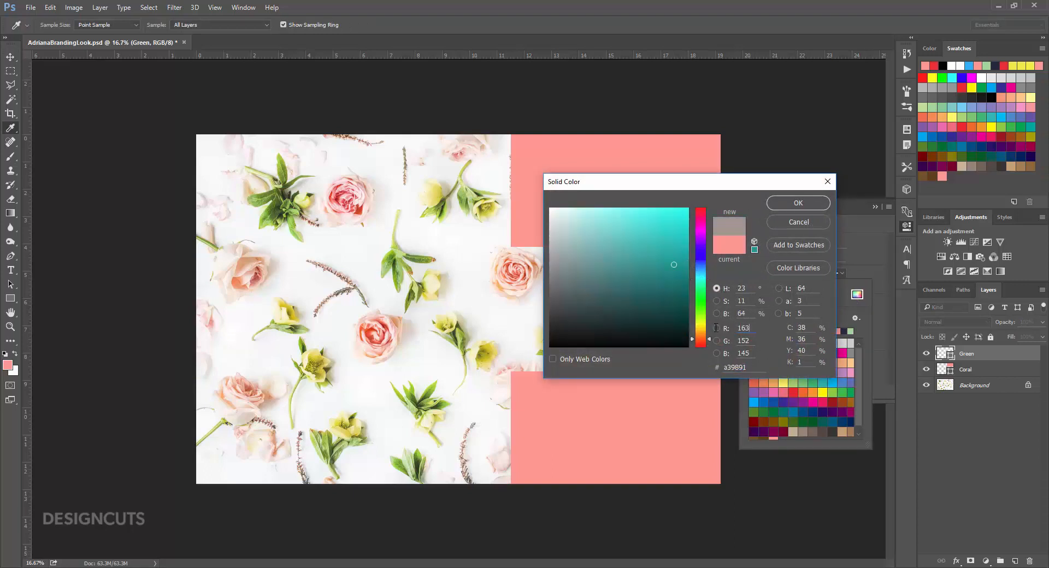
pyautogui.press('Tab')
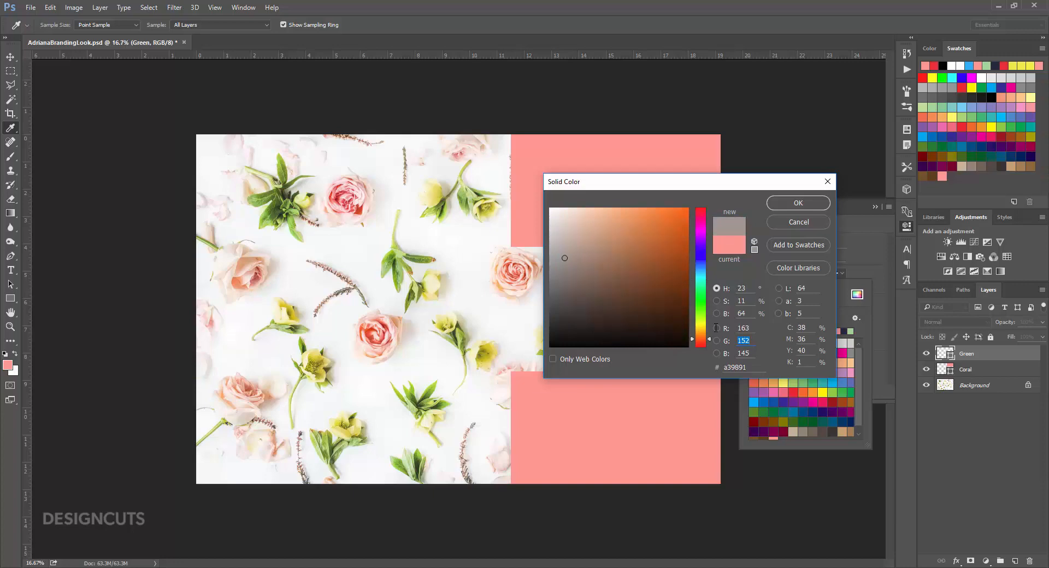
pyautogui.write('211')
pyautogui.press('Tab')
pyautogui.write('156')
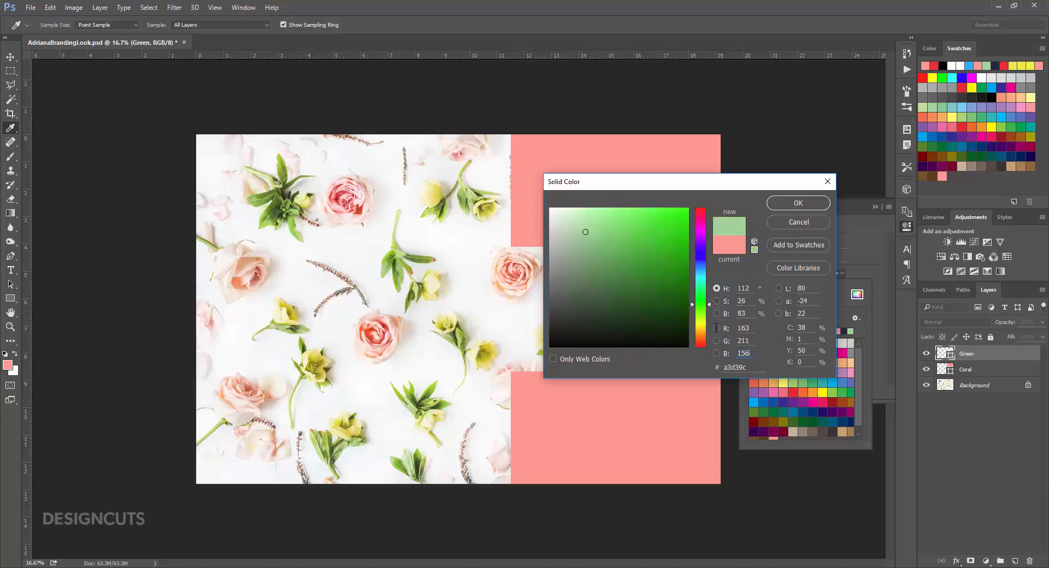
pyautogui.click(798, 203)
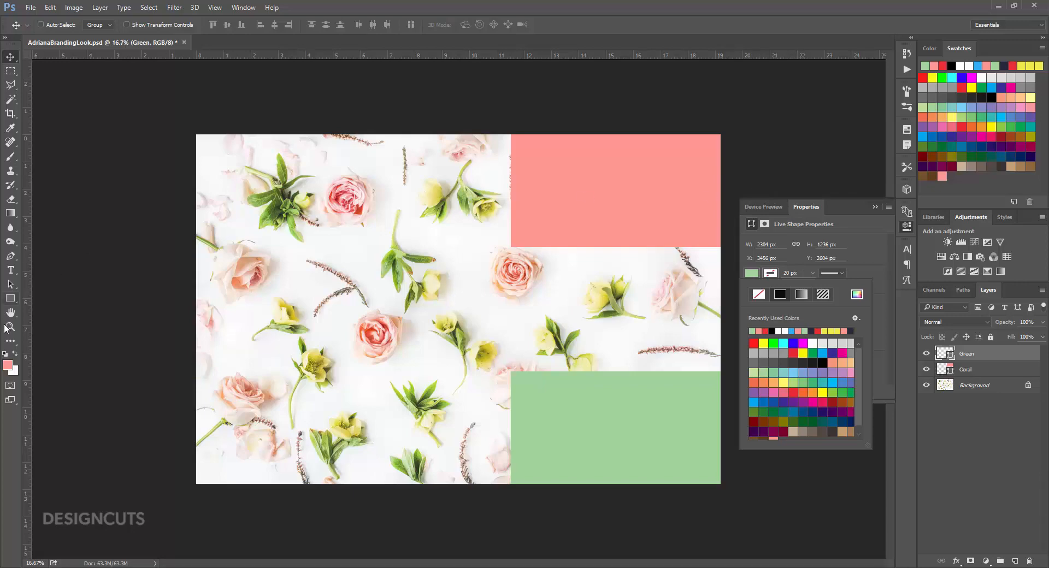
# Sample the lower rectangle's green as the foreground color and save it as a swatch named Adriana Green.
pyautogui.click(8, 365)
pyautogui.click(643, 417)
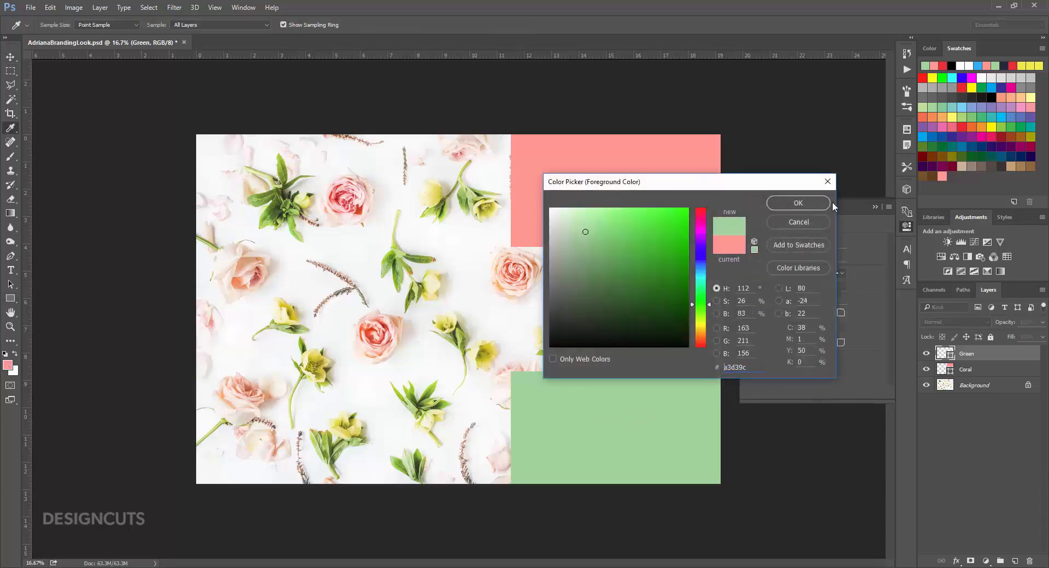
pyautogui.click(828, 200)
pyautogui.click(1012, 202)
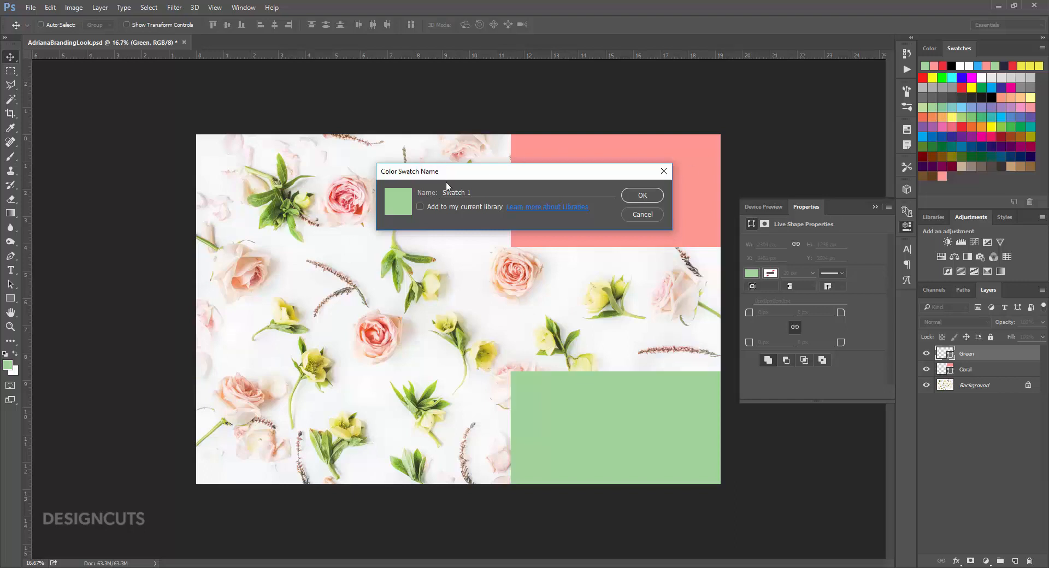
pyautogui.moveTo(472, 193); pyautogui.dragTo(412, 192)
pyautogui.write('Adriana Green')
pyautogui.click(649, 197)
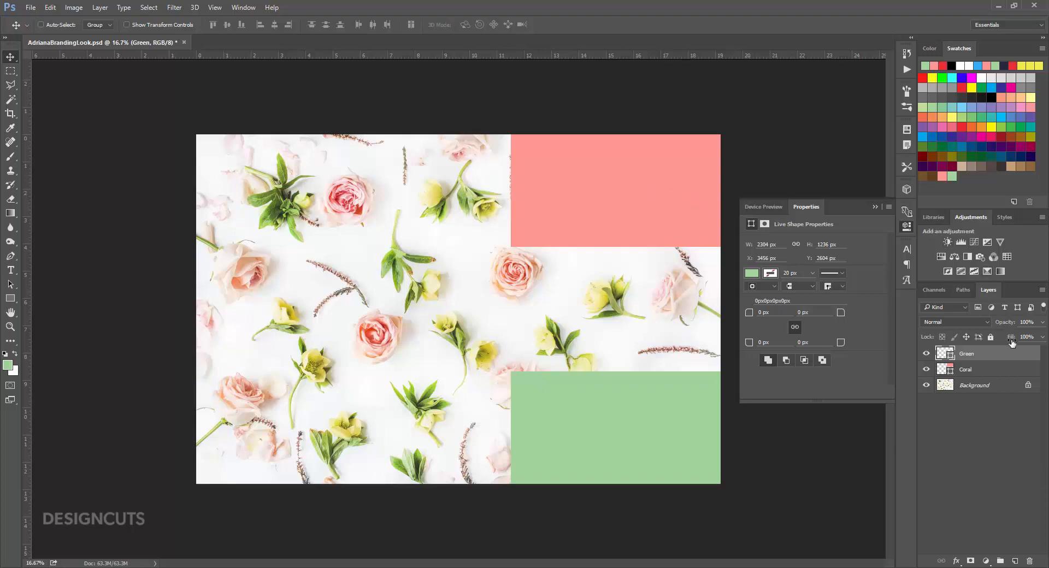
# Duplicate the Green layer as Lemon and move the copy straight up to about Y 936 px, overlapping the coral rectangle.
pyautogui.moveTo(1011, 358); pyautogui.dragTo(1015, 561)
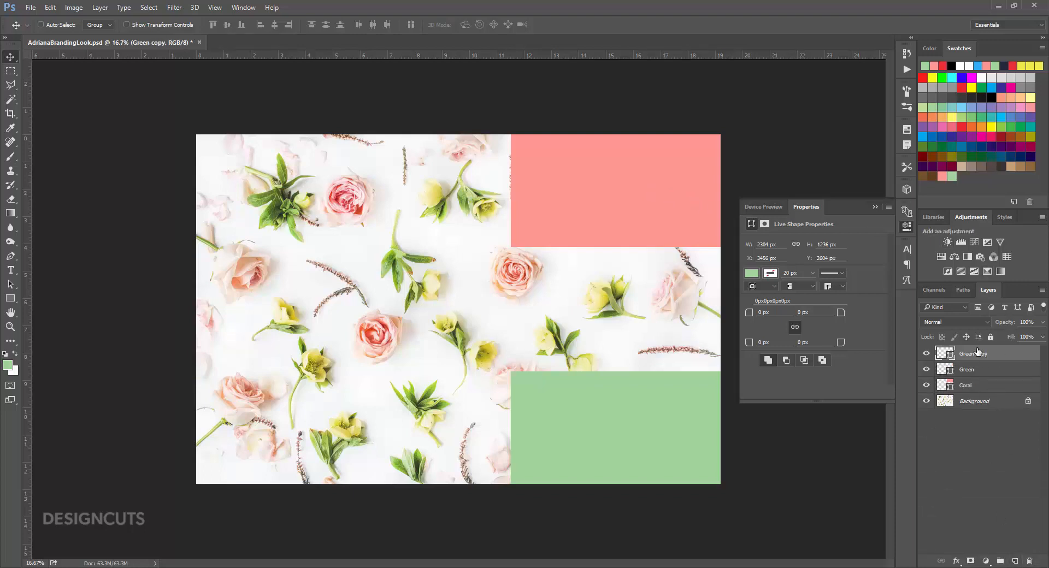
pyautogui.doubleClick(978, 354)
pyautogui.write('Lemon')
pyautogui.press('Return')
pyautogui.moveTo(701, 387); pyautogui.dragTo(695, 246)
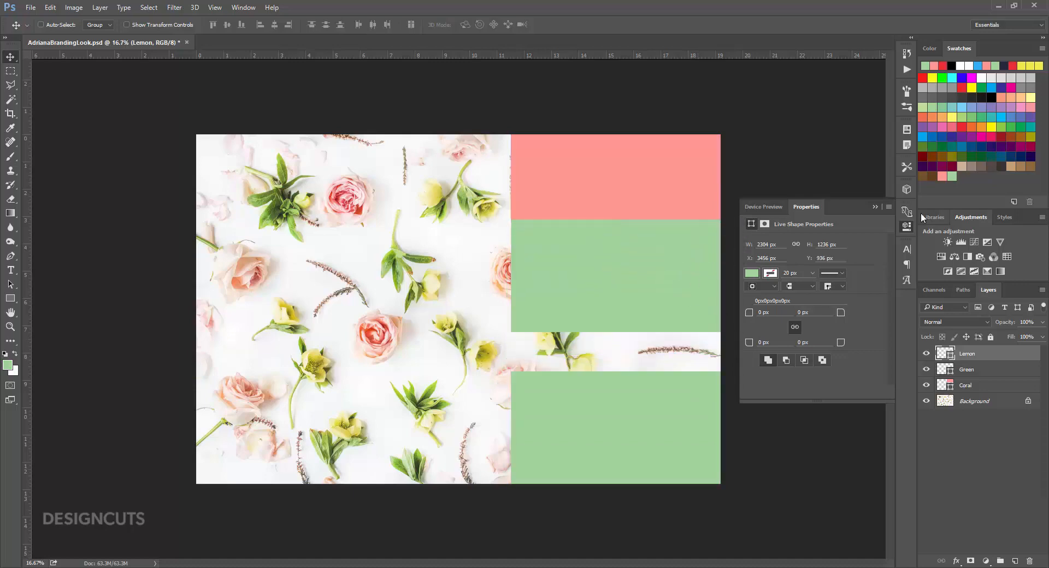
# Change the Lemon rectangle's fill to a solid color of RGB 244, 230, 71.
pyautogui.click(752, 273)
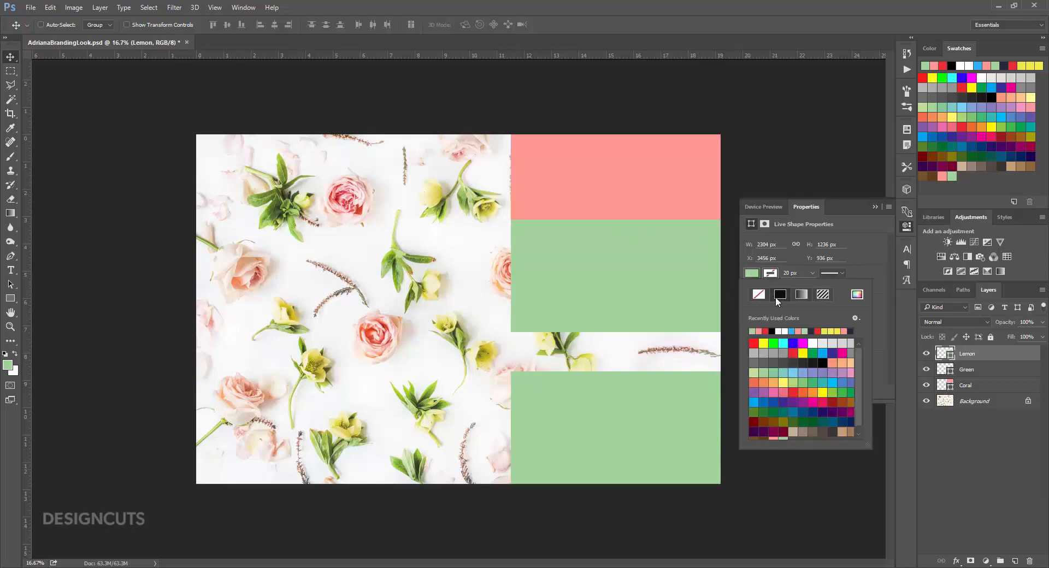
pyautogui.click(856, 295)
pyautogui.click(731, 327)
pyautogui.write('244')
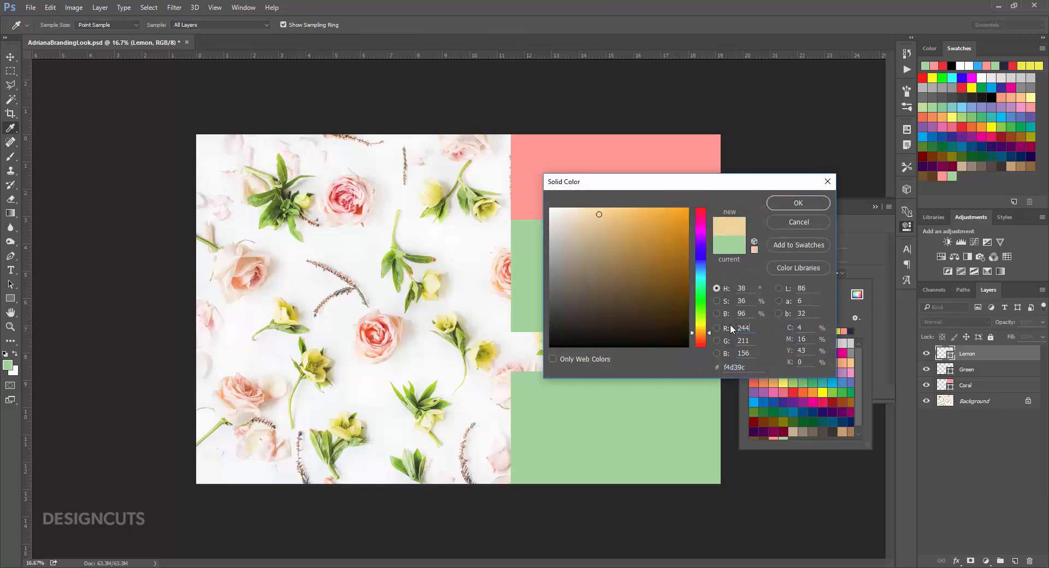
pyautogui.press('Tab')
pyautogui.write('230')
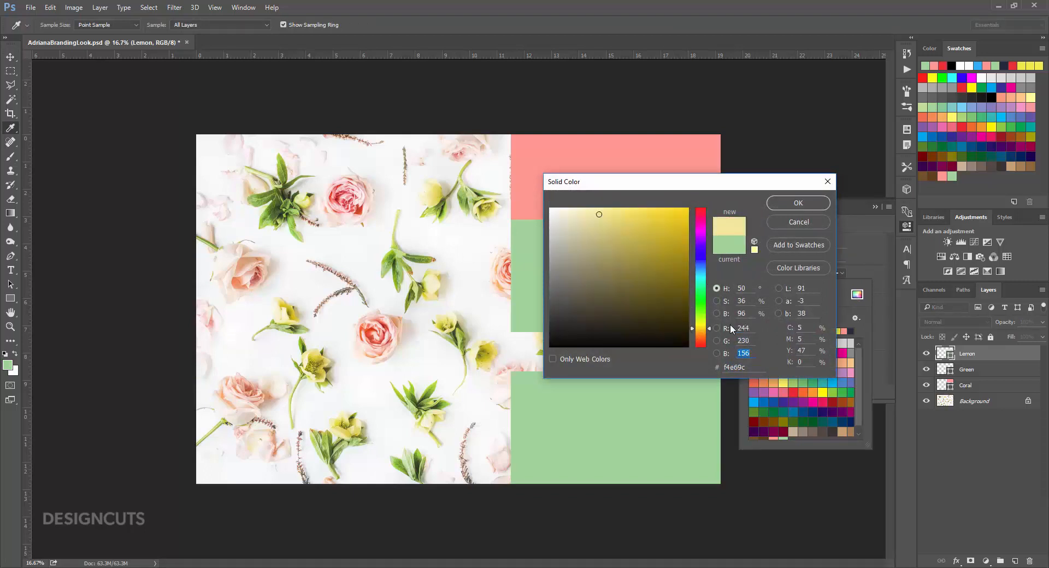
pyautogui.write('71')
pyautogui.press('Tab')
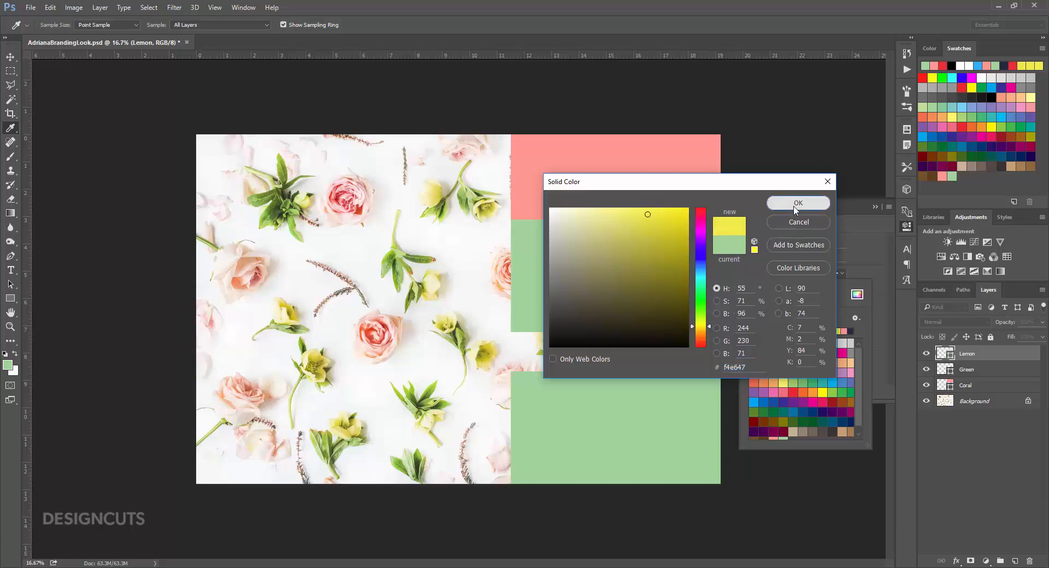
pyautogui.click(798, 203)
# Sample the Lemon rectangle's yellow as the foreground color and save it as a swatch named Adriana Lemon.
pyautogui.click(10, 364)
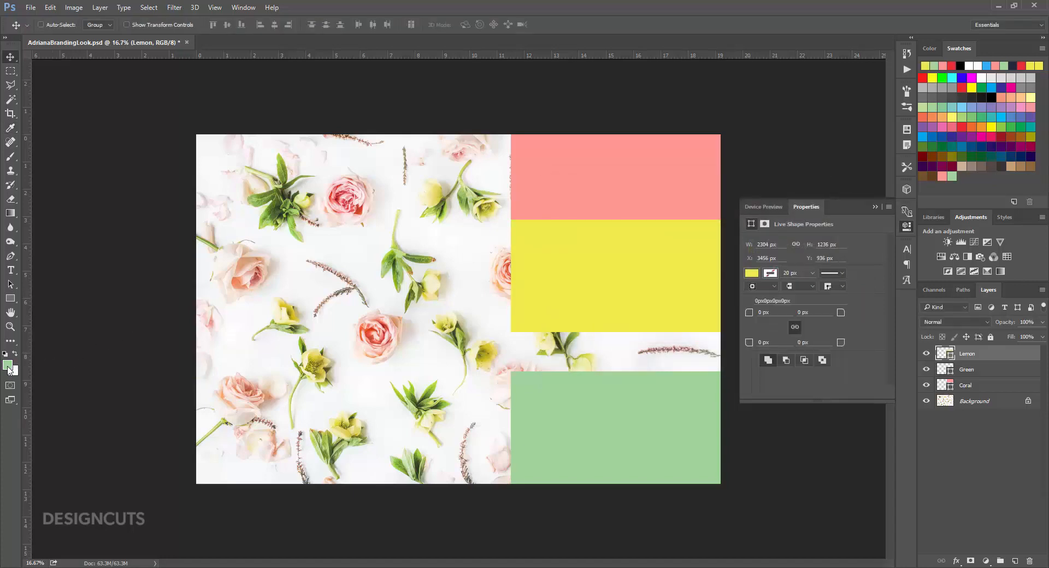
pyautogui.click(541, 257)
pyautogui.click(825, 203)
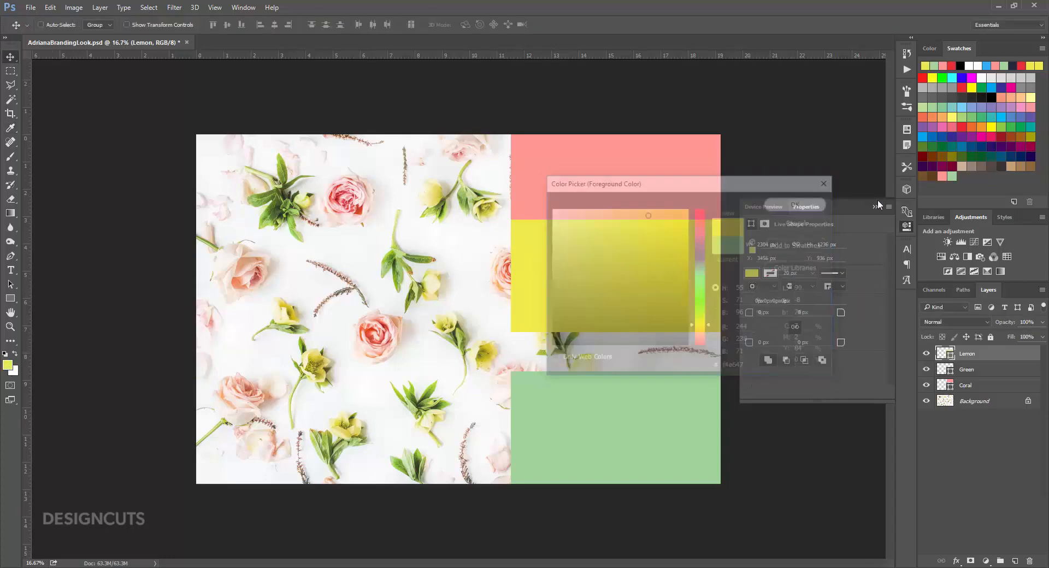
pyautogui.click(1013, 202)
pyautogui.moveTo(498, 196); pyautogui.dragTo(419, 188)
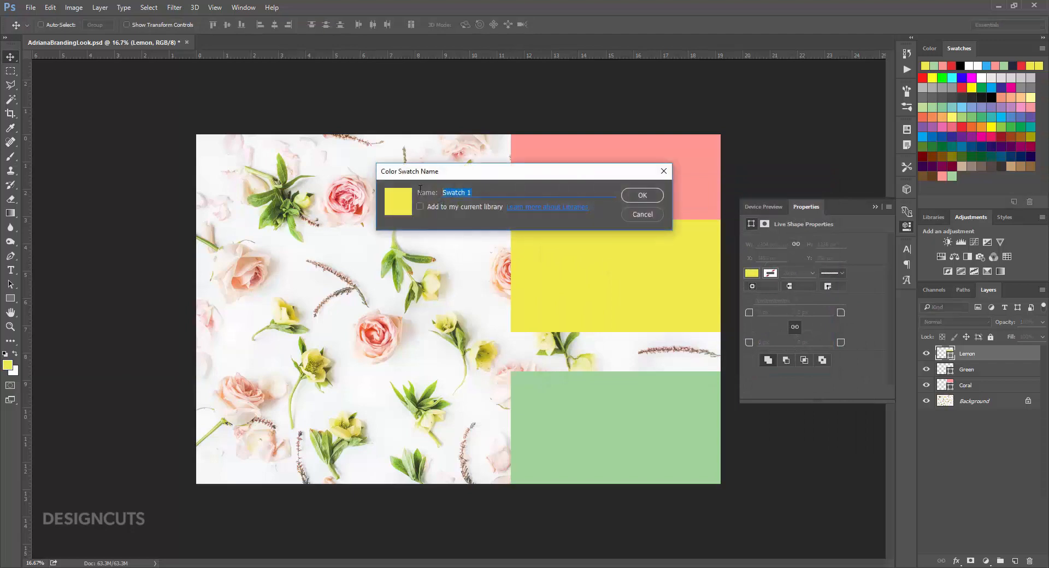
pyautogui.write('Adriana Lemon')
pyautogui.press('Return')
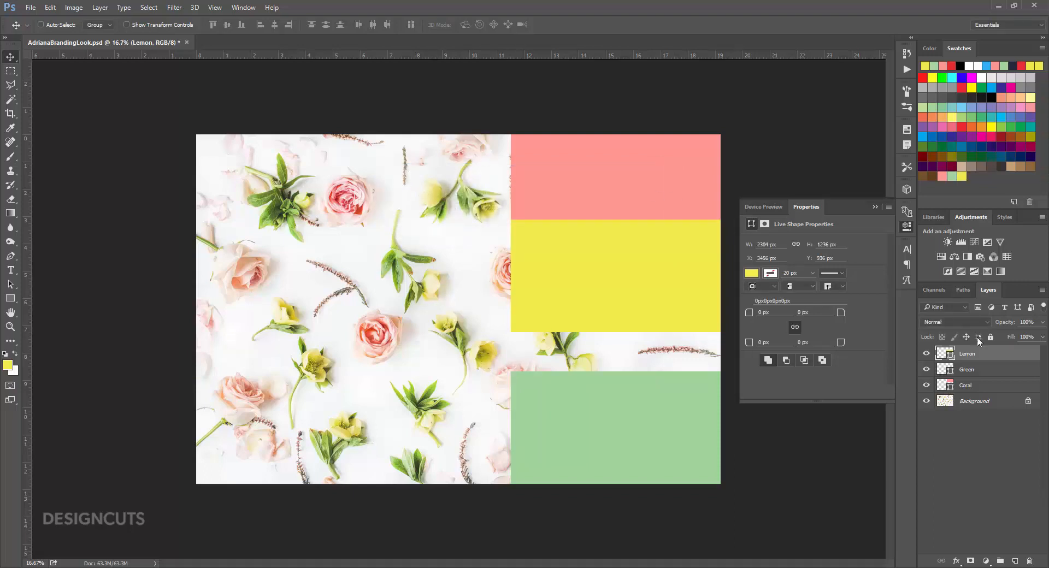
# Duplicate the Lemon layer as Navy and move the copy straight down to about Y 1668 px, overlapping the green rectangle.
pyautogui.moveTo(994, 354); pyautogui.dragTo(1015, 561)
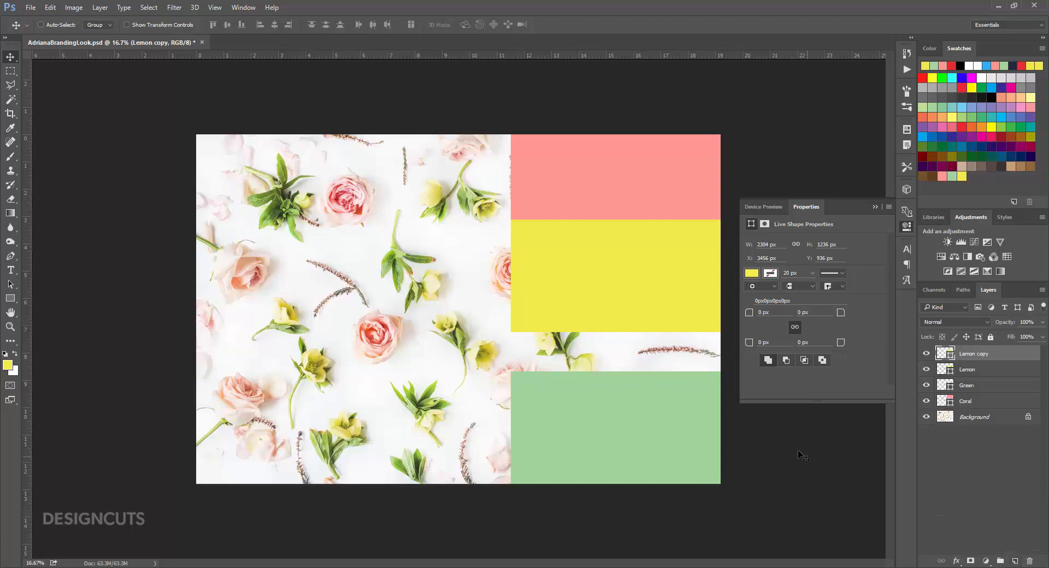
pyautogui.doubleClick(966, 353)
pyautogui.write('Navy')
pyautogui.press('Return')
pyautogui.moveTo(696, 277); pyautogui.dragTo(717, 329)
# Change the Navy rectangle's fill to a solid color of RGB 37, 38, 65.
pyautogui.click(752, 274)
pyautogui.click(857, 294)
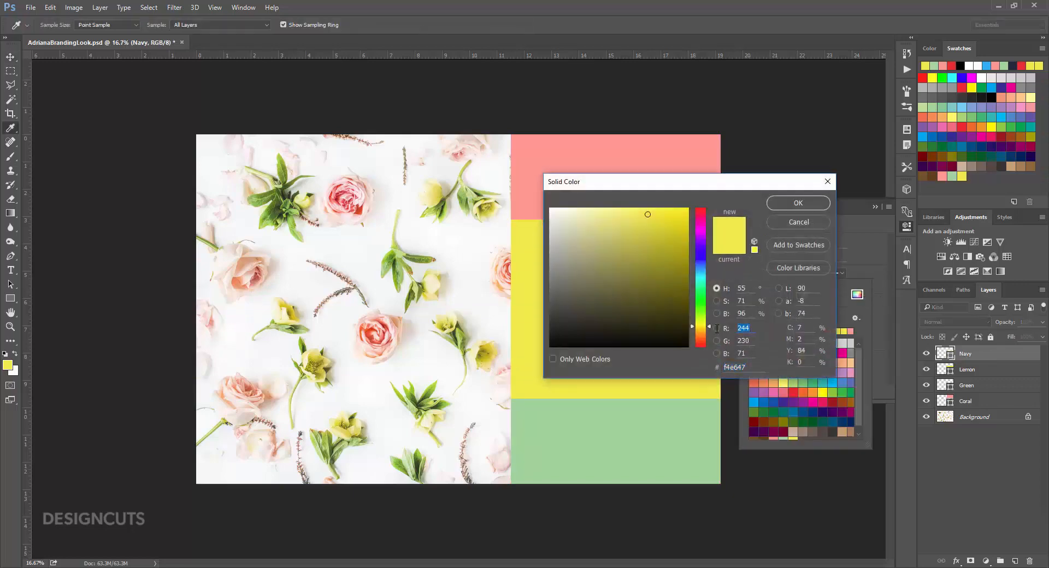
pyautogui.write('37')
pyautogui.press('Tab')
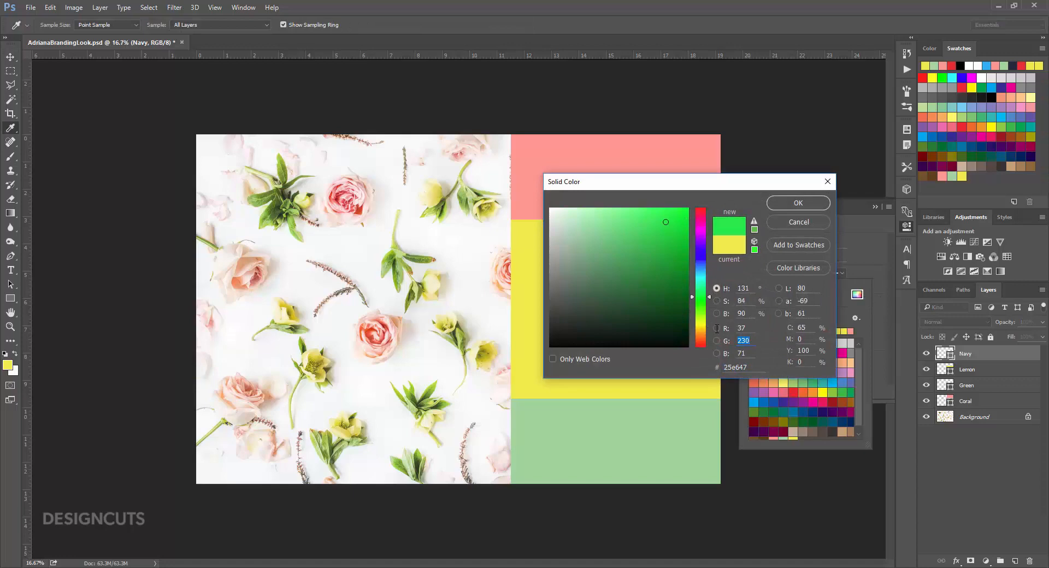
pyautogui.write('38')
pyautogui.press('Tab')
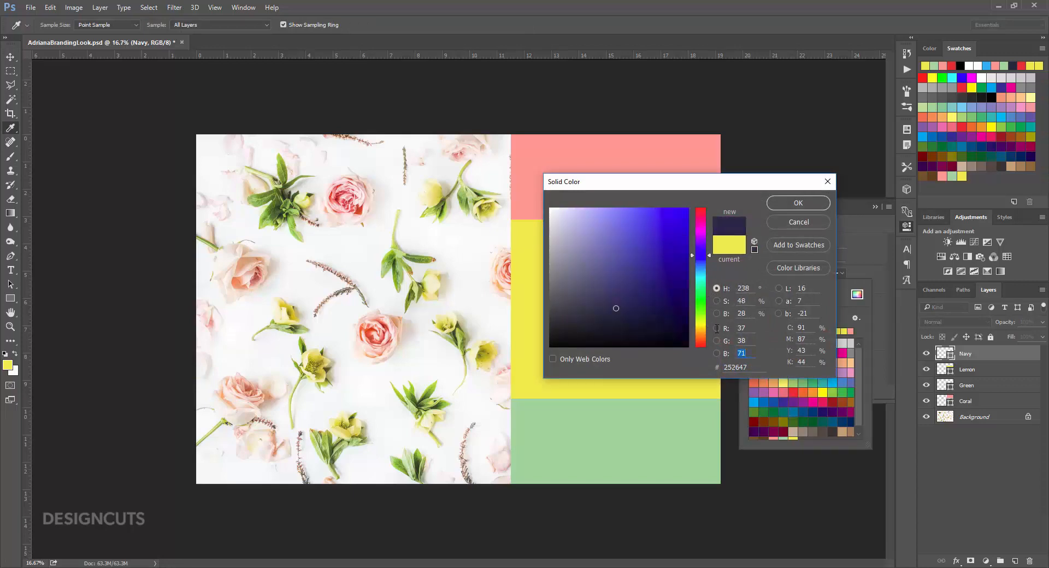
pyautogui.write('65')
pyautogui.click(798, 202)
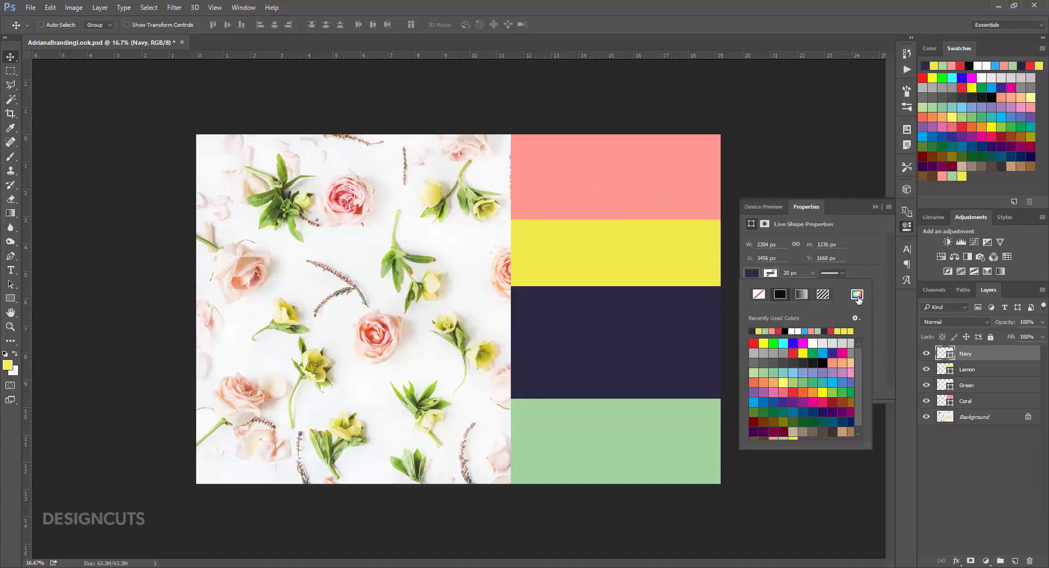
# Sample the Navy rectangle's color as the foreground color and save it as a swatch named Adriana Navy.
pyautogui.click(7, 365)
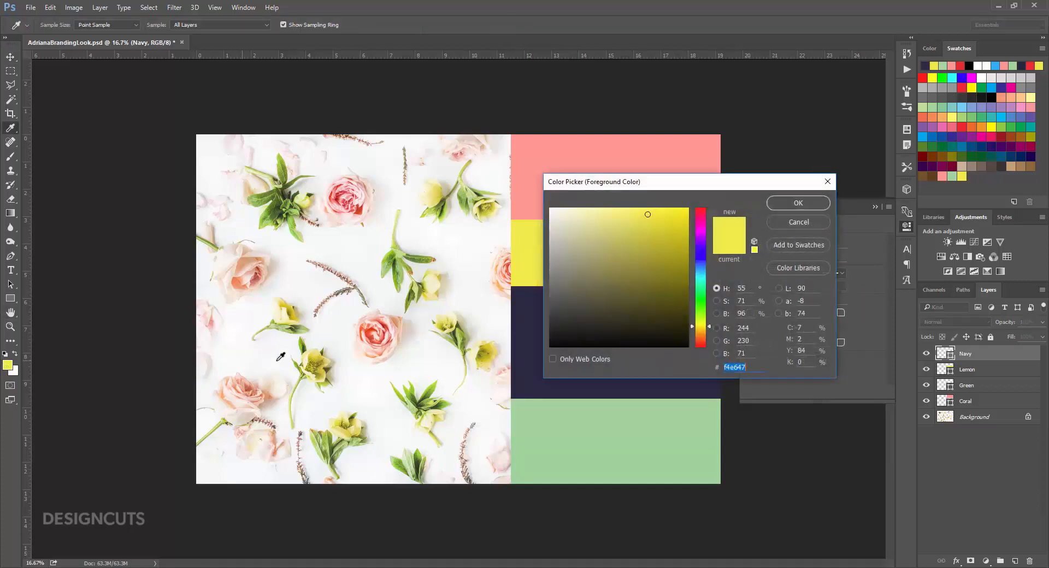
pyautogui.click(528, 345)
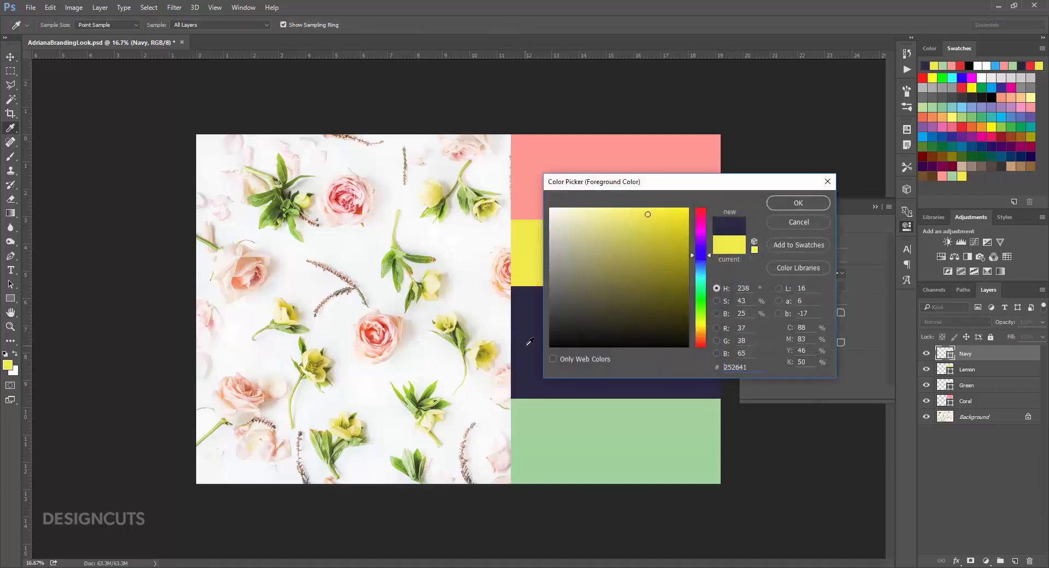
pyautogui.click(815, 203)
pyautogui.click(1012, 200)
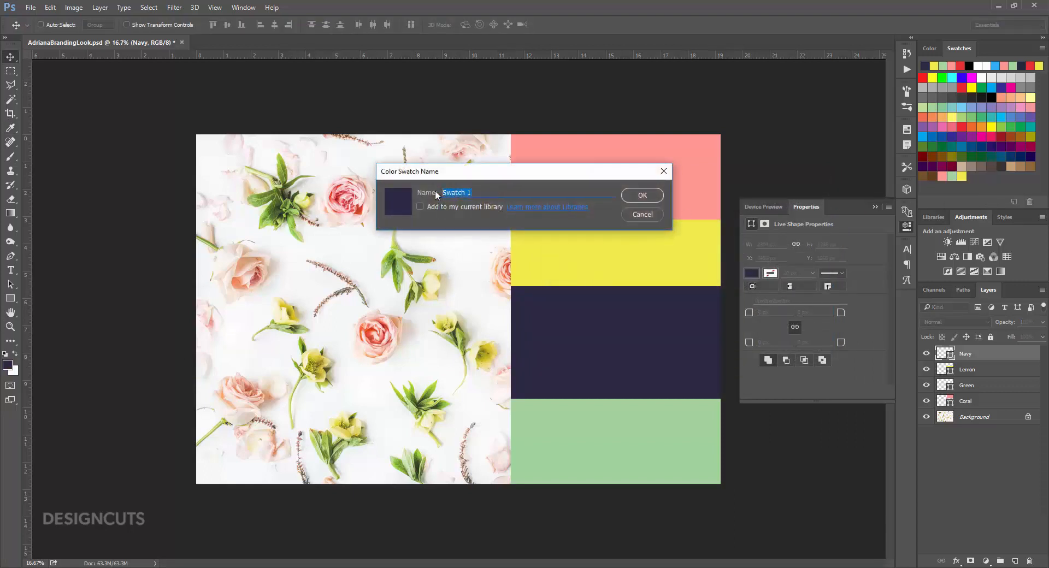
pyautogui.write('Adriana Navy')
pyautogui.click(642, 196)
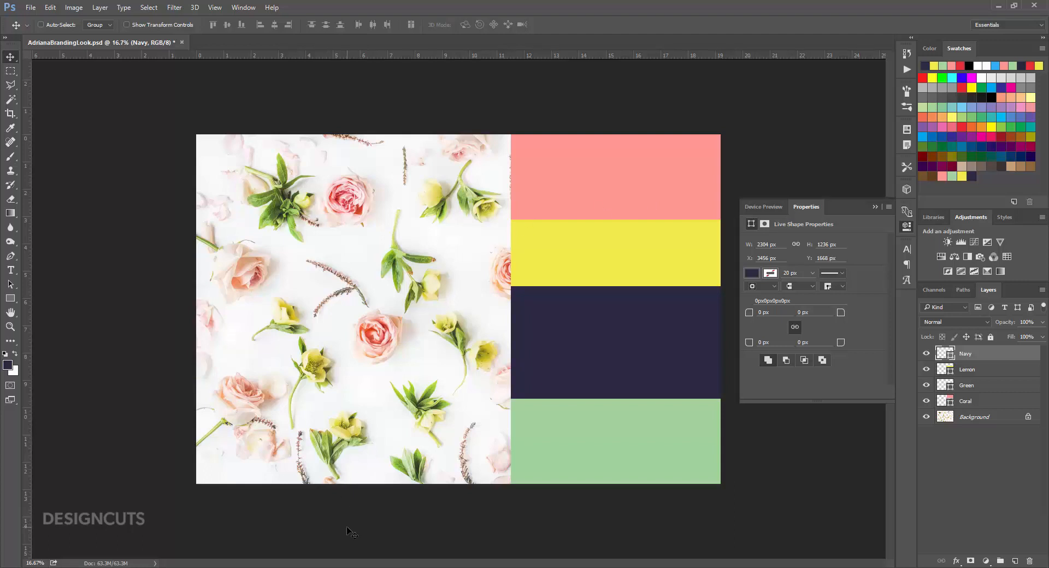
# Open the Illustrator file 100-Minimal-Logos-Bundle_Freebie from the Zeppelin-Graphics folder inside freebies.
pyautogui.click(296, 567)
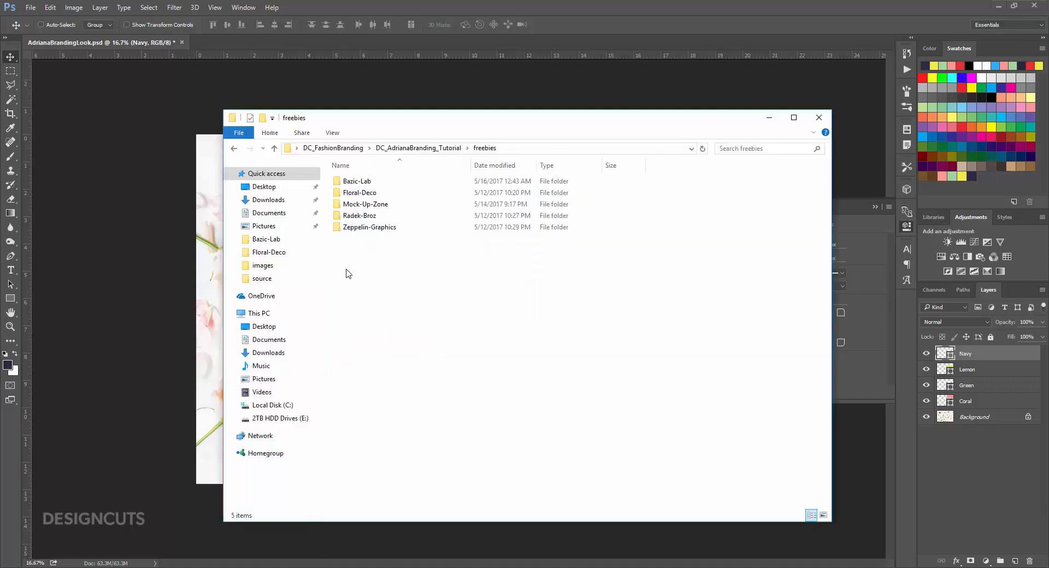
pyautogui.doubleClick(364, 227)
pyautogui.click(370, 182)
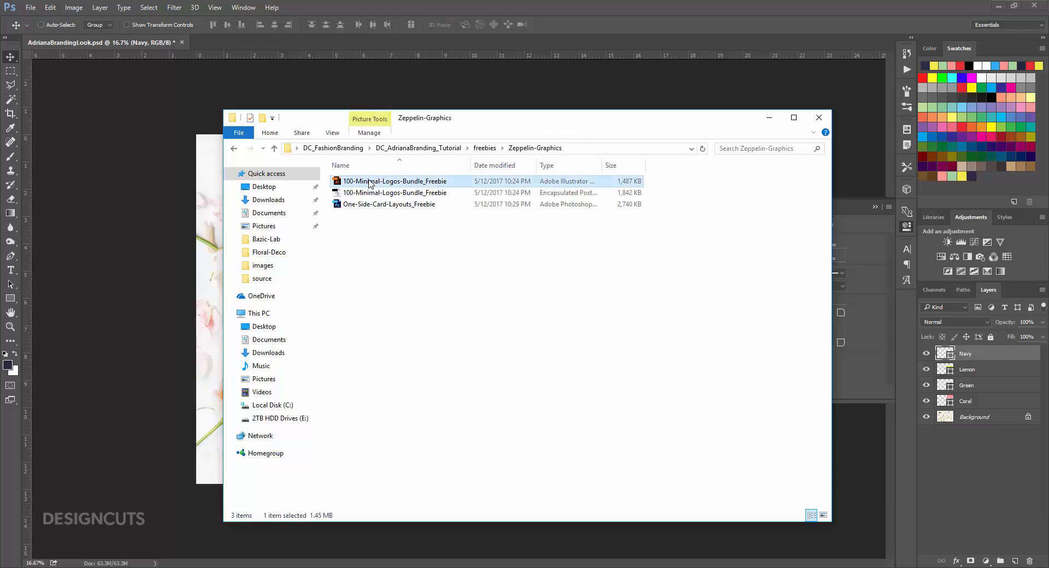
pyautogui.doubleClick(370, 182)
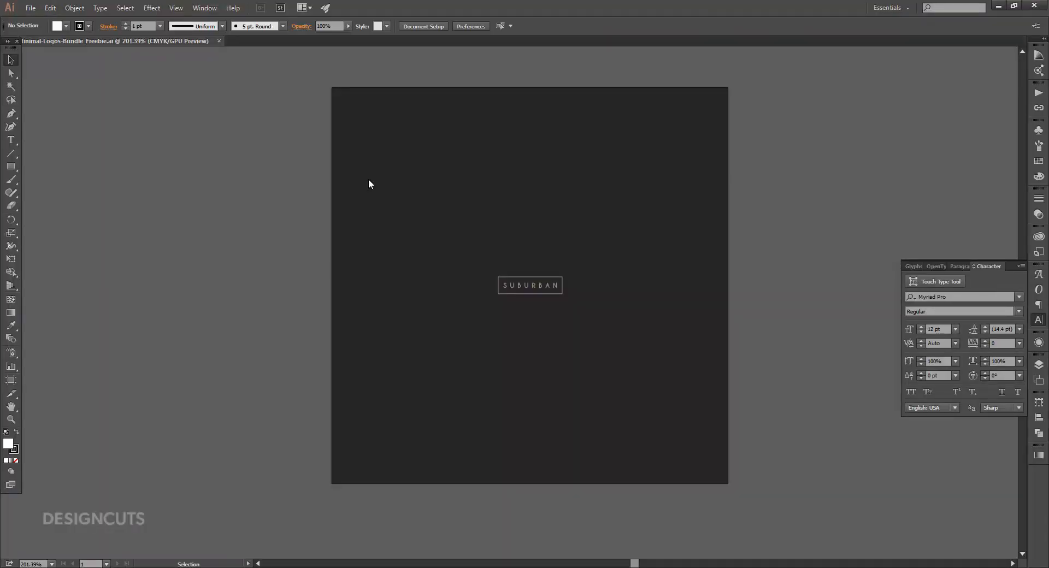
# Replace the SUBURBAN text inside the framed logo with ADRIANA.
pyautogui.press('z')
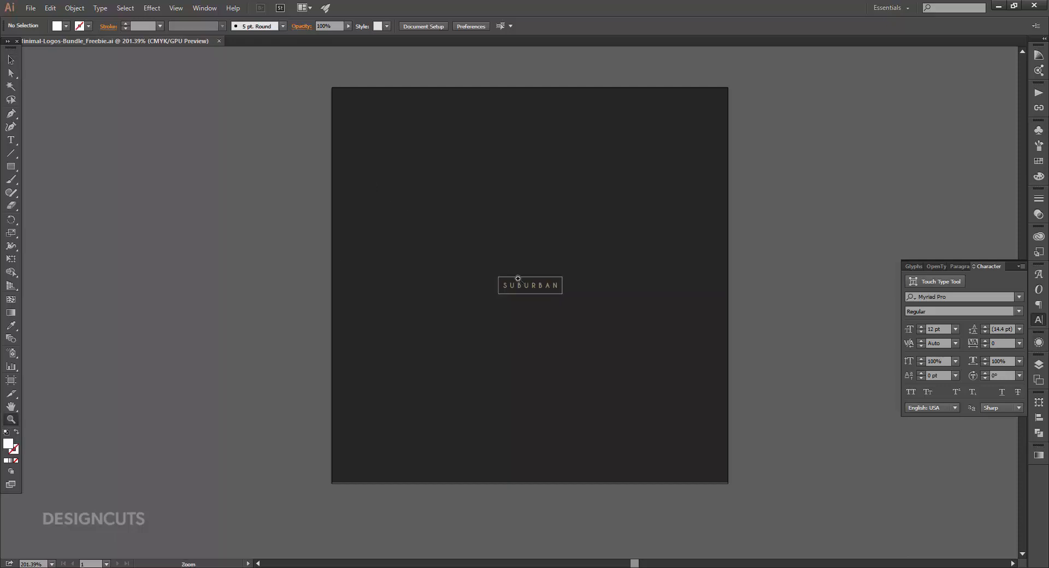
pyautogui.moveTo(519, 279); pyautogui.dragTo(681, 317)
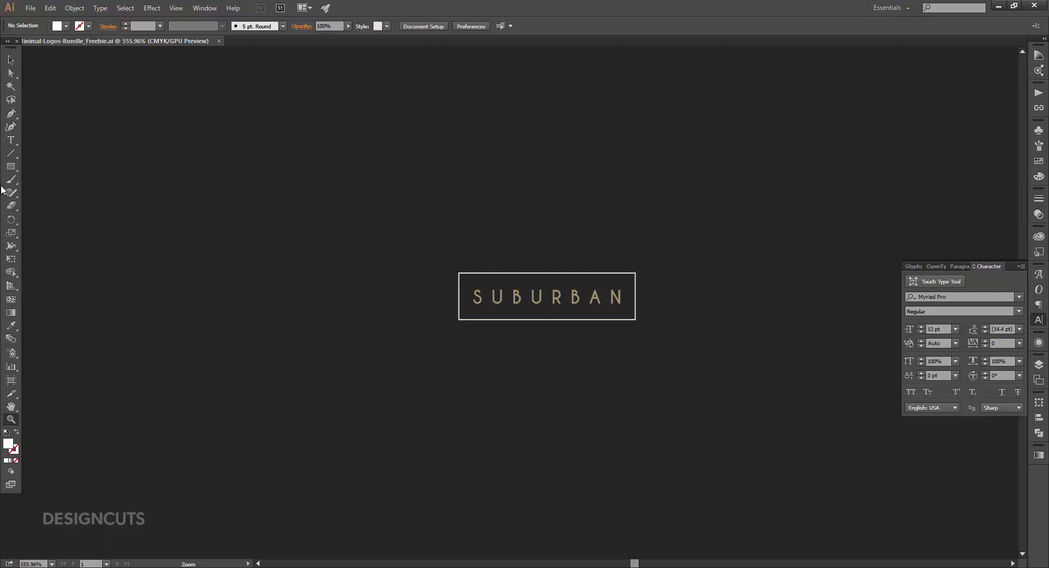
pyautogui.click(15, 139)
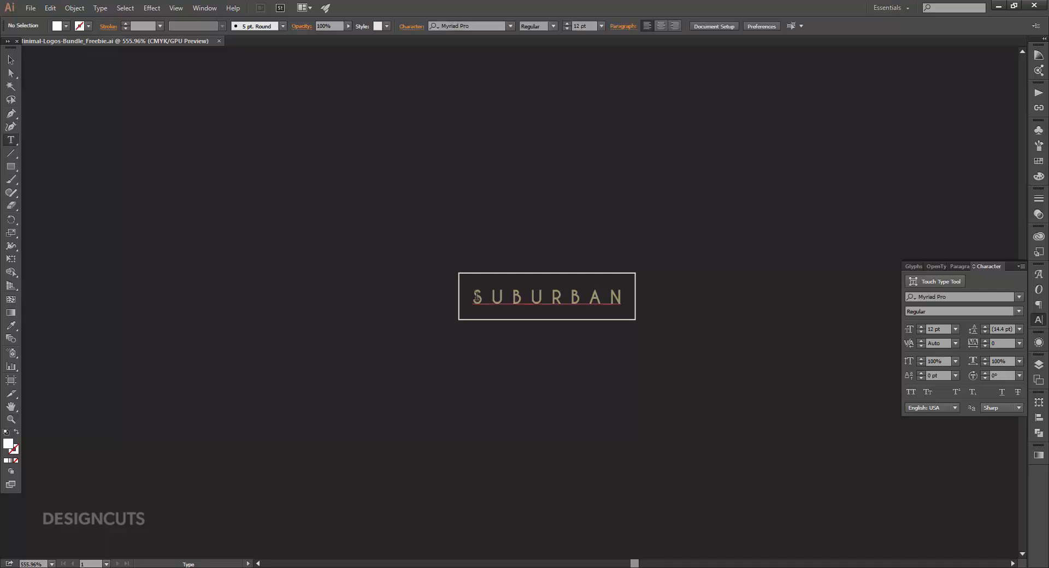
pyautogui.moveTo(474, 297); pyautogui.dragTo(642, 295)
pyautogui.write('A')
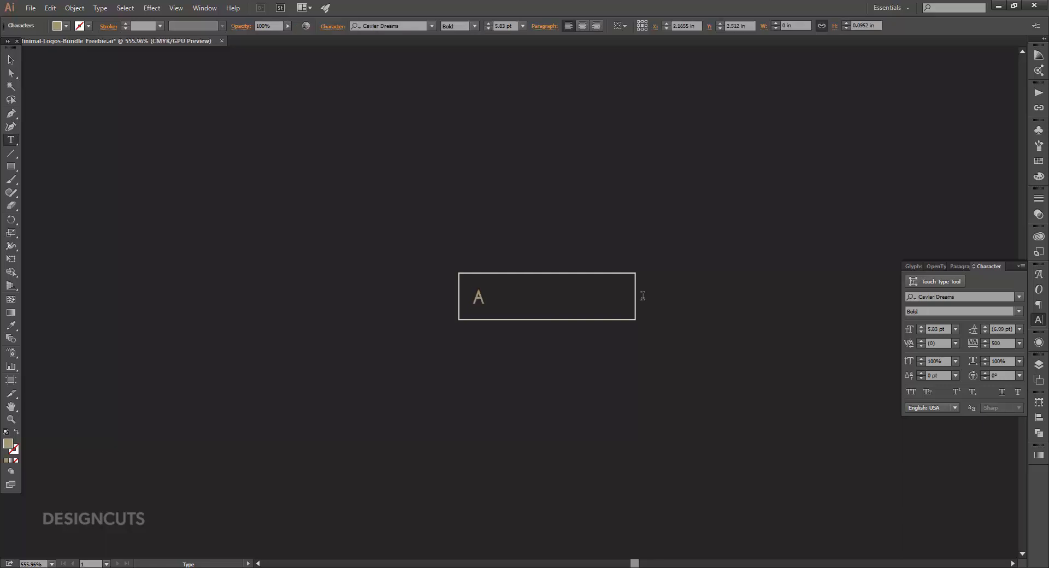
pyautogui.write('DRIANA')
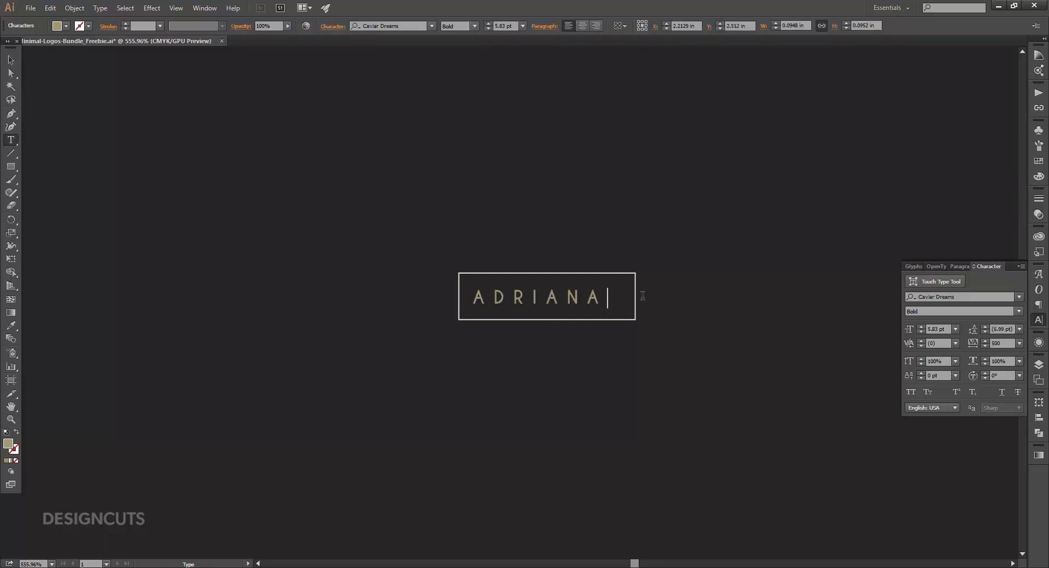
# Set the ADRIANA text's tracking to 600 and shift the text slightly right to center it inside its frame.
pyautogui.click(11, 60)
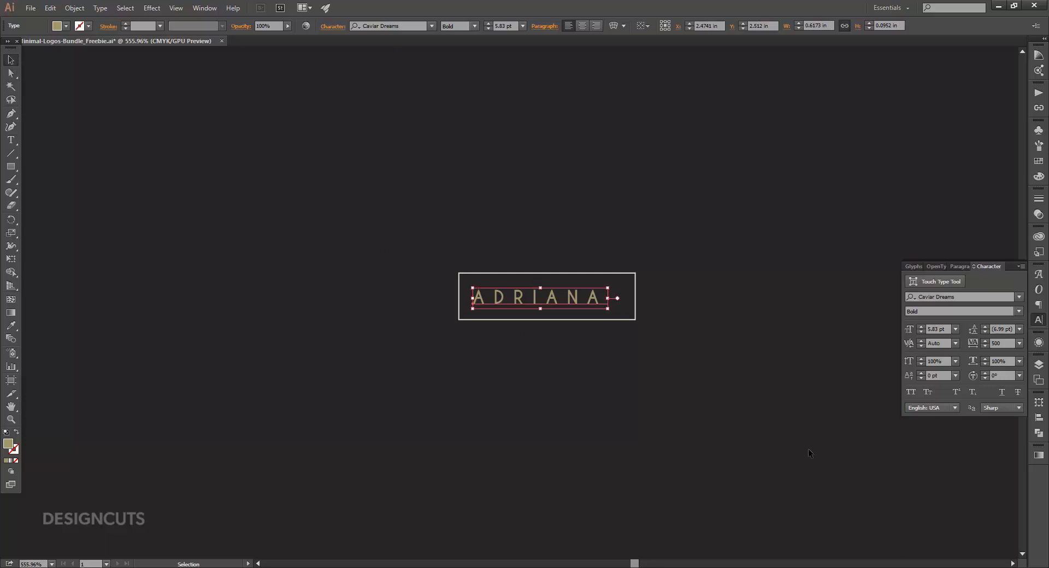
pyautogui.click(1002, 343)
pyautogui.write('600')
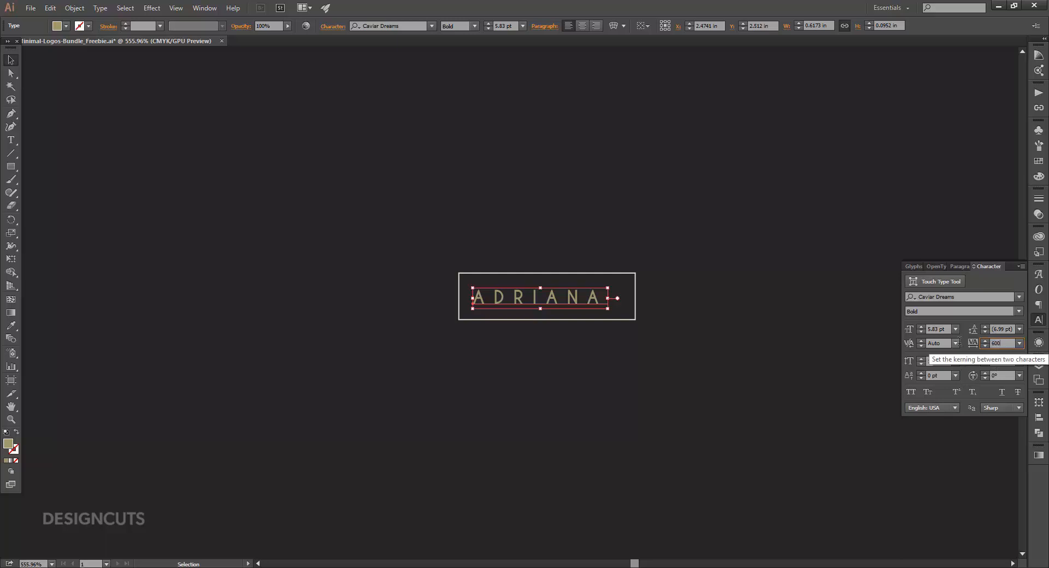
pyautogui.press('Return')
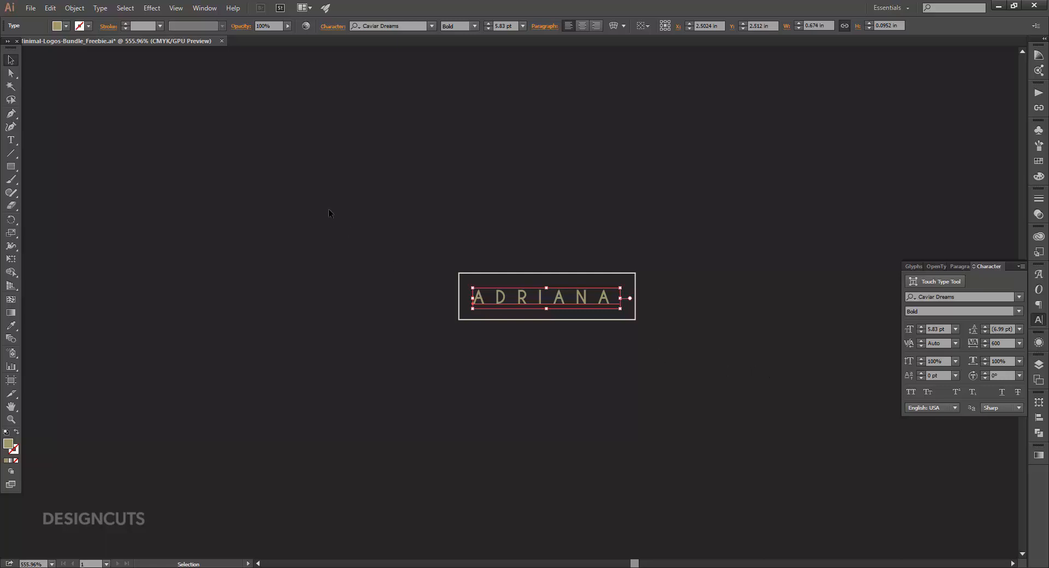
pyautogui.click(11, 73)
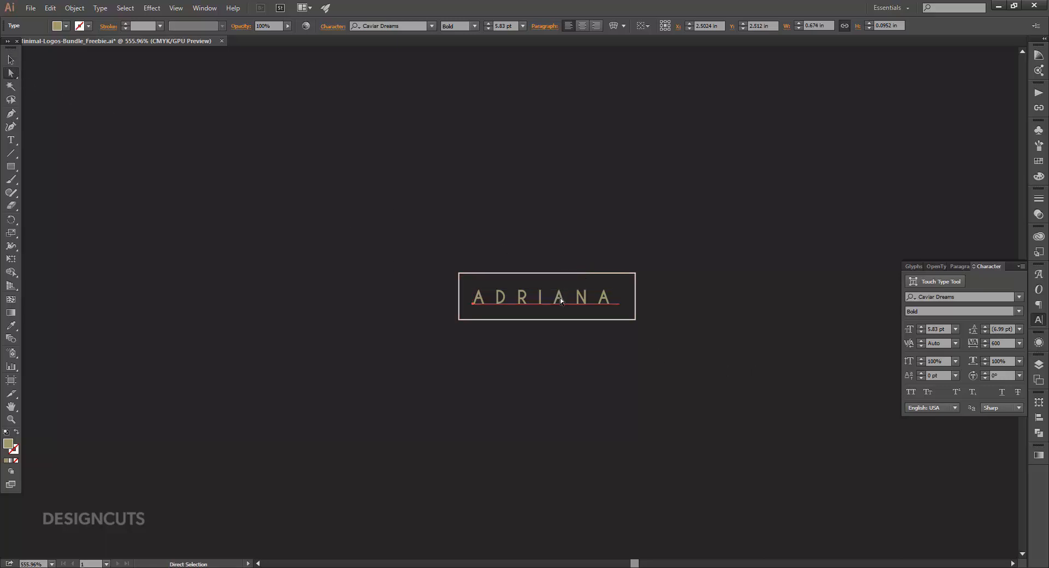
pyautogui.moveTo(561, 300); pyautogui.dragTo(565, 301)
pyautogui.click(659, 308)
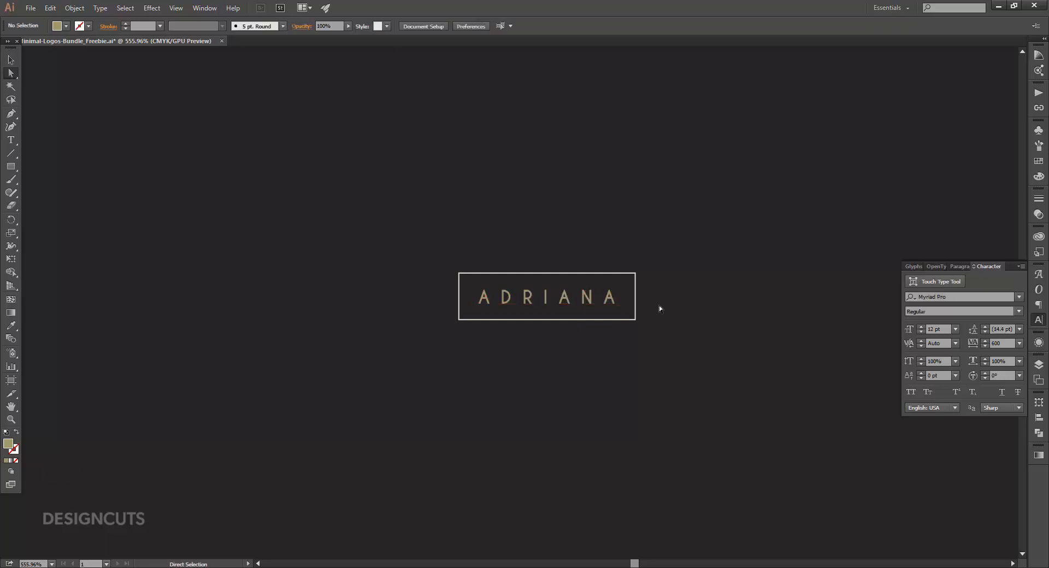
# Copy the whole framed logo and paste it into AdrianaBrandingLook.psd in Photoshop as a smart object.
pyautogui.click(11, 60)
pyautogui.hotkey('ctrl', 'a')
pyautogui.hotkey('ctrl', 'c')
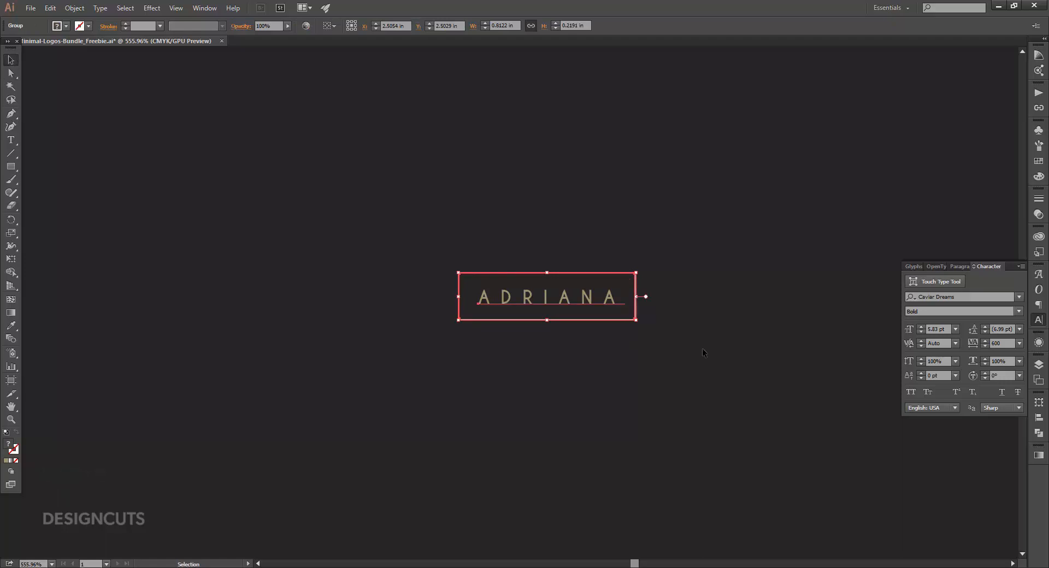
pyautogui.click(998, 6)
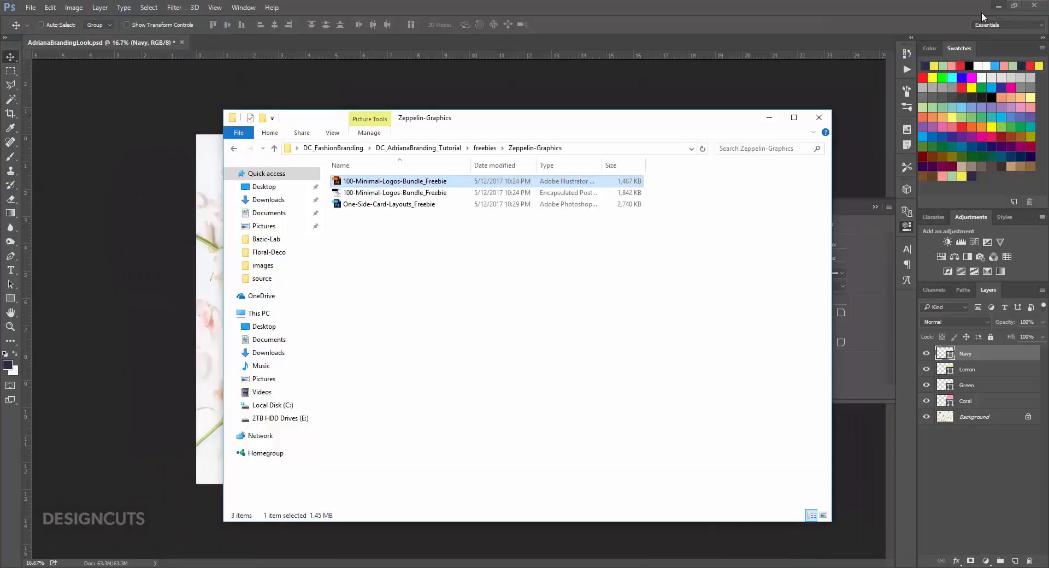
pyautogui.click(114, 218)
pyautogui.hotkey('ctrl', 'v')
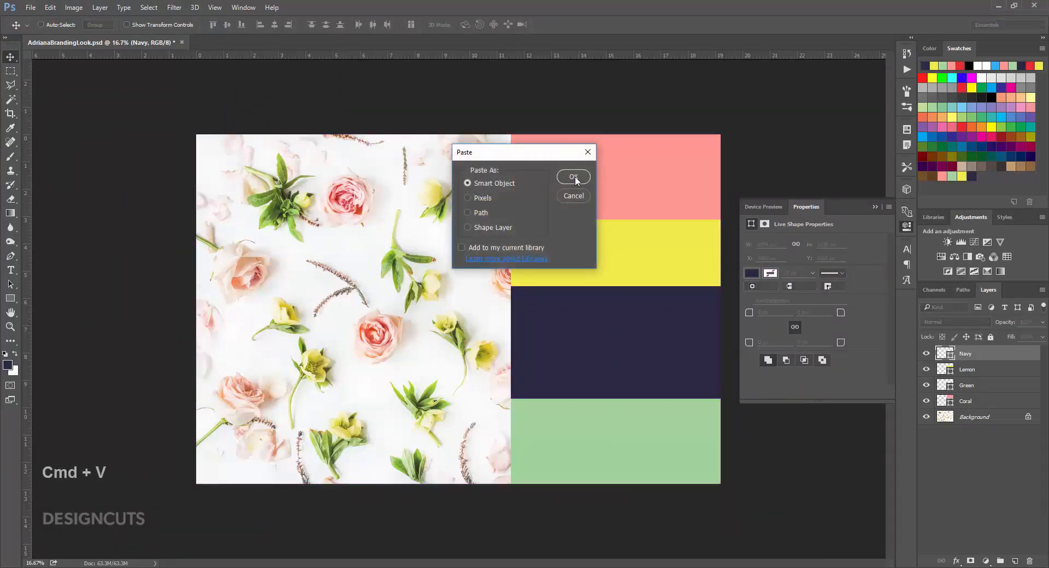
pyautogui.click(573, 177)
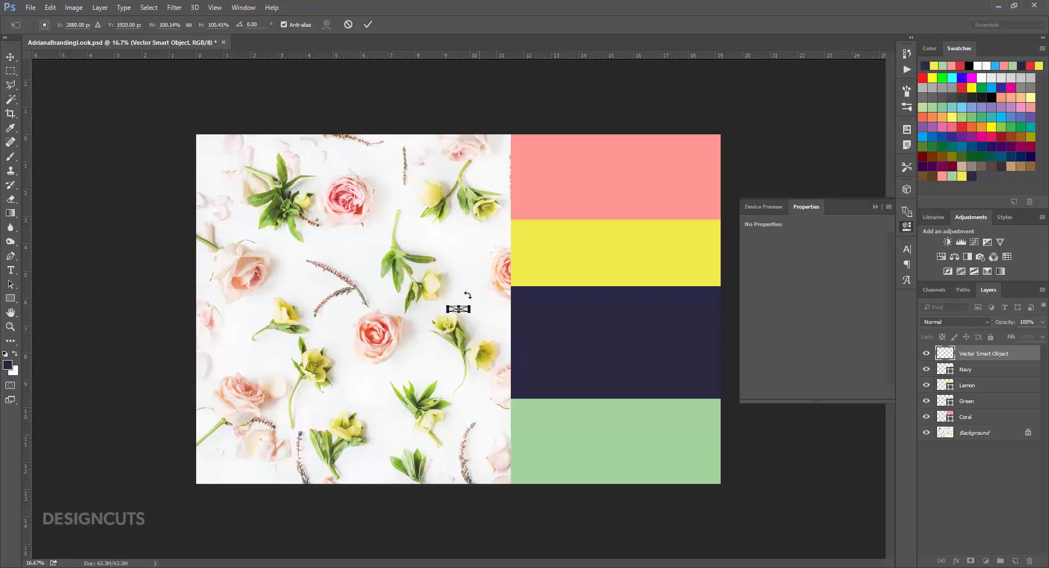
# Scale the pasted ADRIANA logo proportionally to about 4.52 in wide and center it on the navy block.
pyautogui.moveTo(471, 305); pyautogui.dragTo(560, 252)
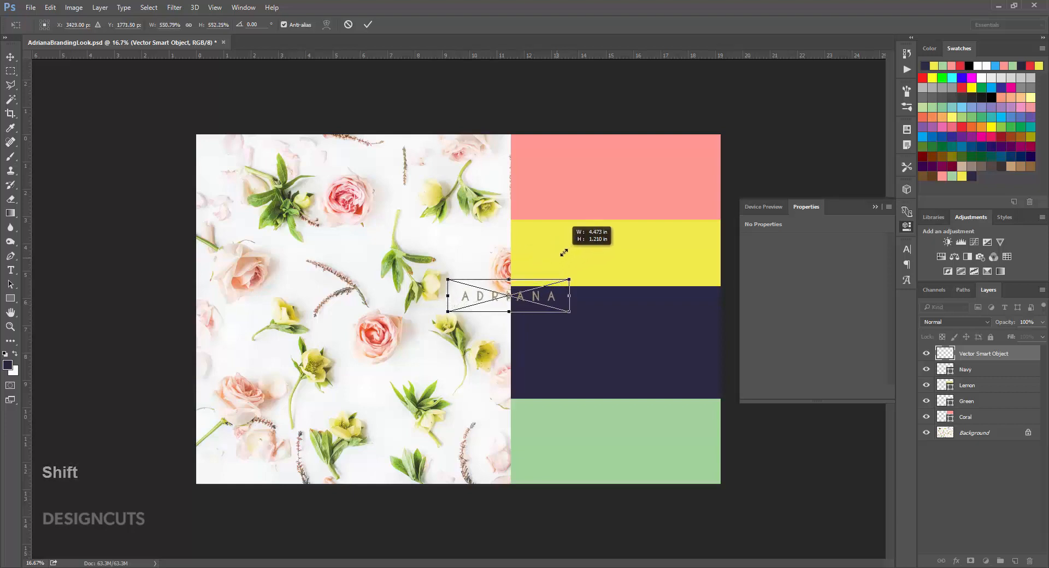
pyautogui.moveTo(558, 293); pyautogui.dragTo(663, 336)
pyautogui.press('Return')
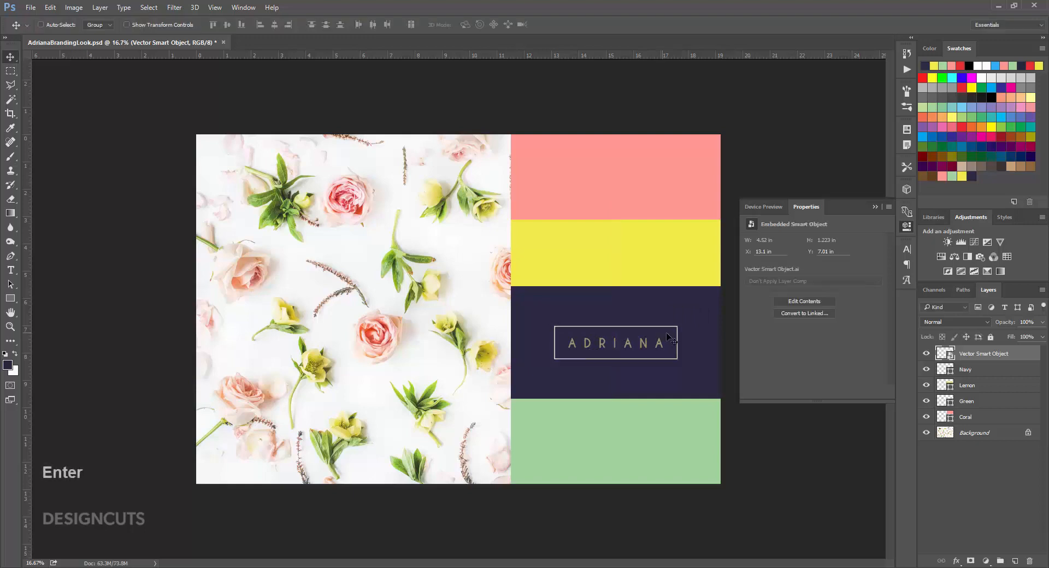
# Save AdrianaBrandingLook.psd with Maximize Compatibility enabled and collapse the layer properties.
pyautogui.press('ctrl')
pyautogui.hotkey('ctrl', 's')
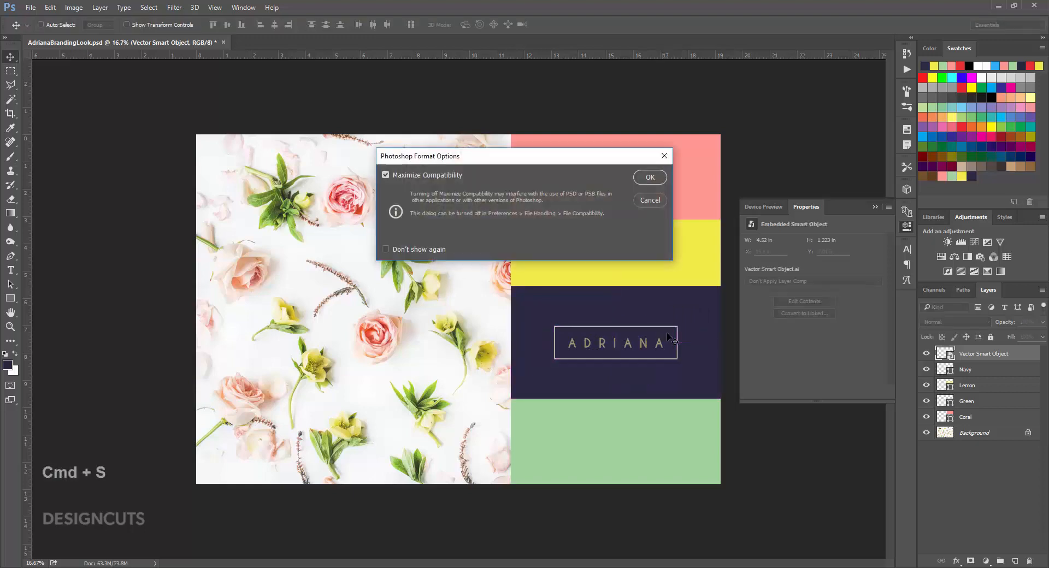
pyautogui.click(661, 178)
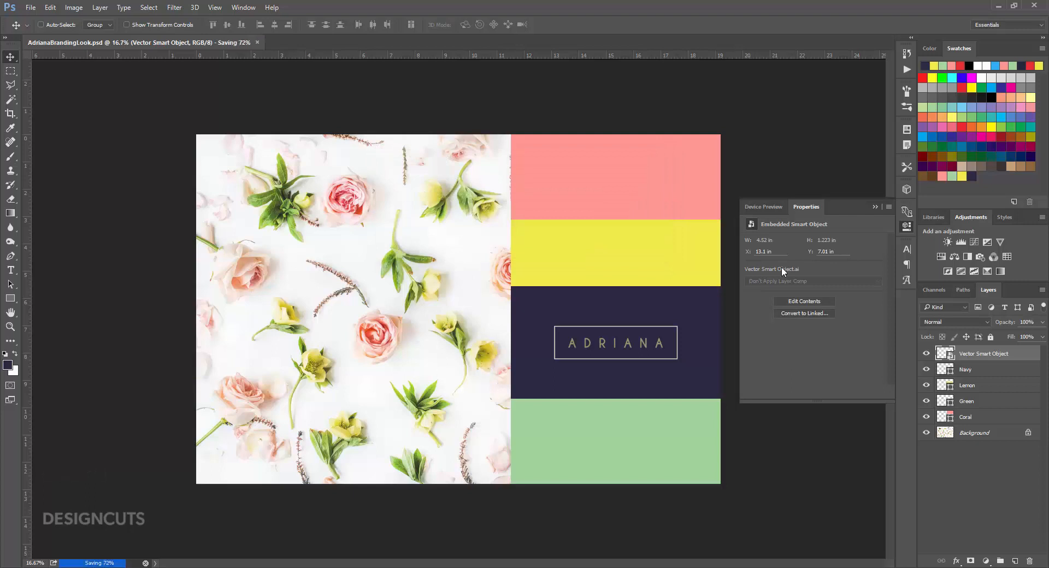
pyautogui.click(906, 227)
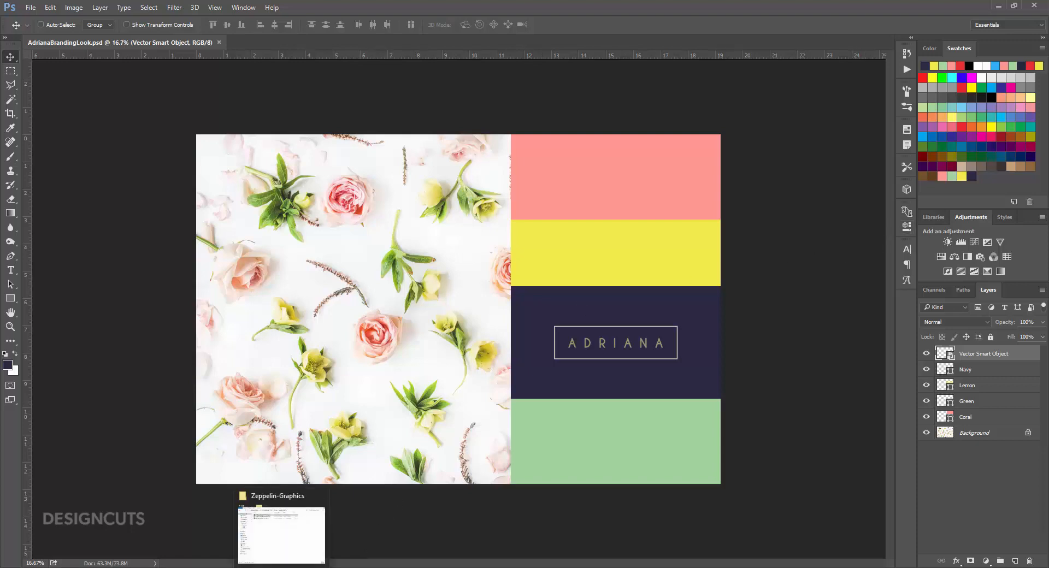
# Open the Front-View-Items-31 mockup from the Mock-Up-Zone folder inside freebies.
pyautogui.click(282, 532)
pyautogui.click(233, 150)
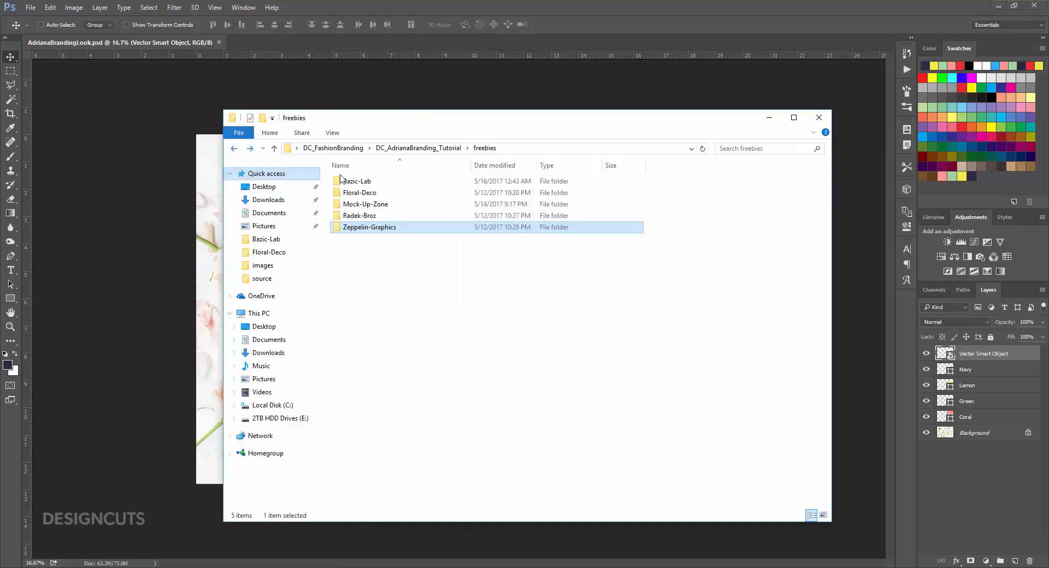
pyautogui.doubleClick(359, 204)
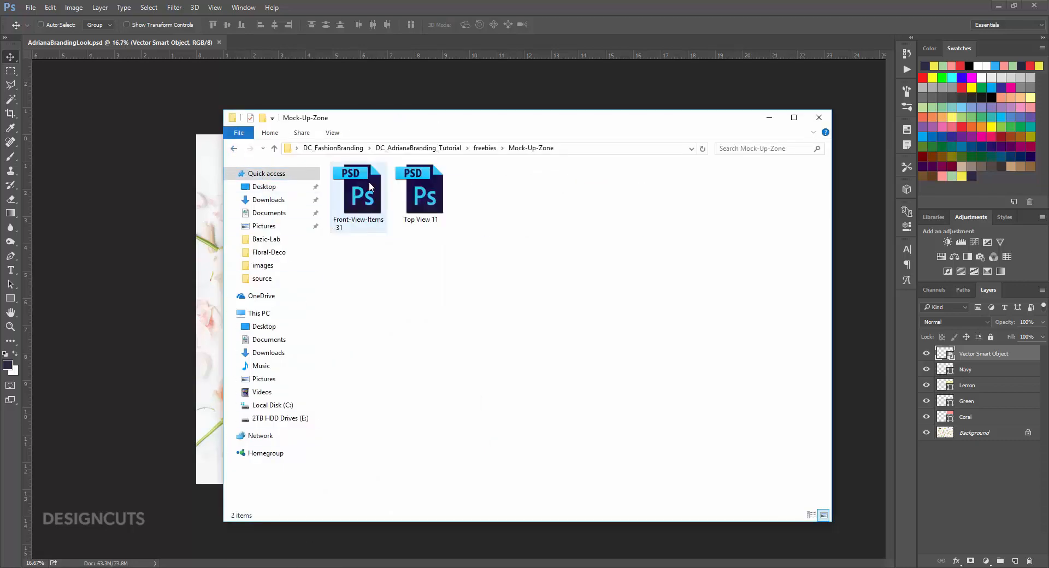
pyautogui.doubleClick(369, 182)
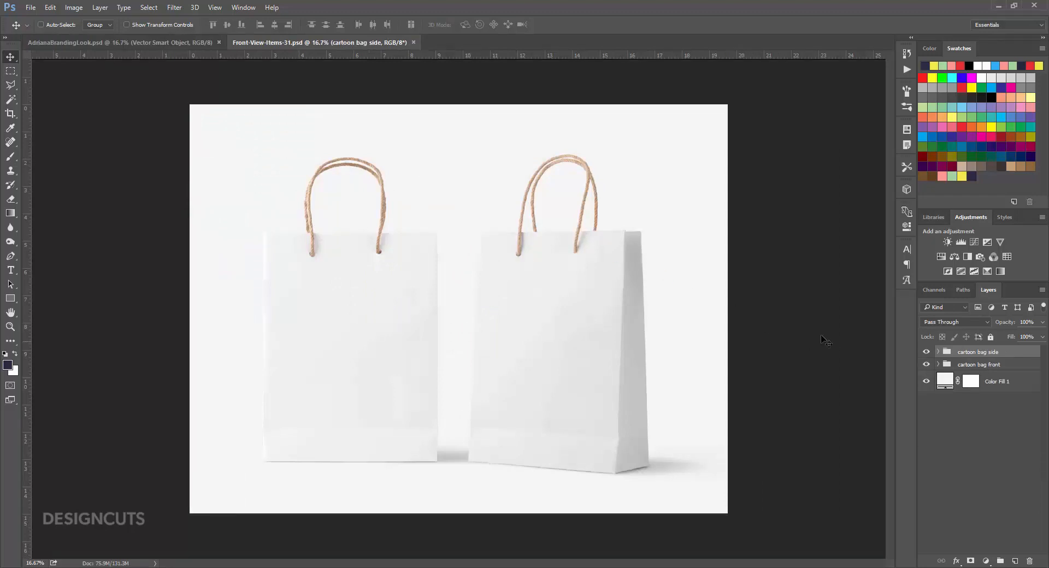
# Open the cartoon bag side smart object for editing, followed by the editable smart object in its Your Design group.
pyautogui.click(938, 352)
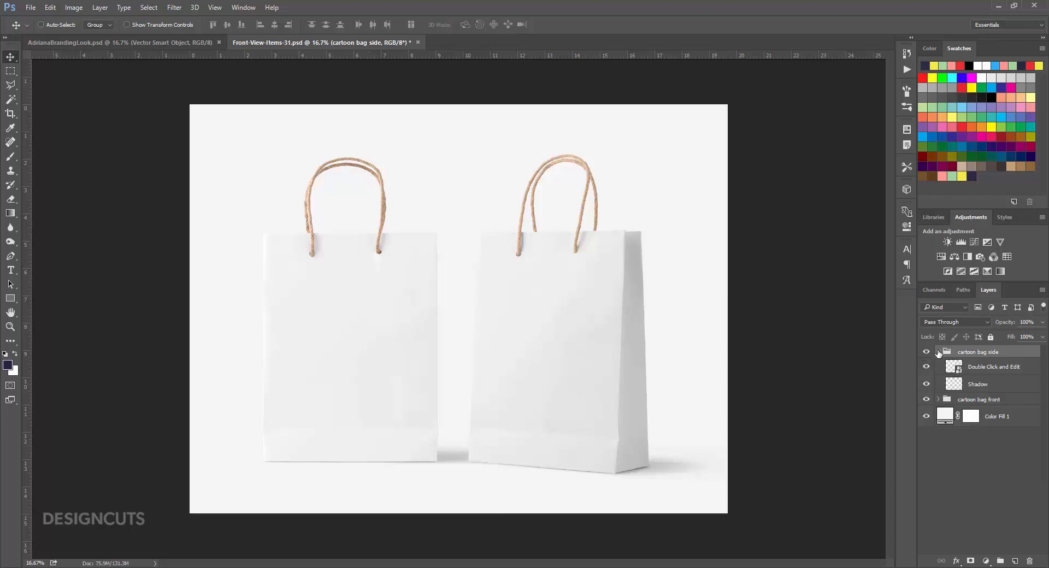
pyautogui.doubleClick(956, 366)
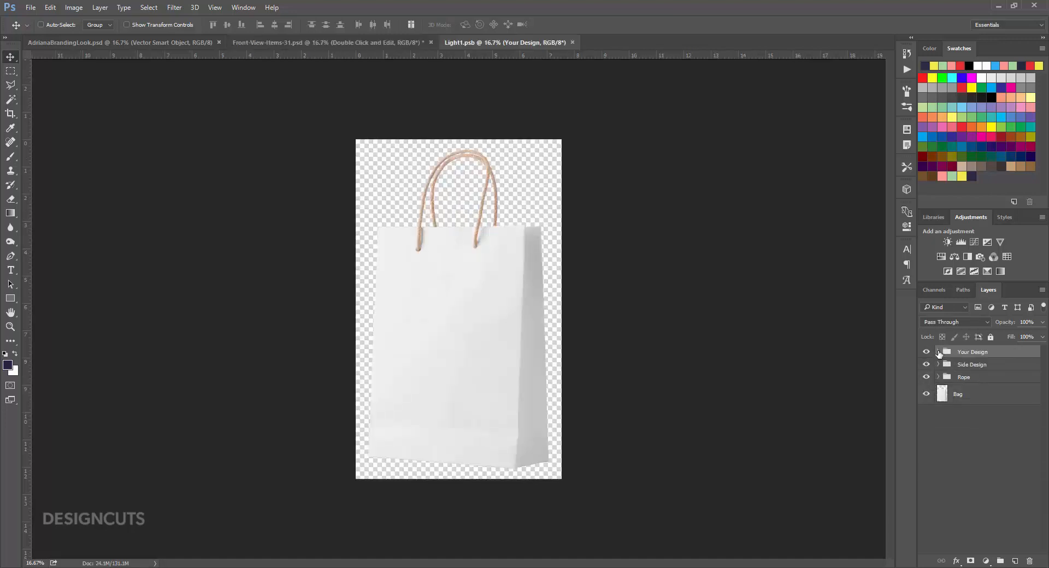
pyautogui.click(938, 352)
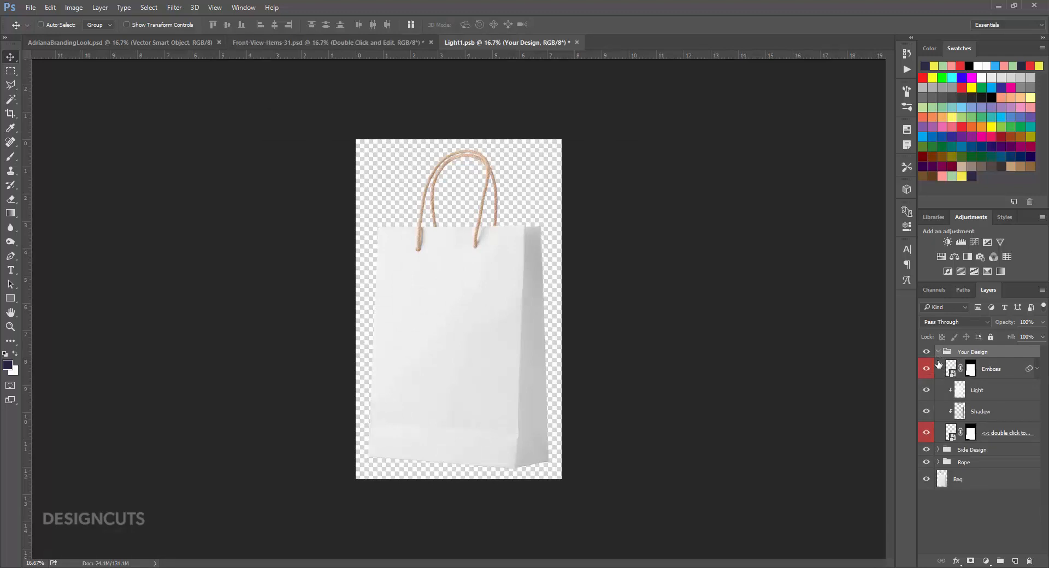
pyautogui.doubleClick(951, 433)
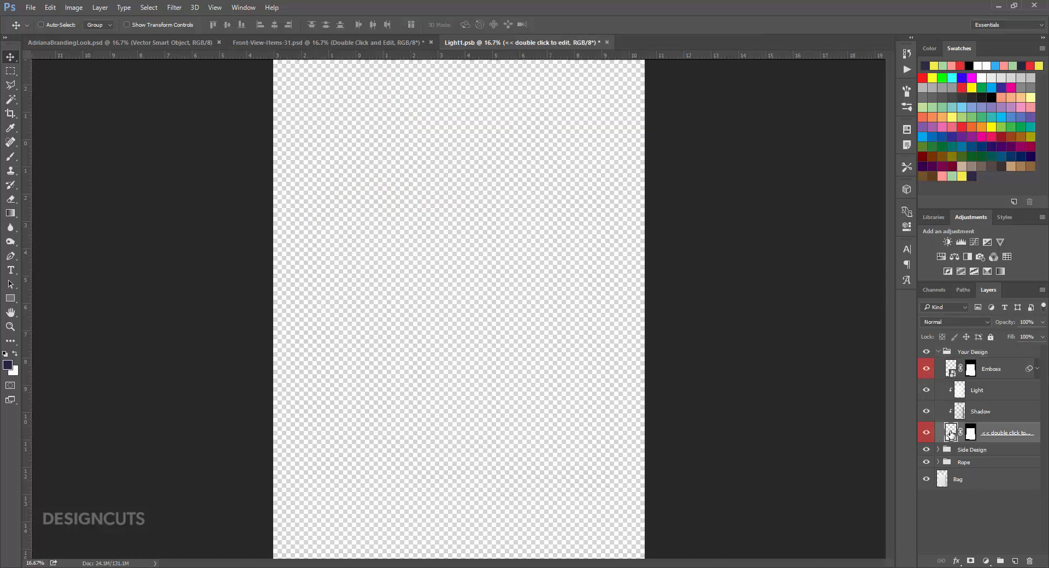
pyautogui.doubleClick(951, 433)
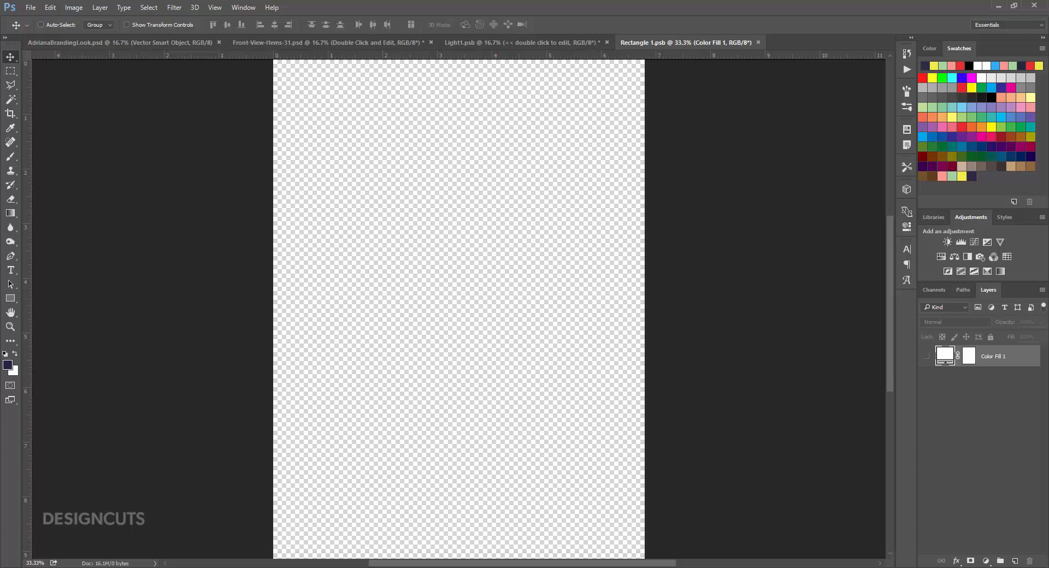
# Add a new layer in Rectangle 1.psb and fill it with the brand green swatch.
pyautogui.click(1015, 562)
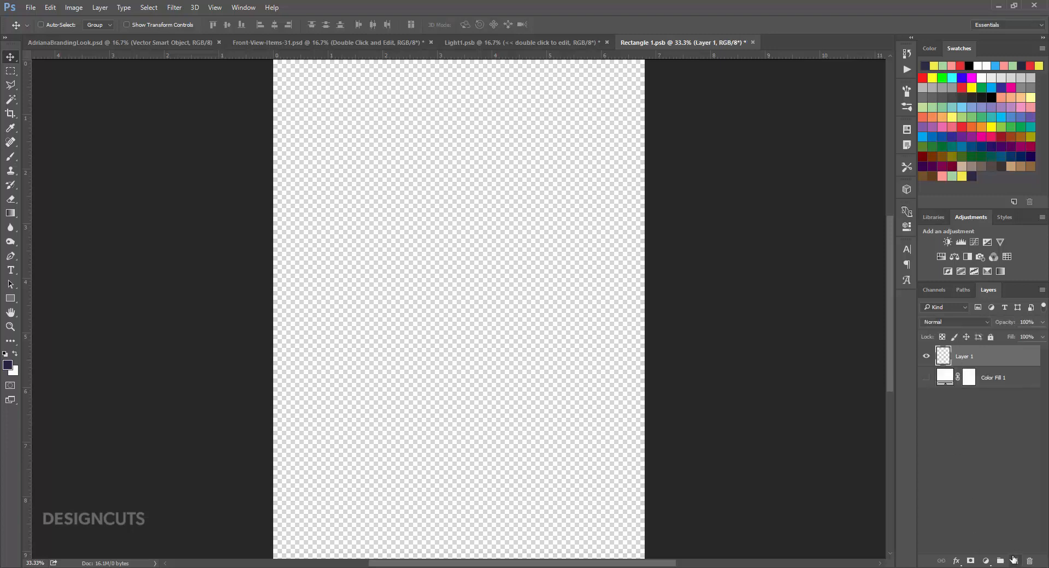
pyautogui.click(952, 175)
pyautogui.hotkey('alt', 'BackSpace')
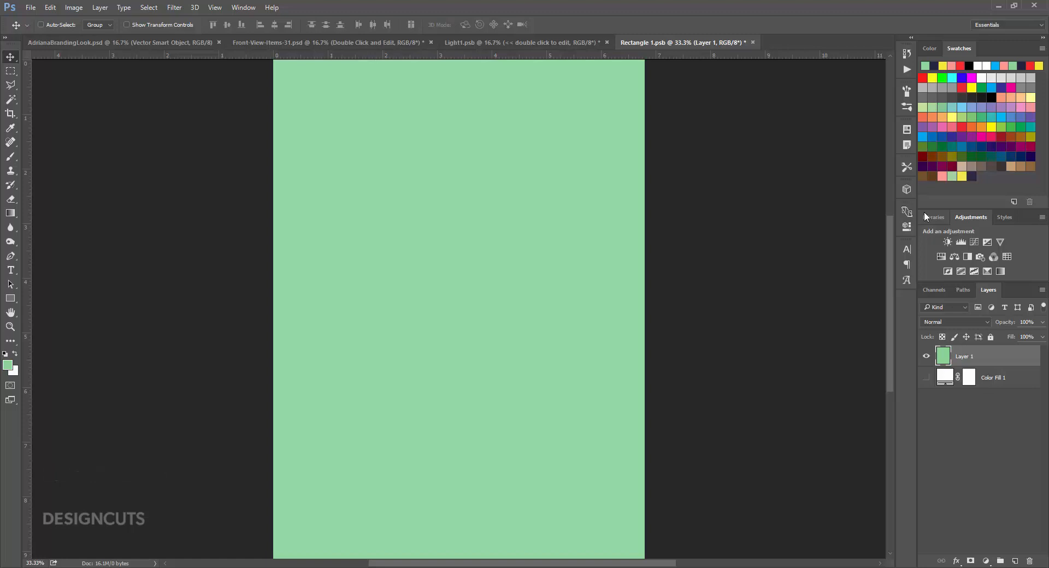
# On another new layer, fill a full-width band about 1.5 in tall along the canvas bottom with the navy swatch.
pyautogui.click(1015, 561)
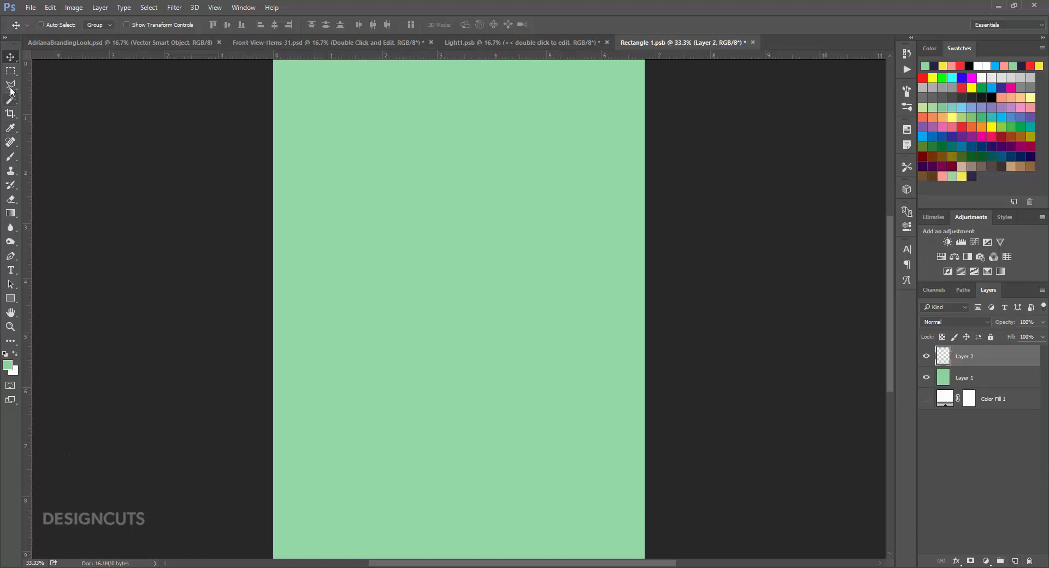
pyautogui.click(11, 71)
pyautogui.hotkey('ctrl', '-')
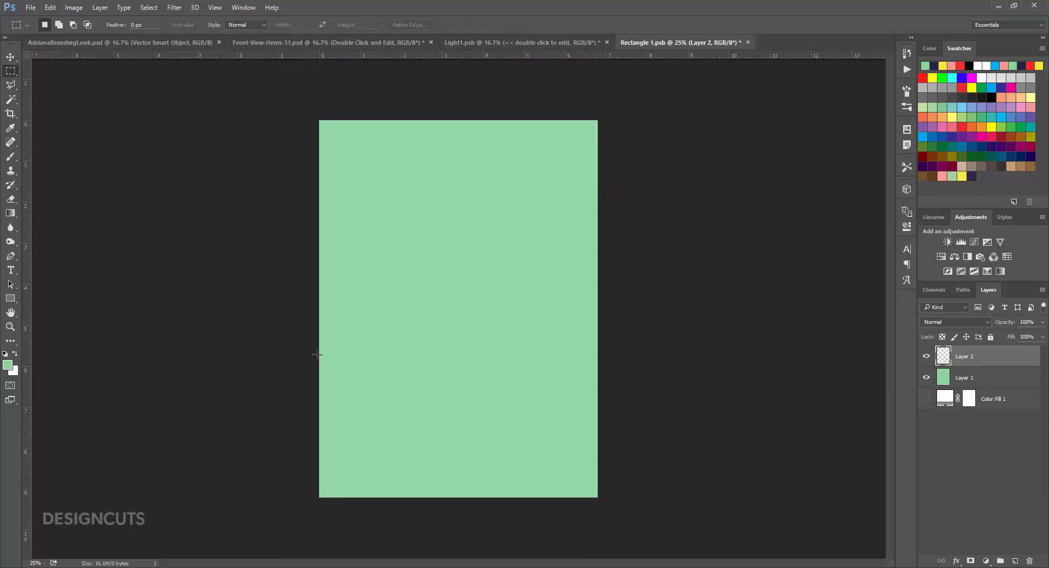
pyautogui.moveTo(615, 510); pyautogui.dragTo(297, 436)
pyautogui.hotkey('ctrl', ';')
pyautogui.click(972, 176)
pyautogui.hotkey('alt', 'BackSpace')
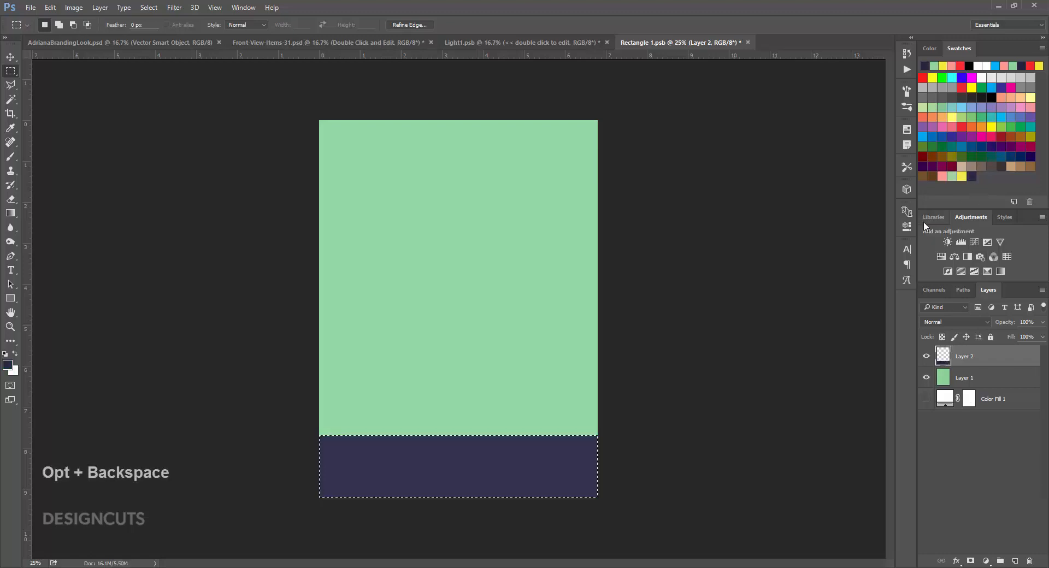
pyautogui.hotkey('ctrl', 'd')
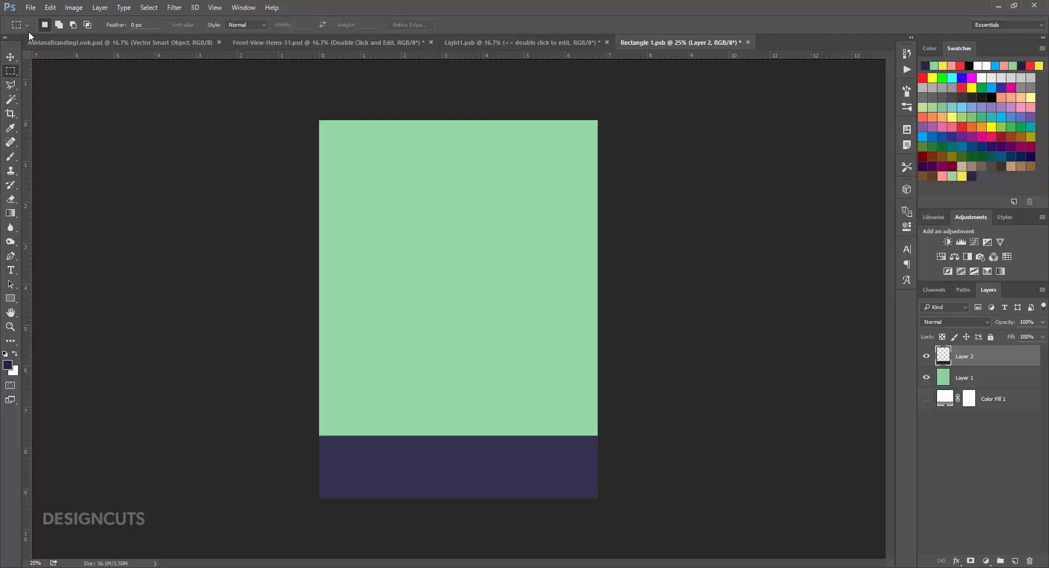
# Duplicate the Vector Smart Object logo layer from AdrianaBrandingLook.psd into Rectangle 1.psb, accepting the color profile conversion.
pyautogui.click(53, 43)
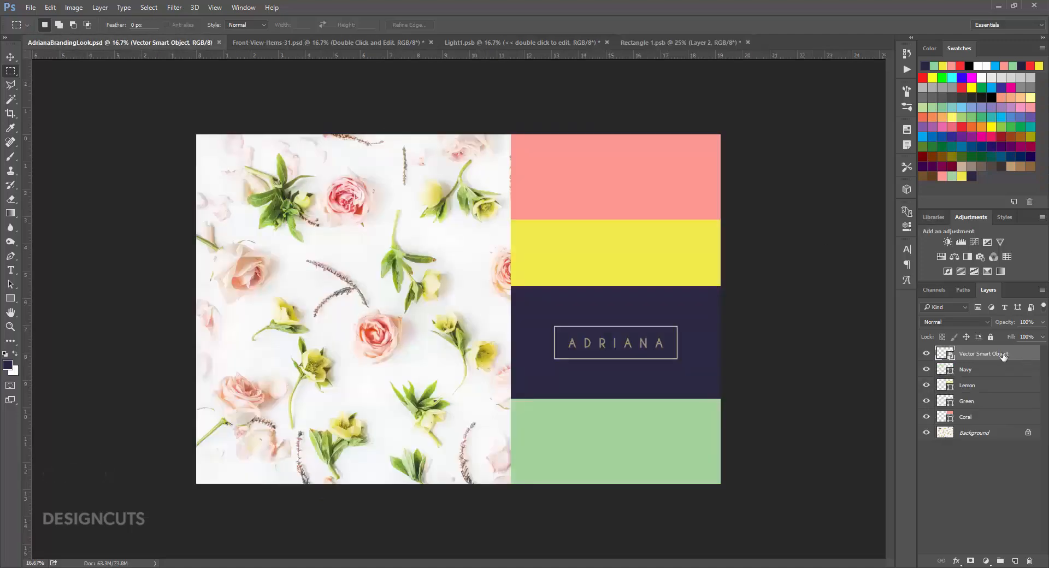
pyautogui.click(96, 9)
pyautogui.click(114, 39)
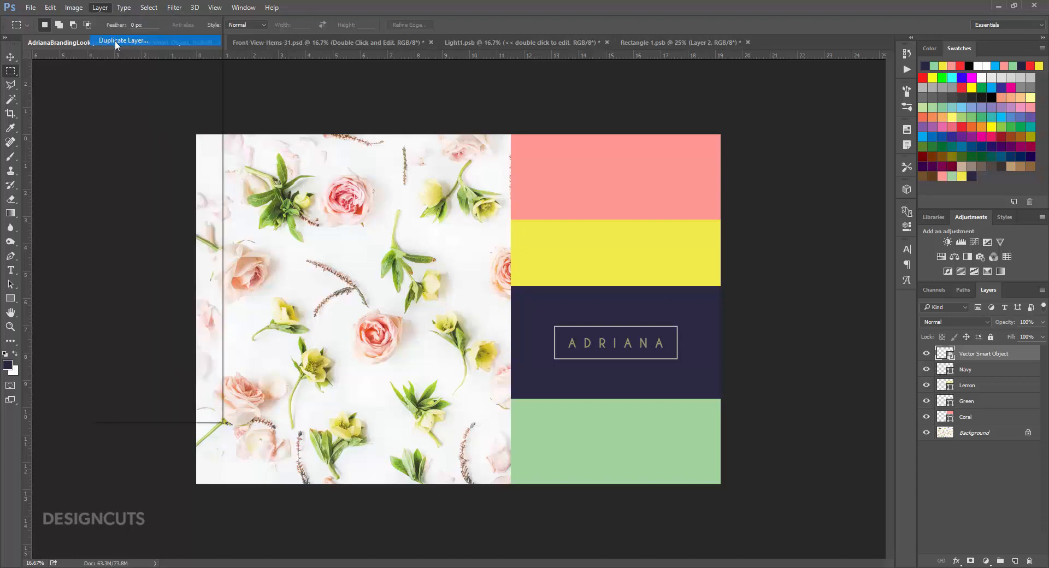
pyautogui.click(508, 278)
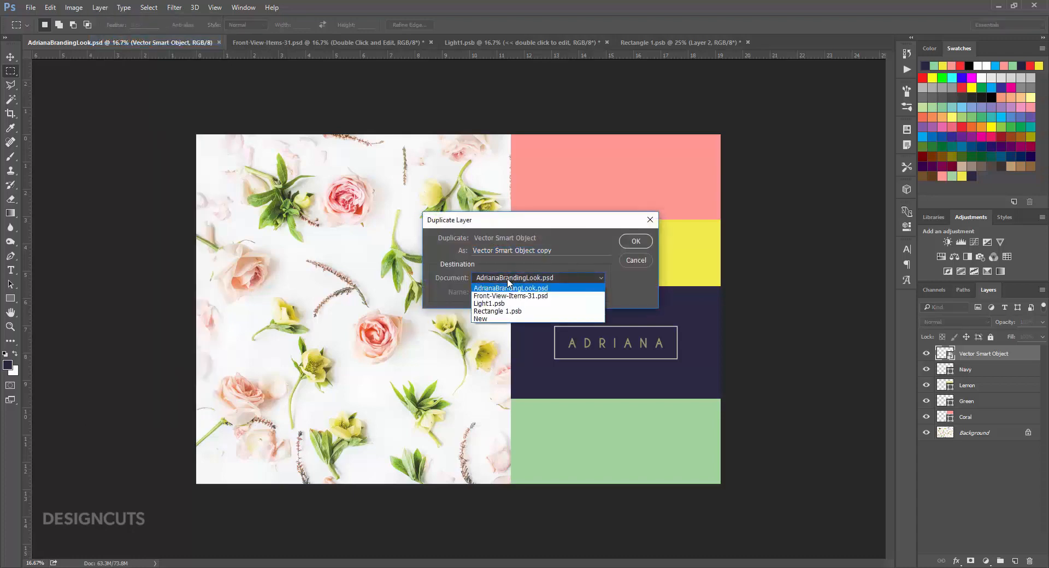
pyautogui.click(510, 311)
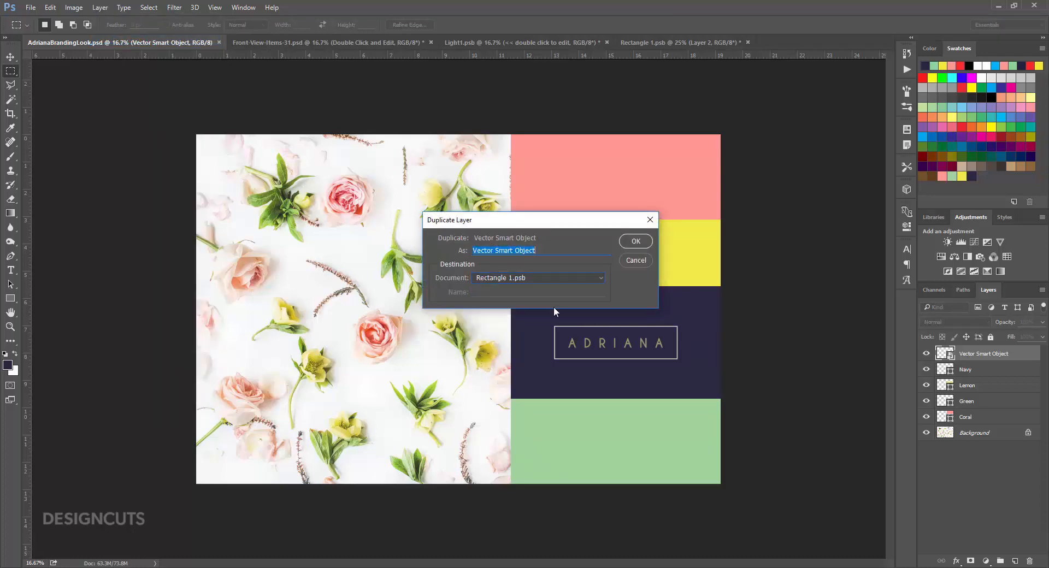
pyautogui.click(637, 242)
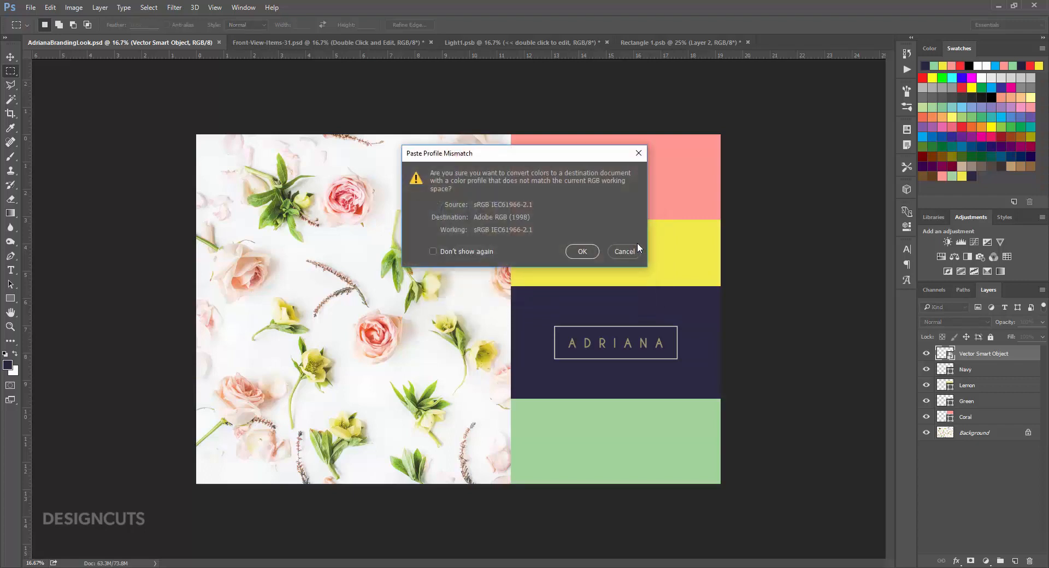
pyautogui.click(592, 253)
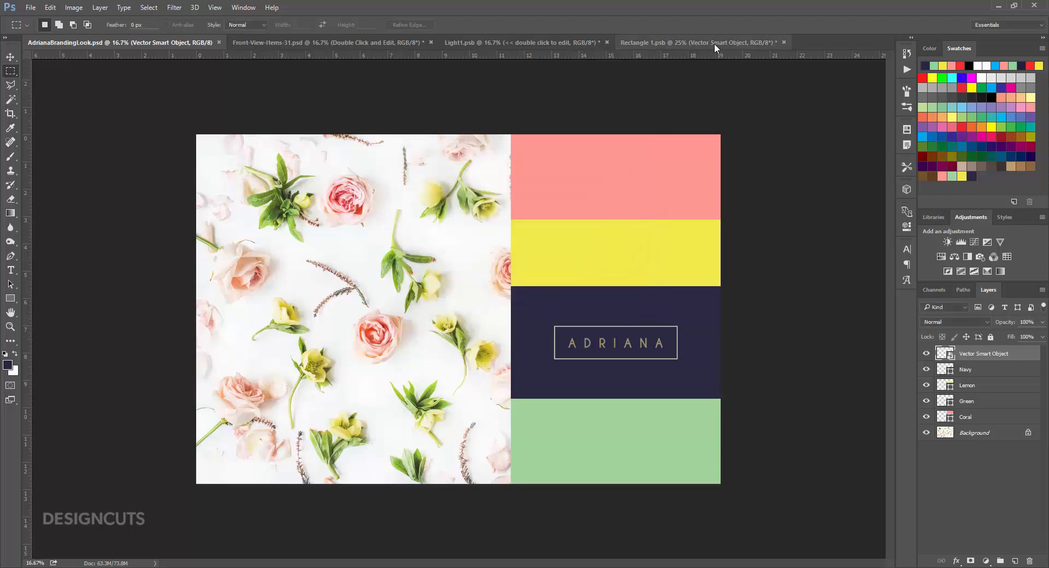
# Move the duplicated ADRIANA logo in Rectangle 1.psb onto the green area, centered horizontally.
pyautogui.click(714, 43)
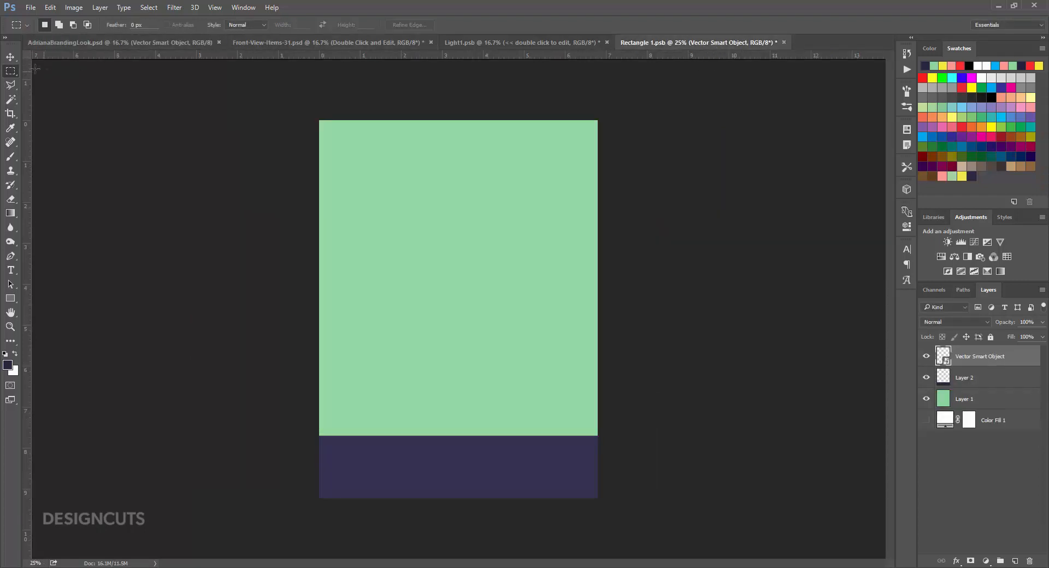
pyautogui.click(10, 57)
pyautogui.moveTo(615, 322); pyautogui.dragTo(484, 322)
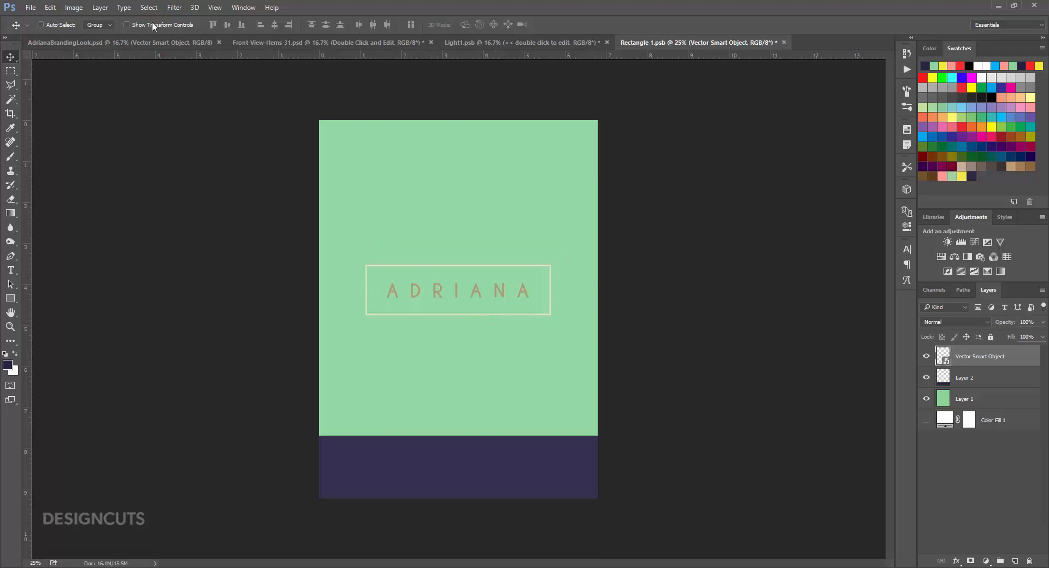
# Scale the ADRIANA logo to 300% in both width and height with linked proportions.
pyautogui.click(50, 7)
pyautogui.moveTo(84, 232)
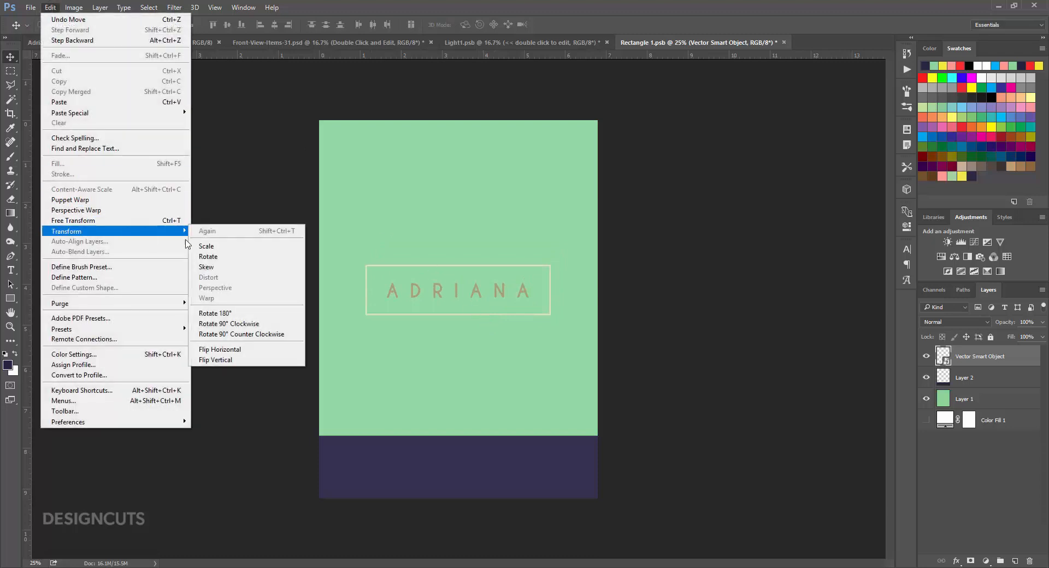
pyautogui.click(215, 244)
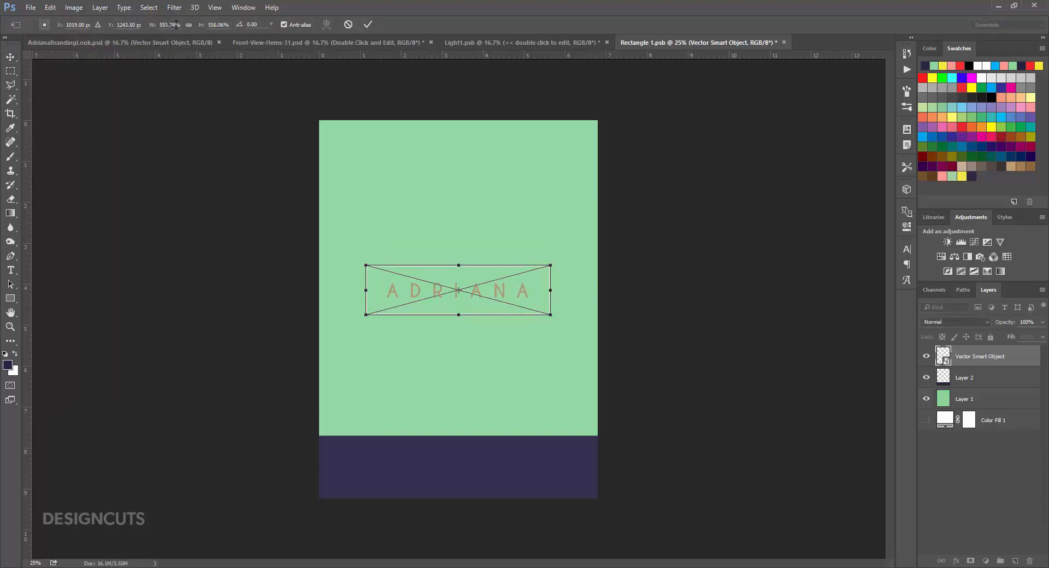
pyautogui.click(177, 25)
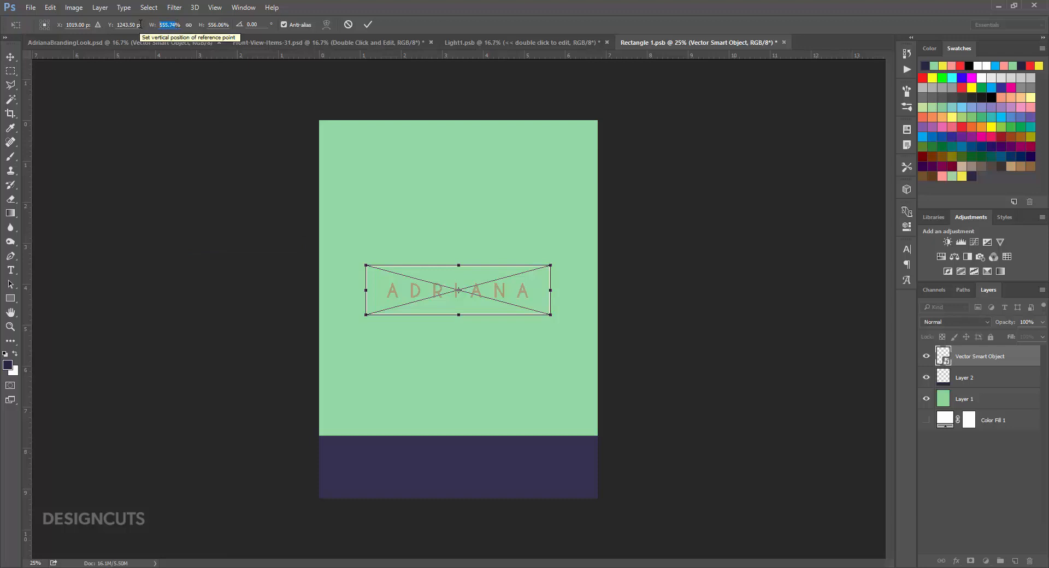
pyautogui.write('300')
pyautogui.press('Return')
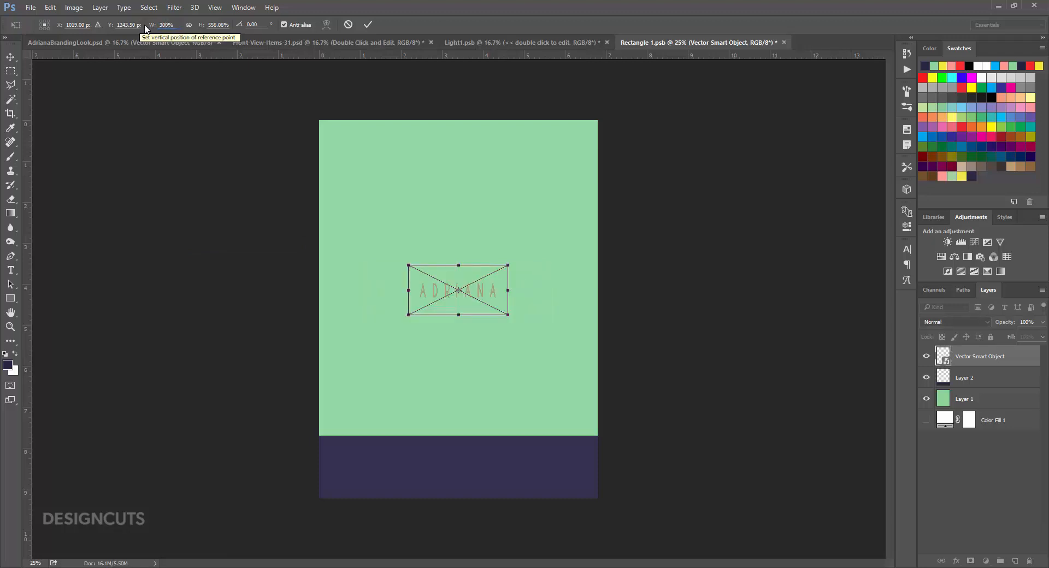
pyautogui.click(192, 25)
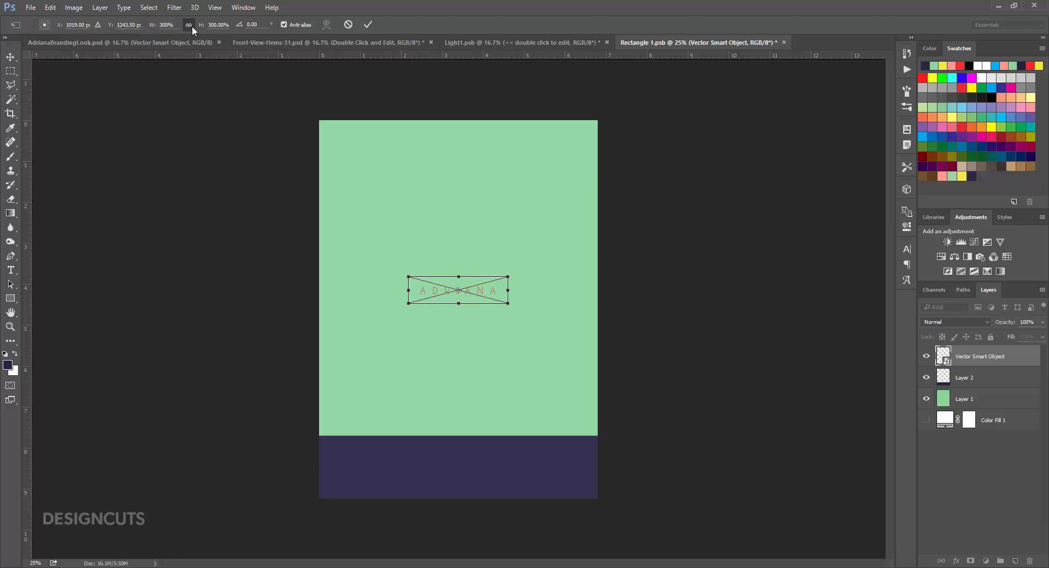
pyautogui.press('Return')
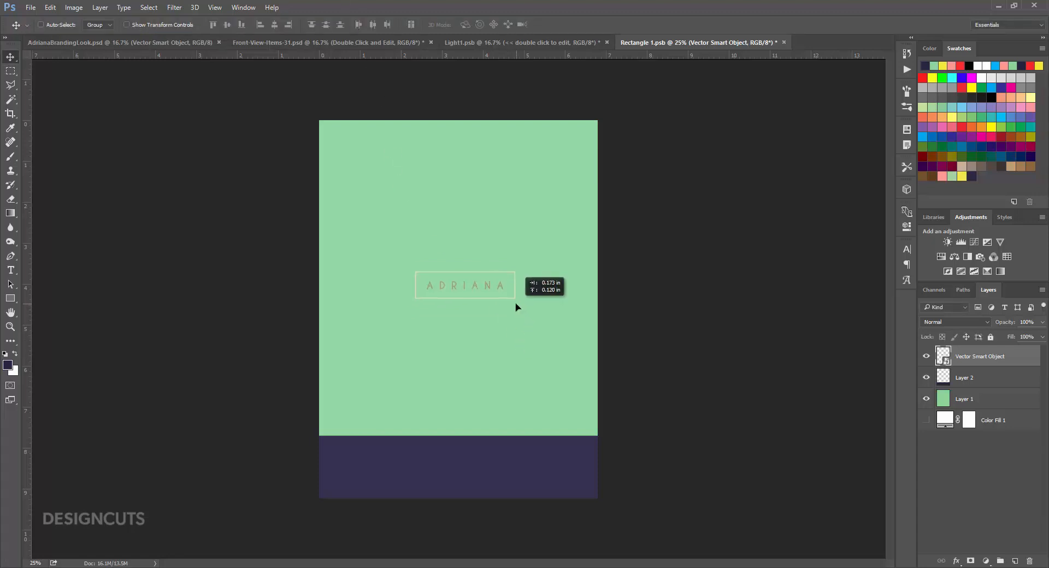
# Center the reduced logo within the green area above the navy band, and save and close Rectangle 1.psb.
pyautogui.moveTo(516, 304); pyautogui.dragTo(508, 312)
pyautogui.moveTo(508, 296); pyautogui.dragTo(552, 303)
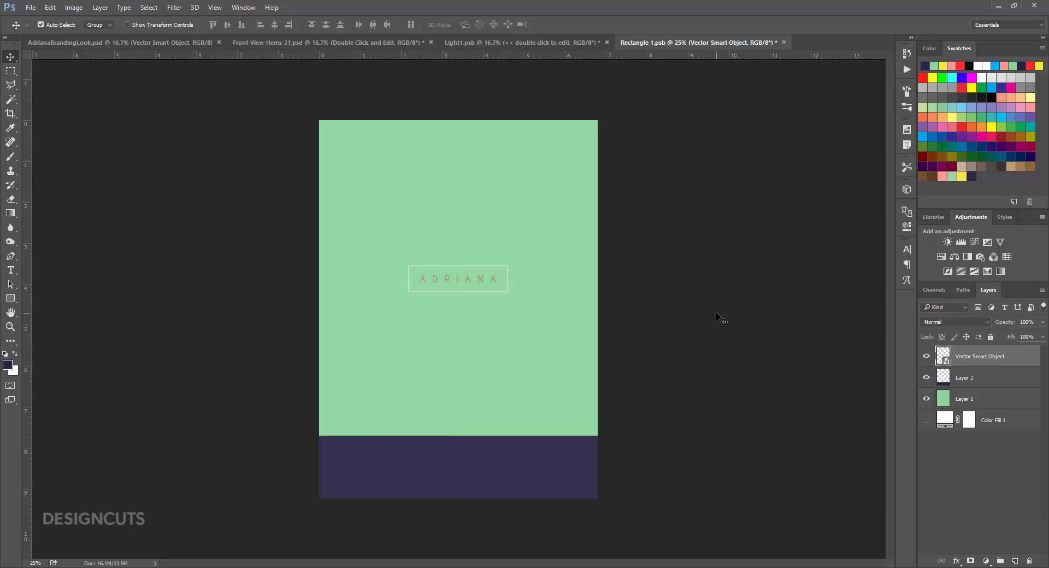
pyautogui.hotkey('ctrl', 's')
pyautogui.hotkey('ctrl', 'w')
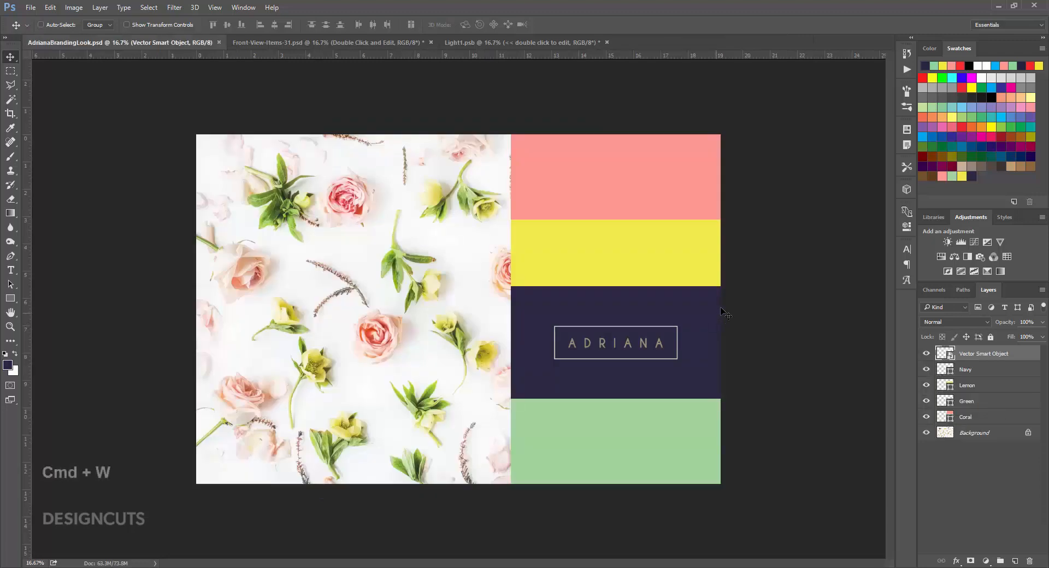
# In Light1.psb, collapse the Your Design group and open the Side smart object inside the Side Design group for editing.
pyautogui.click(501, 43)
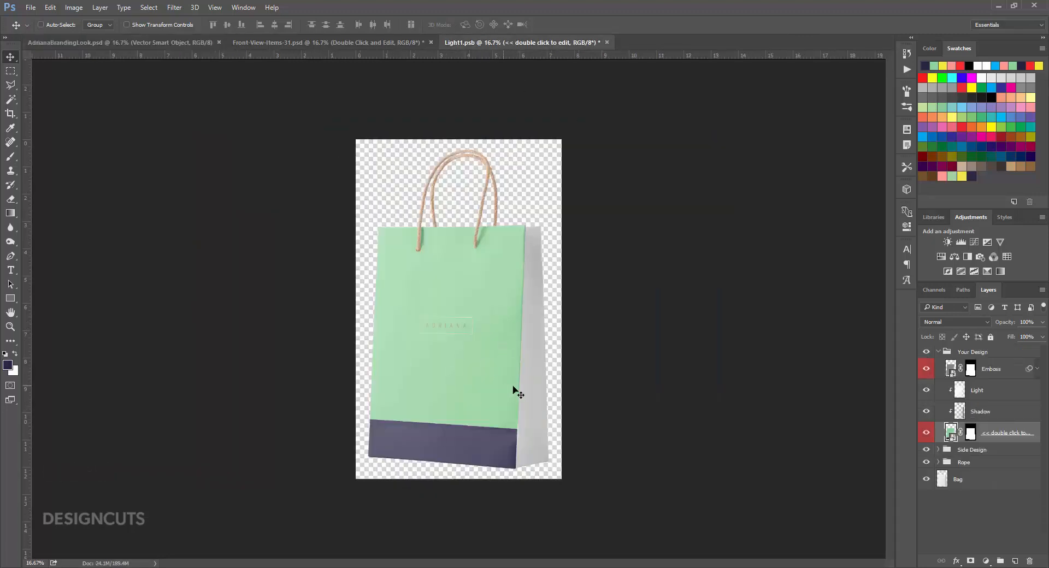
pyautogui.click(938, 353)
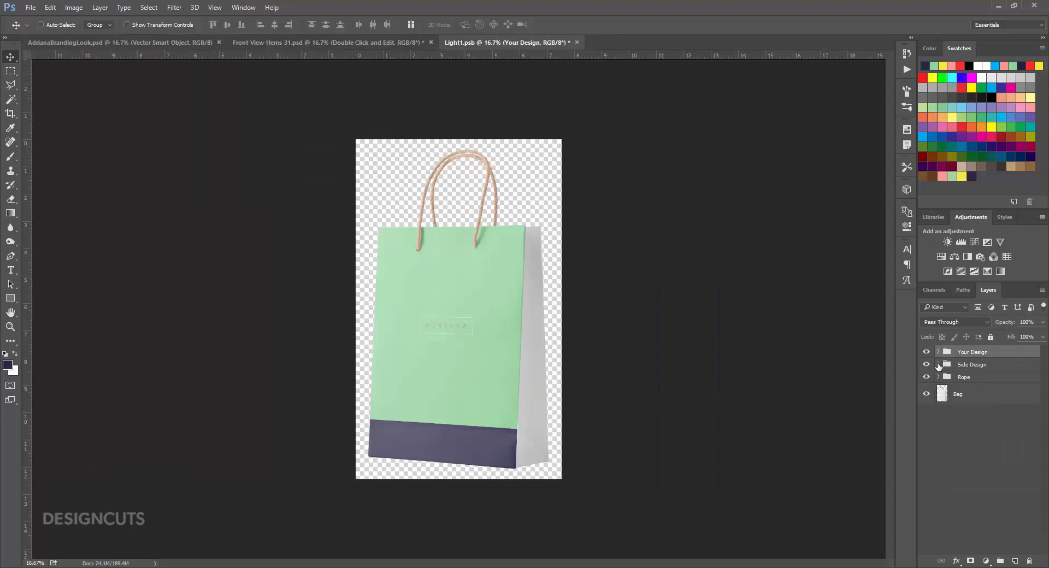
pyautogui.click(938, 364)
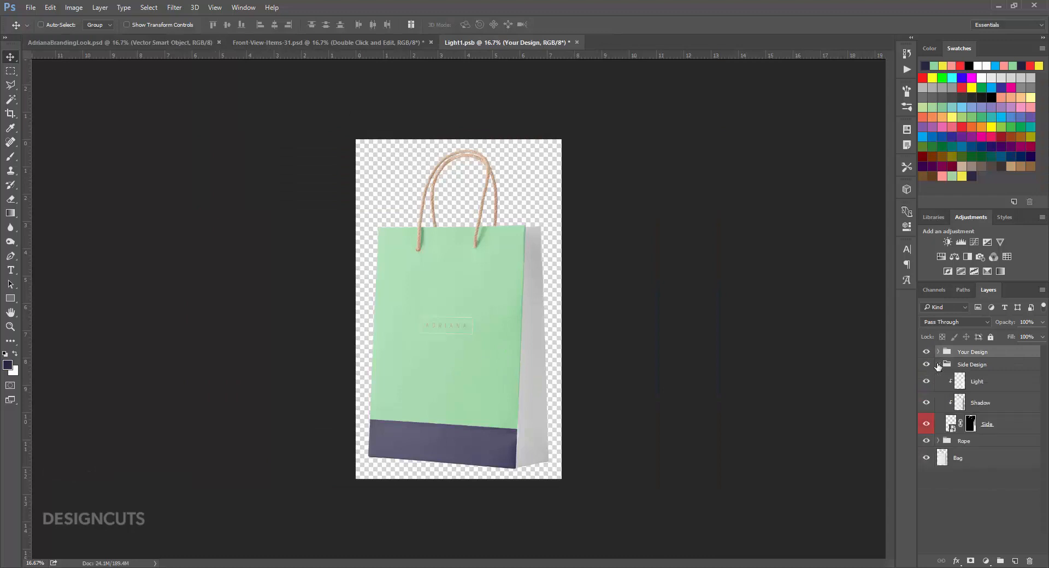
pyautogui.doubleClick(951, 422)
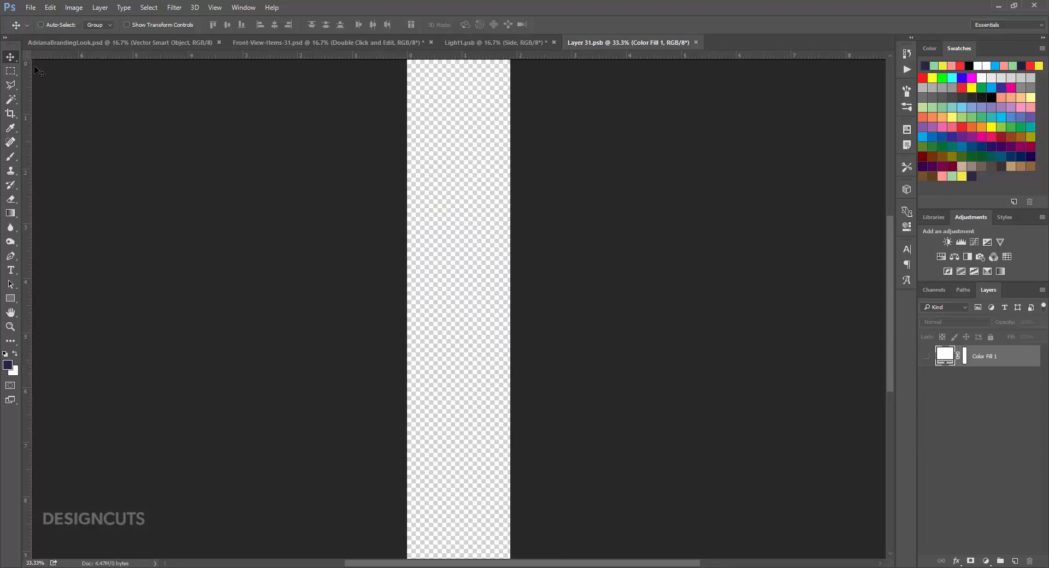
# Place the floral image styledstock-101 from the Floral-Deco folder as a linked file in Layer 31.psb.
pyautogui.click(30, 7)
pyautogui.click(65, 222)
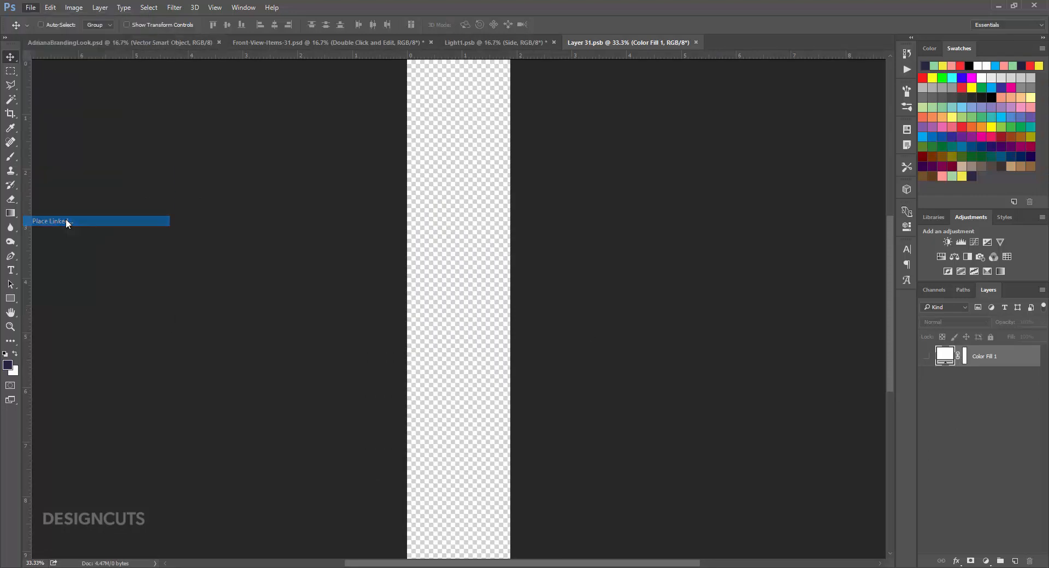
pyautogui.doubleClick(444, 242)
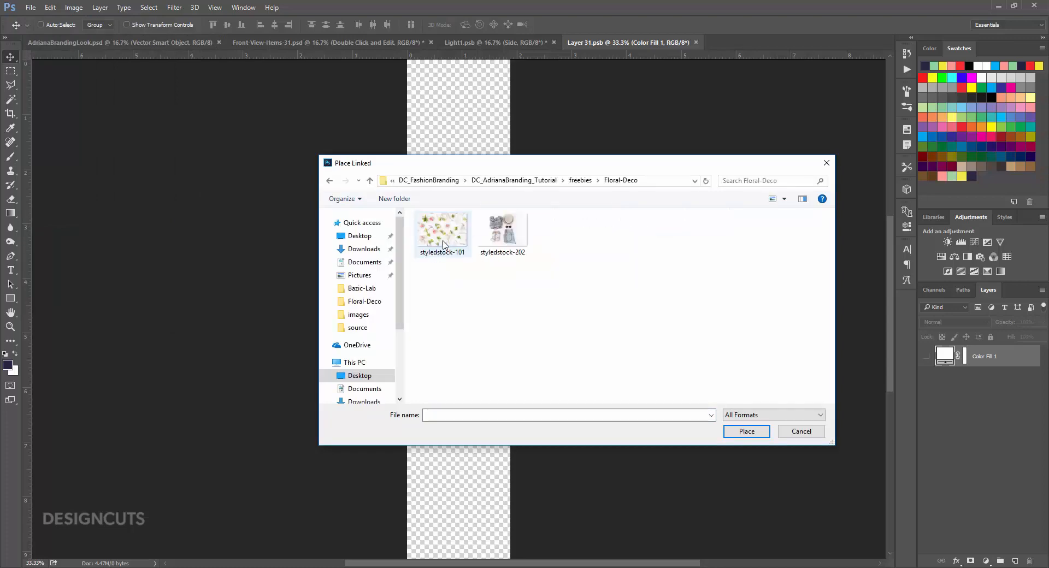
pyautogui.click(443, 242)
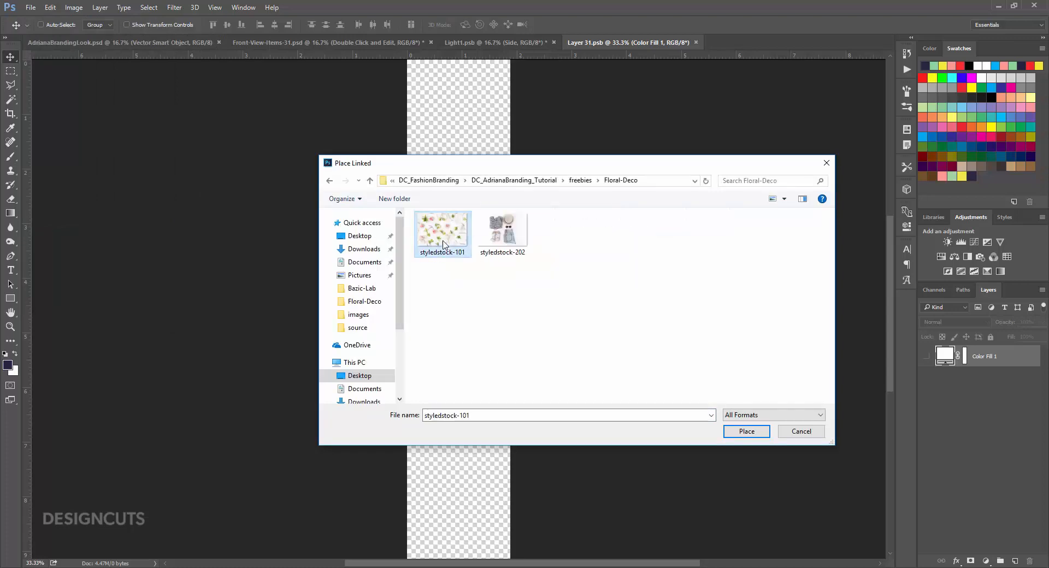
pyautogui.click(746, 431)
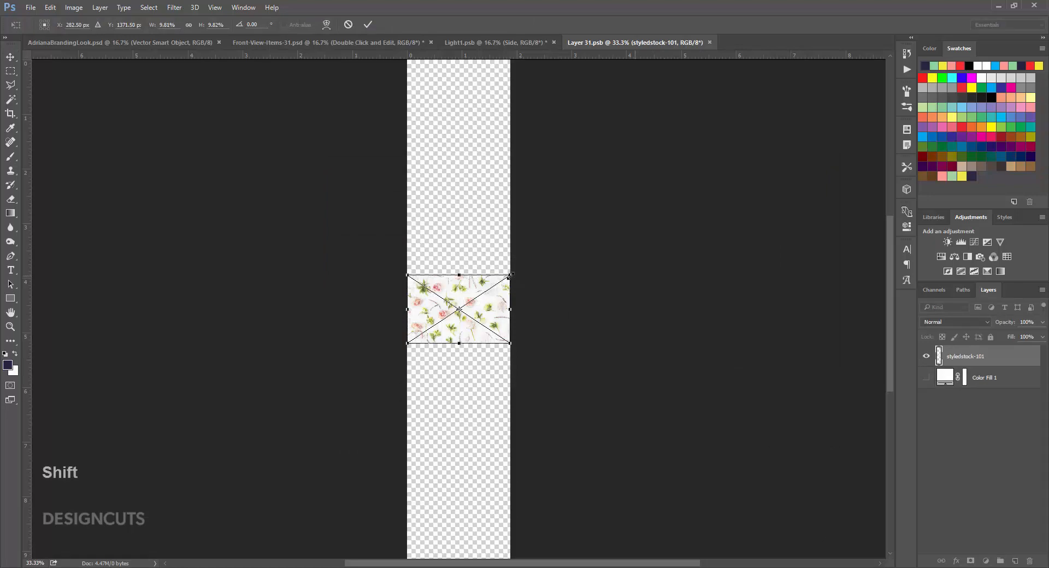
# Enlarge and position the styledstock-101 image proportionally so it fills the whole side panel, and save and close Layer 31.psb.
pyautogui.moveTo(510, 273); pyautogui.dragTo(748, 258)
pyautogui.moveTo(618, 471); pyautogui.dragTo(632, 129)
pyautogui.moveTo(422, 323); pyautogui.dragTo(87, 544)
pyautogui.moveTo(481, 239); pyautogui.dragTo(581, 241)
pyautogui.press('Return')
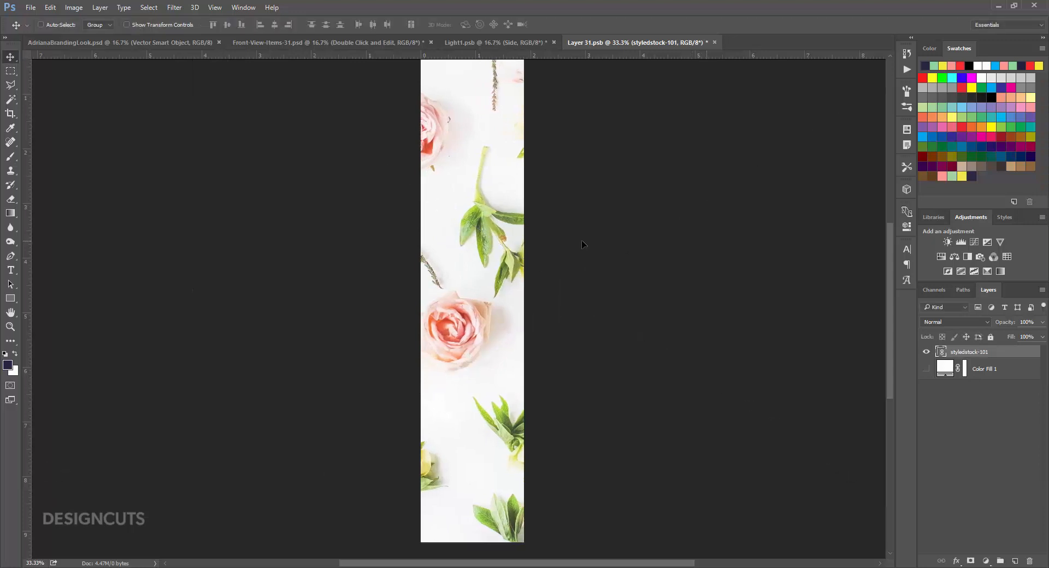
pyautogui.hotkey('ctrl', 's')
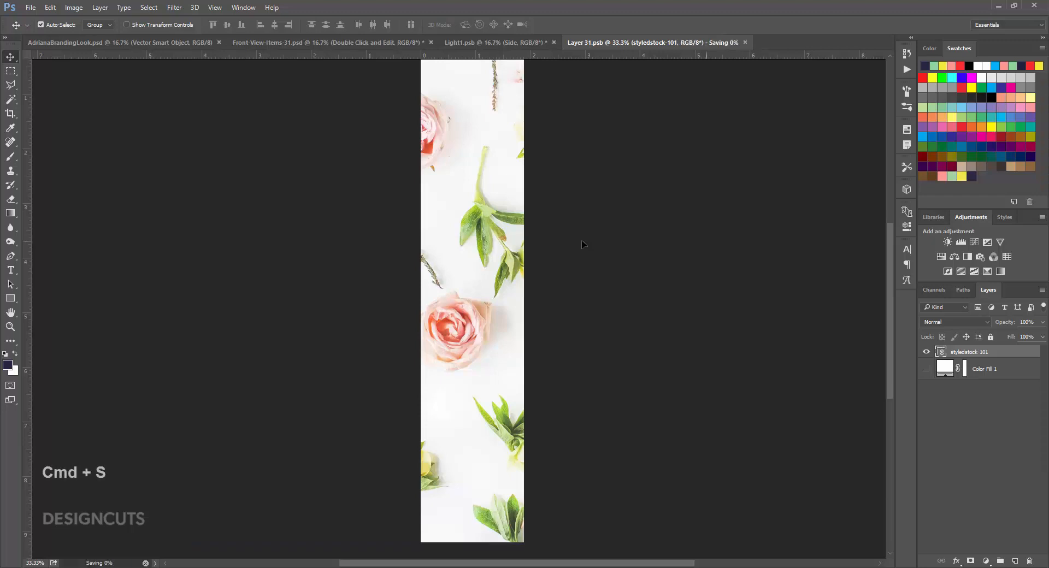
pyautogui.hotkey('ctrl', 'w')
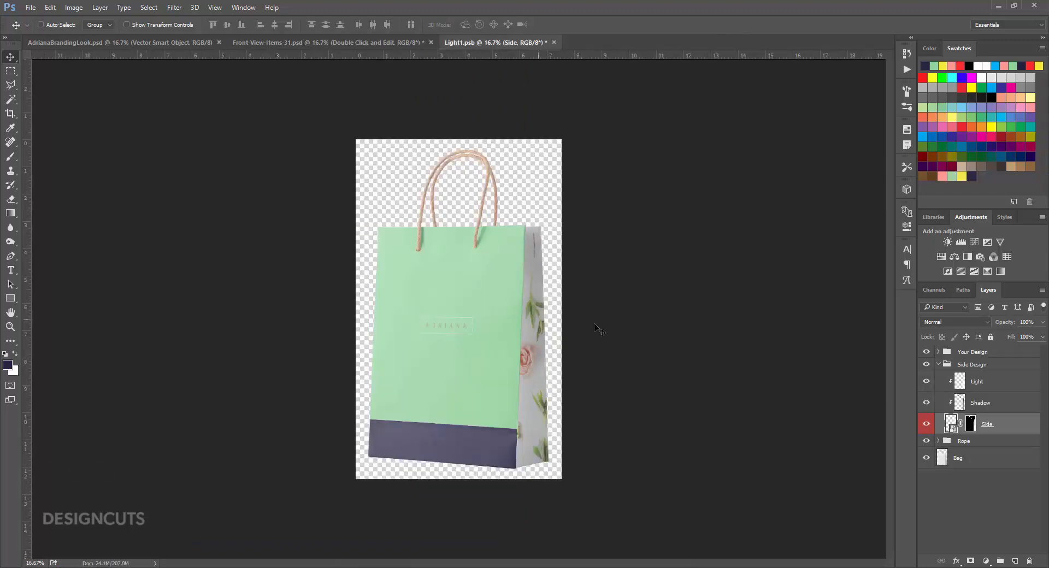
# Collapse the Side Design group, and save and close Light1.psb.
pyautogui.click(942, 366)
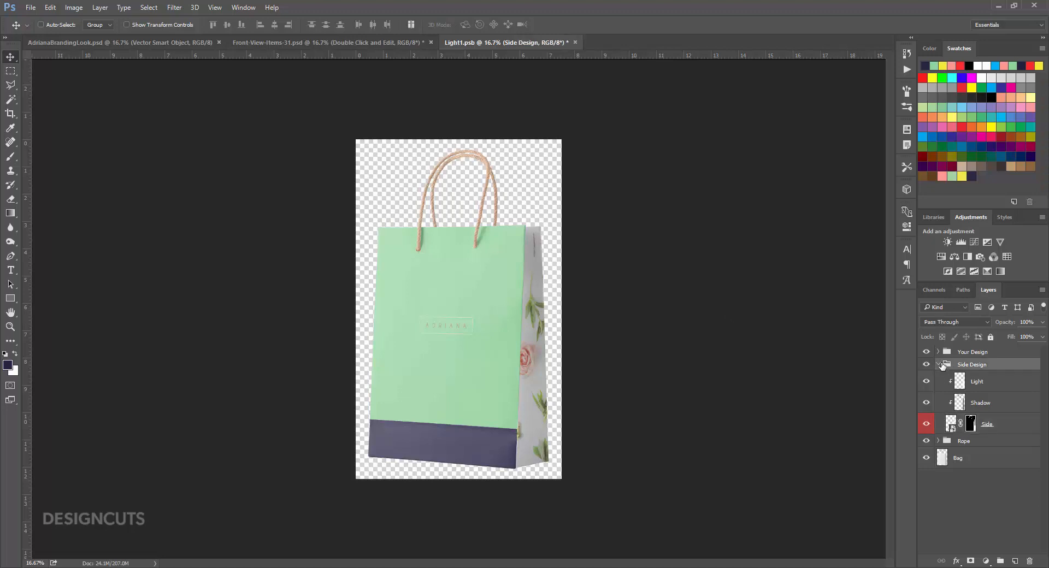
pyautogui.click(939, 364)
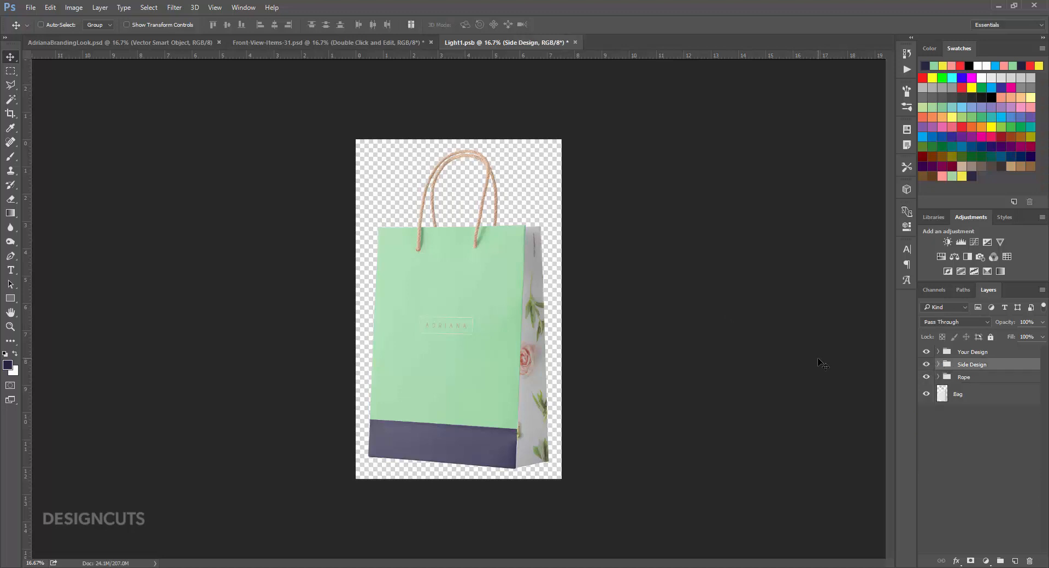
pyautogui.hotkey('ctrl', 's')
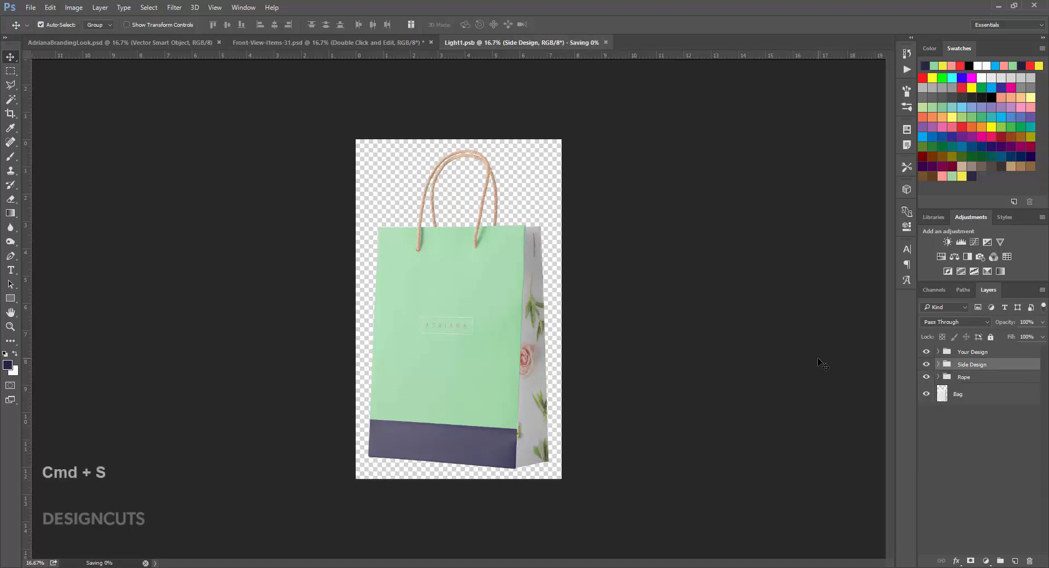
pyautogui.hotkey('ctrl', 'w')
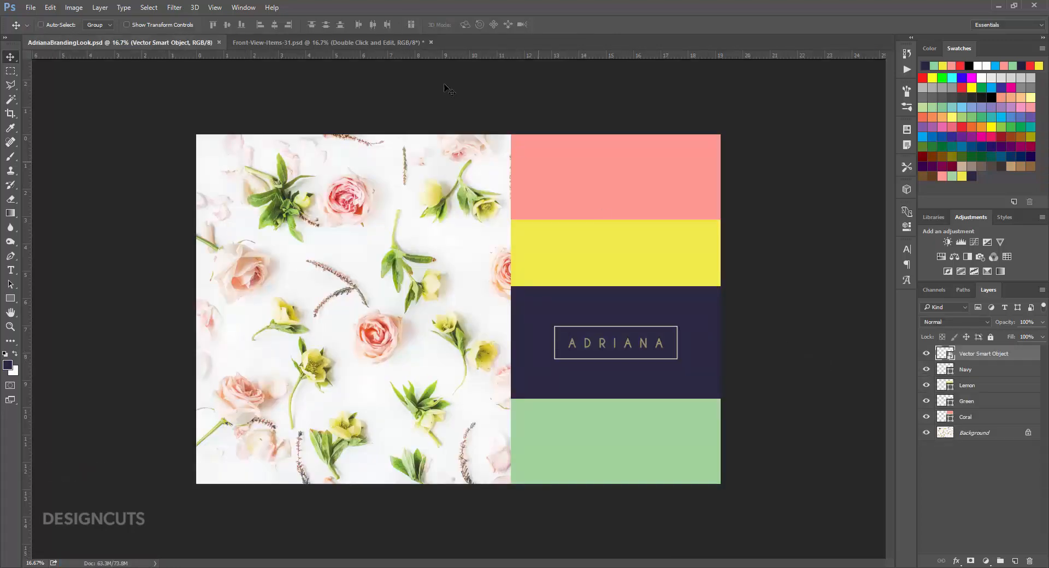
# In Front-View-Items-31.psd, open the cartoon bag front smart object and the Your Design smart object nested in its Light.psb.
pyautogui.click(382, 40)
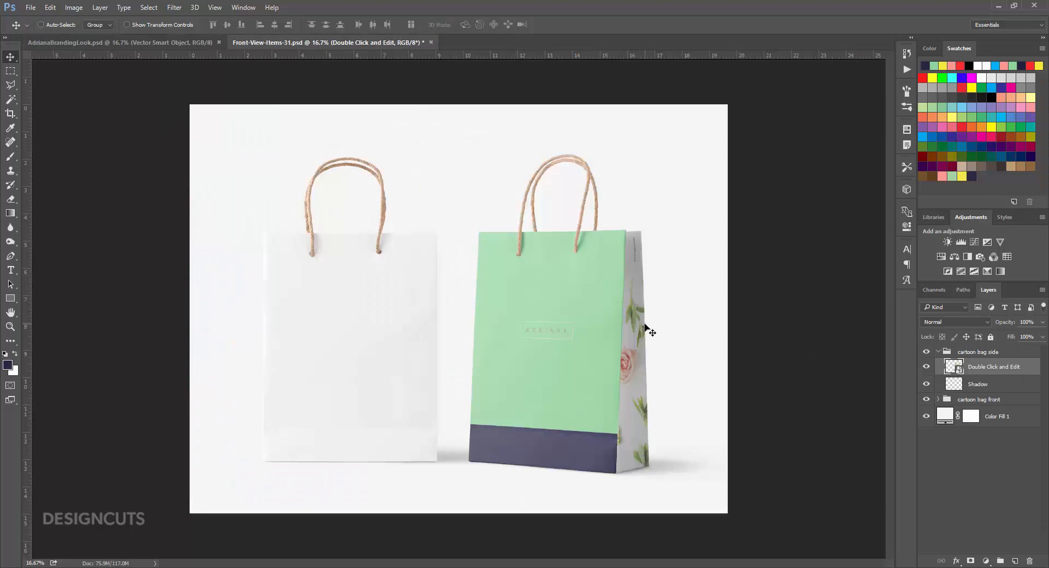
pyautogui.click(939, 352)
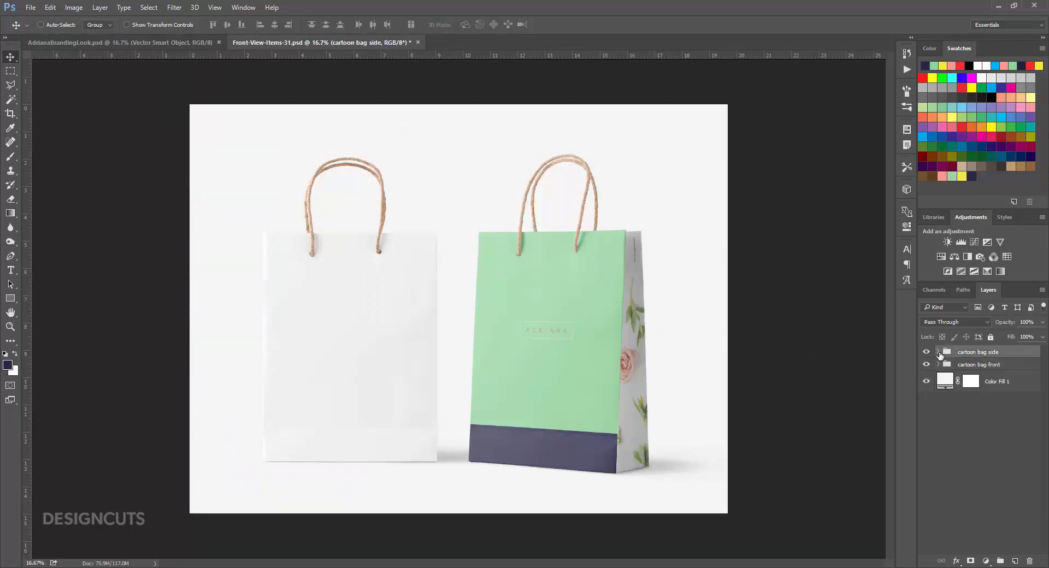
pyautogui.click(939, 365)
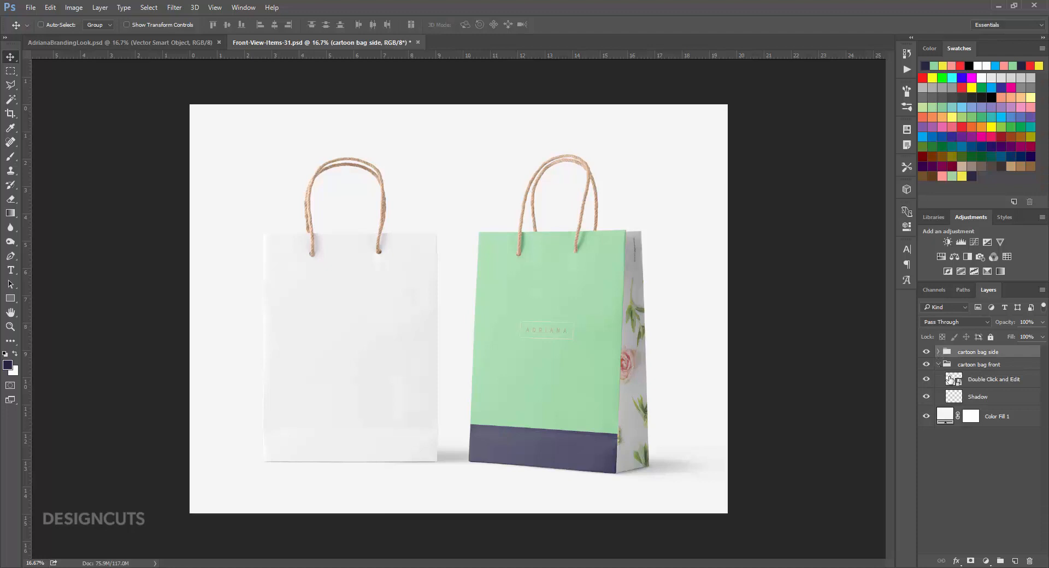
pyautogui.doubleClick(950, 379)
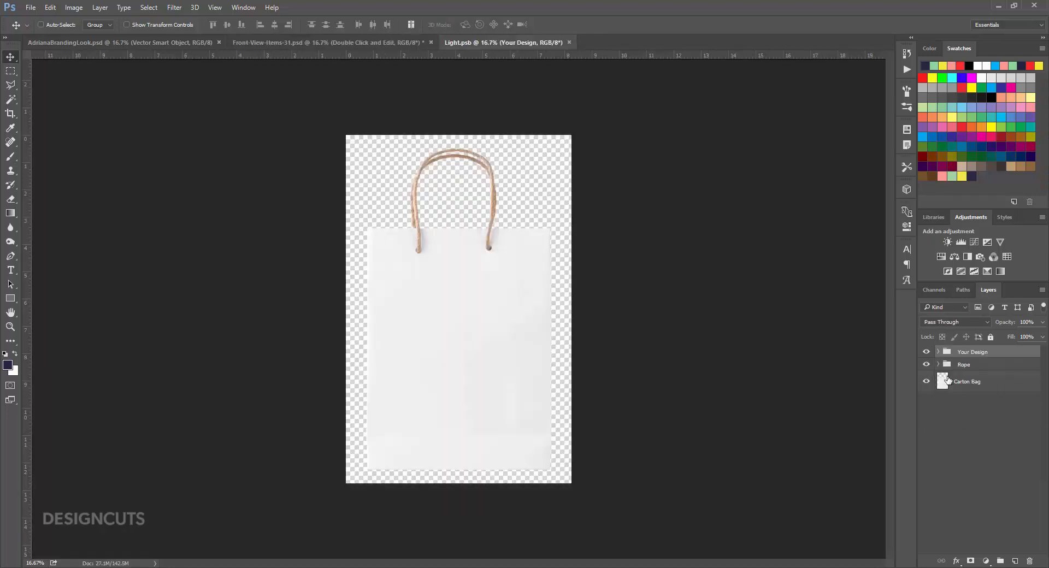
pyautogui.click(938, 352)
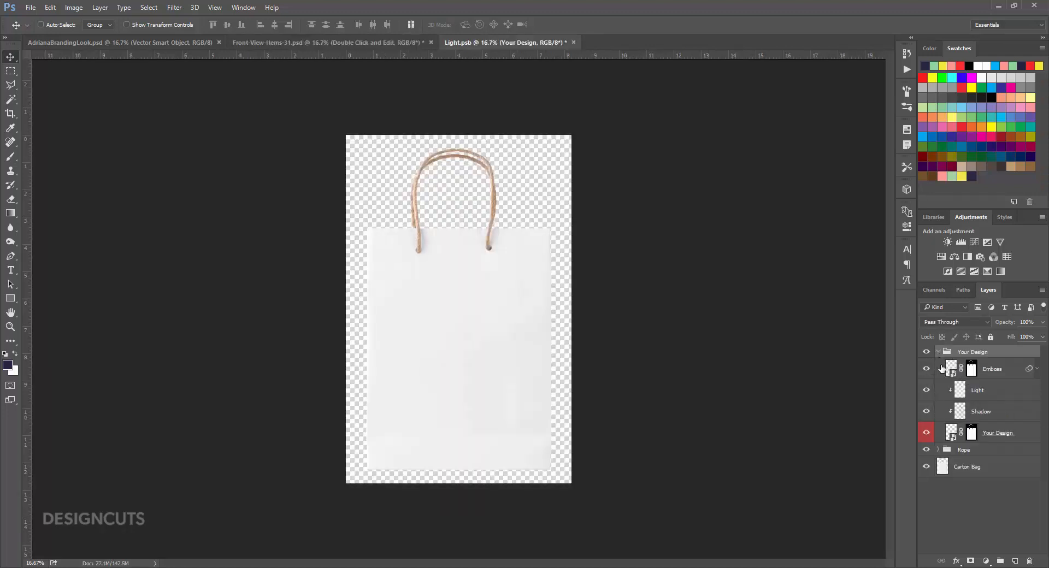
pyautogui.doubleClick(951, 432)
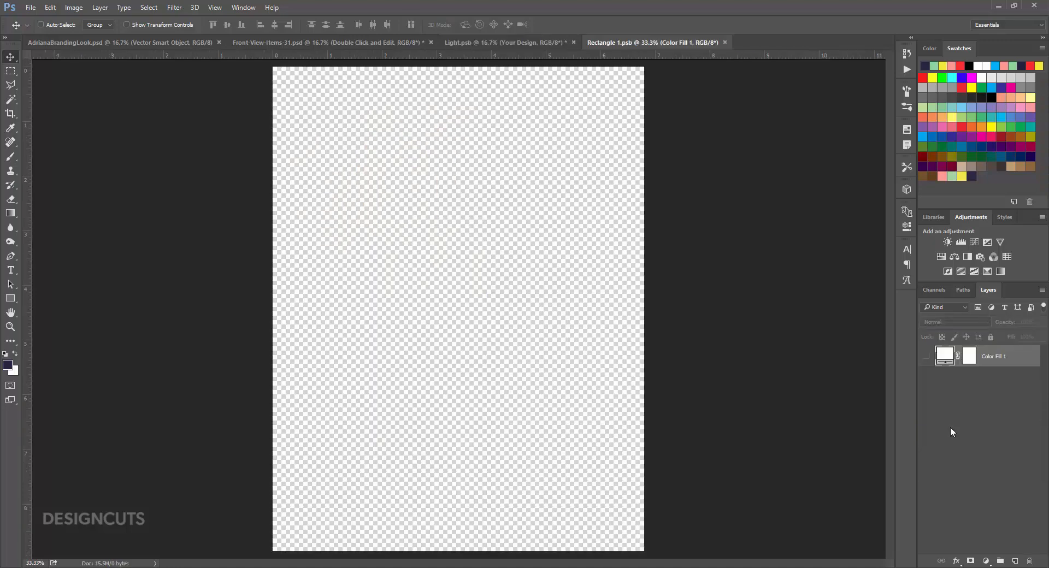
pyautogui.hotkey('ctrl', '-')
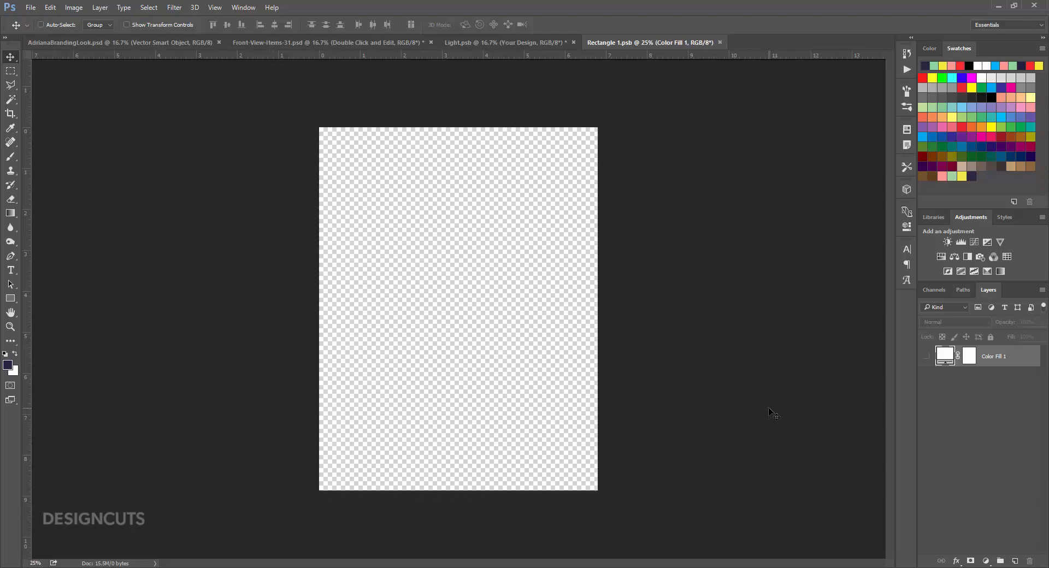
# Reopen the cartoon bag side smart object from Front-View-Items-31.psd and its nested front design, Rectangle 11.psb.
pyautogui.click(289, 43)
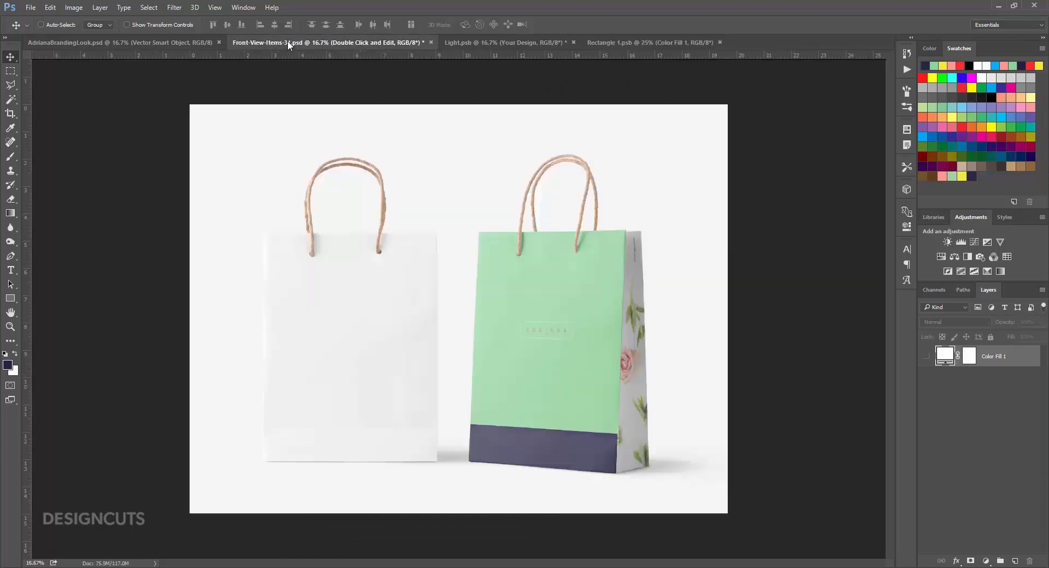
pyautogui.click(939, 352)
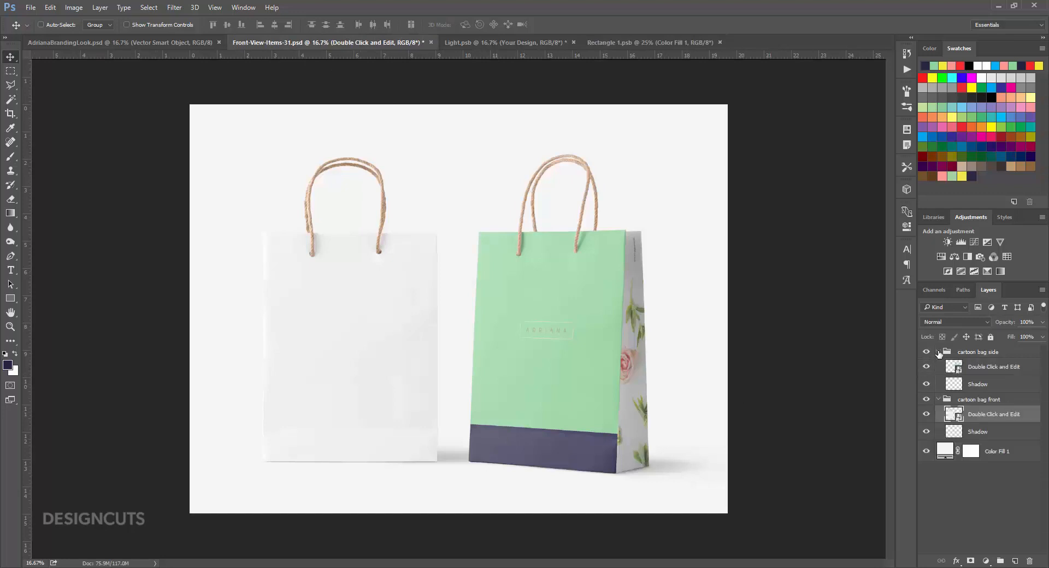
pyautogui.doubleClick(954, 367)
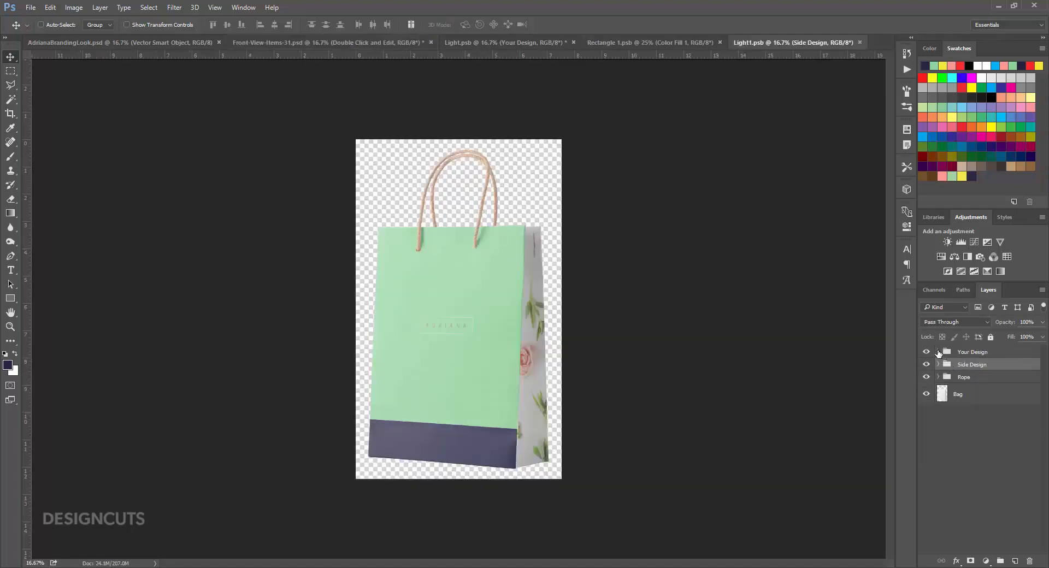
pyautogui.click(939, 352)
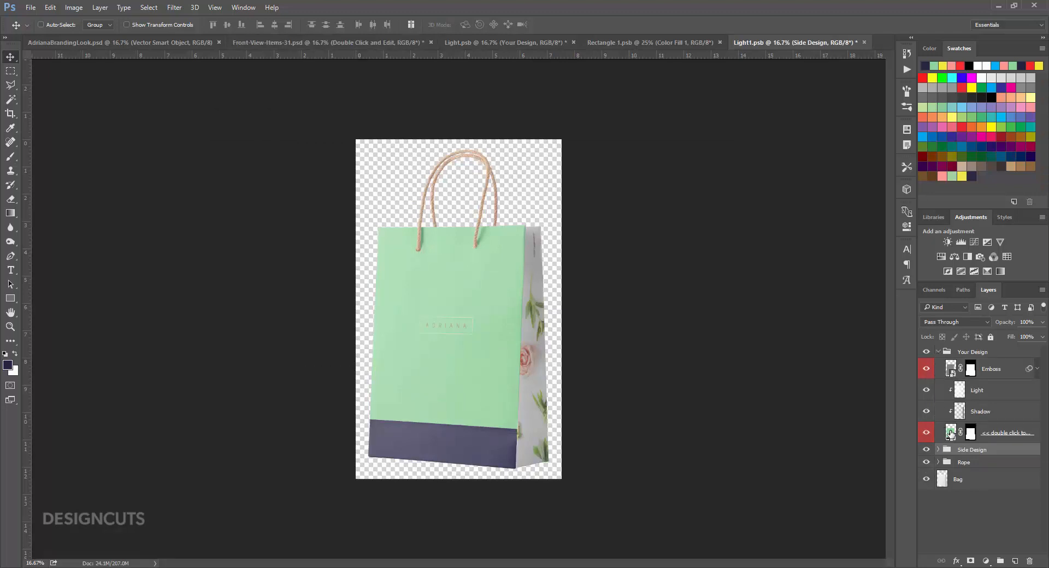
pyautogui.doubleClick(951, 433)
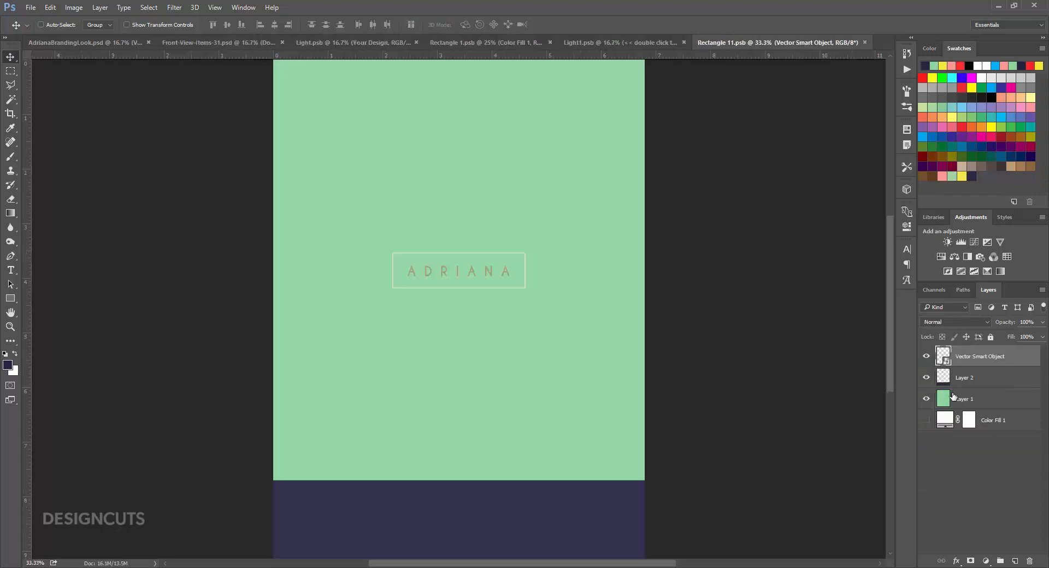
# Duplicate the Vector Smart Object, Layer 2 and Layer 1 layers from Rectangle 11.psb into Rectangle 1.psb.
pyautogui.keyDown('shift'); pyautogui.click(969, 400); pyautogui.keyUp('shift')
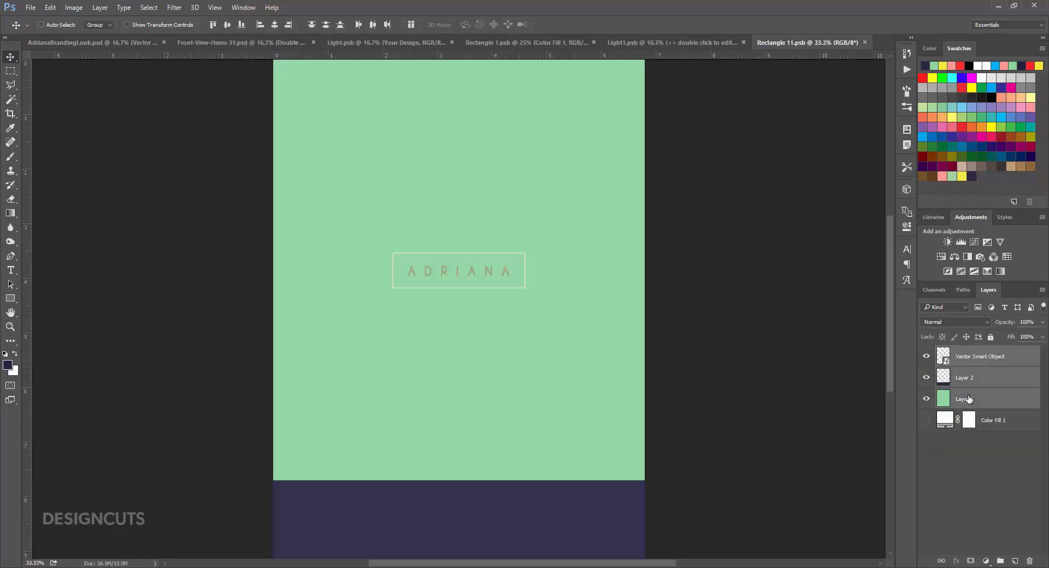
pyautogui.click(99, 7)
pyautogui.click(111, 41)
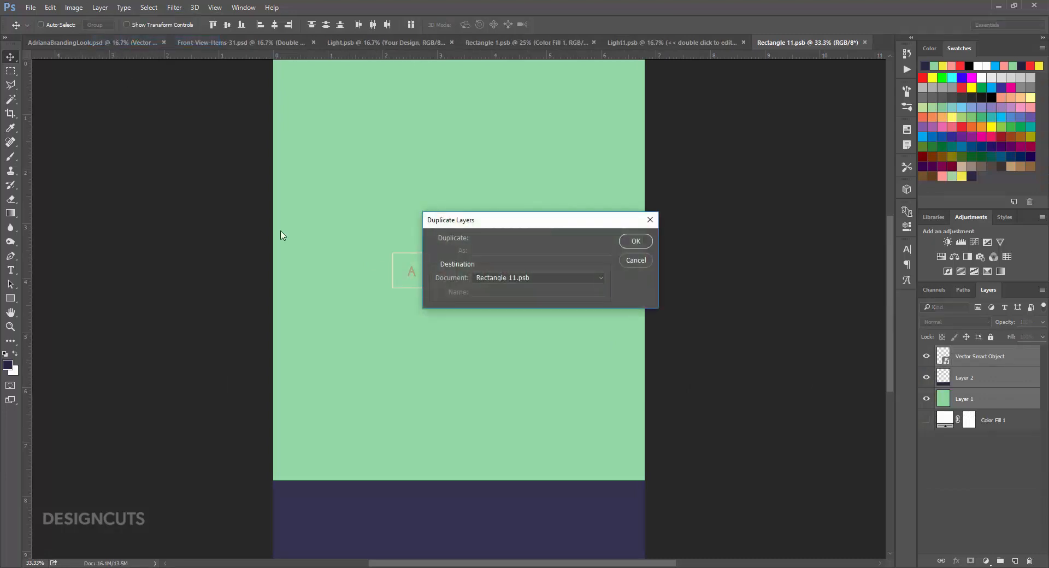
pyautogui.click(555, 279)
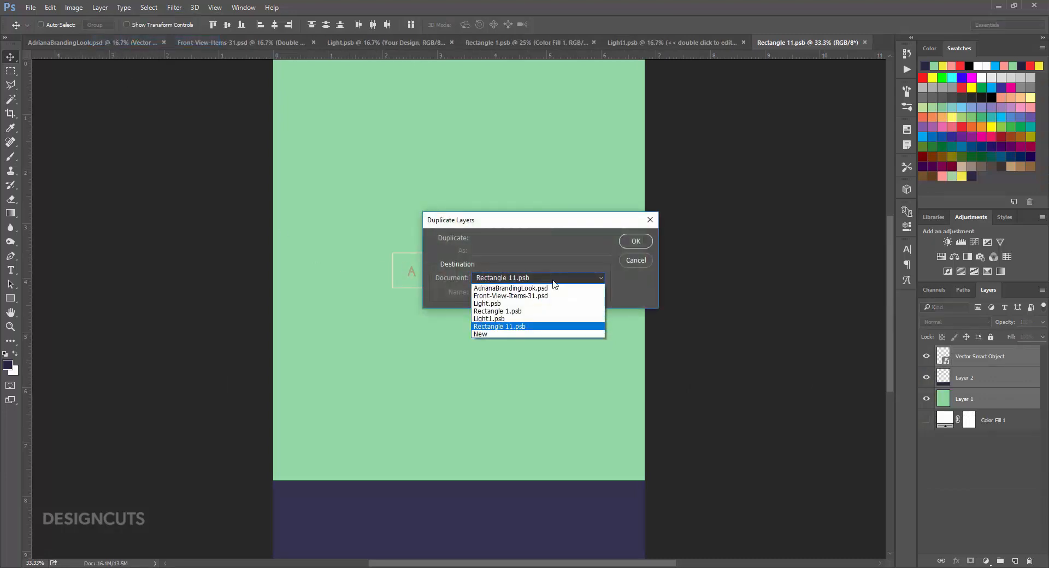
pyautogui.click(536, 312)
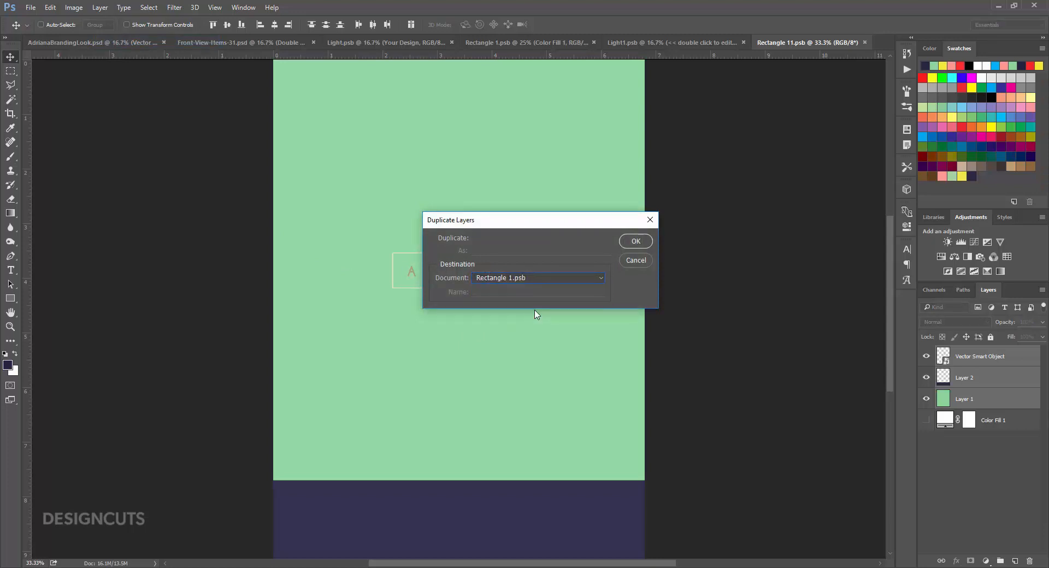
pyautogui.click(644, 241)
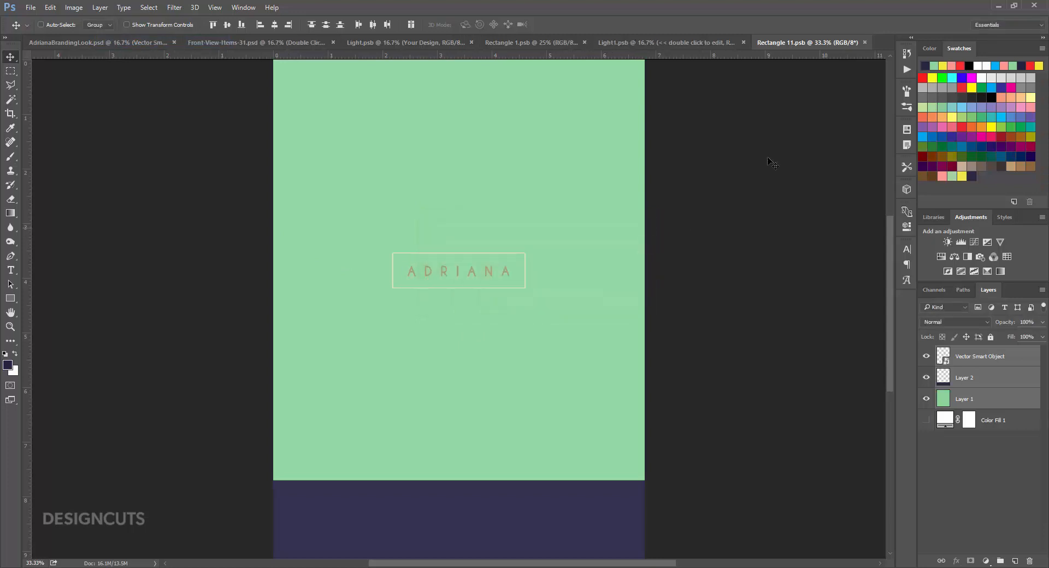
# Close Rectangle 11.psb, and close Light1.psb without saving its changes.
pyautogui.click(865, 42)
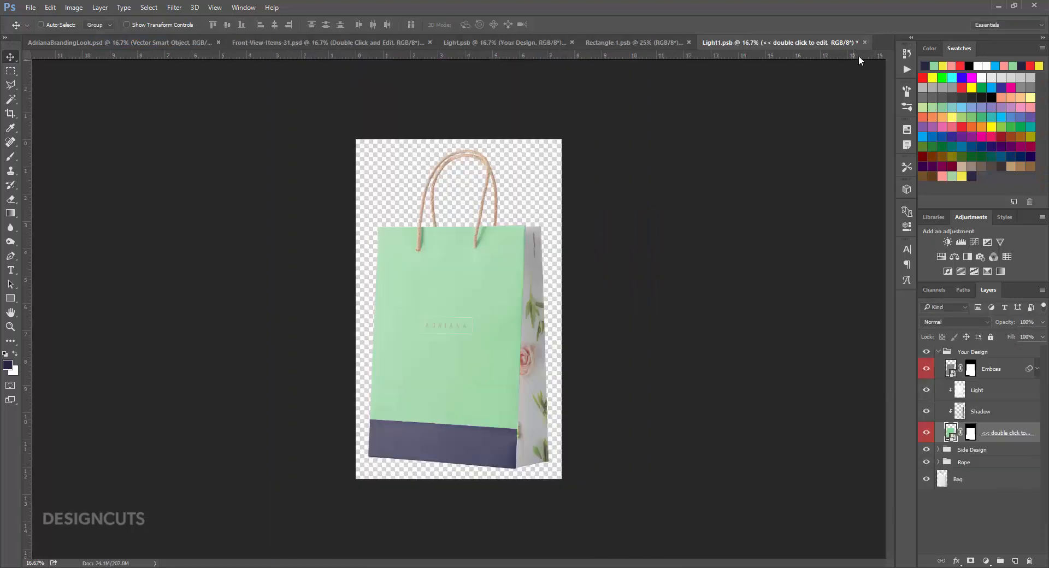
pyautogui.click(864, 42)
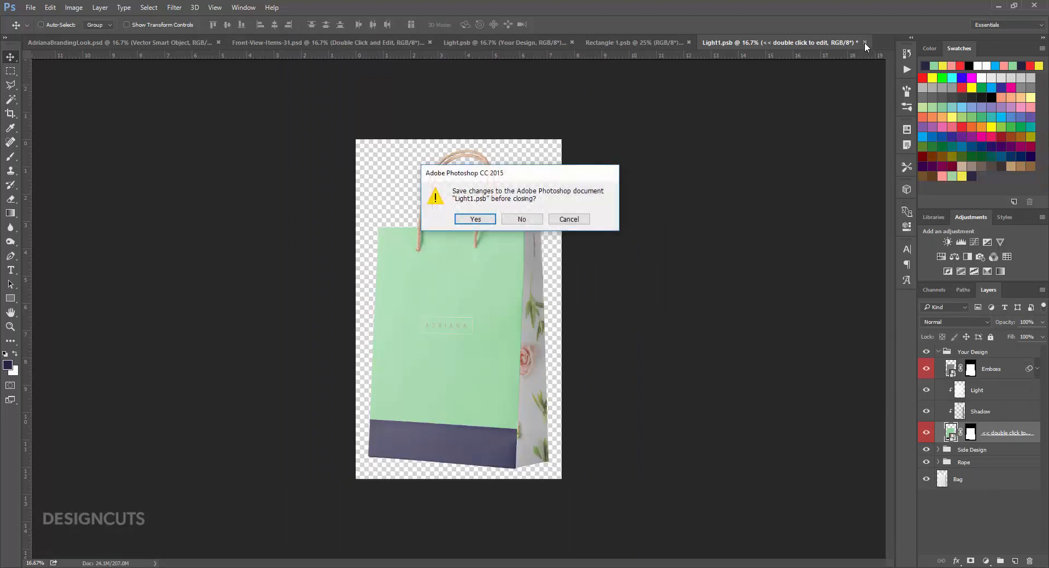
pyautogui.click(519, 220)
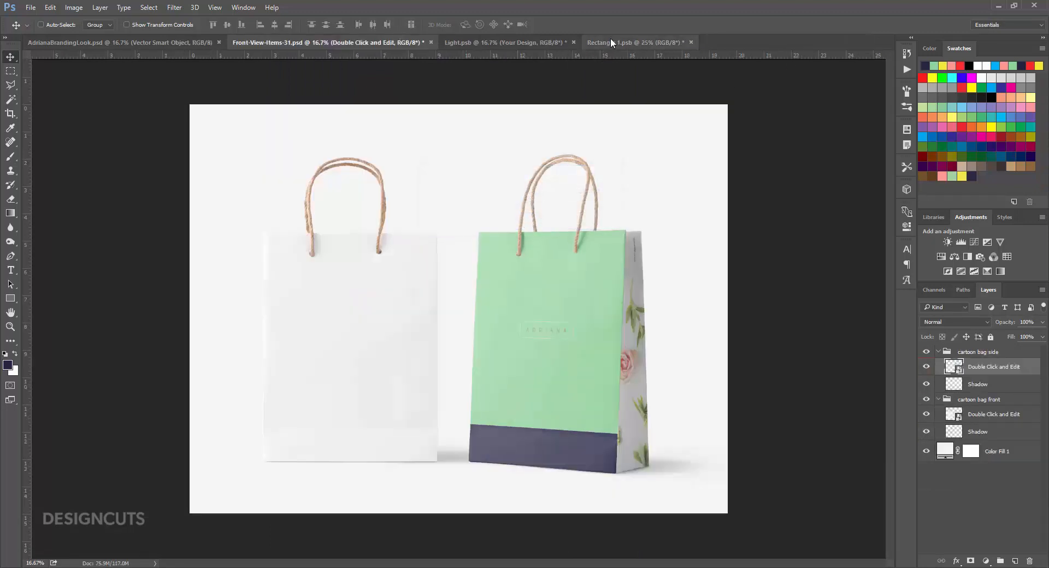
# Recolor the green Layer 1 in Rectangle 1.psb with the brand's coral pink swatch.
pyautogui.click(507, 41)
pyautogui.click(613, 41)
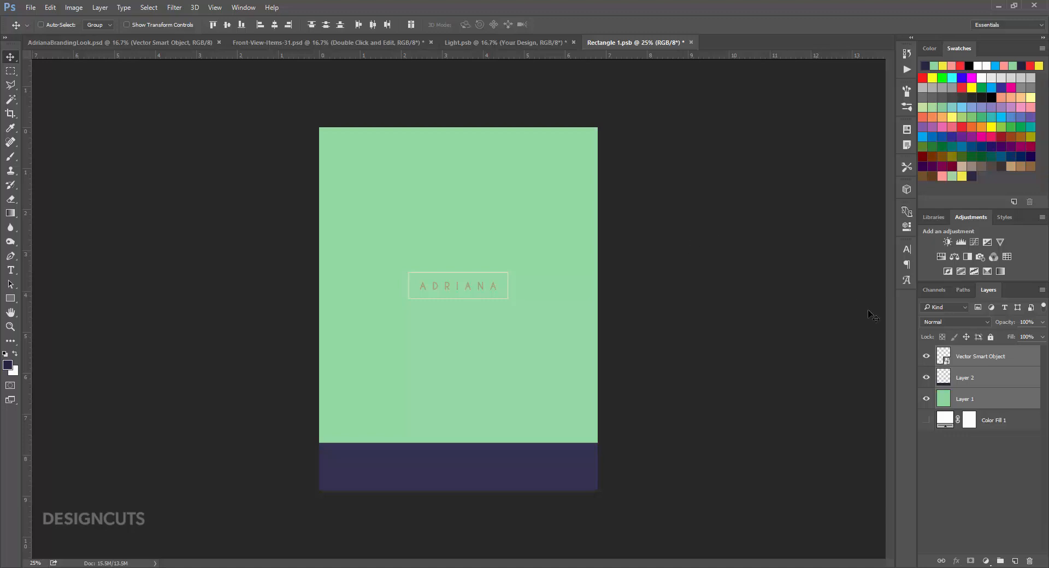
pyautogui.click(984, 400)
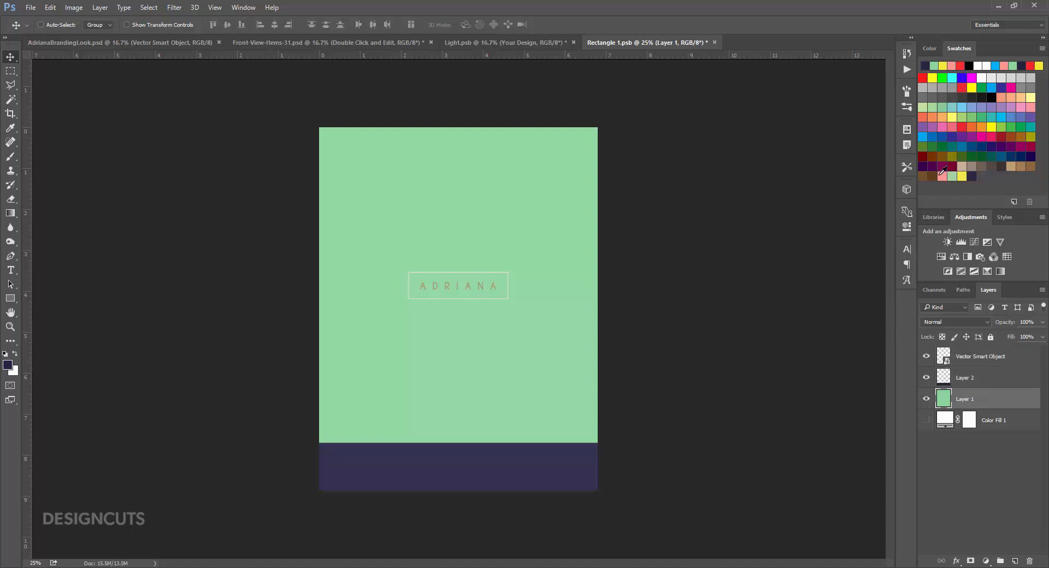
pyautogui.click(941, 175)
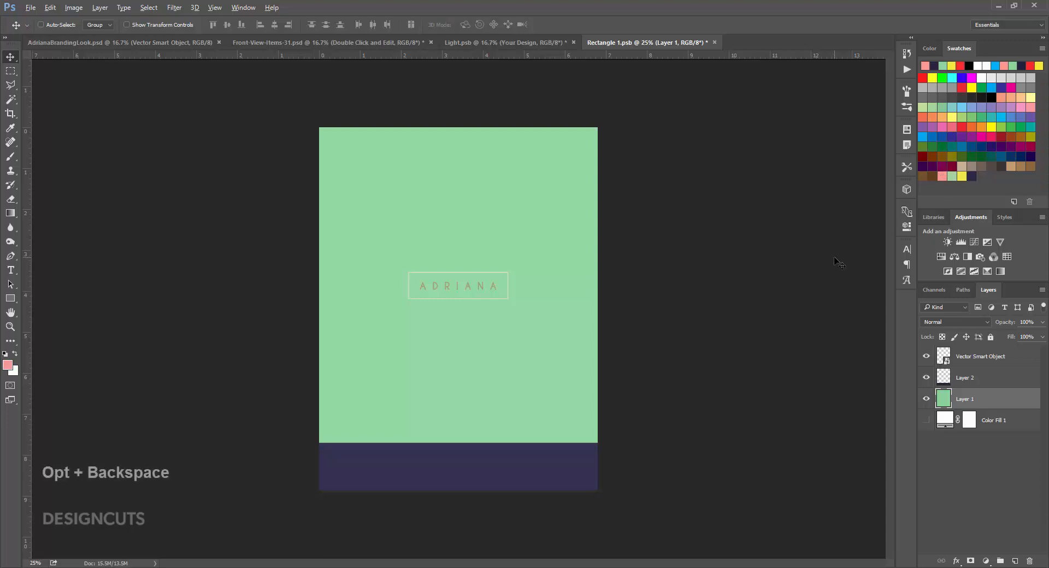
pyautogui.hotkey('alt', 'BackSpace')
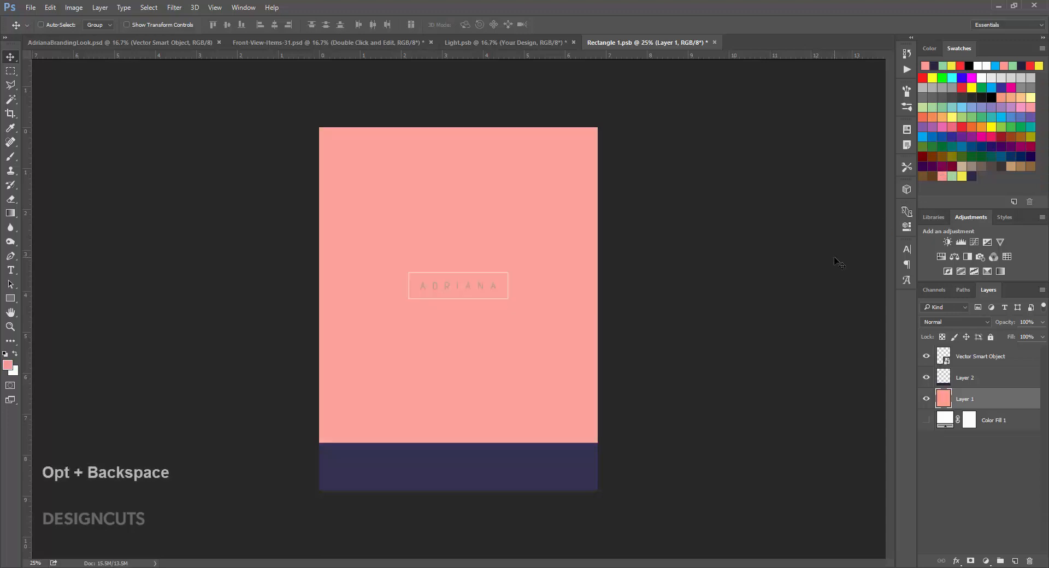
# Fill only the existing pixels of Layer 2, the bag's bottom band, with the Adriana Lemon swatch, preserving transparency.
pyautogui.click(954, 377)
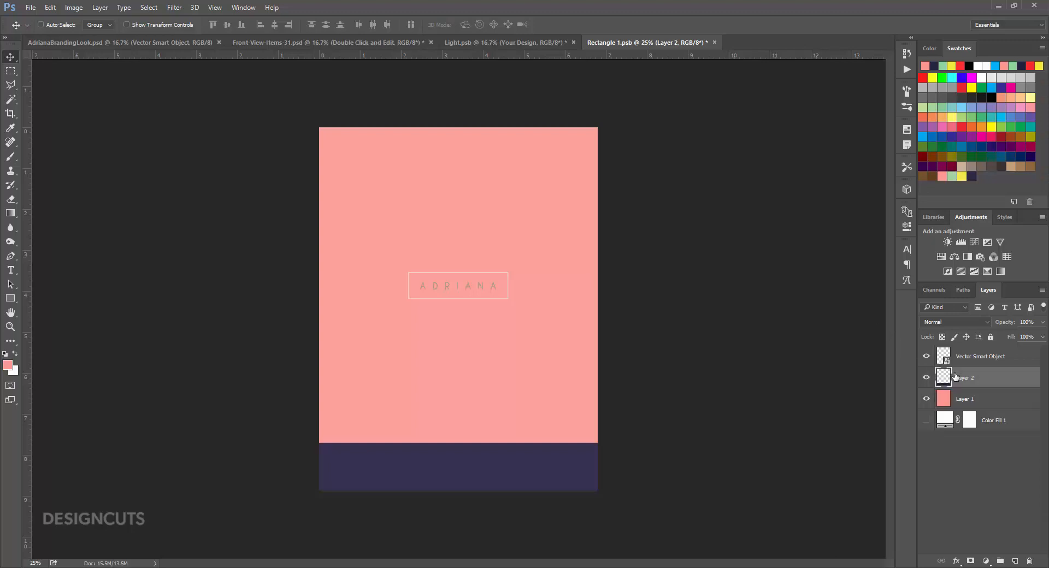
pyautogui.click(962, 176)
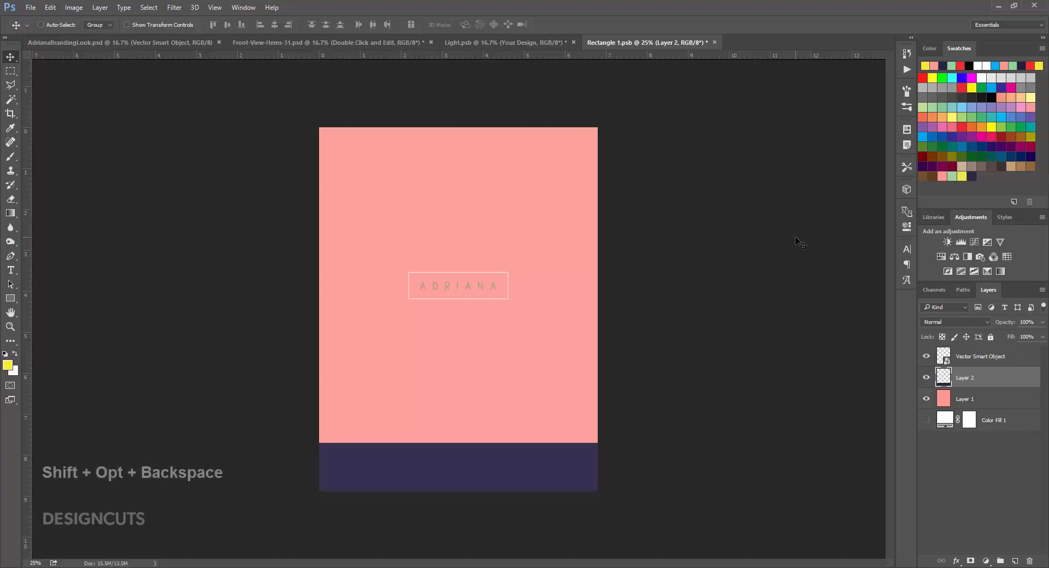
pyautogui.hotkey('shift', 'alt', 'BackSpace')
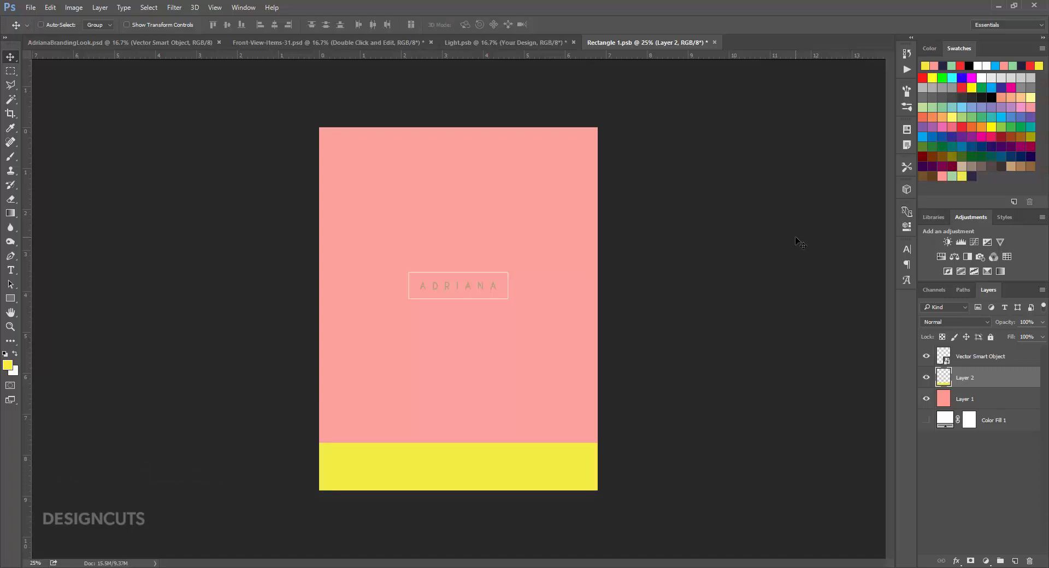
# Save and close Rectangle 1.psb and its parent Light.psb to update the front bag in the mockup.
pyautogui.hotkey('ctrl', 's')
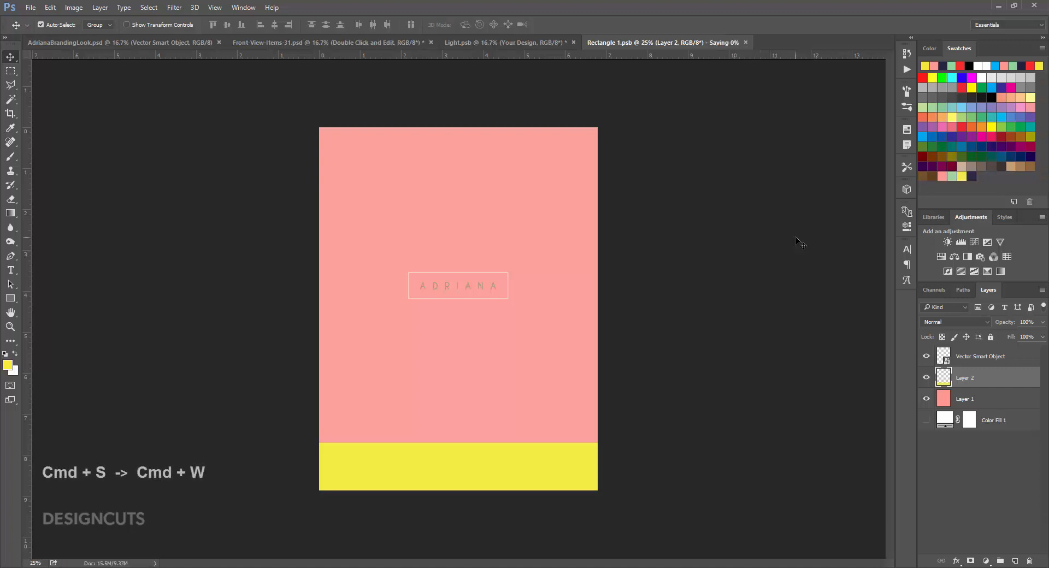
pyautogui.hotkey('ctrl', 'w')
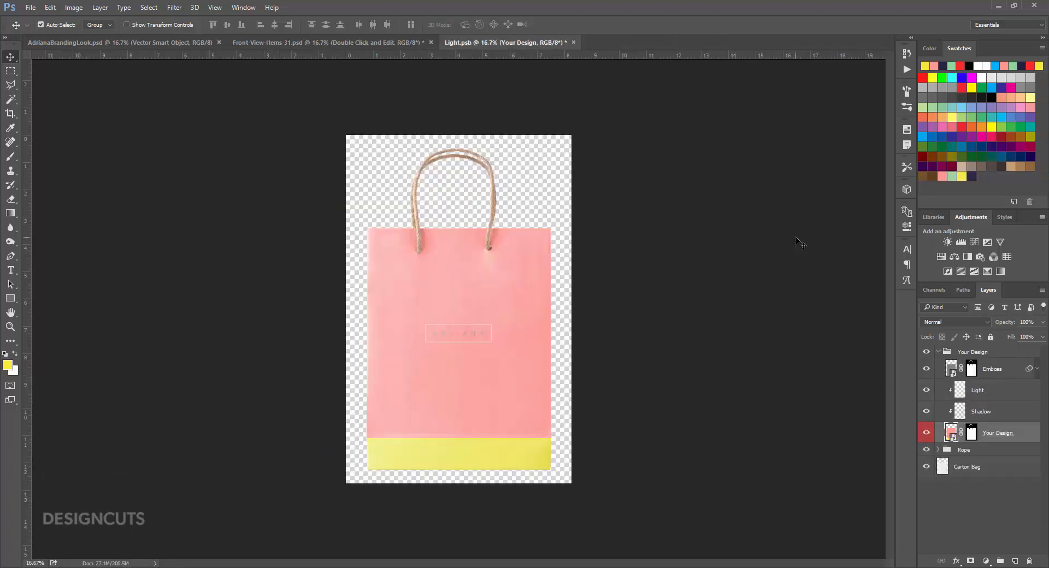
pyautogui.hotkey('ctrl', 's')
pyautogui.hotkey('ctrl', 'w')
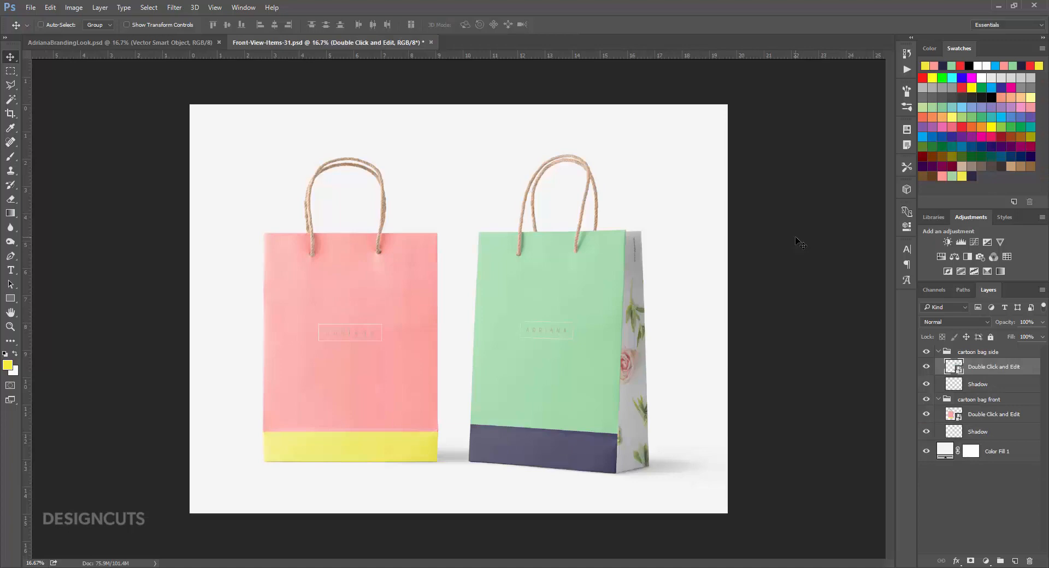
# Save the mockup as AdrianaBranding_Bags in Photoshop format in the DC_AdrianaBranding_Tutorial folder, and close it.
pyautogui.hotkey('ctrl', 'shift', 's')
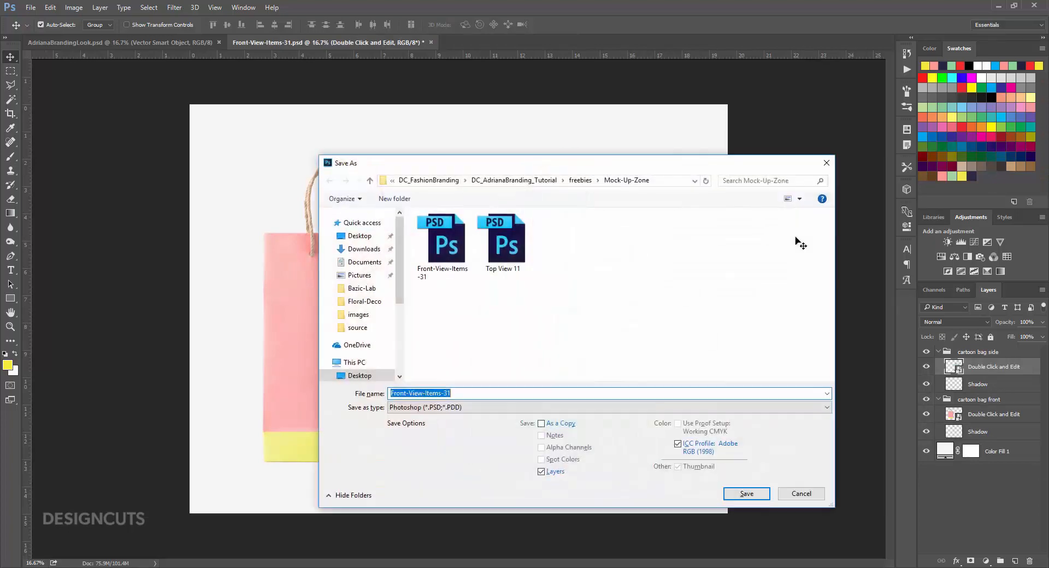
pyautogui.click(554, 181)
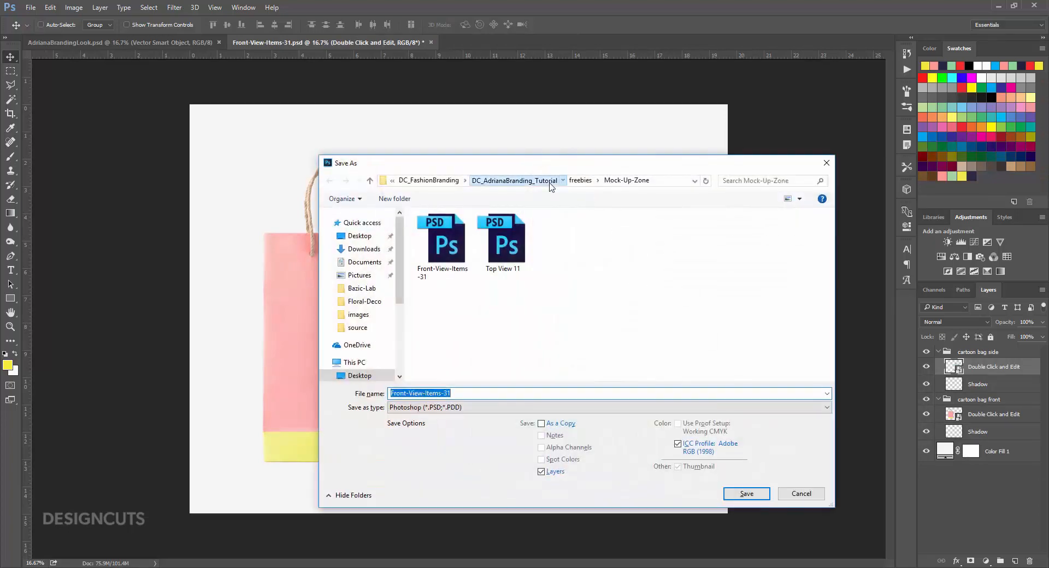
pyautogui.write('Adri')
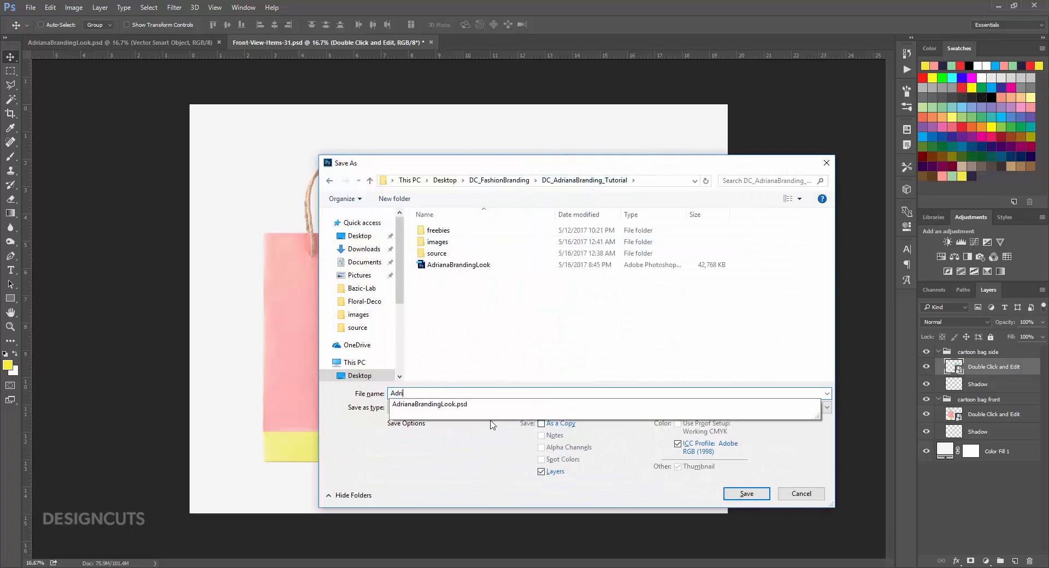
pyautogui.write('anaBranding_Bags')
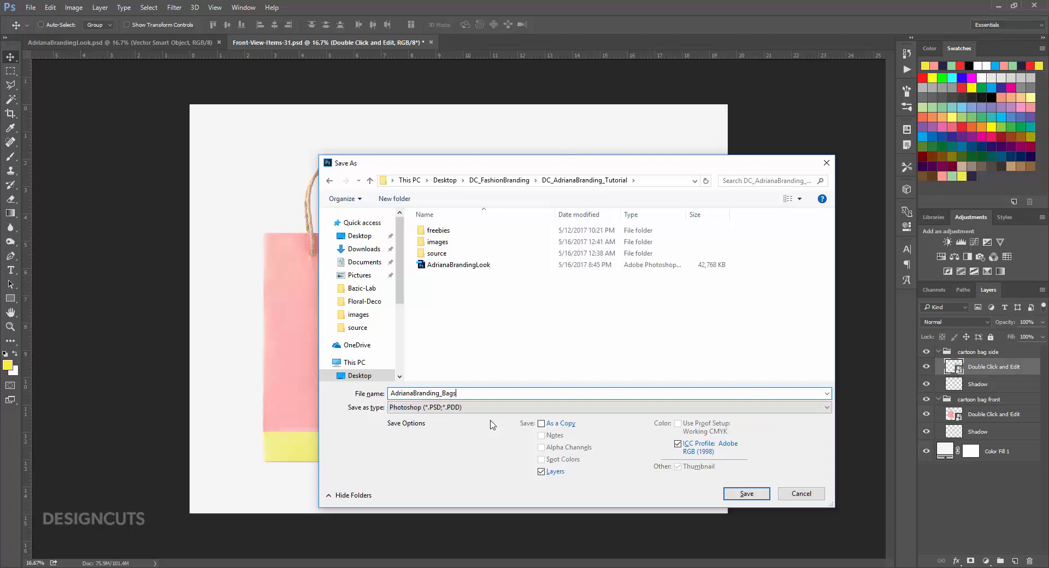
pyautogui.press('Return')
pyautogui.press('Return')
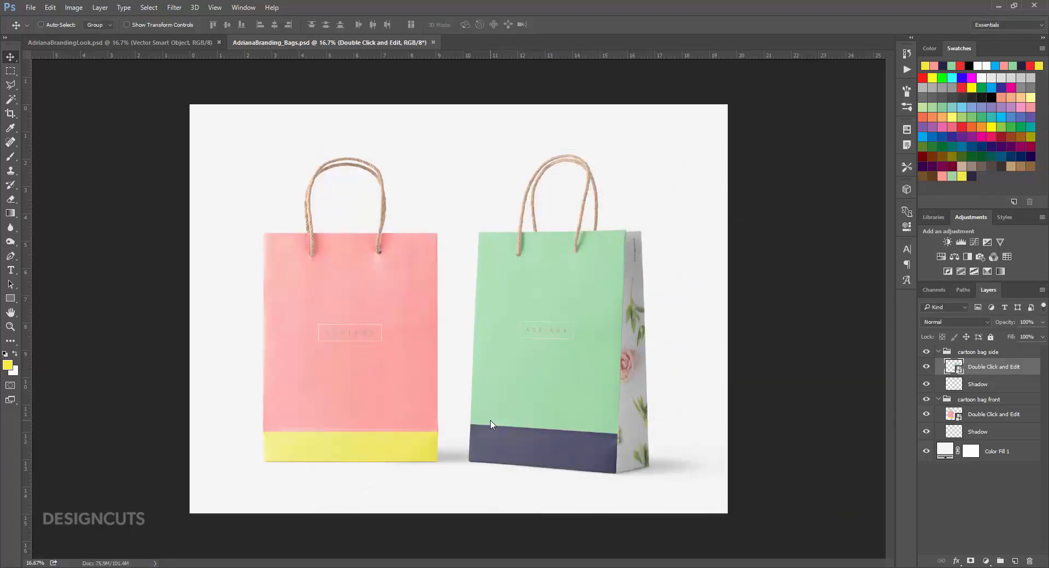
pyautogui.click(434, 42)
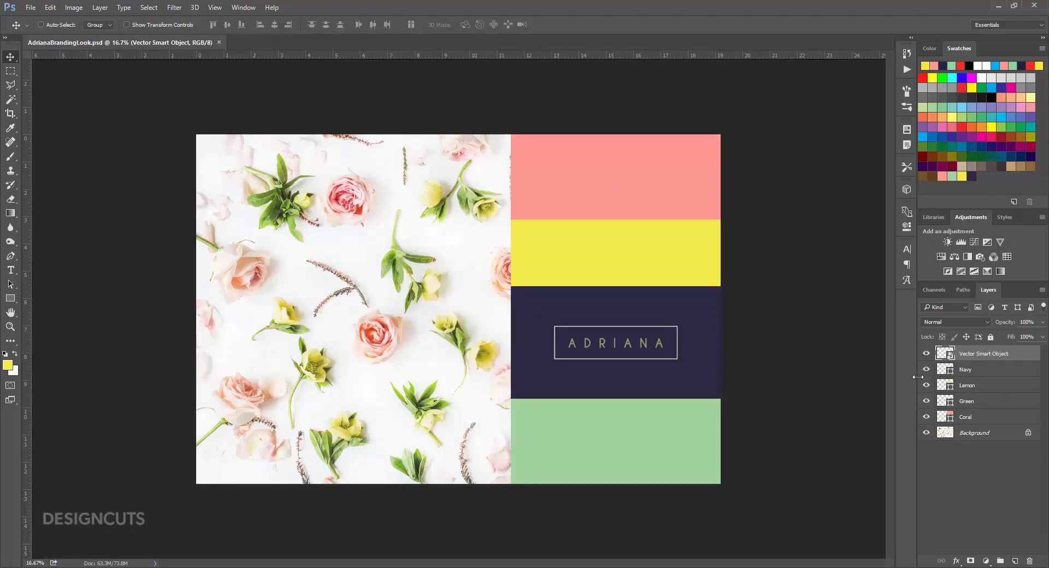
# Open Top View 11 from the Mock-Up-Zone folder and hide its Texture layer.
pyautogui.click(295, 566)
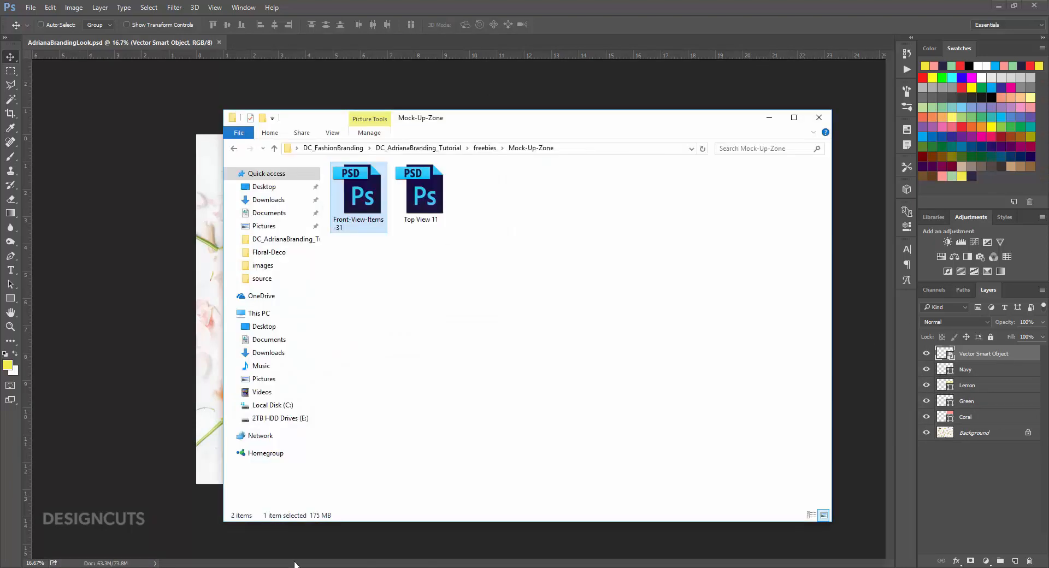
pyautogui.doubleClick(432, 197)
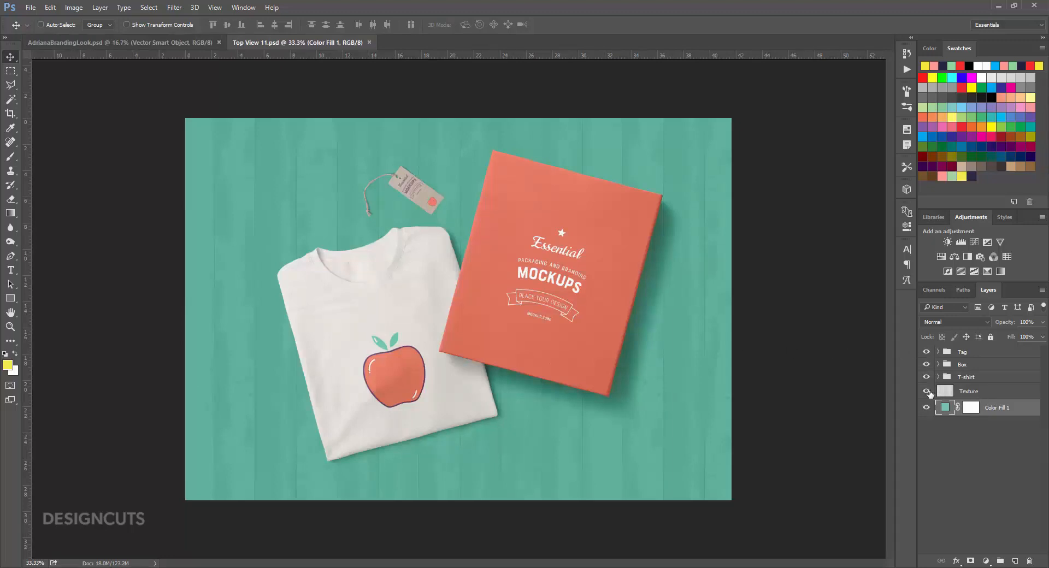
pyautogui.click(927, 391)
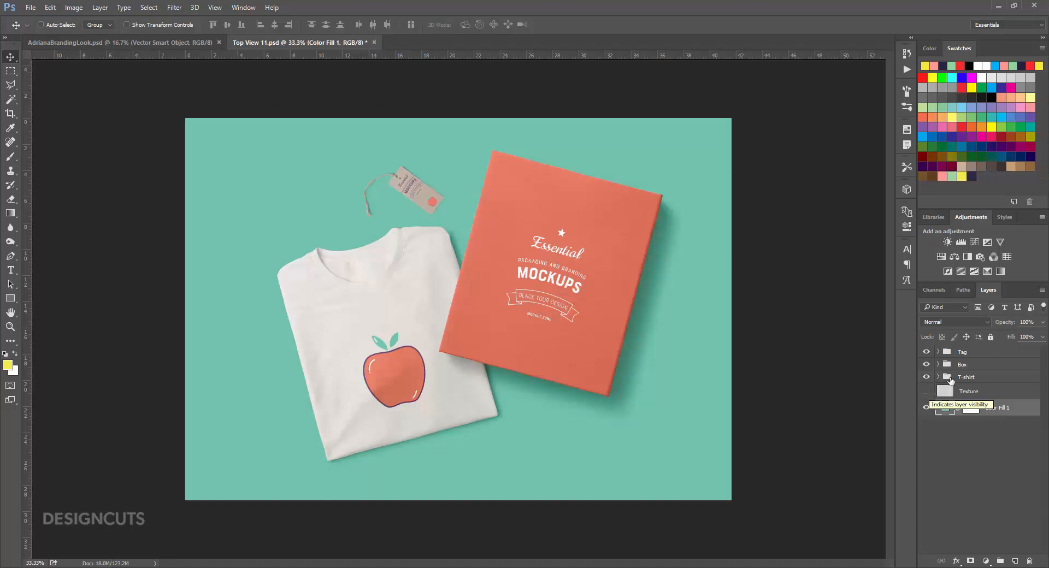
# Open the smart object in the Tag group and the Label Design smart object nested in its Label1.psb.
pyautogui.click(938, 352)
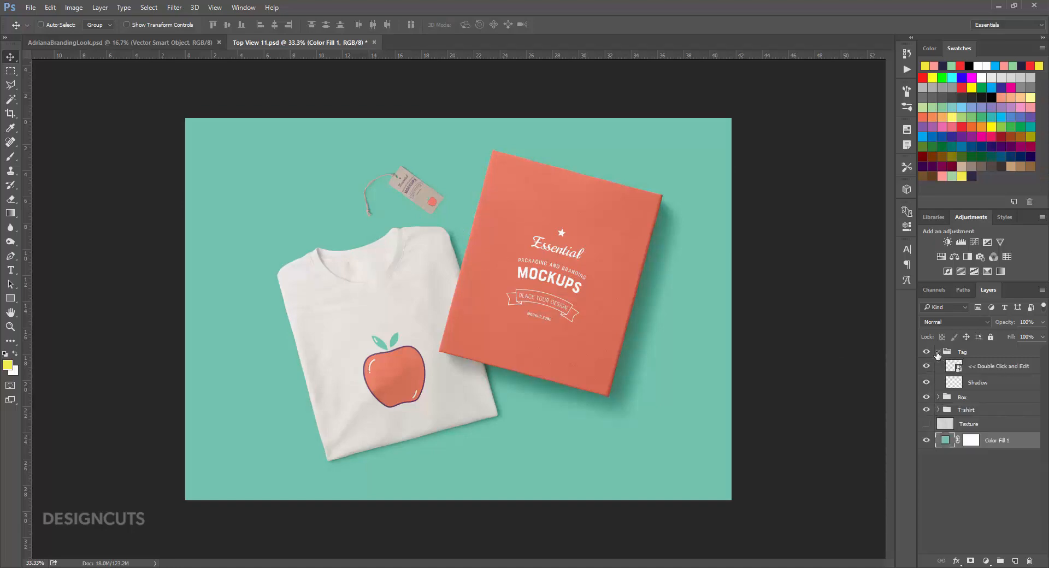
pyautogui.doubleClick(953, 366)
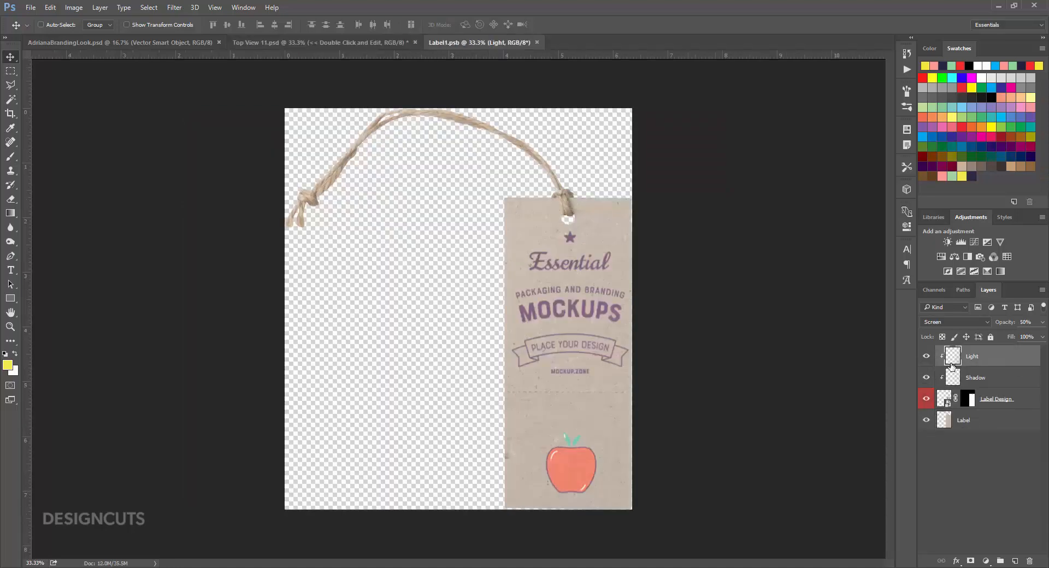
pyautogui.click(944, 398)
pyautogui.doubleClick(944, 398)
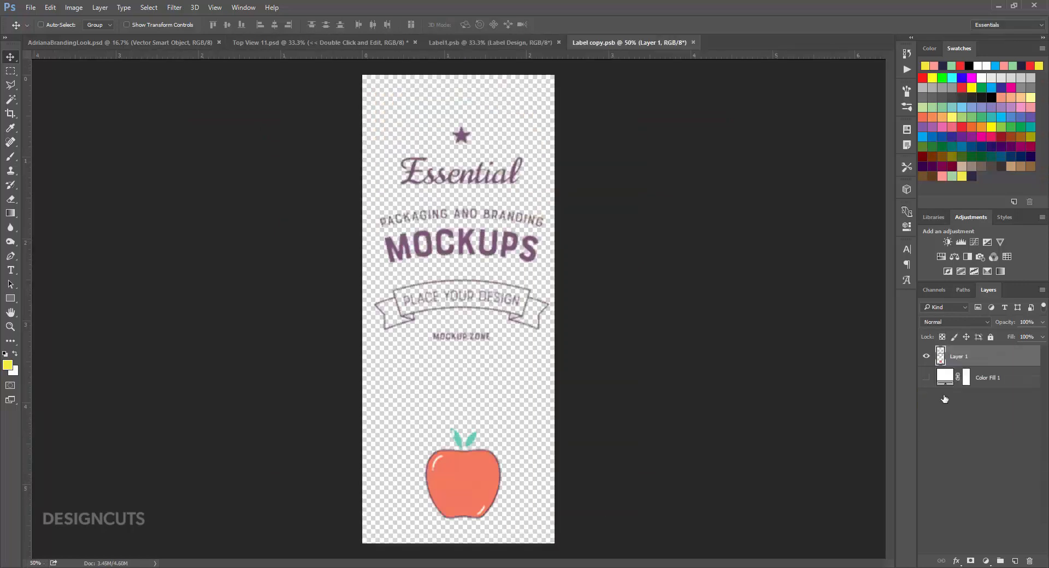
# Hide the original artwork on Layer 1 of Label copy.psb and fill a new layer with the coral pink swatch.
pyautogui.click(926, 356)
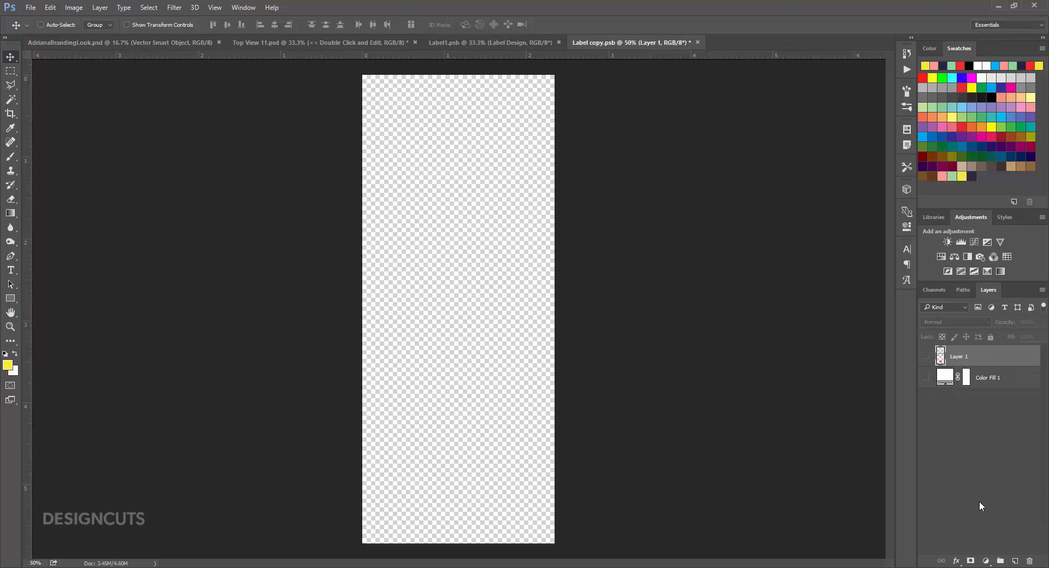
pyautogui.click(1020, 561)
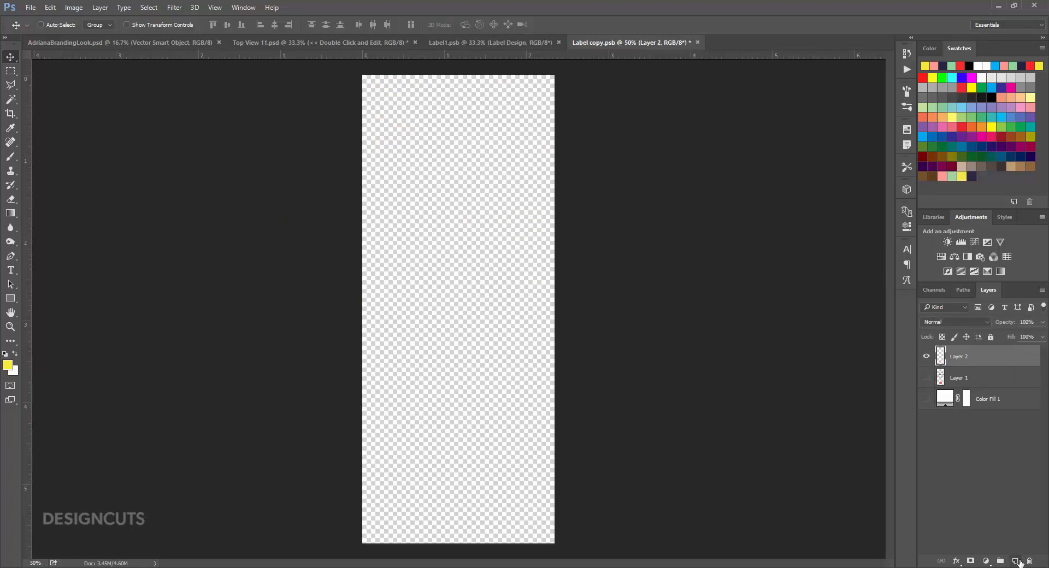
pyautogui.click(942, 175)
pyautogui.hotkey('alt', 'BackSpace')
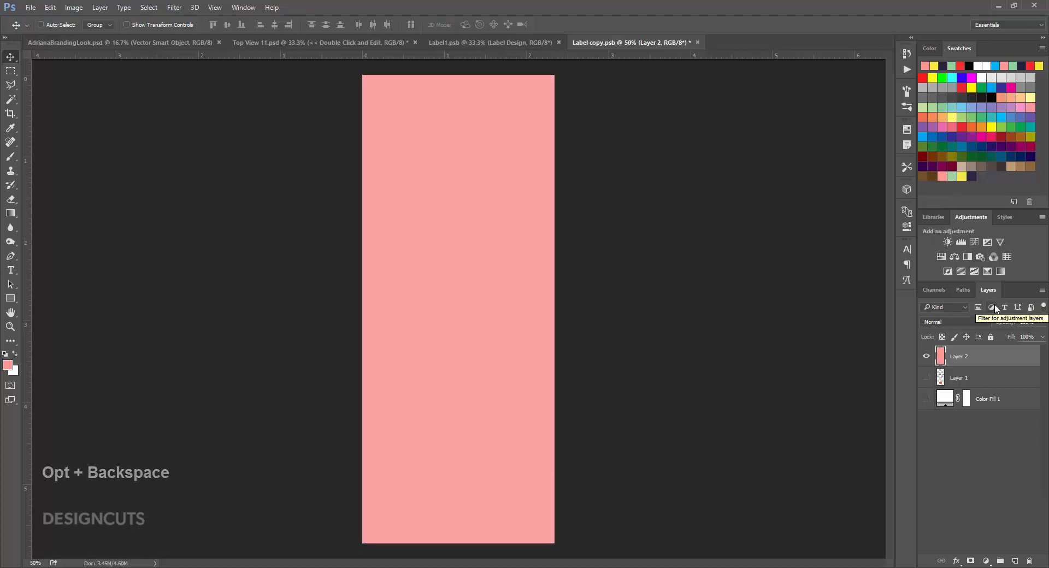
# On another new layer, fill a full-width band over about the bottom sixth of the label with Adriana Lemon, and deselect.
pyautogui.click(1014, 561)
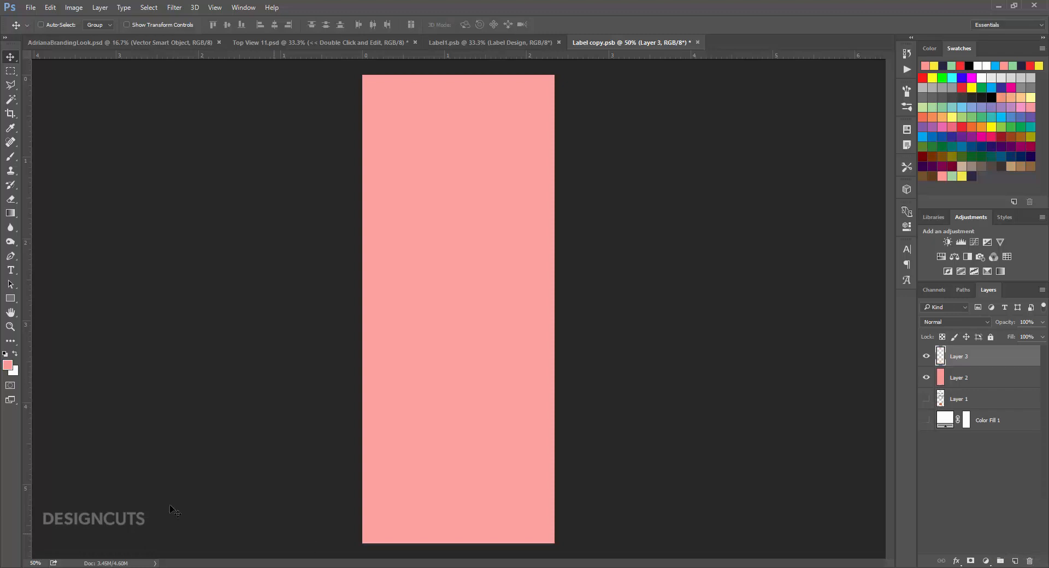
pyautogui.click(10, 72)
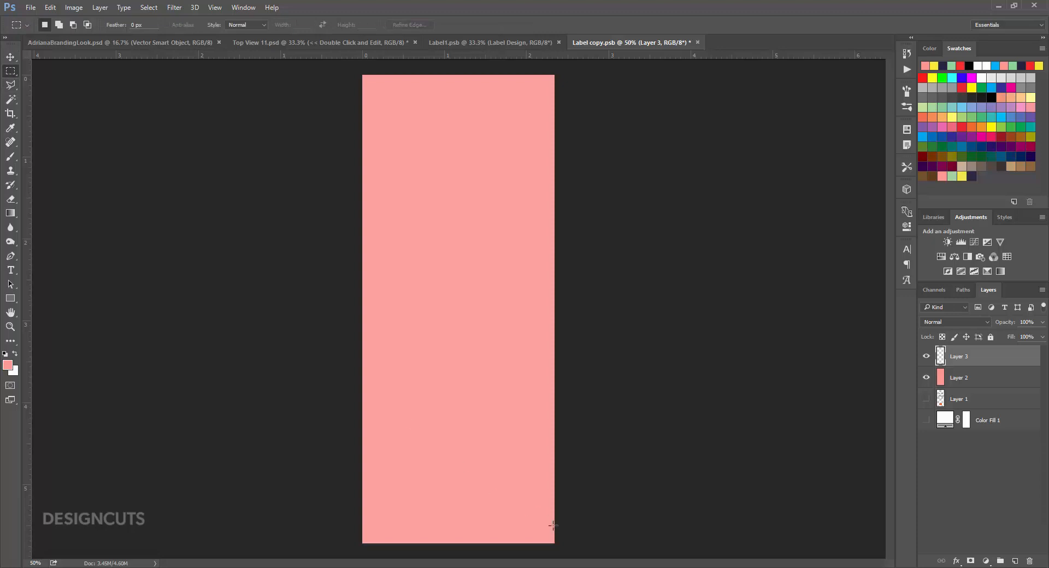
pyautogui.moveTo(548, 539); pyautogui.dragTo(312, 461)
pyautogui.click(964, 176)
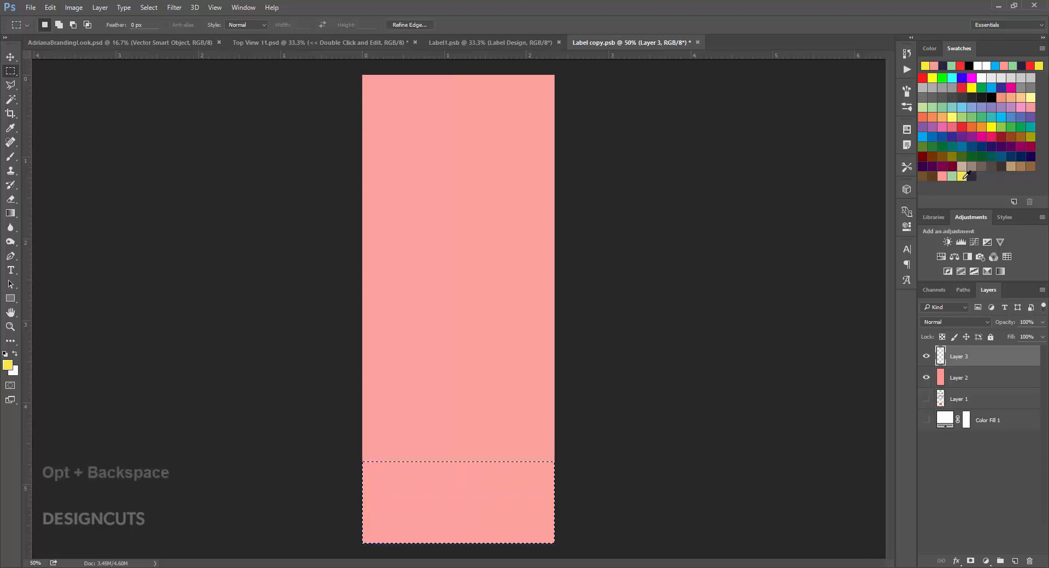
pyautogui.hotkey('alt', 'BackSpace')
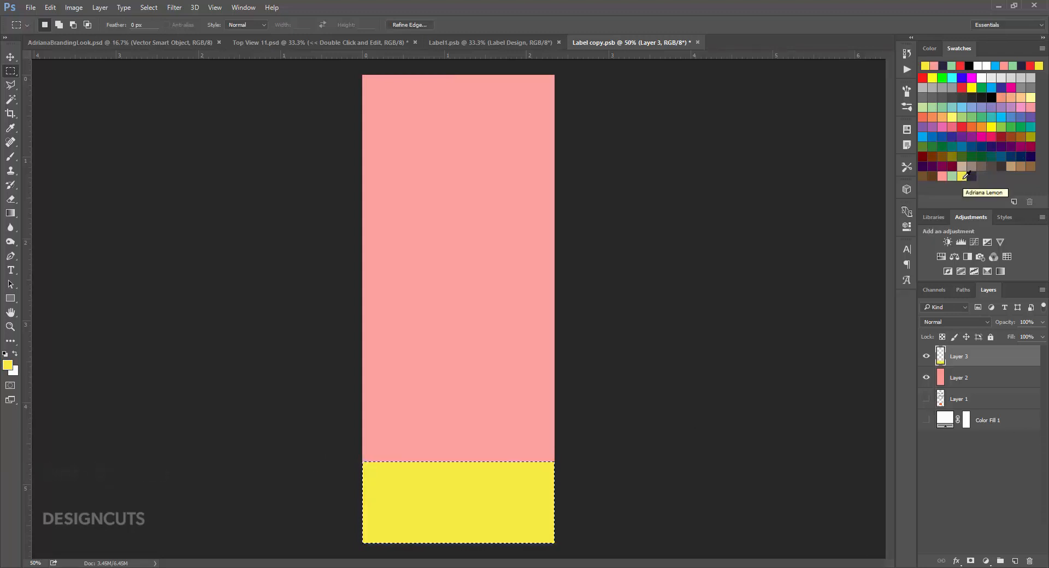
pyautogui.hotkey('ctrl', 'd')
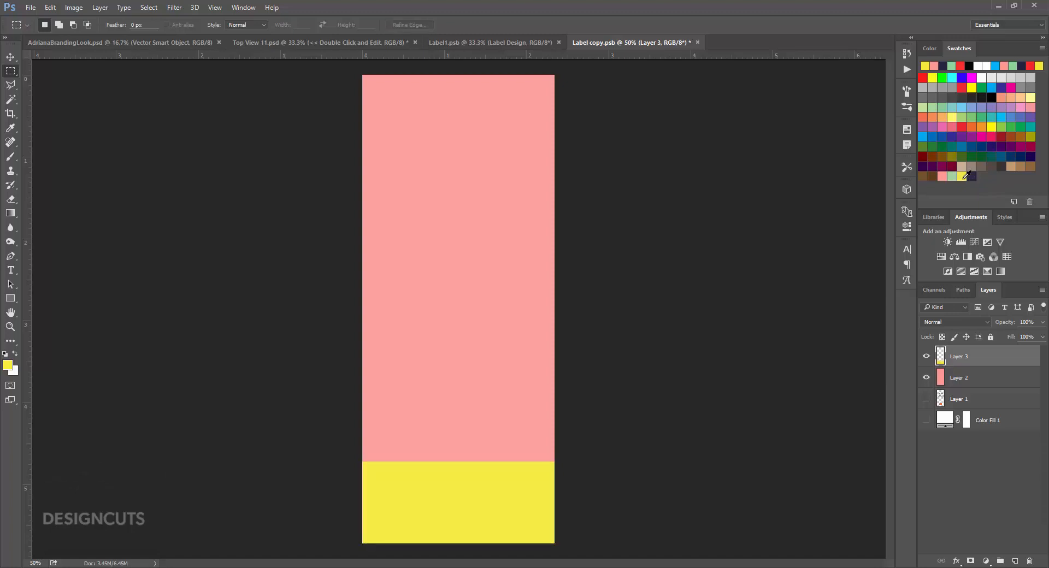
# Duplicate the Vector Smart Object logo layer from AdrianaBrandingLook.psd into Label copy.psb, accepting the color profile conversion.
pyautogui.click(130, 42)
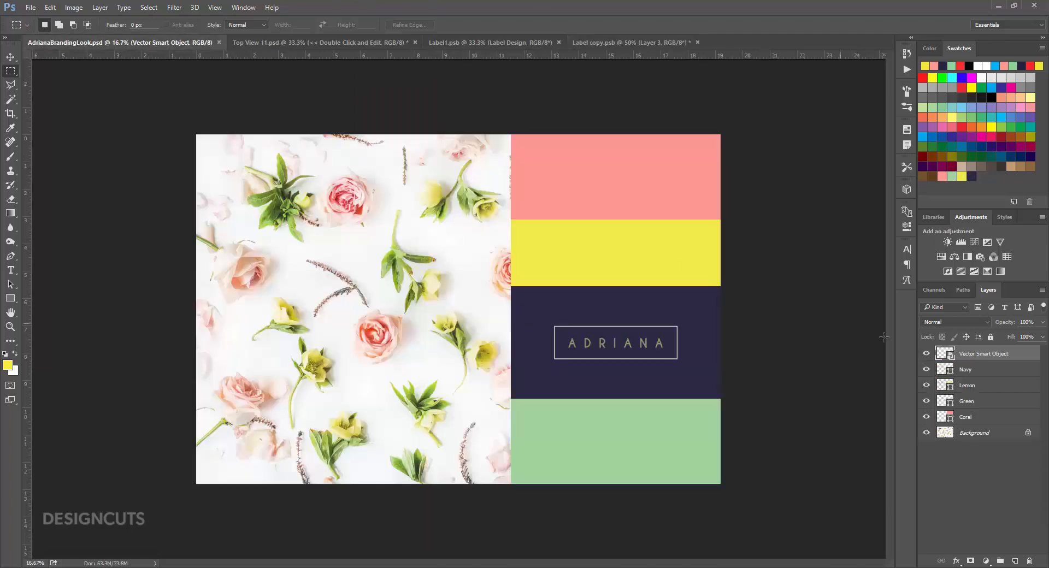
pyautogui.click(94, 8)
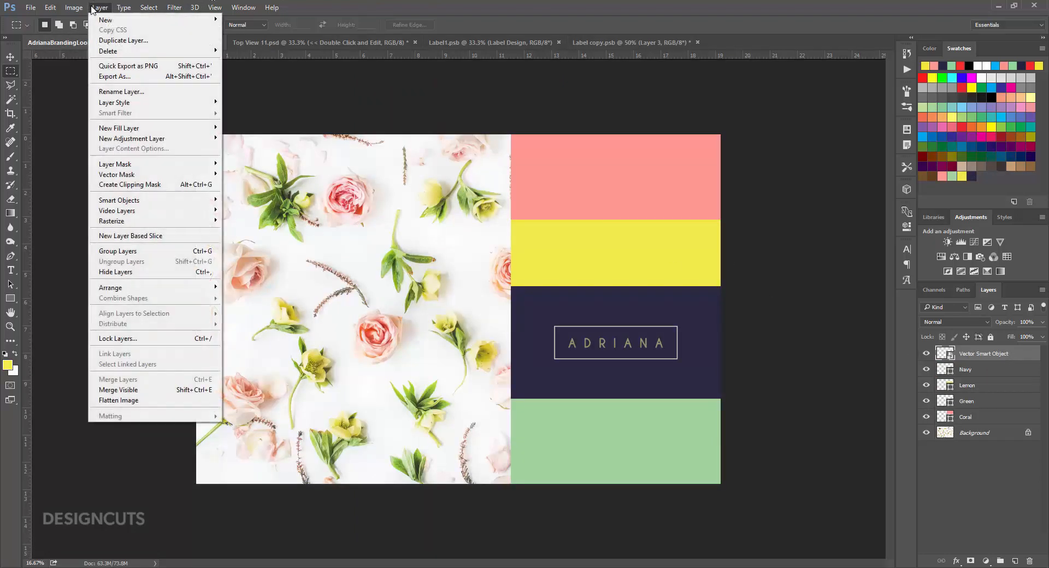
pyautogui.click(111, 40)
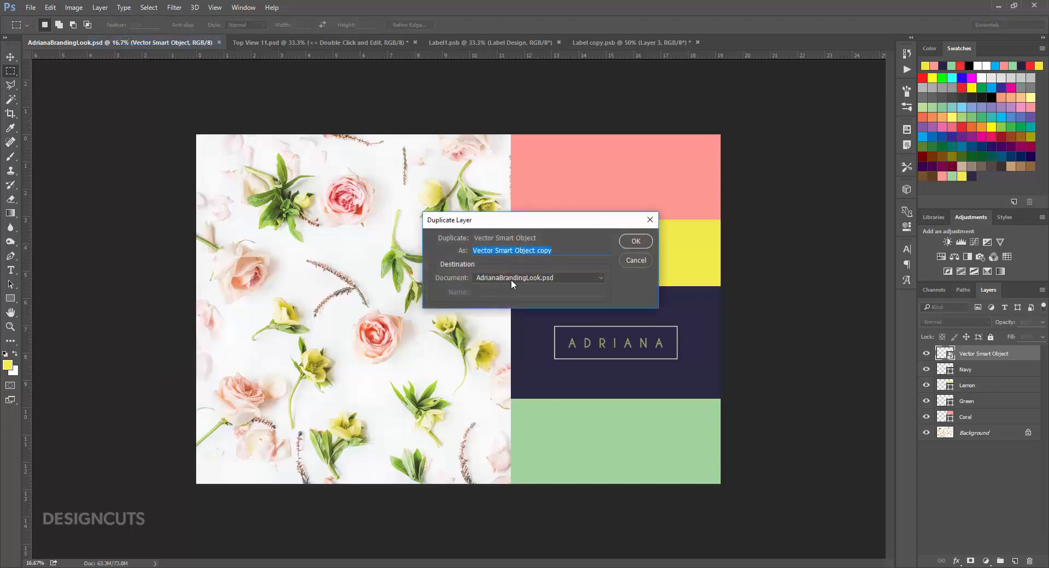
pyautogui.click(514, 279)
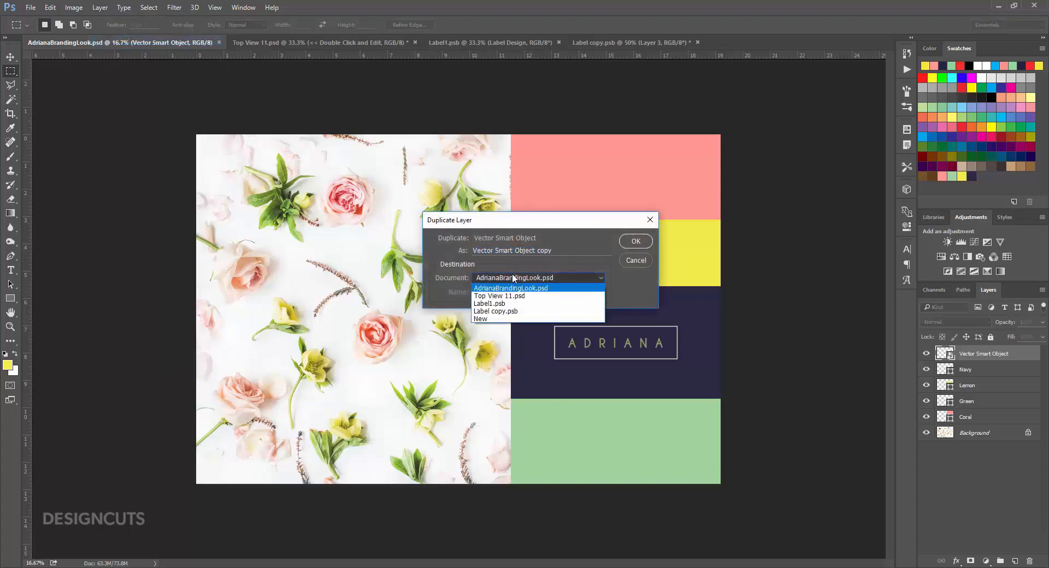
pyautogui.click(514, 311)
pyautogui.click(635, 242)
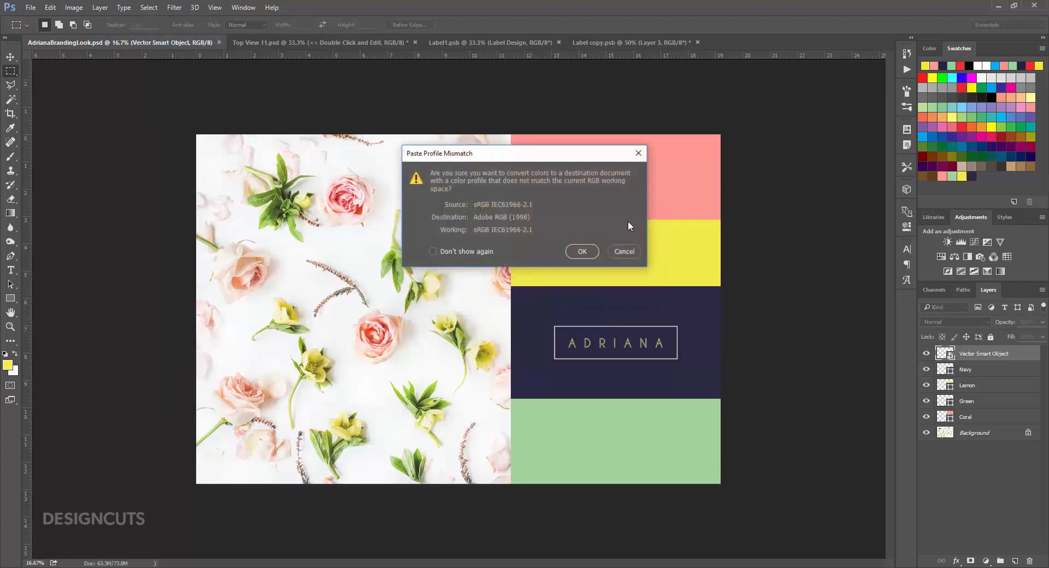
pyautogui.click(583, 251)
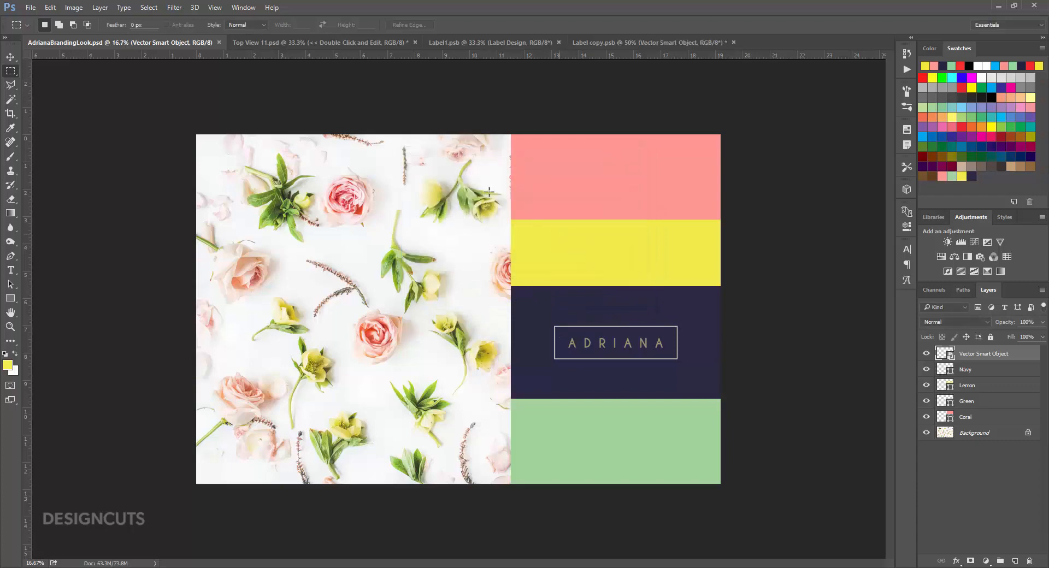
# In Label copy.psb, start a free transform on the off-canvas logo and move it onto the middle of the label.
pyautogui.click(341, 41)
pyautogui.click(469, 43)
pyautogui.click(604, 44)
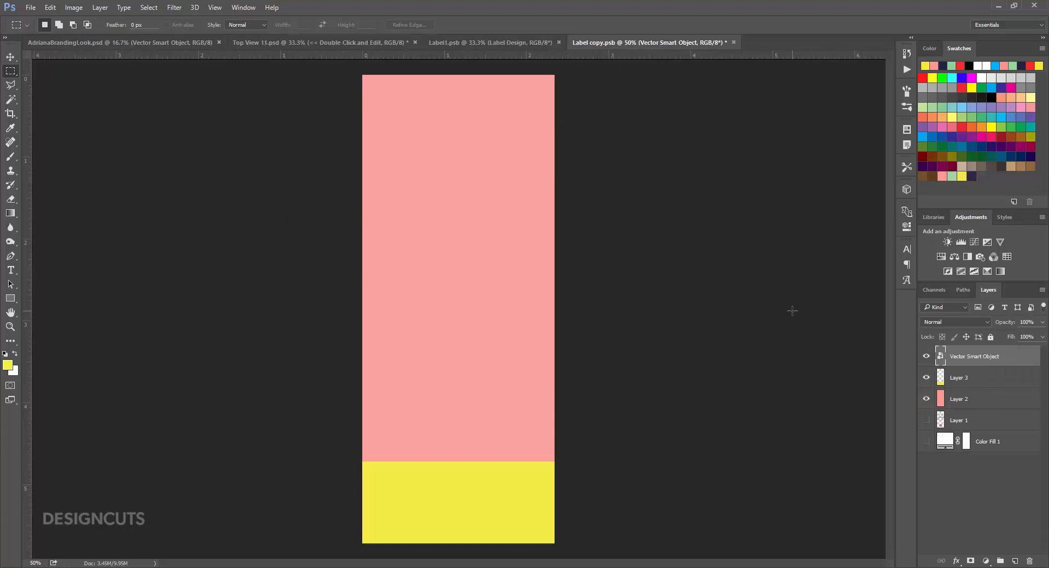
pyautogui.hotkey('ctrl', '-')
pyautogui.hotkey('ctrl', '-')
pyautogui.hotkey('ctrl', '-')
pyautogui.hotkey('ctrl', '-')
pyautogui.hotkey('ctrl', '-')
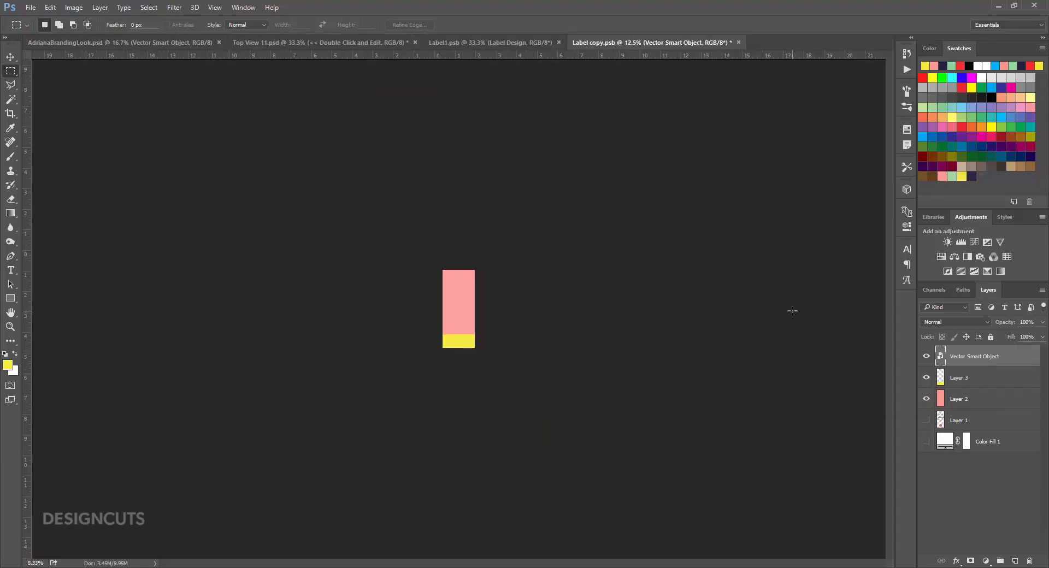
pyautogui.press('v')
pyautogui.click(50, 7)
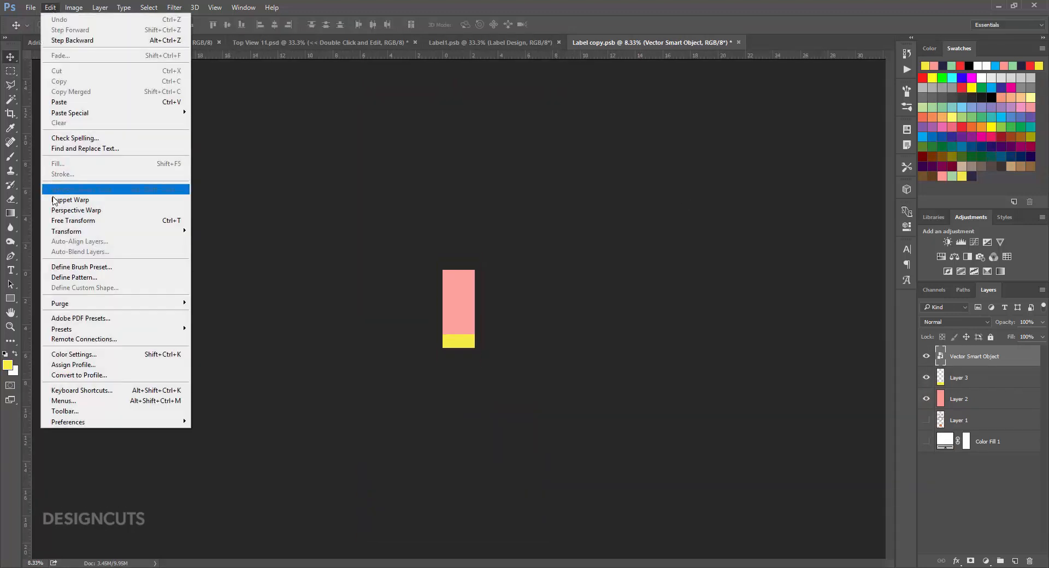
pyautogui.click(55, 220)
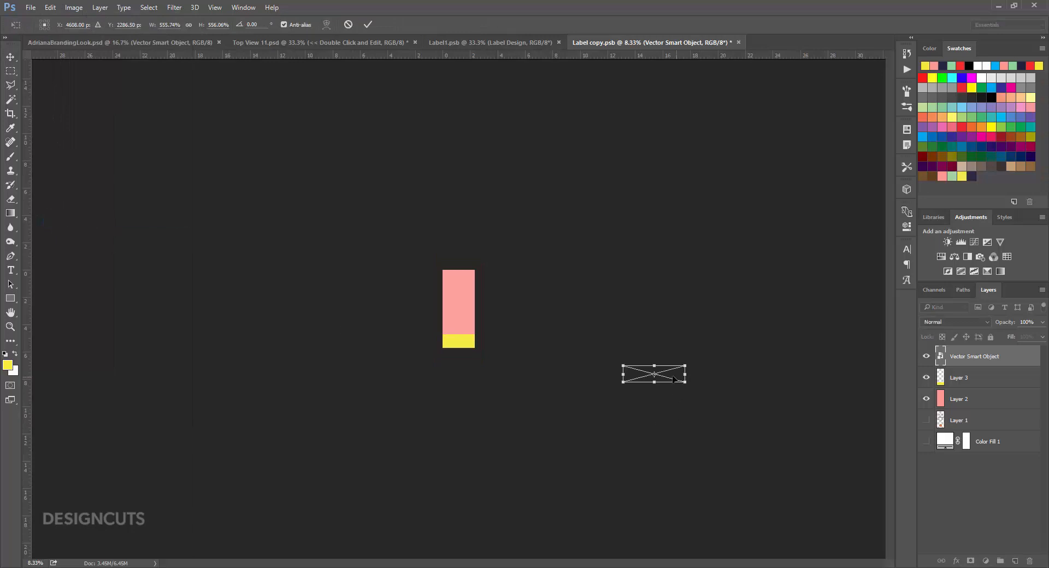
pyautogui.moveTo(675, 378); pyautogui.dragTo(481, 313)
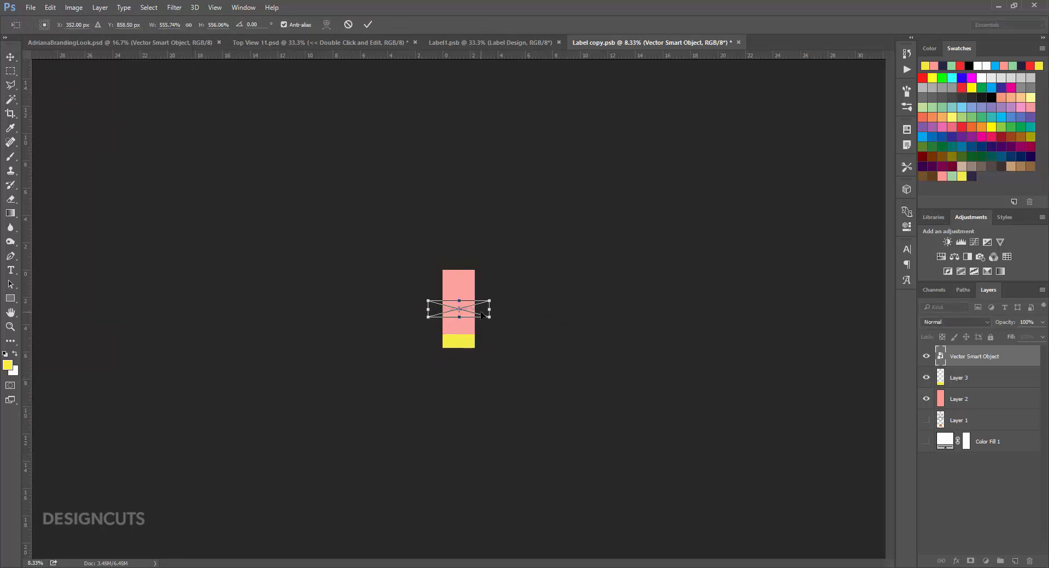
# Scale the logo proportionally to 400% and rotate it 90 degrees, positioning it centered in the coral area above the yellow band.
pyautogui.hotkey('ctrl', '+')
pyautogui.hotkey('ctrl', '+')
pyautogui.hotkey('ctrl', '+')
pyautogui.hotkey('ctrl', '+')
pyautogui.hotkey('ctrl', '+')
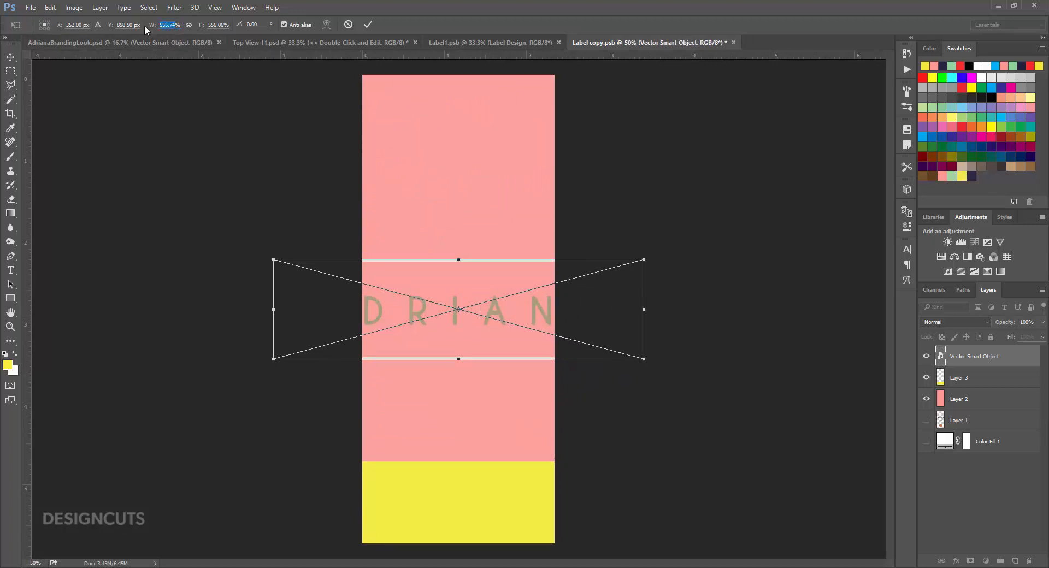
pyautogui.write('400')
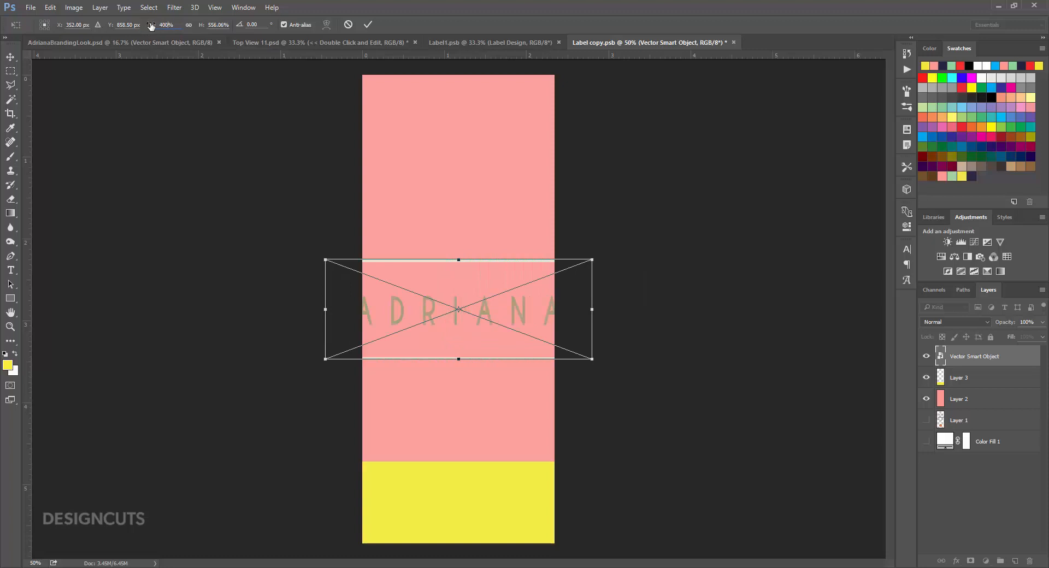
pyautogui.click(189, 25)
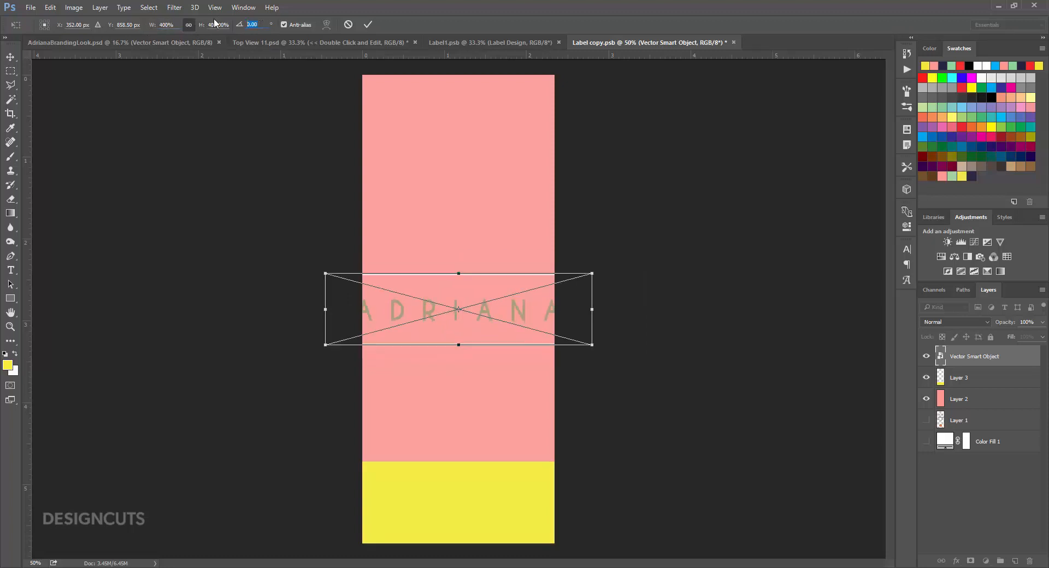
pyautogui.write('90')
pyautogui.press('Return')
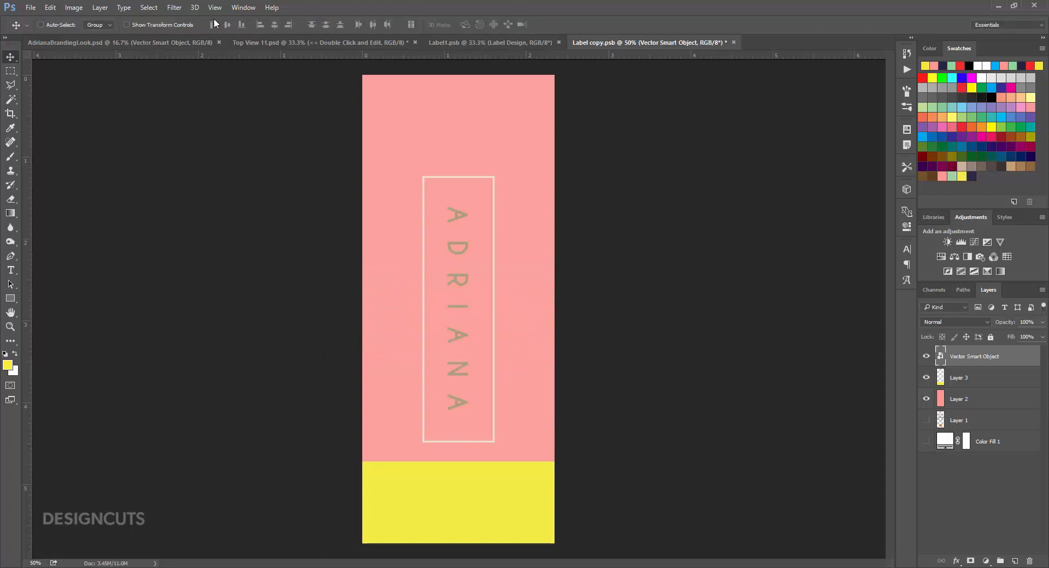
pyautogui.moveTo(489, 338); pyautogui.dragTo(486, 317)
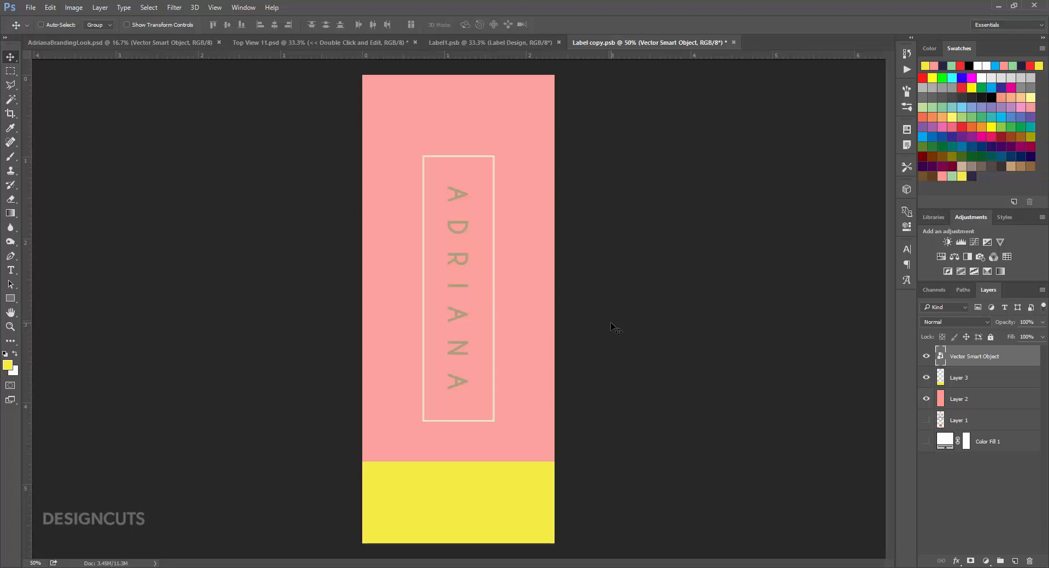
# Save and close Label copy.psb and its parent Label1.psb to update the tag in Top View 11.psd.
pyautogui.hotkey('ctrl', 's')
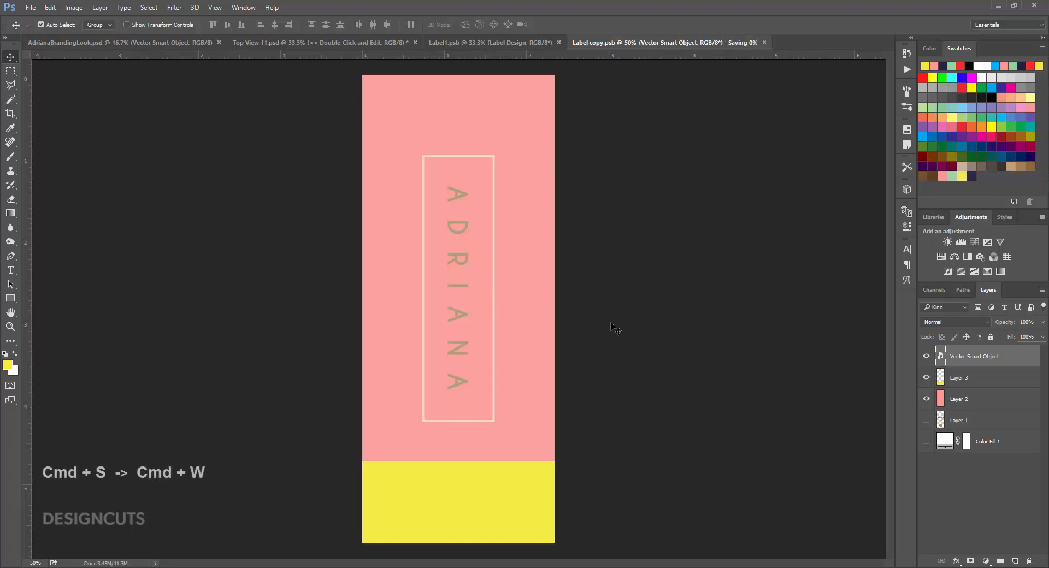
pyautogui.hotkey('ctrl', 'w')
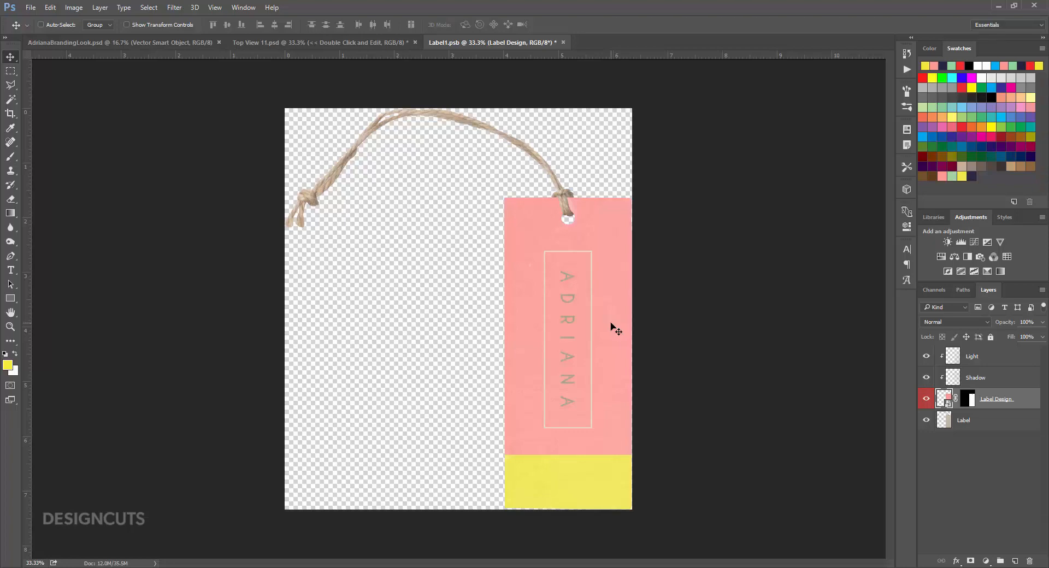
pyautogui.hotkey('ctrl', 's')
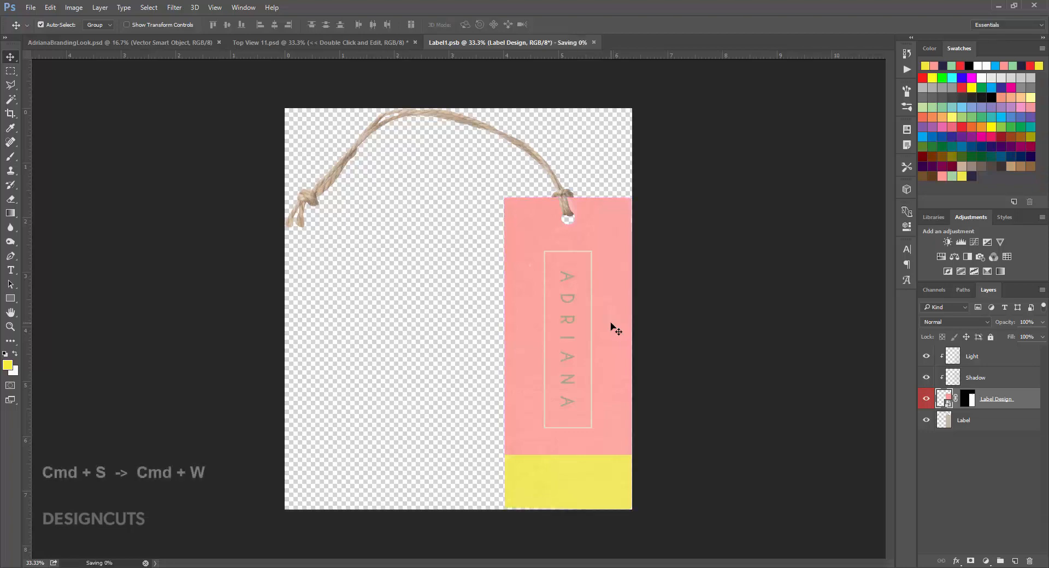
pyautogui.hotkey('ctrl', 'w')
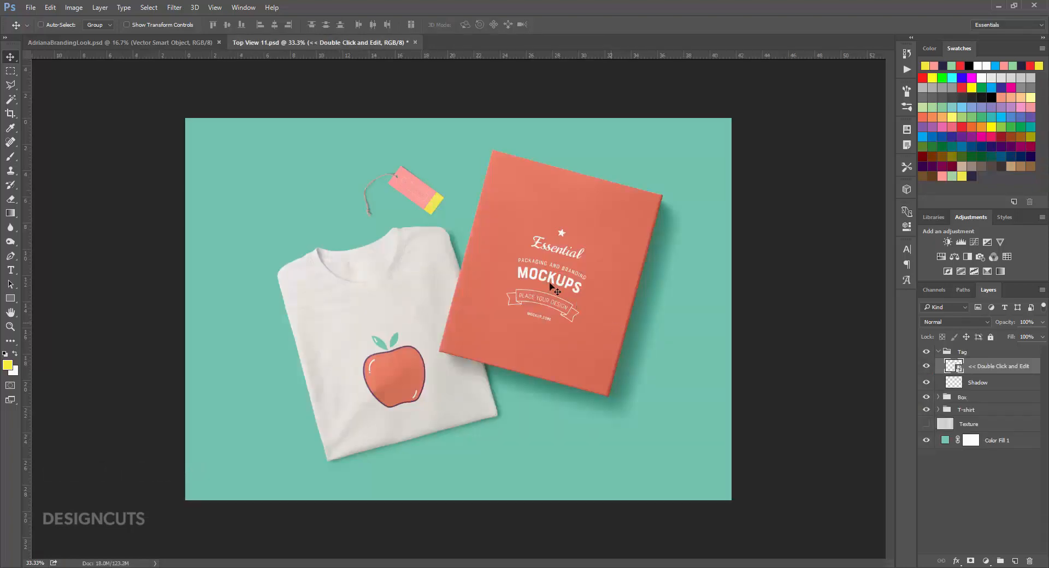
# Open the Your Design smart object nested in the Box group's Light12.psb and hide its original Layer 1 artwork.
pyautogui.press('z')
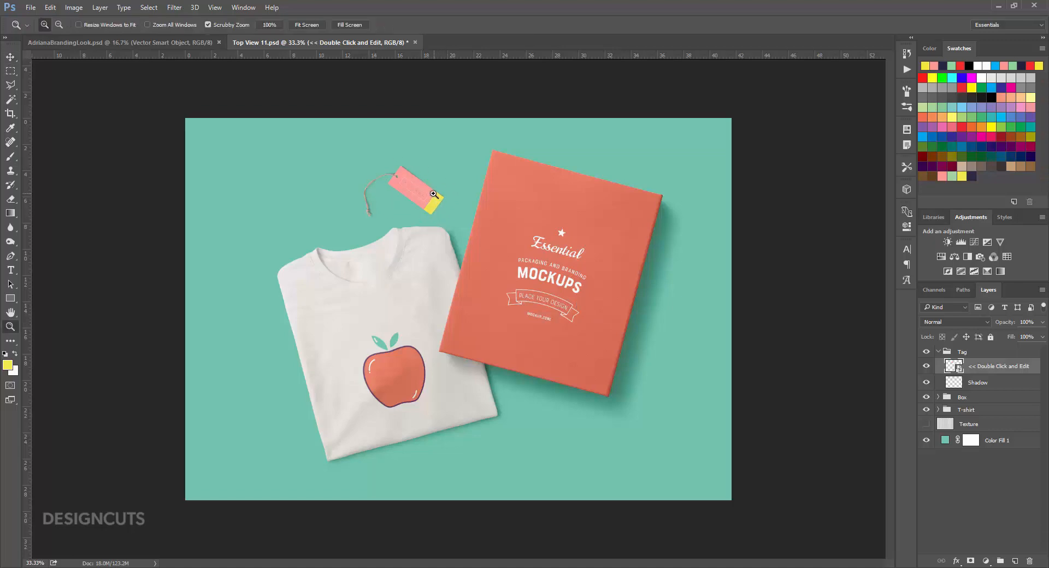
pyautogui.moveTo(432, 192)
pyautogui.mouseDown()
pyautogui.moveTo(476, 192)
pyautogui.moveTo(429, 192)
pyautogui.mouseUp()
pyautogui.click(10, 57)
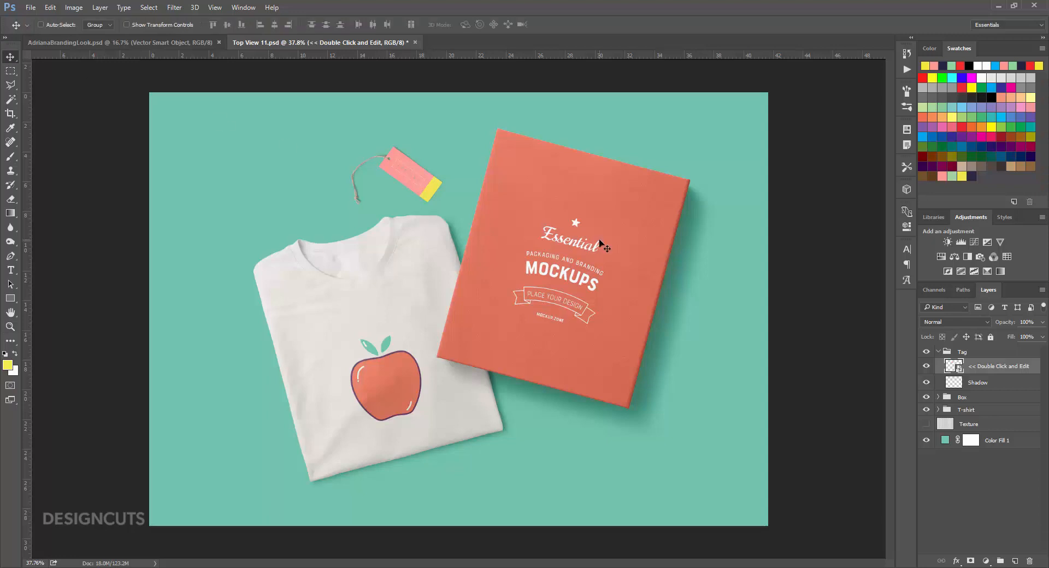
pyautogui.click(938, 352)
pyautogui.click(938, 365)
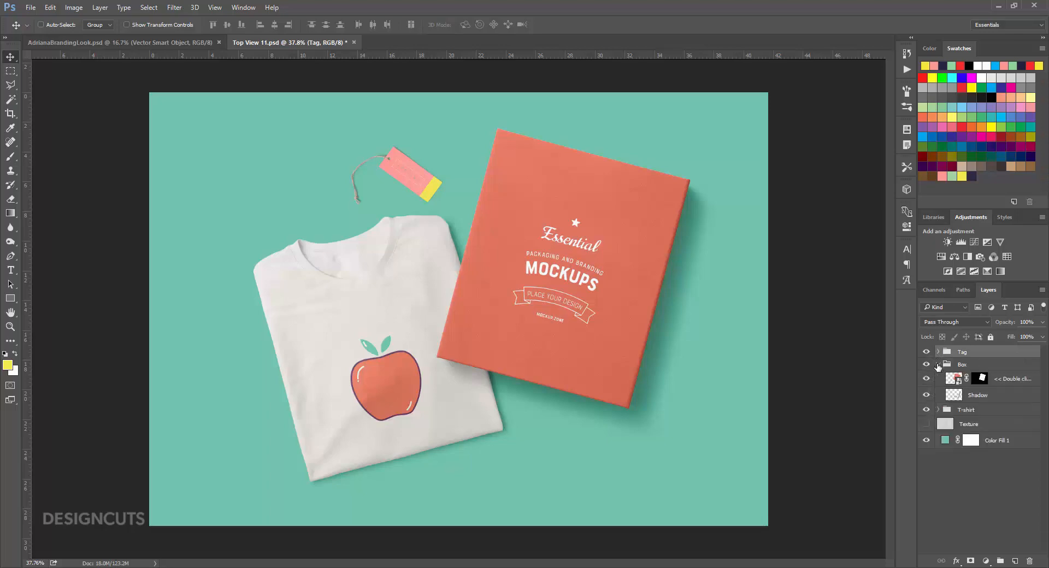
pyautogui.click(951, 380)
pyautogui.doubleClick(954, 377)
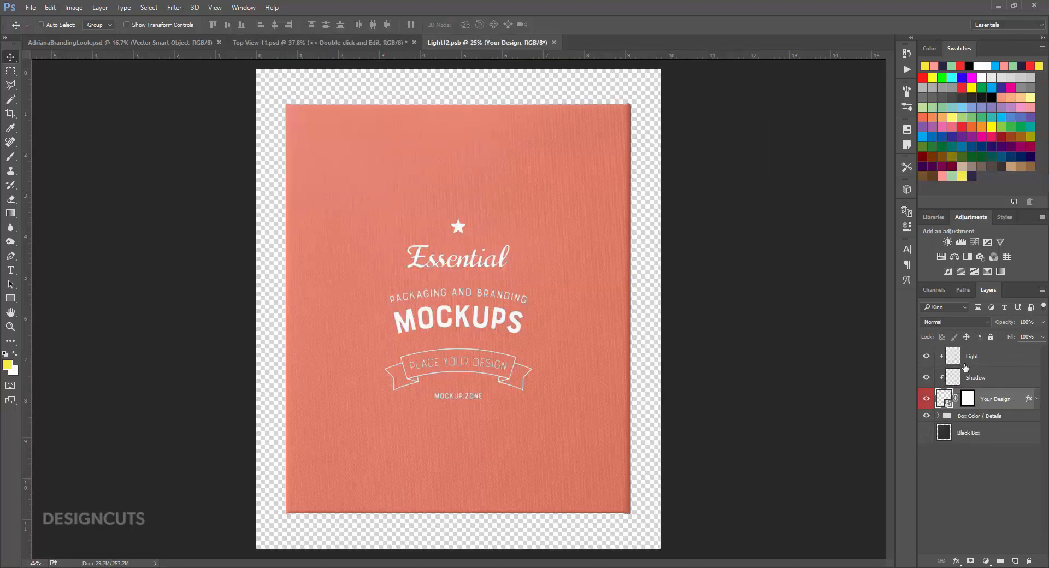
pyautogui.doubleClick(946, 398)
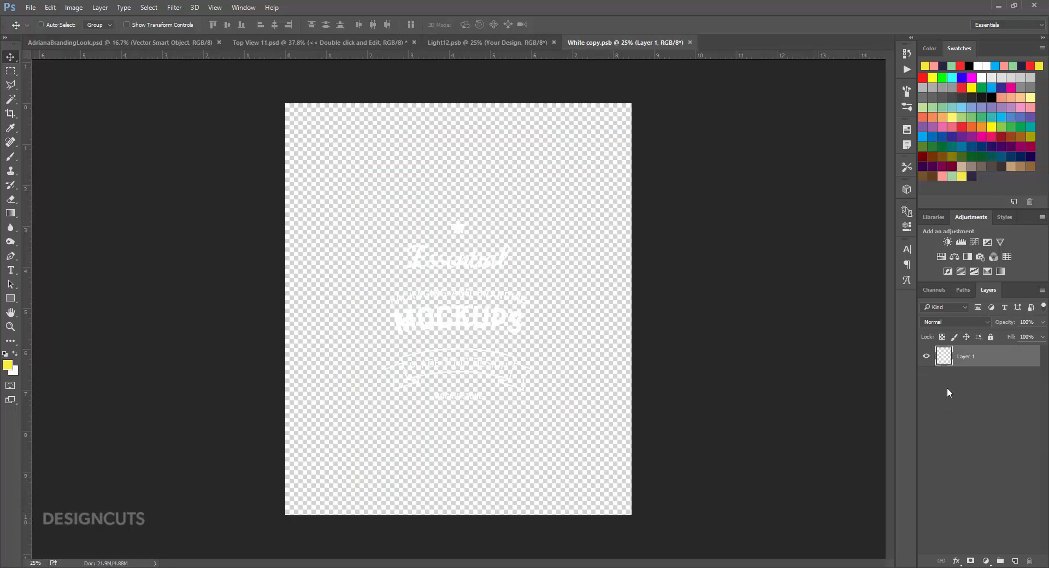
pyautogui.click(926, 356)
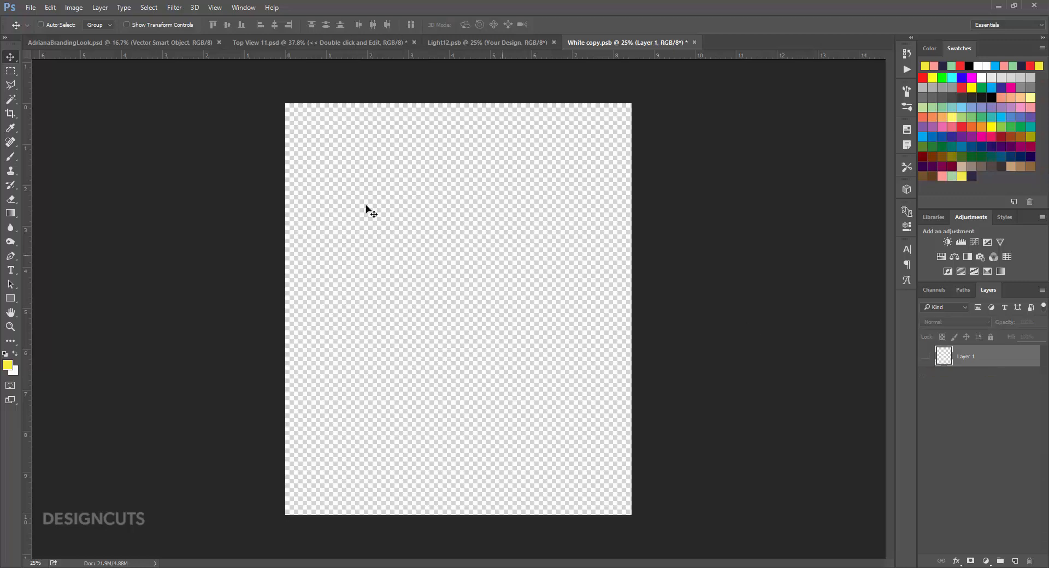
# Duplicate the Vector Smart Object logo layer from AdrianaBrandingLook.psd into White copy.psb, accepting the color profile conversion.
pyautogui.click(53, 42)
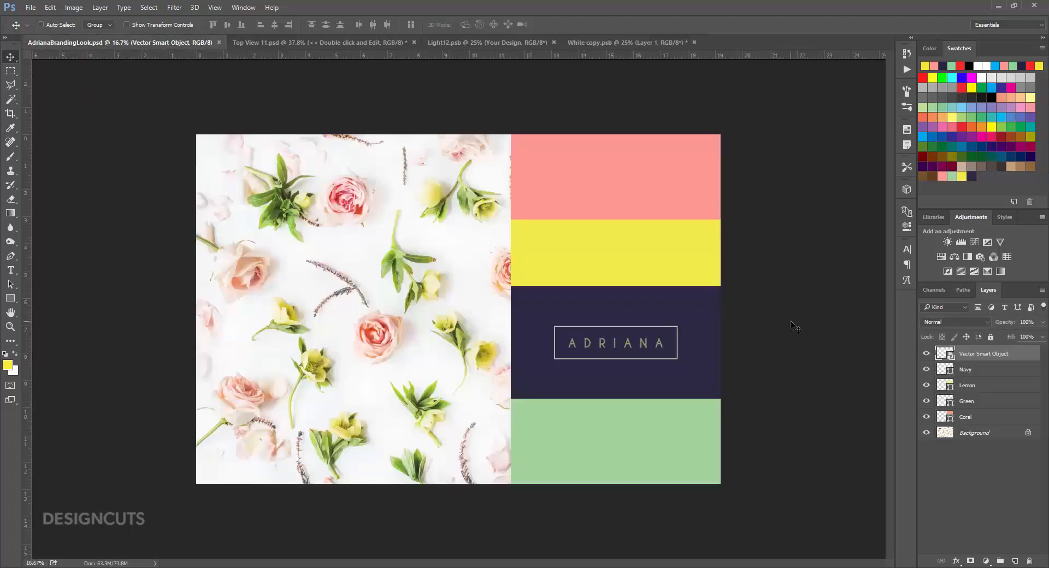
pyautogui.click(99, 9)
pyautogui.click(105, 40)
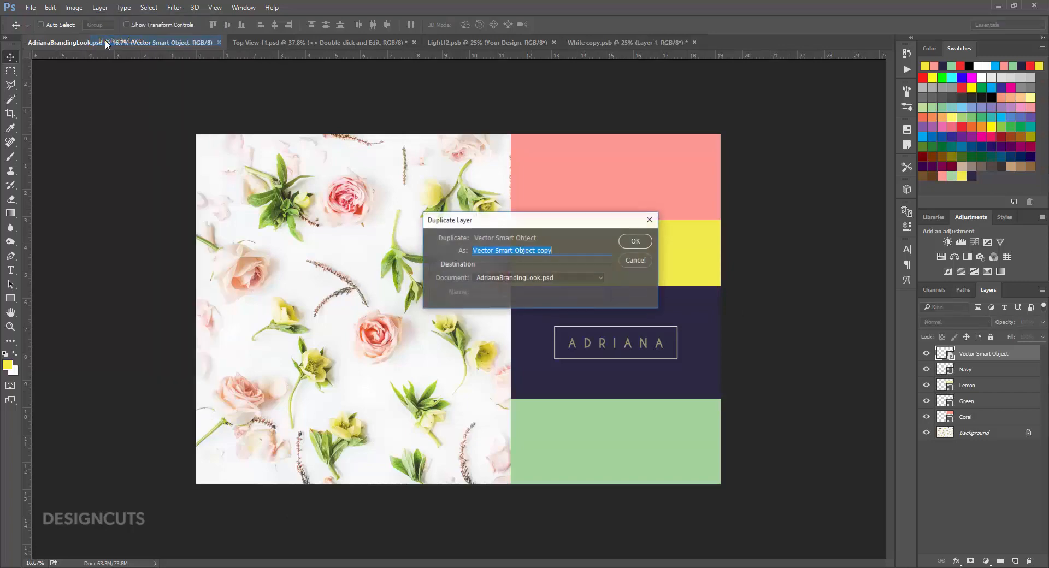
pyautogui.click(527, 281)
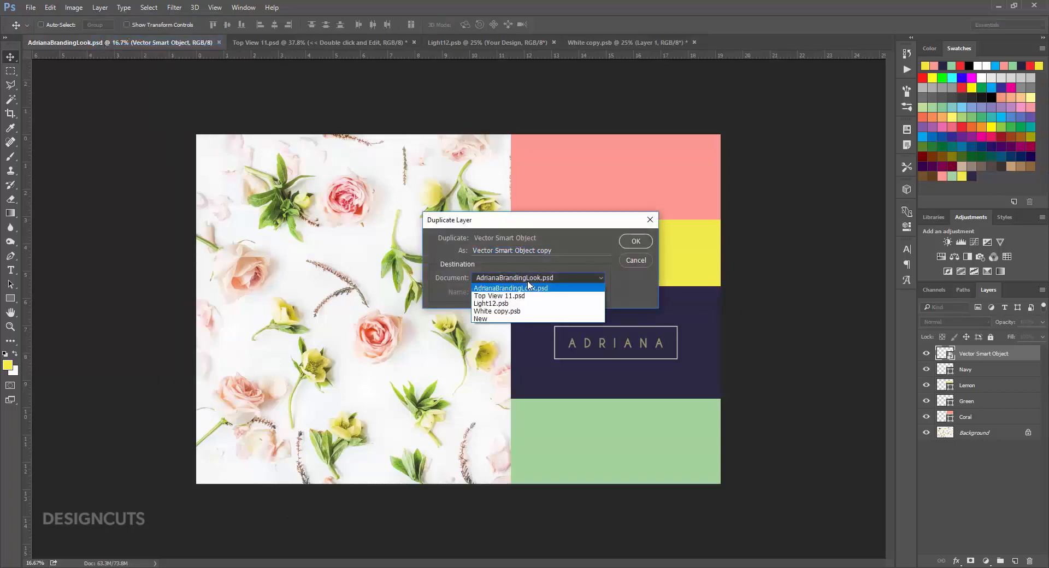
pyautogui.click(513, 310)
pyautogui.click(634, 241)
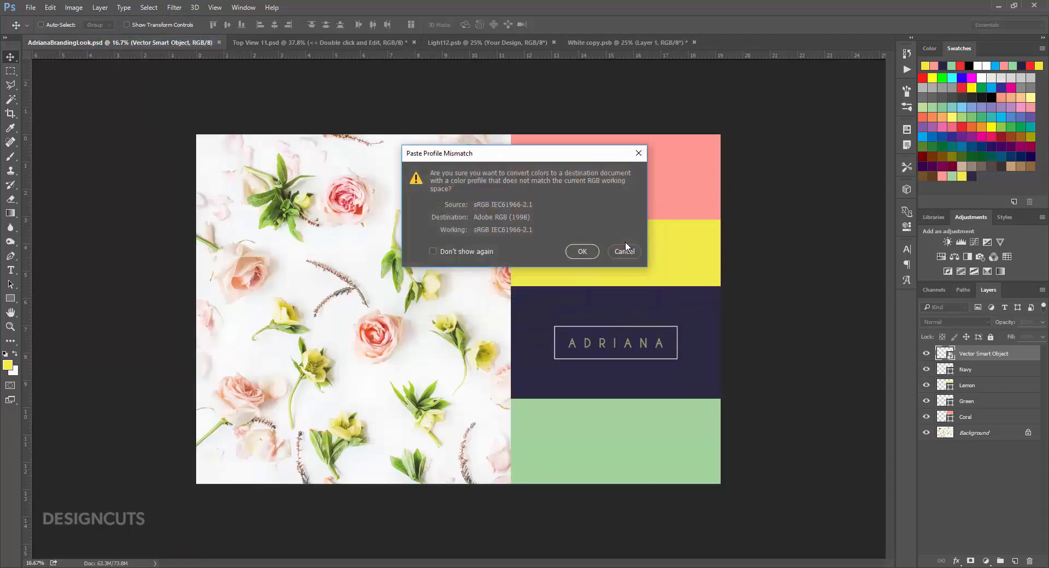
pyautogui.click(584, 252)
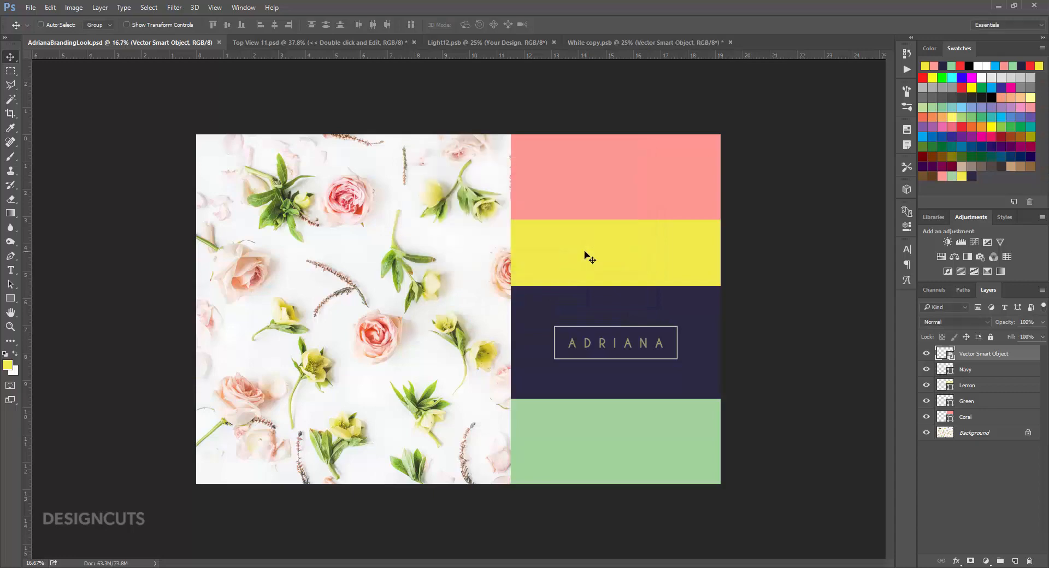
# In White copy.psb, move the logo onto the canvas, horizontally centered in the upper half, and save the file.
pyautogui.click(304, 43)
pyautogui.click(524, 43)
pyautogui.click(614, 43)
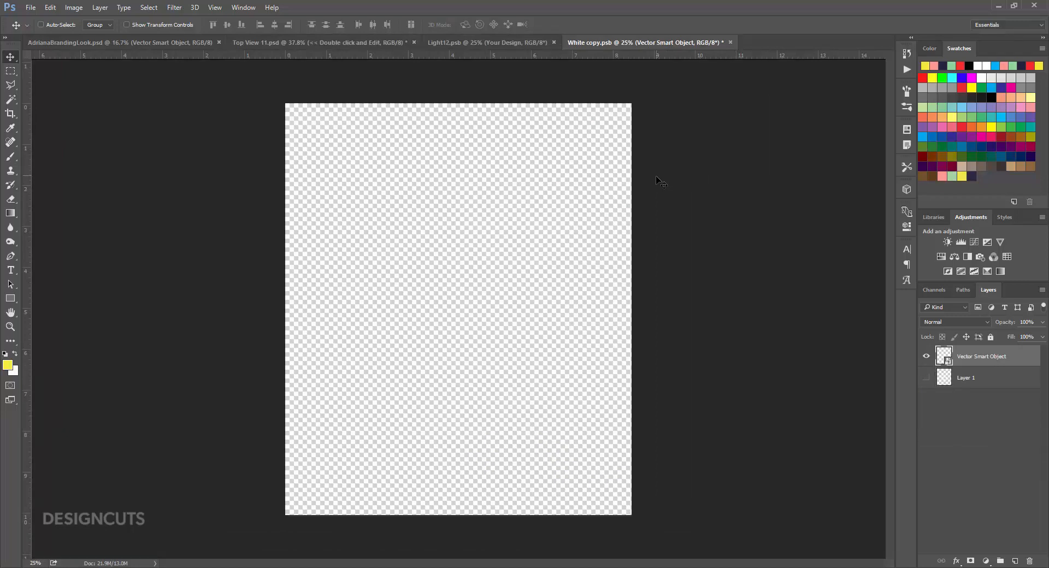
pyautogui.moveTo(789, 333); pyautogui.dragTo(478, 309)
pyautogui.moveTo(740, 417); pyautogui.dragTo(537, 277)
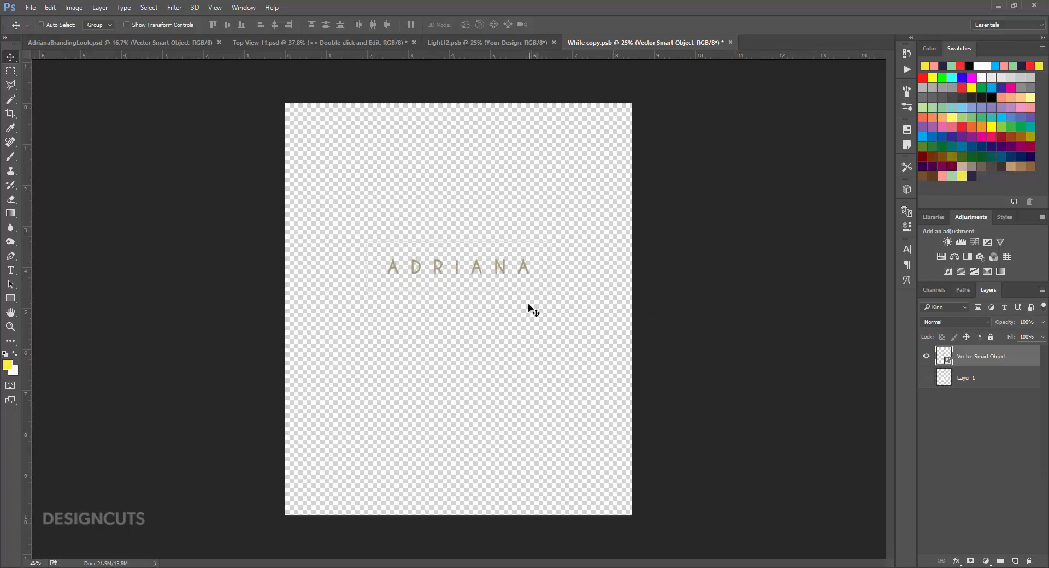
pyautogui.click(31, 7)
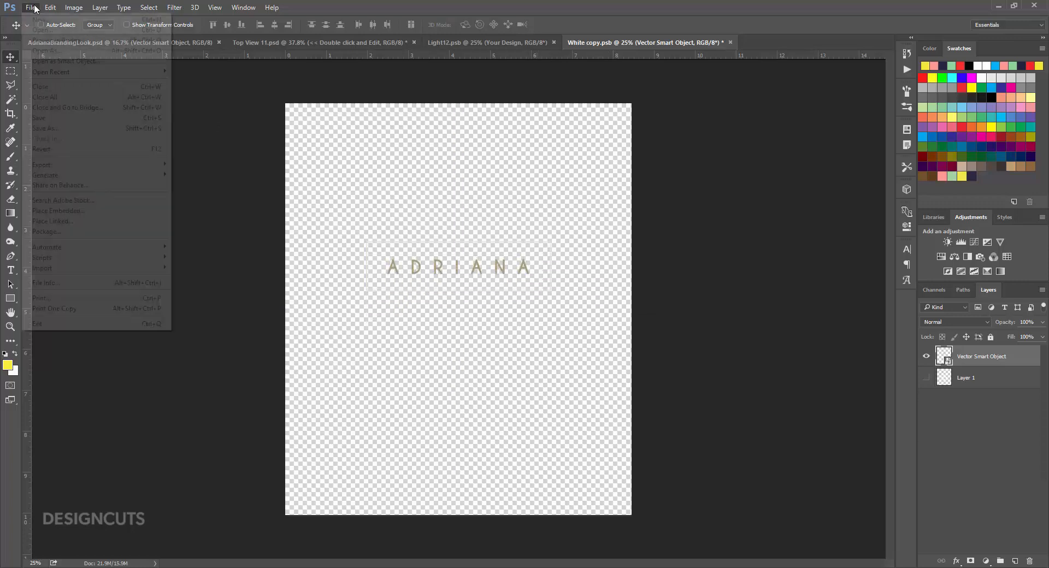
pyautogui.click(54, 119)
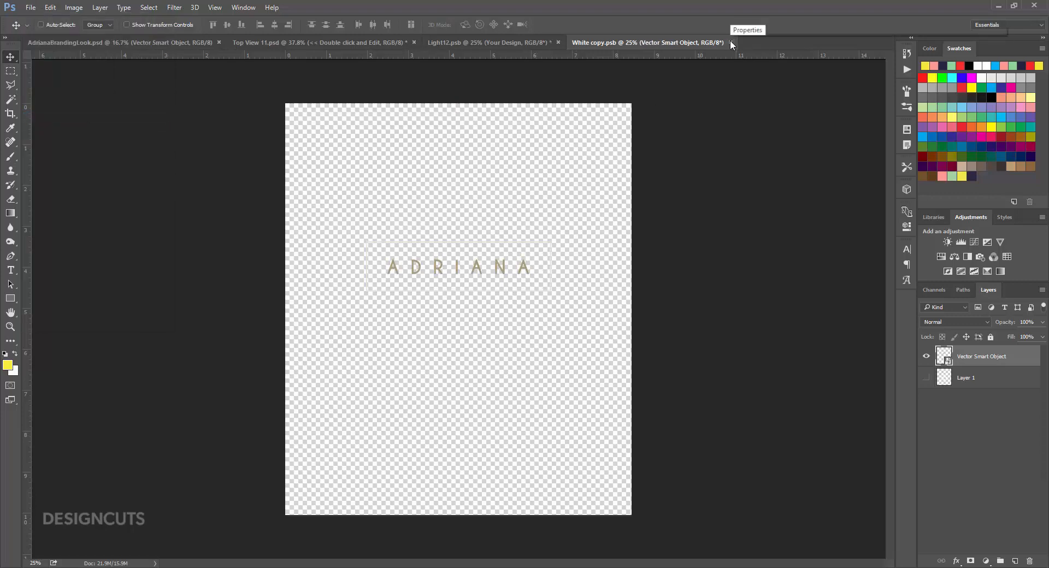
# Close White copy.psb and set the Change Color fill in Light12.psb's Box Color / Details group to the pink swatch #ff9891.
pyautogui.click(730, 42)
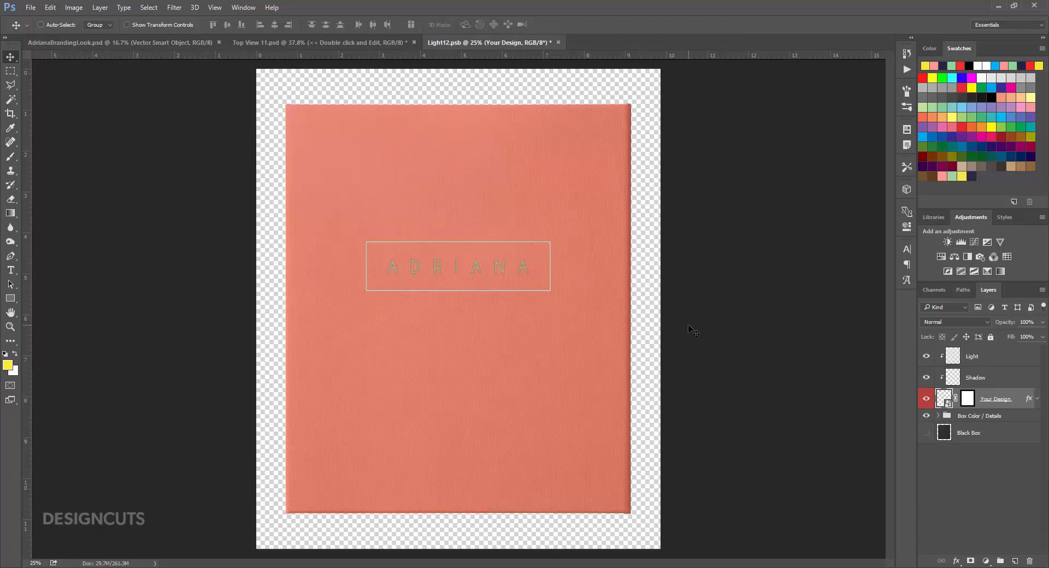
pyautogui.click(939, 416)
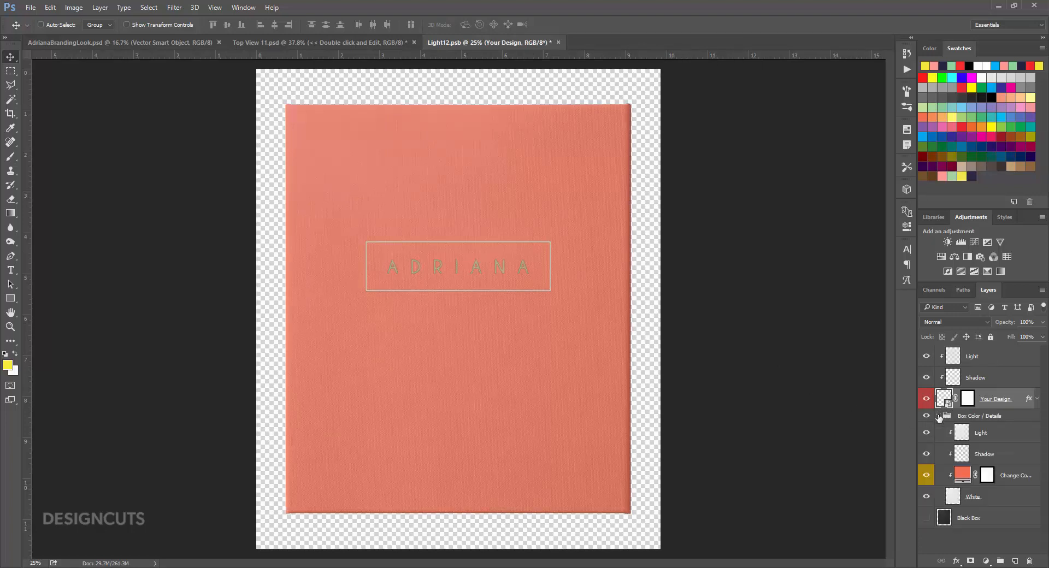
pyautogui.doubleClick(963, 475)
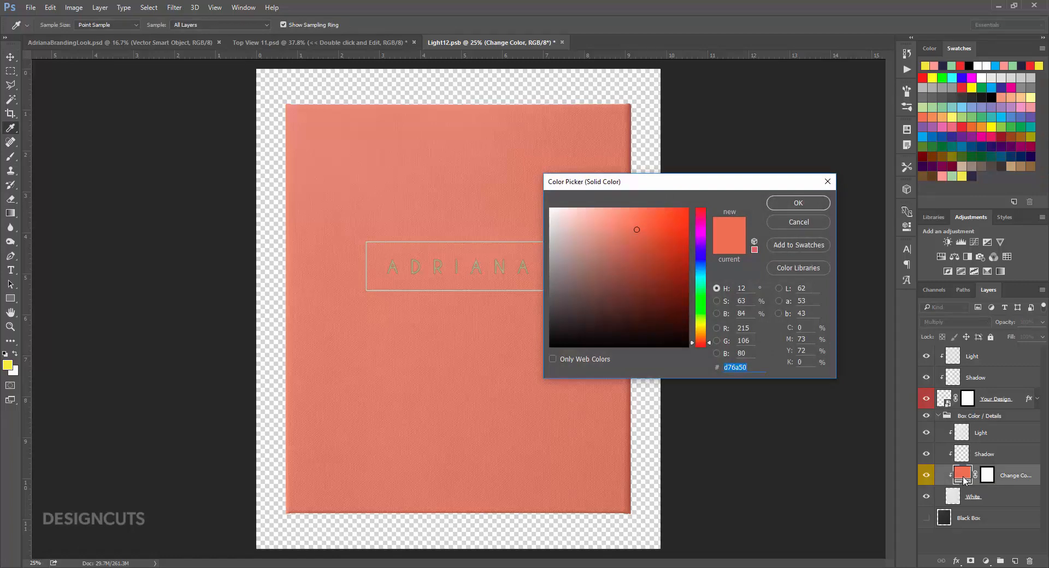
pyautogui.click(942, 176)
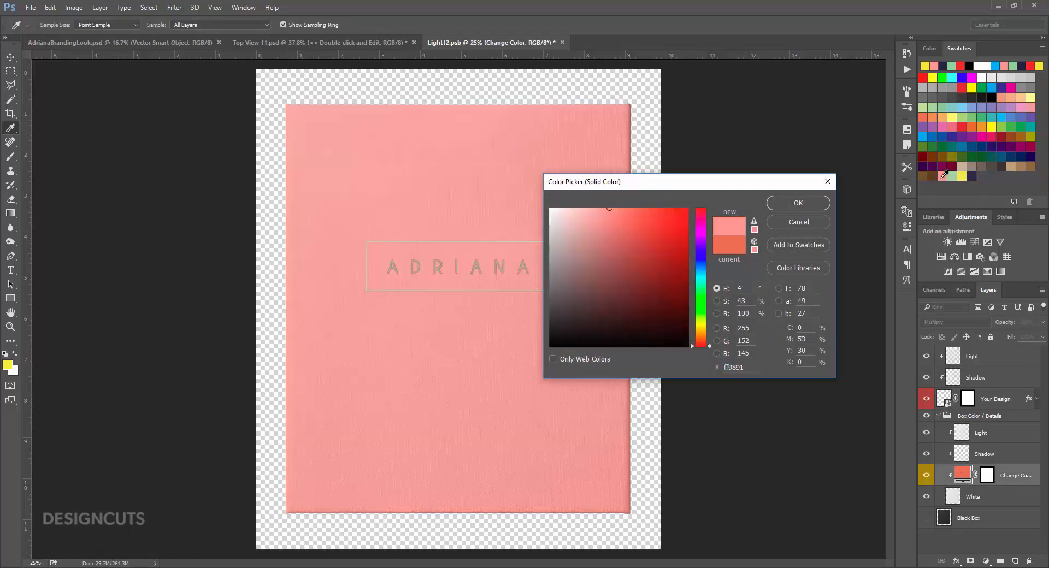
pyautogui.click(798, 203)
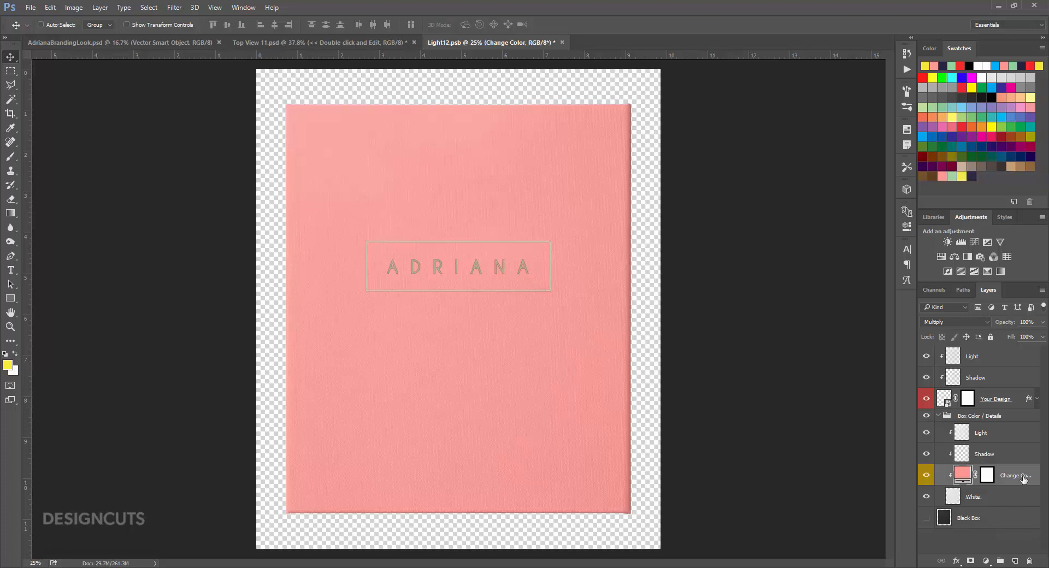
# Duplicate the pink Change Color fill layer and recolor the copy with the yellow branding swatch.
pyautogui.moveTo(1021, 478); pyautogui.dragTo(1015, 562)
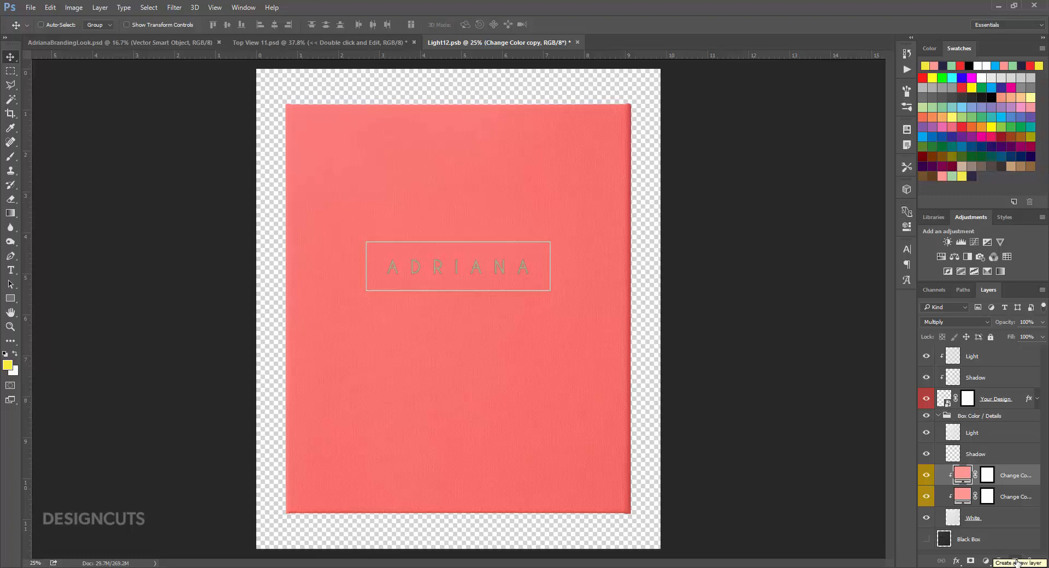
pyautogui.doubleClick(962, 474)
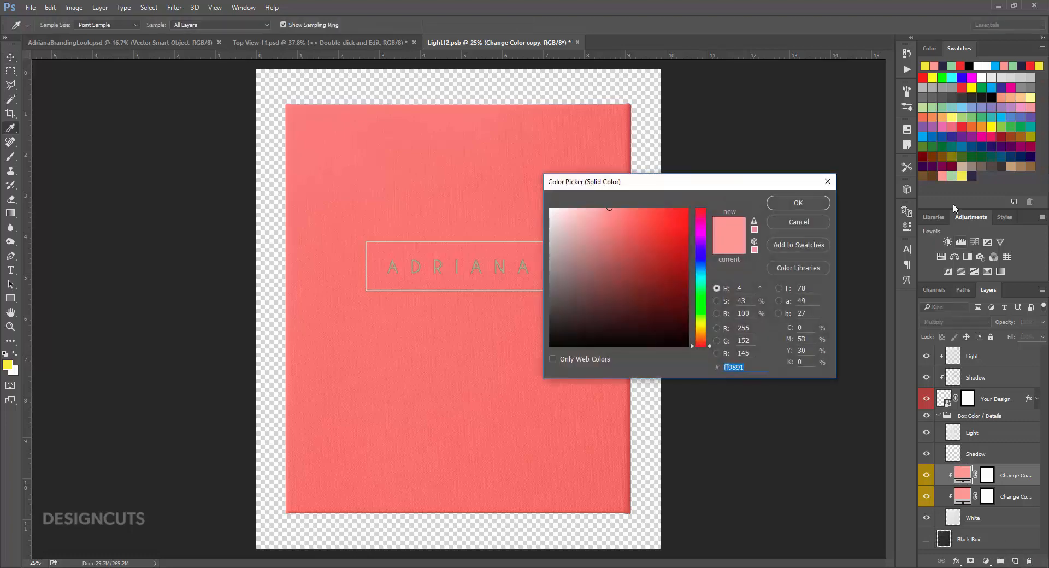
pyautogui.click(962, 176)
pyautogui.click(821, 202)
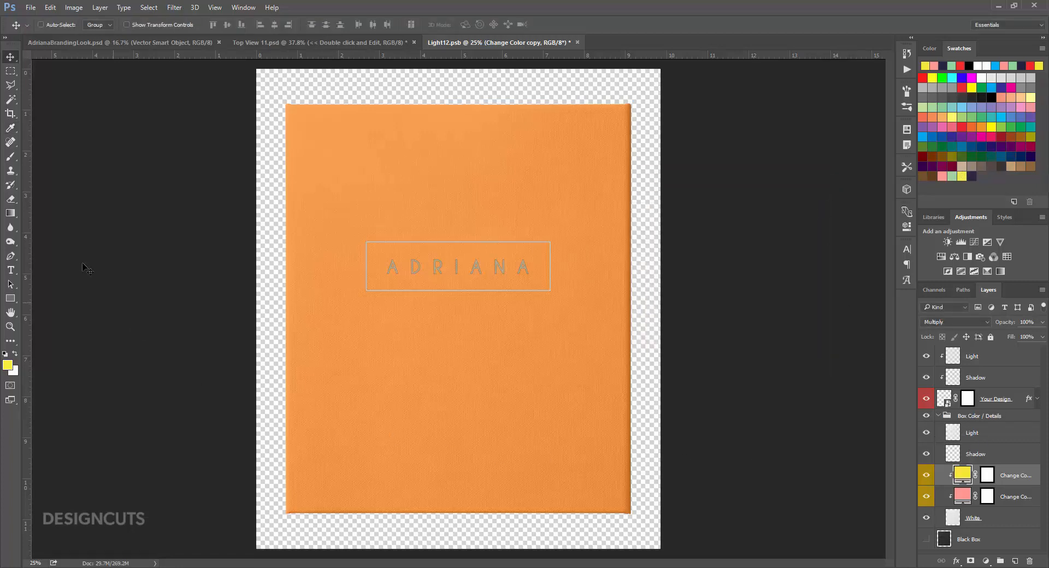
# Select the box area above its bottom strip and fill that selection with black on the yellow fill layer's mask.
pyautogui.click(6, 73)
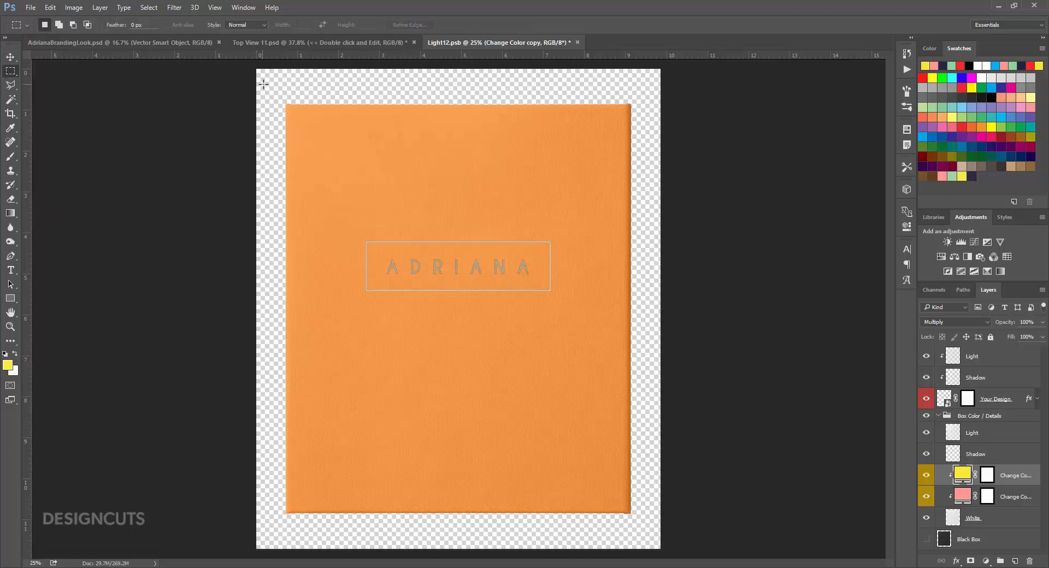
pyautogui.moveTo(267, 84); pyautogui.dragTo(646, 454)
pyautogui.click(987, 475)
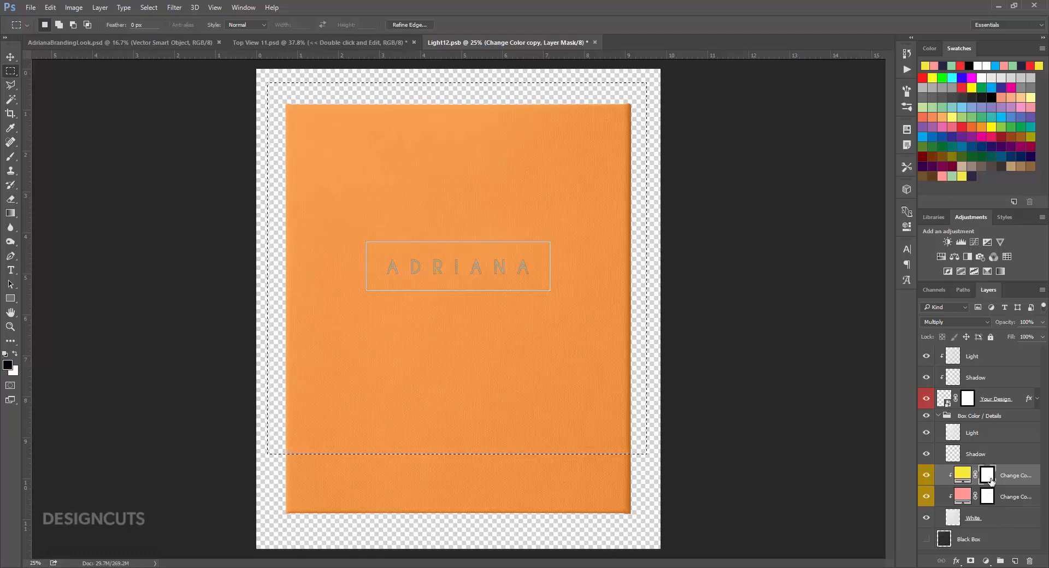
pyautogui.hotkey('alt', 'BackSpace')
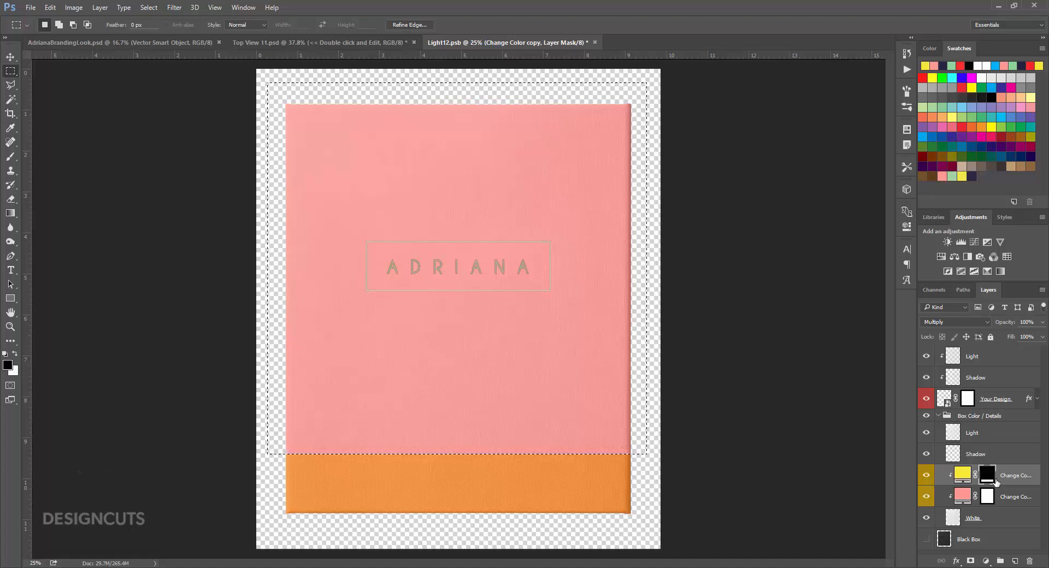
# Invert the selection, fill the bottom strip with black on the pink fill layer's mask, and deselect.
pyautogui.click(149, 7)
pyautogui.click(149, 51)
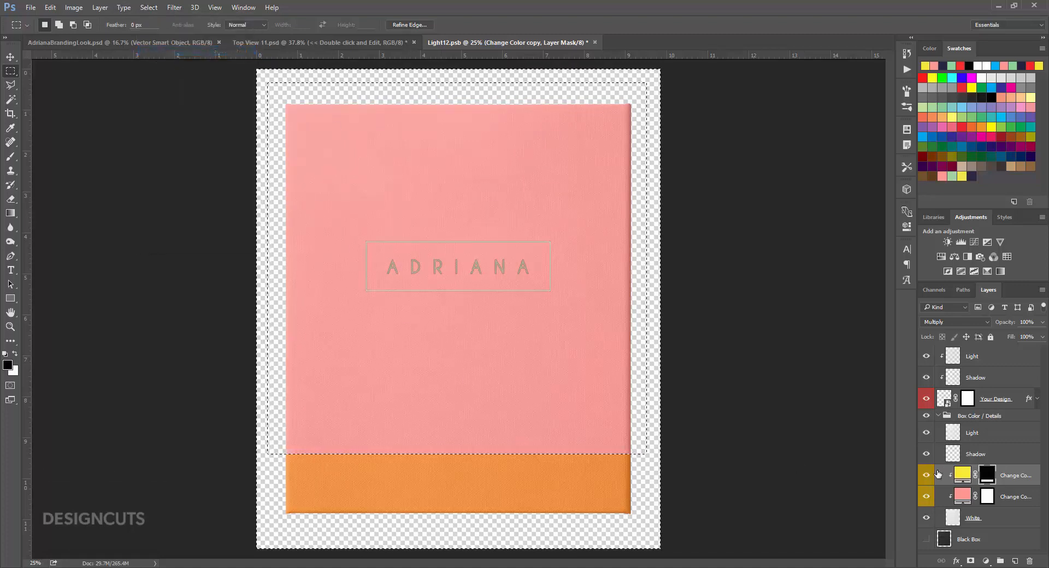
pyautogui.click(989, 498)
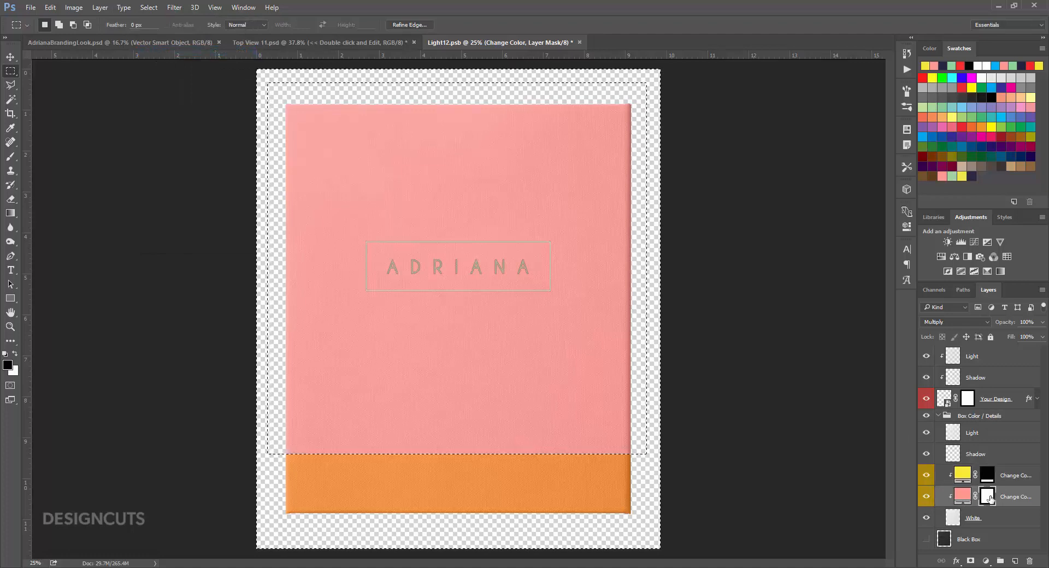
pyautogui.hotkey('alt', 'BackSpace')
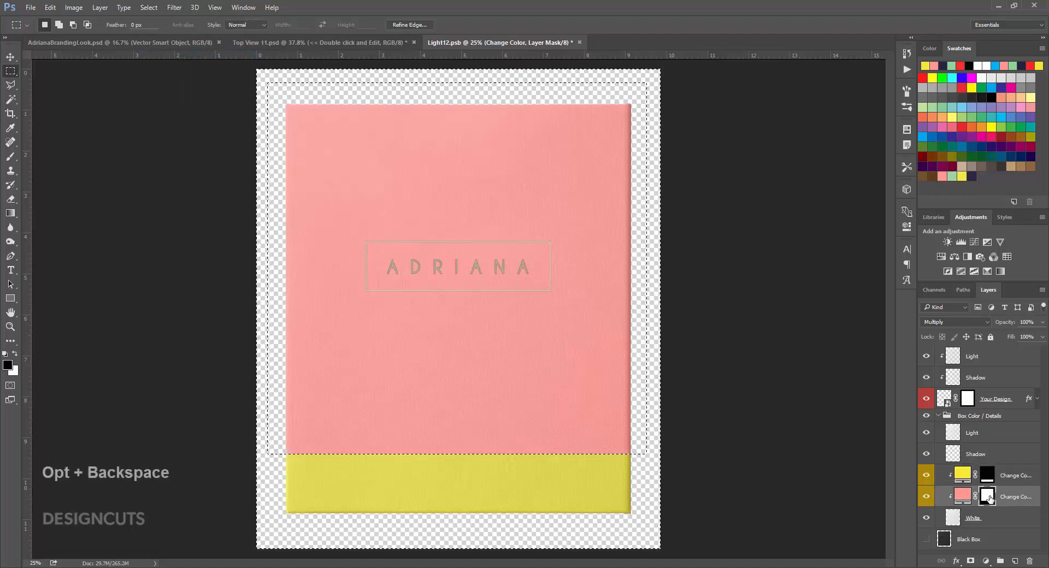
pyautogui.hotkey('ctrl', 'd')
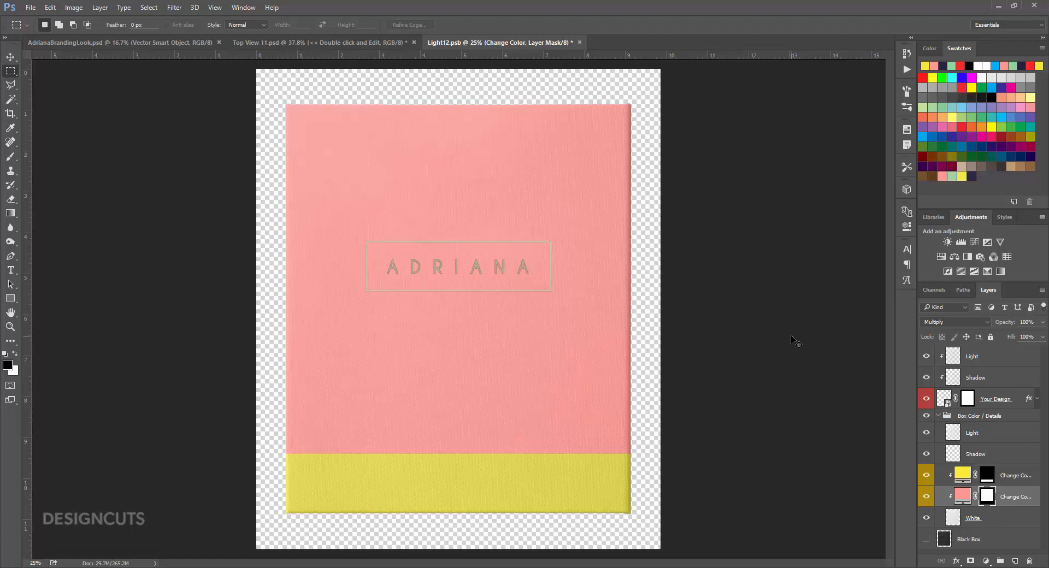
# Collapse the Box Color / Details group, reopen the Your Design smart object and move the logo slightly lower.
pyautogui.click(936, 418)
pyautogui.click(938, 416)
pyautogui.doubleClick(941, 401)
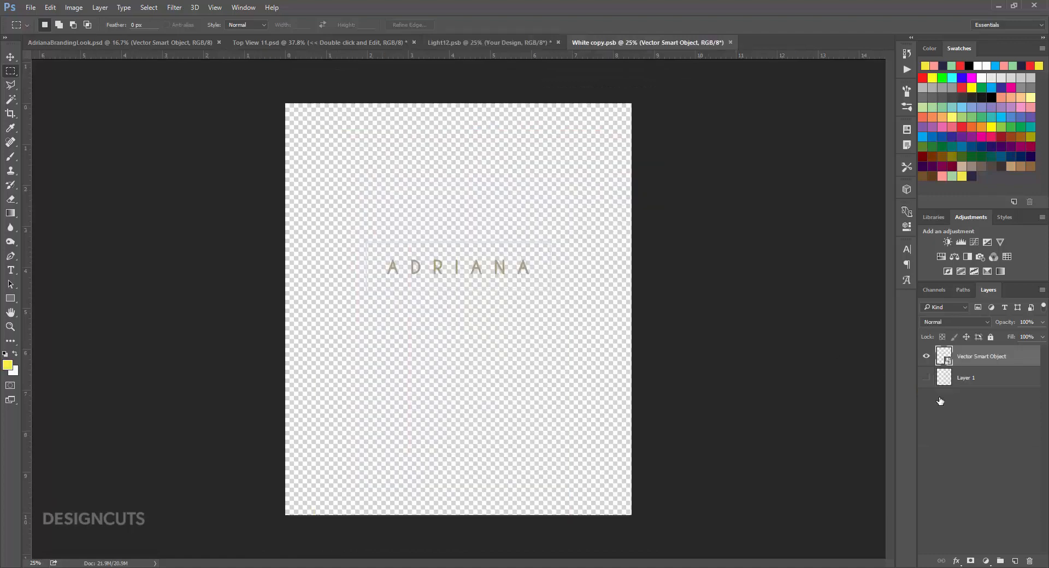
pyautogui.press('v')
pyautogui.moveTo(485, 268); pyautogui.dragTo(484, 278)
# Save and close White copy.psb and its parent Light12.psb to update the box in Top View 11.psd.
pyautogui.hotkey('ctrl', 's')
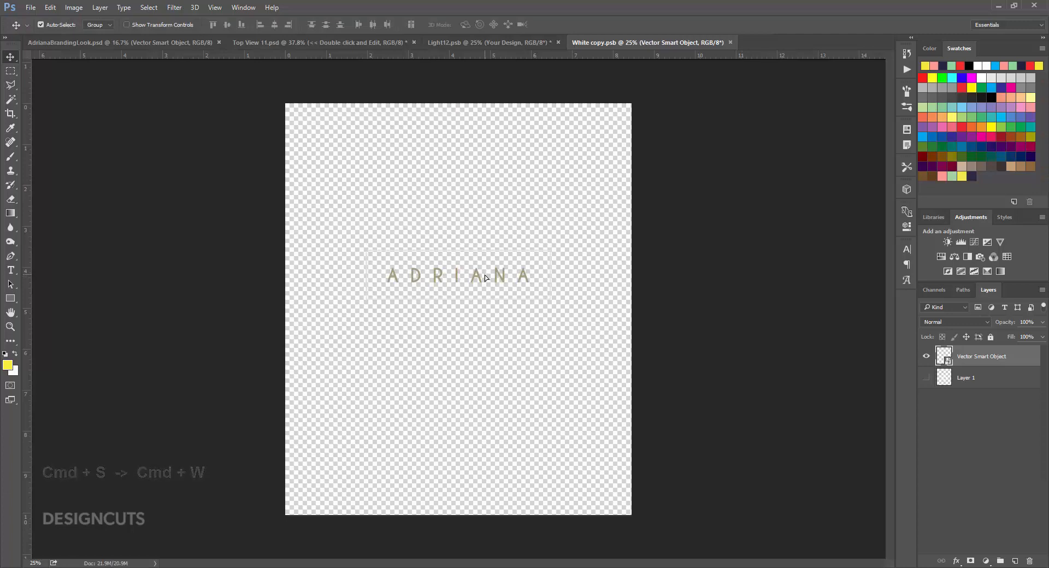
pyautogui.hotkey('ctrl', 'w')
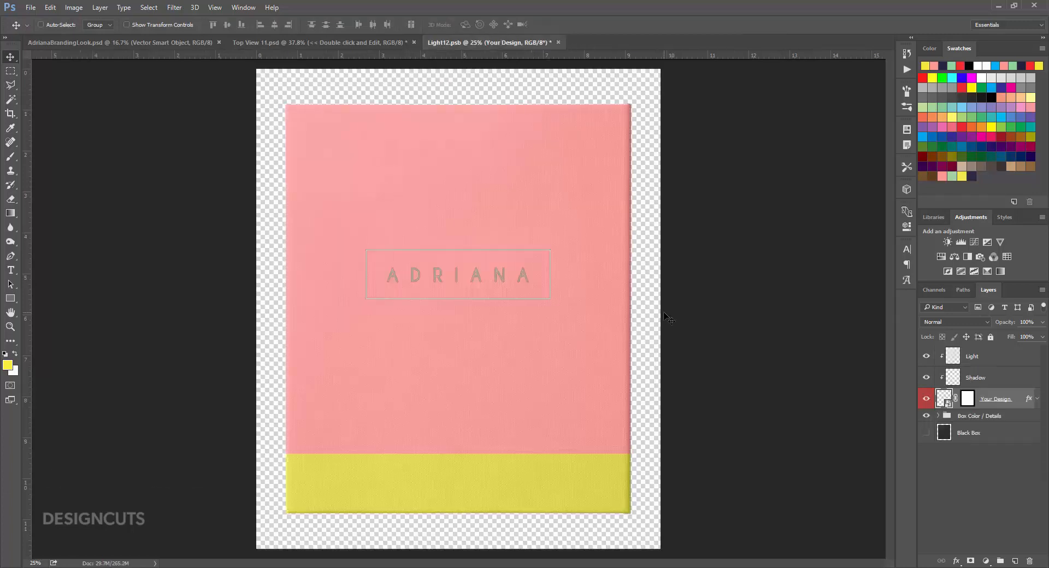
pyautogui.hotkey('ctrl', 's')
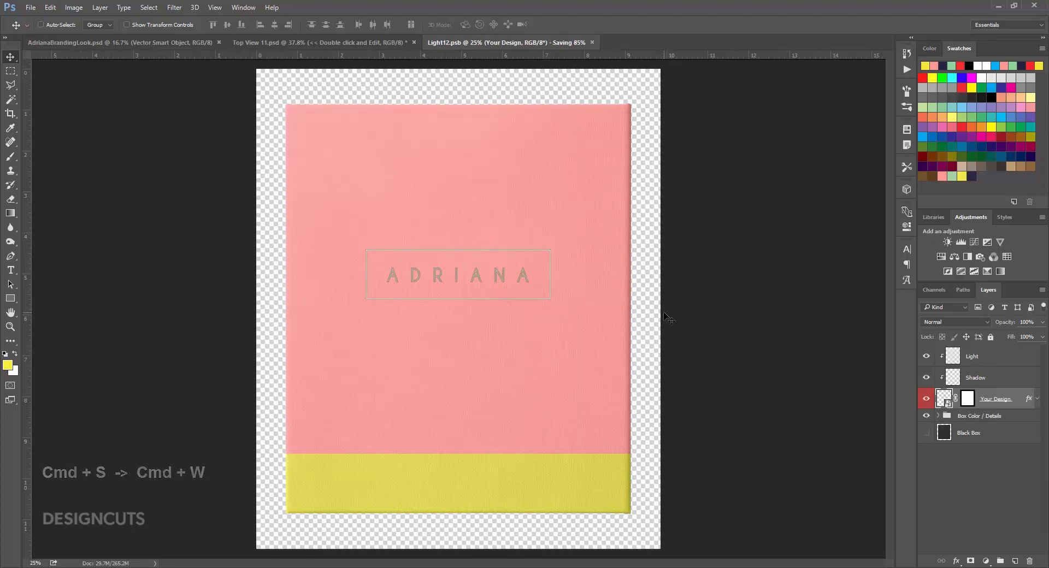
pyautogui.hotkey('ctrl', 'w')
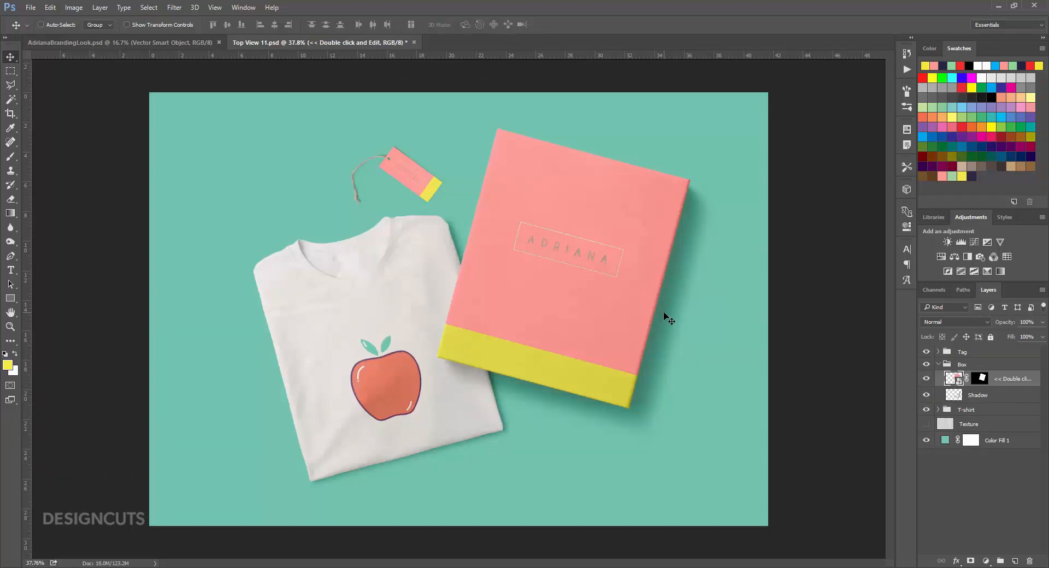
# Open the T-shirt Design smart object nested in the T-shirt group's Light111.psb and hide its apple artwork on Layer 1.
pyautogui.click(938, 364)
pyautogui.click(939, 377)
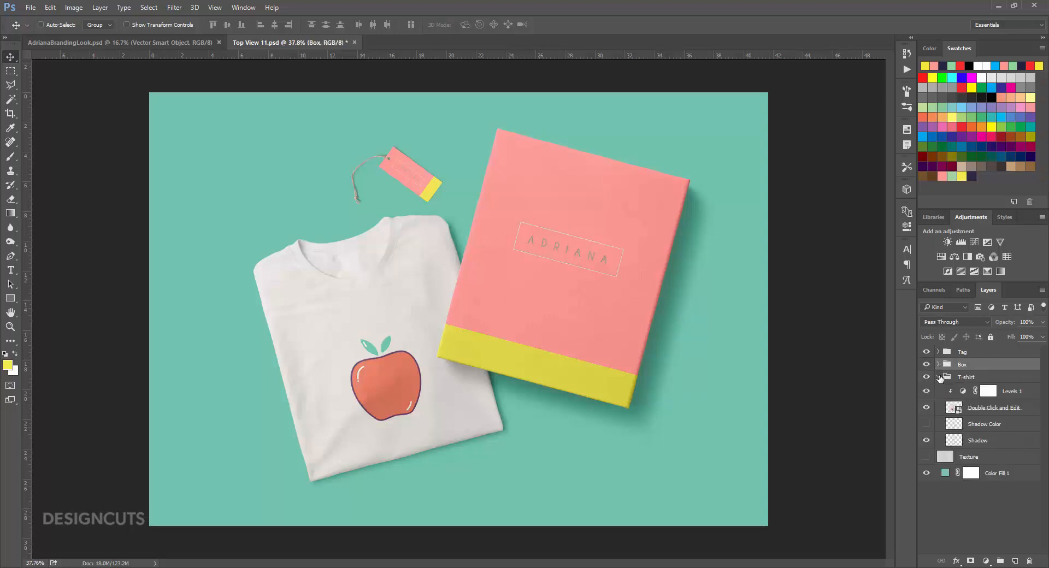
pyautogui.doubleClick(954, 408)
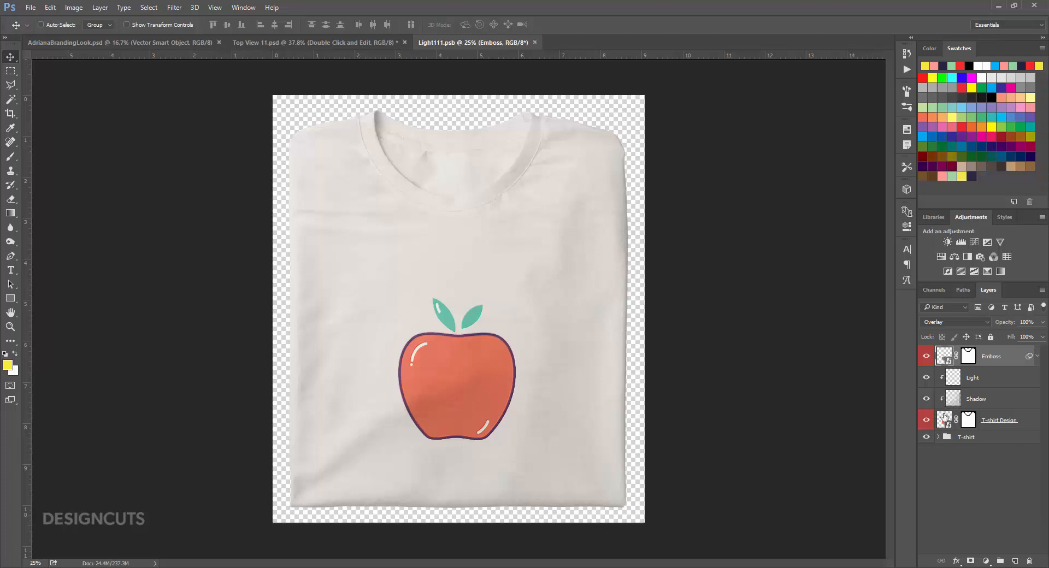
pyautogui.doubleClick(944, 419)
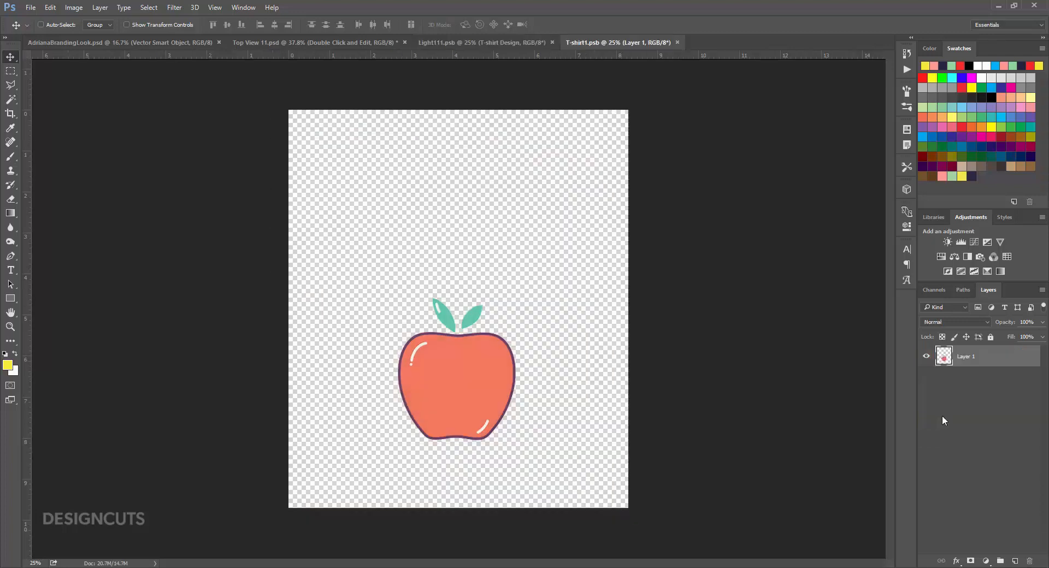
pyautogui.click(926, 356)
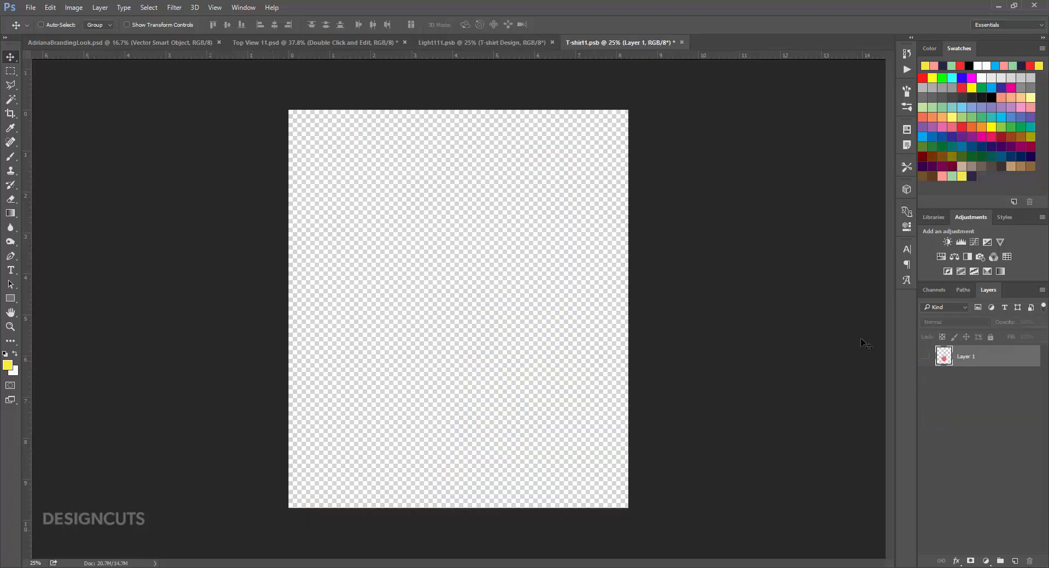
# Place the styledstock-101 floral image from the Floral-Deco folder as a linked file in T-shirt1.psb.
pyautogui.click(27, 8)
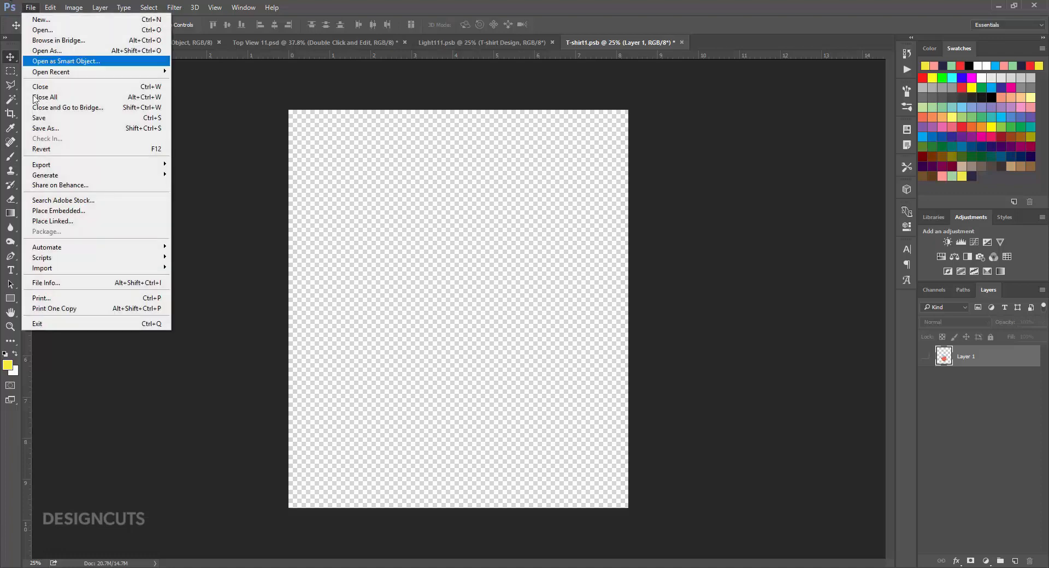
pyautogui.click(56, 224)
pyautogui.doubleClick(440, 231)
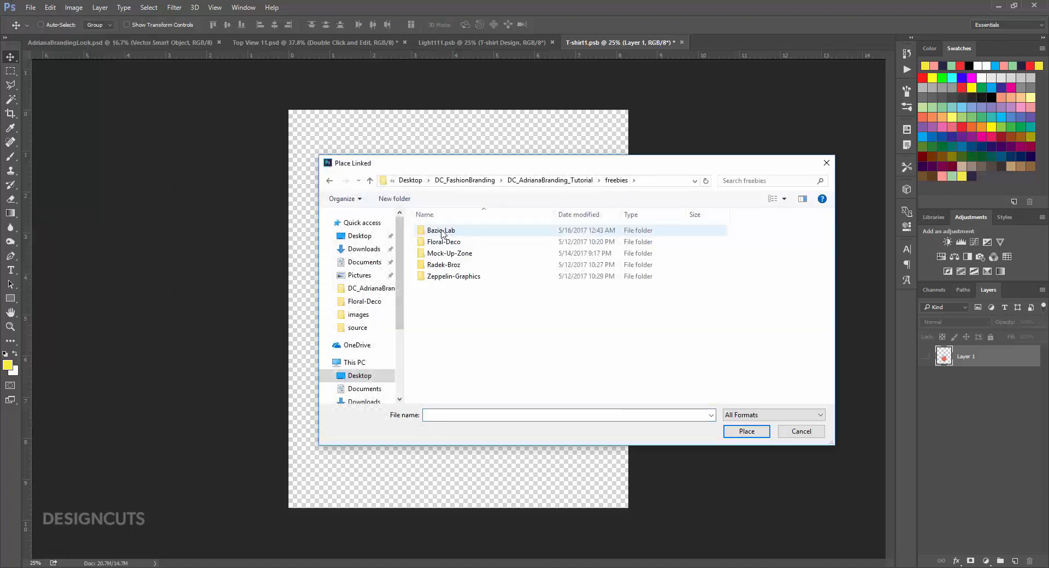
pyautogui.doubleClick(444, 244)
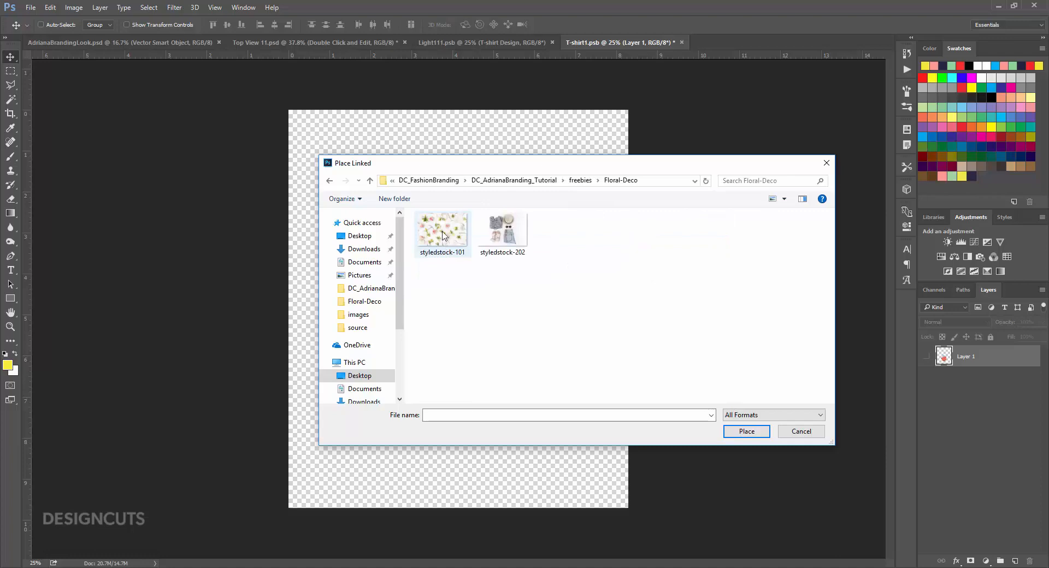
pyautogui.click(444, 235)
pyautogui.click(747, 431)
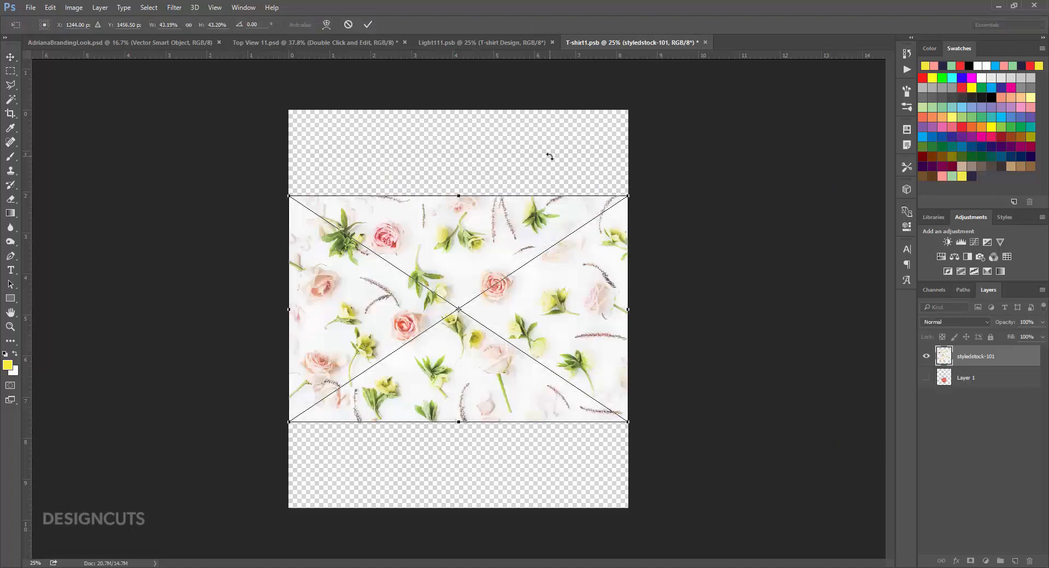
# Scale the floral image to about 78% so it covers the whole canvas, commit it, and save and close T-shirt1.psb.
pyautogui.moveTo(629, 195); pyautogui.dragTo(764, 105)
pyautogui.moveTo(286, 422); pyautogui.dragTo(155, 514)
pyautogui.press('Return')
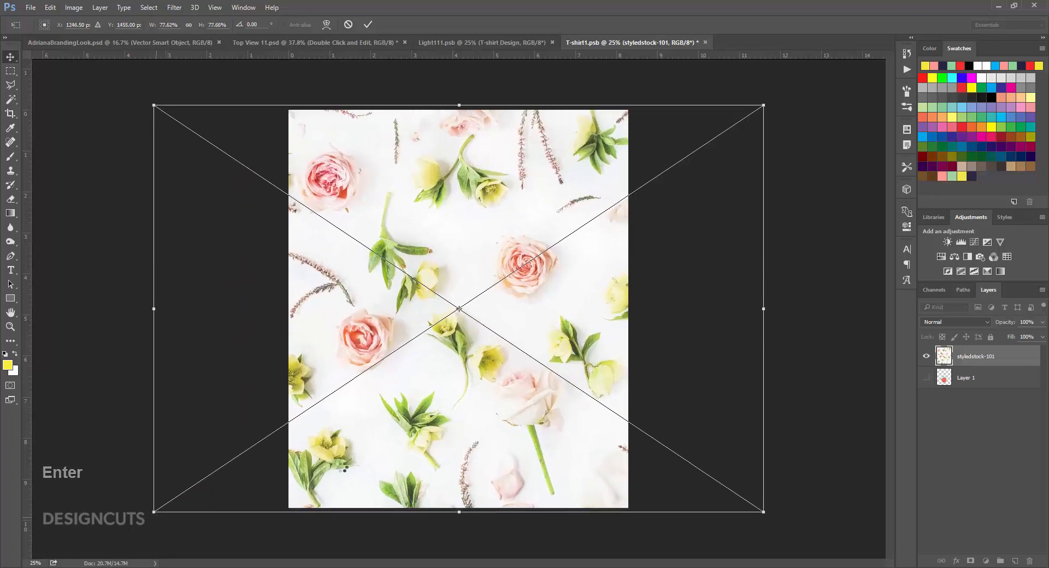
pyautogui.hotkey('ctrl', 's')
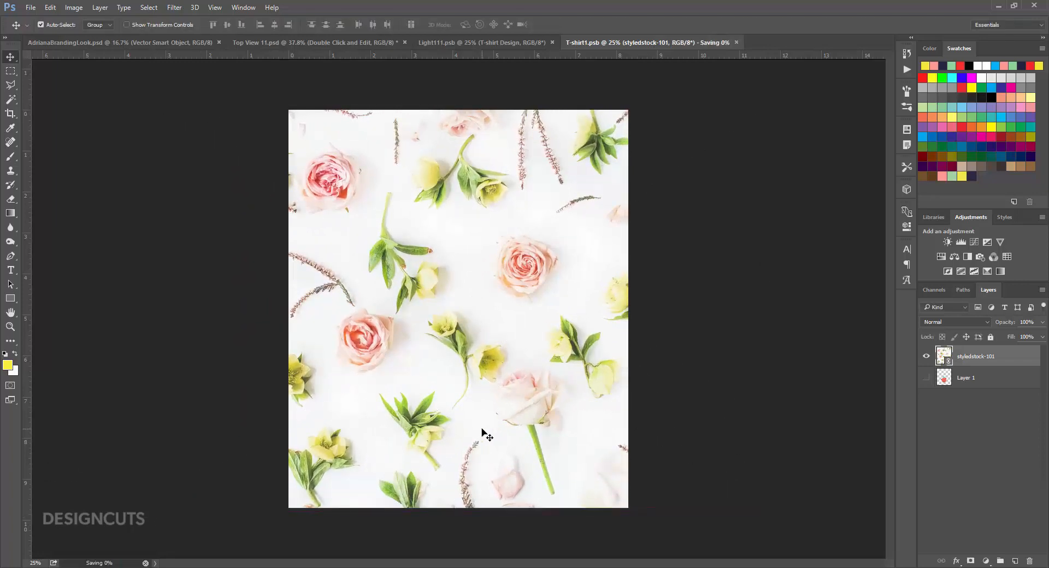
pyautogui.hotkey('ctrl', 'w')
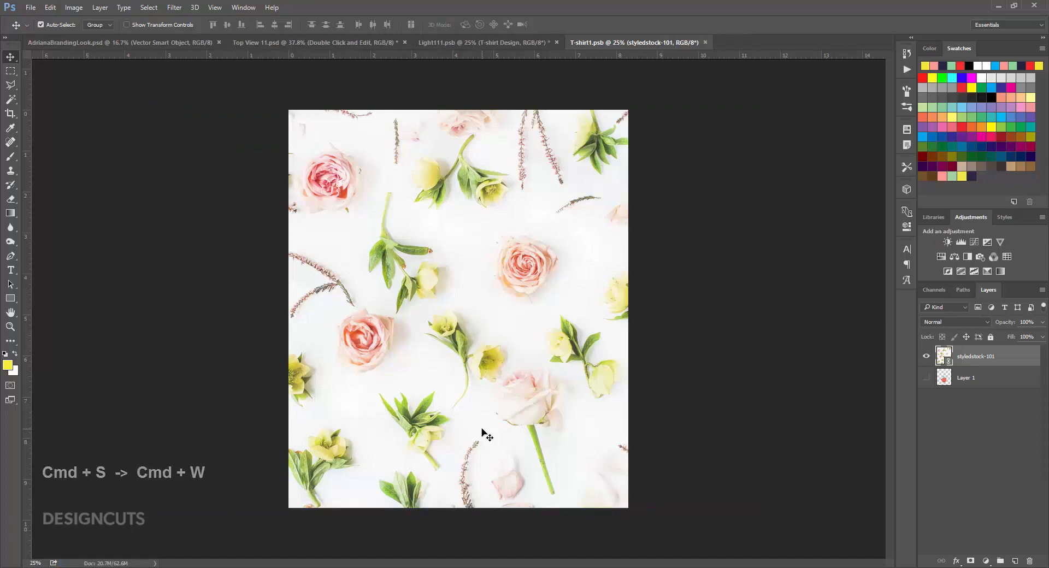
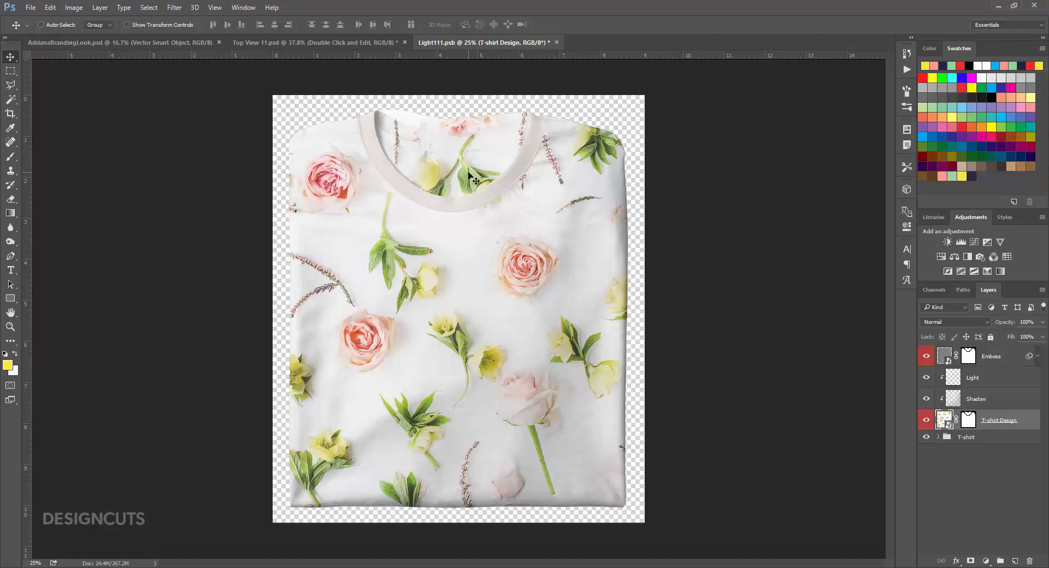
# Set up the Brush tool with the Hard Round tip at 100% opacity for masking the T-shirt's collar.
pyautogui.hotkey('ctrl', '+')
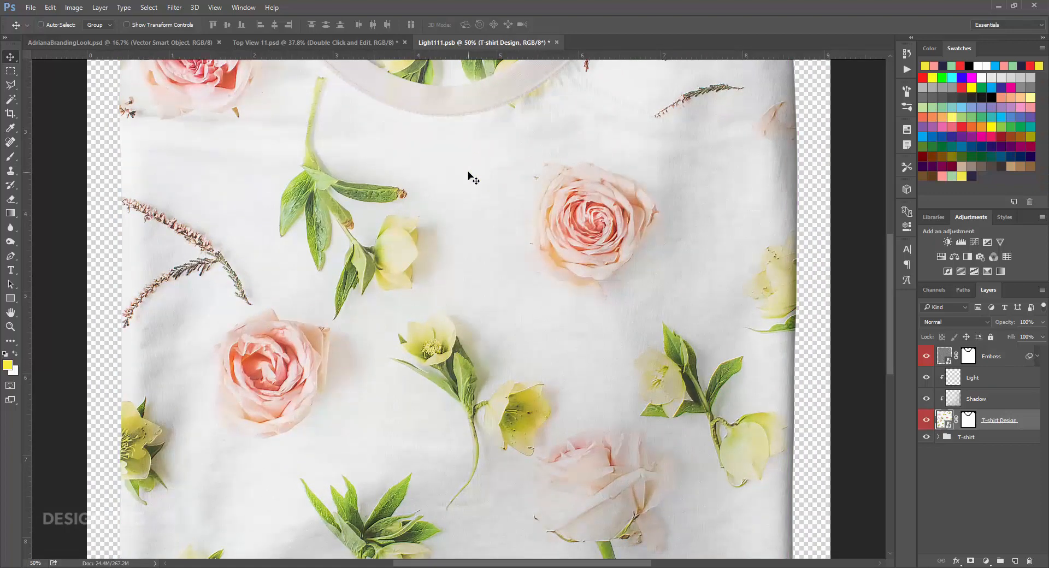
pyautogui.moveTo(482, 129); pyautogui.dragTo(488, 375)
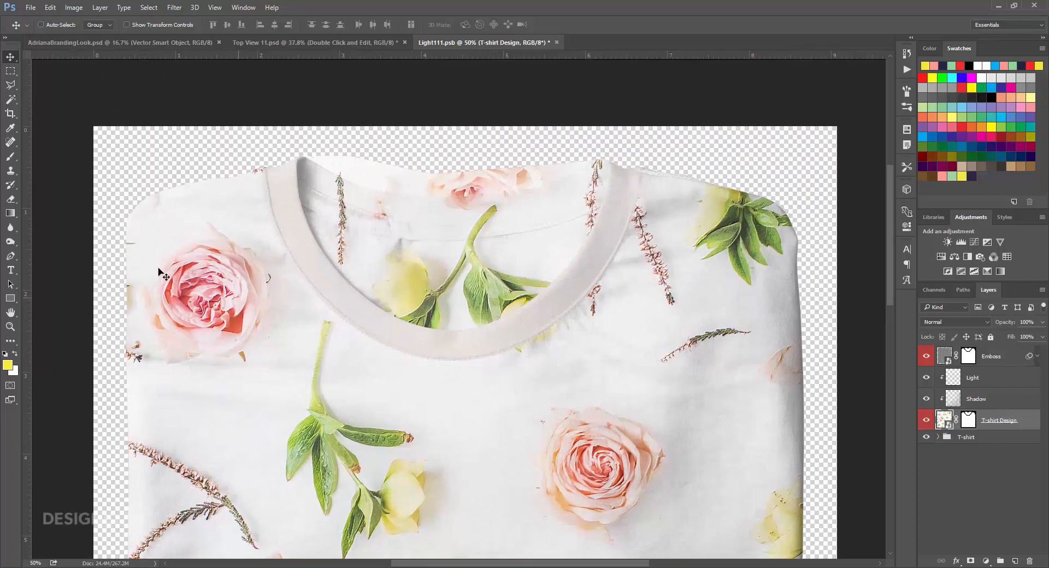
pyautogui.click(10, 158)
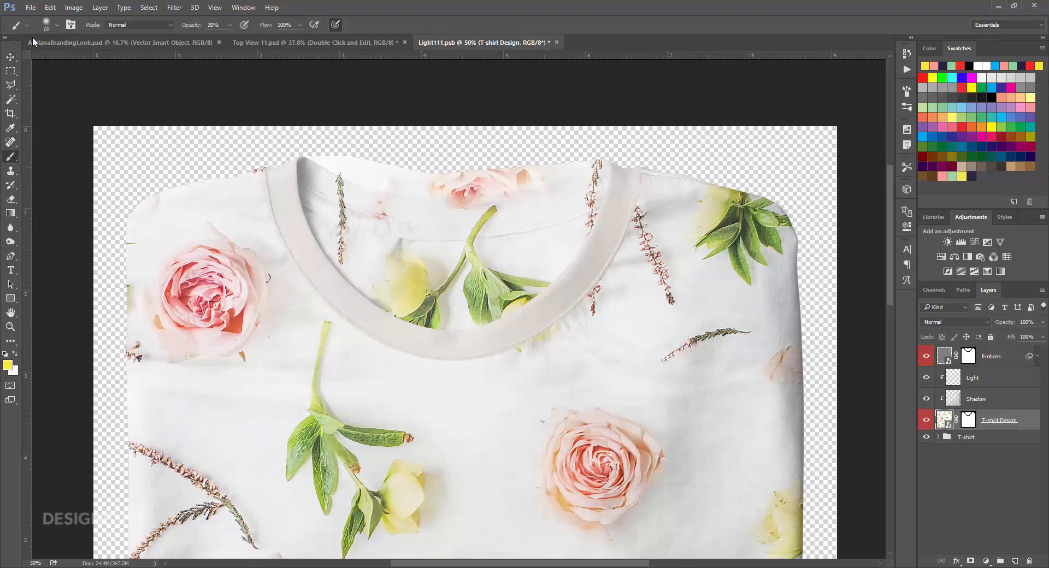
pyautogui.click(57, 24)
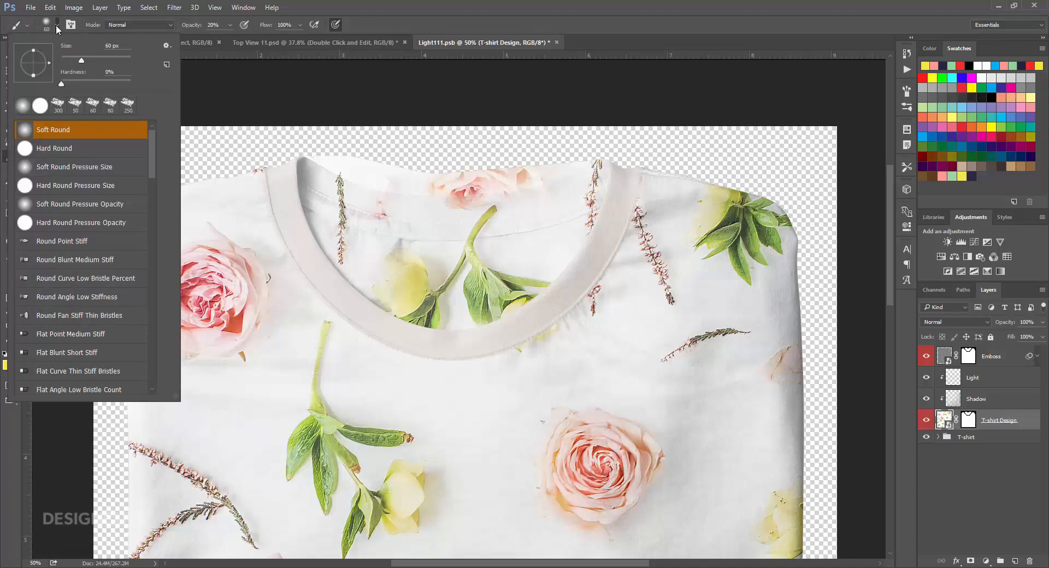
pyautogui.click(37, 151)
pyautogui.click(230, 24)
pyautogui.click(230, 25)
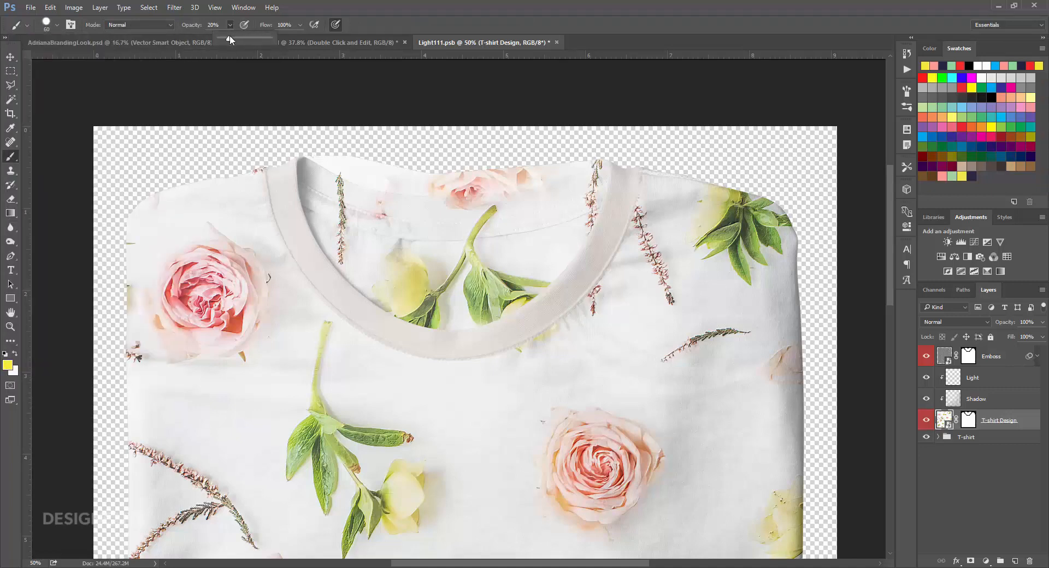
pyautogui.moveTo(229, 36); pyautogui.dragTo(286, 37)
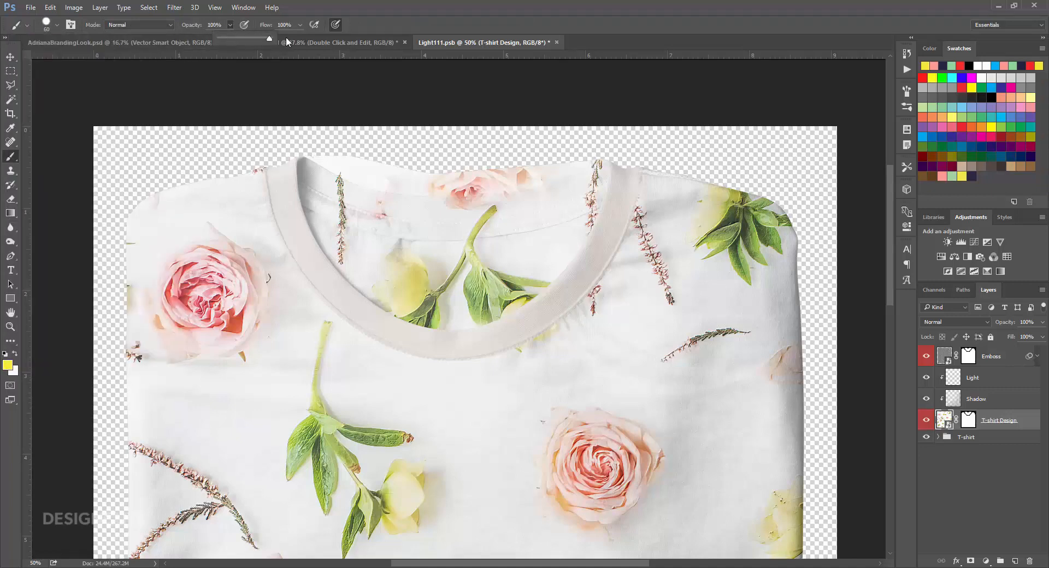
# Paint black with a 200 px brush on the T-shirt Design and Emboss layer masks to hide the floral pattern inside the collar.
pyautogui.click(970, 419)
pyautogui.click(970, 420)
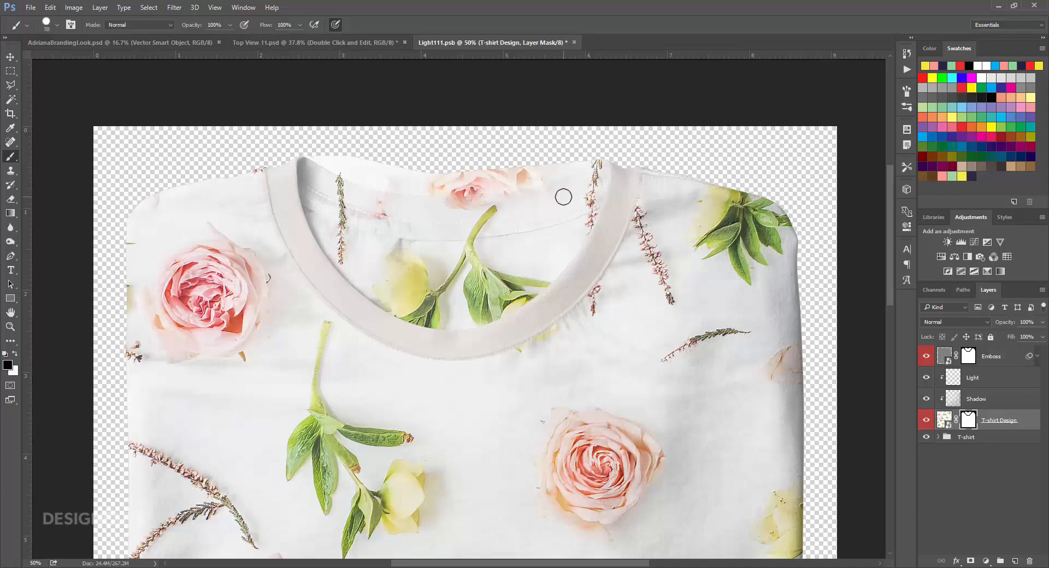
pyautogui.press(']')
pyautogui.press(']')
pyautogui.press(']')
pyautogui.press(']')
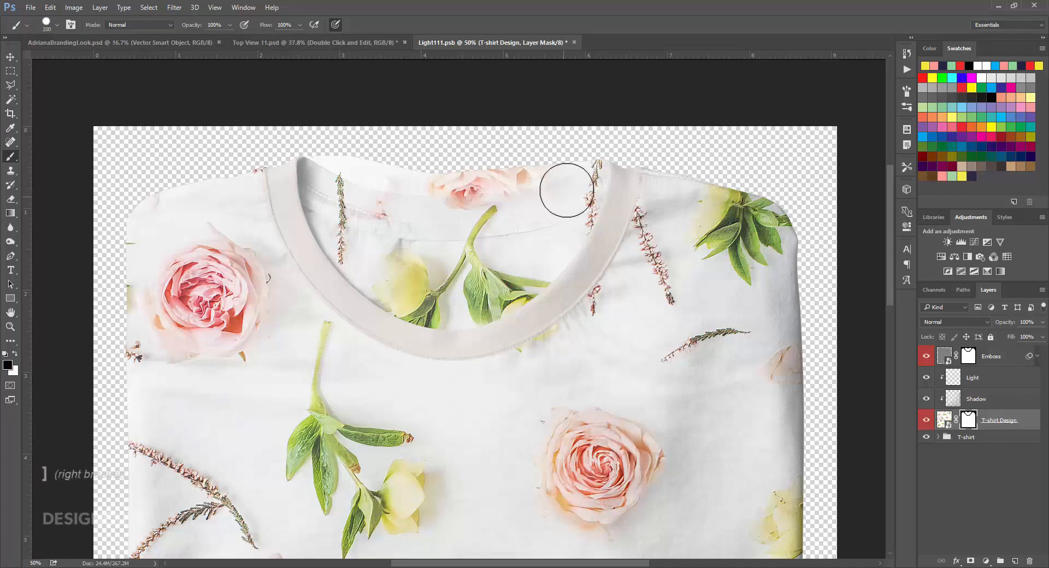
pyautogui.click(590, 157)
pyautogui.moveTo(590, 157)
pyautogui.mouseDown()
pyautogui.moveTo(590, 182)
pyautogui.moveTo(557, 250)
pyautogui.moveTo(524, 289)
pyautogui.moveTo(457, 313)
pyautogui.moveTo(417, 309)
pyautogui.moveTo(352, 263)
pyautogui.moveTo(303, 165)
pyautogui.moveTo(476, 177)
pyautogui.moveTo(548, 164)
pyautogui.moveTo(536, 215)
pyautogui.moveTo(489, 257)
pyautogui.moveTo(435, 267)
pyautogui.moveTo(377, 234)
pyautogui.moveTo(335, 187)
pyautogui.moveTo(396, 215)
pyautogui.moveTo(486, 203)
pyautogui.moveTo(510, 212)
pyautogui.moveTo(439, 267)
pyautogui.moveTo(485, 189)
pyautogui.moveTo(316, 159)
pyautogui.mouseUp()
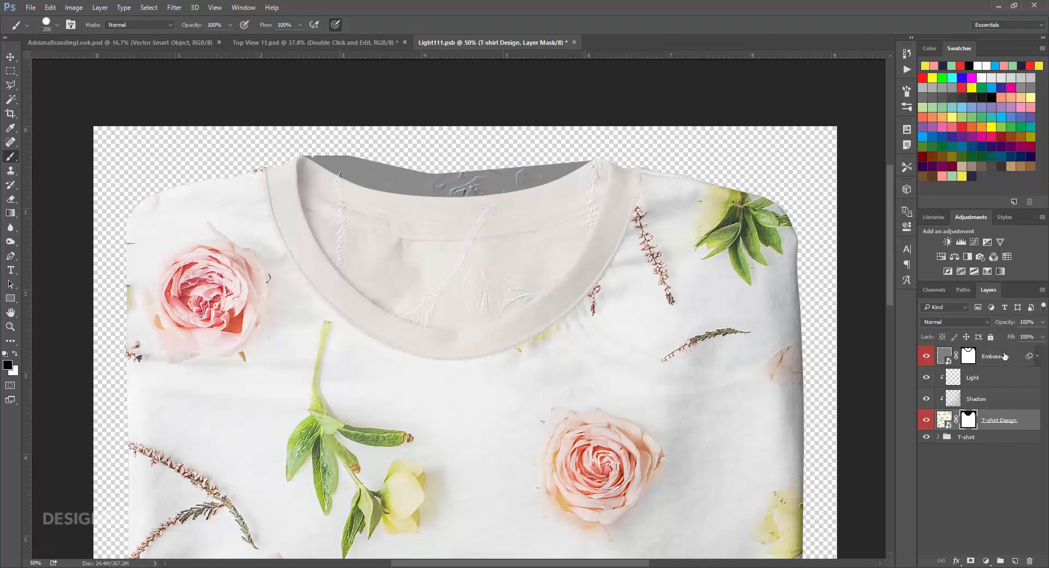
pyautogui.click(967, 355)
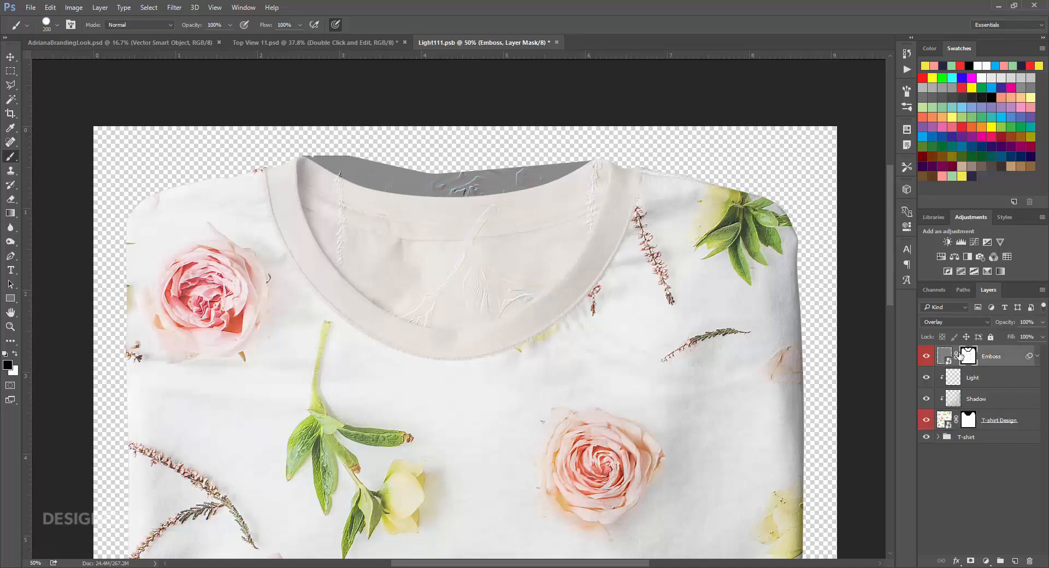
pyautogui.moveTo(599, 155)
pyautogui.mouseDown()
pyautogui.moveTo(546, 264)
pyautogui.moveTo(470, 306)
pyautogui.moveTo(407, 300)
pyautogui.moveTo(352, 255)
pyautogui.moveTo(323, 180)
pyautogui.moveTo(333, 162)
pyautogui.moveTo(484, 173)
pyautogui.moveTo(584, 150)
pyautogui.moveTo(388, 241)
pyautogui.moveTo(520, 243)
pyautogui.moveTo(435, 283)
pyautogui.moveTo(573, 211)
pyautogui.moveTo(466, 295)
pyautogui.moveTo(382, 276)
pyautogui.moveTo(310, 190)
pyautogui.moveTo(459, 302)
pyautogui.moveTo(583, 218)
pyautogui.moveTo(600, 158)
pyautogui.mouseUp()
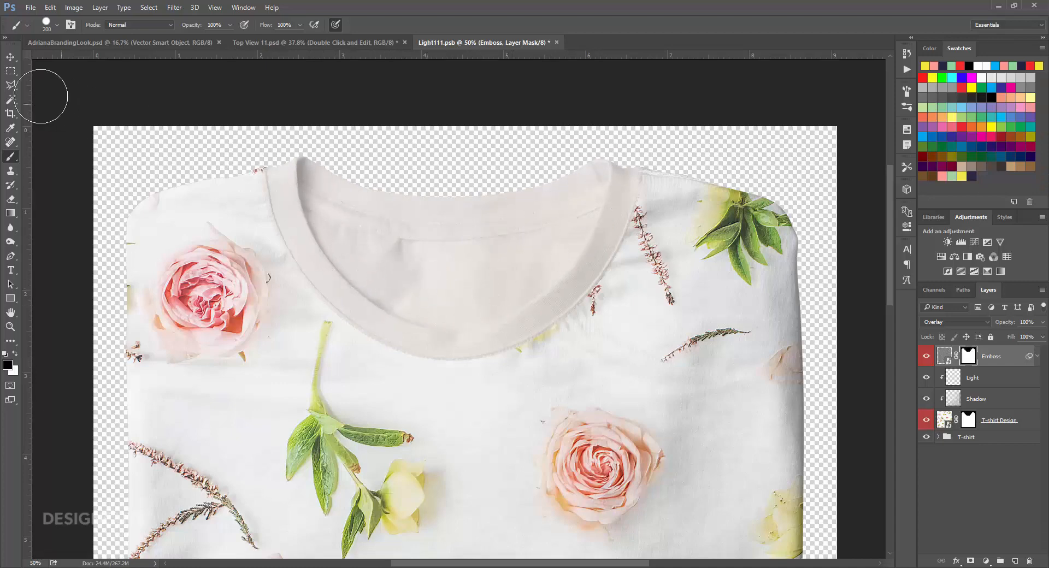
# Save and close Light111.psb to update the T-shirt in Top View 11.psd.
pyautogui.click(10, 56)
pyautogui.hotkey('ctrl', '0')
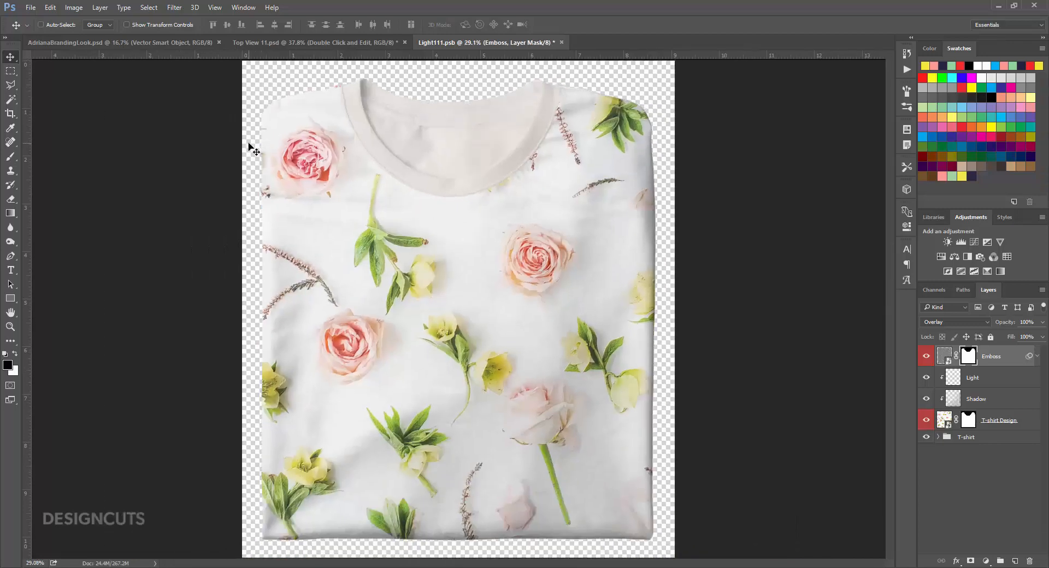
pyautogui.hotkey('ctrl', 's')
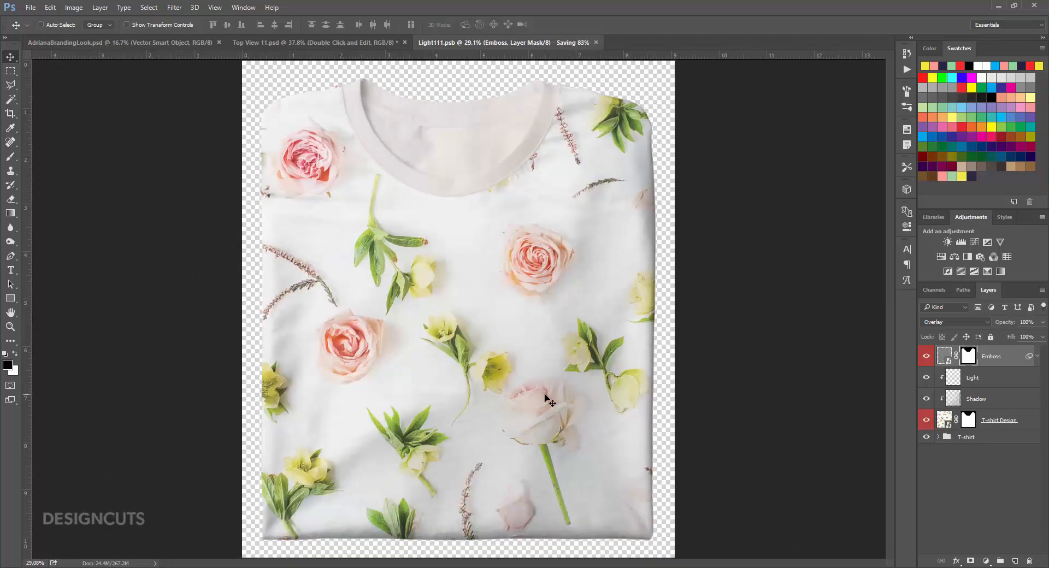
pyautogui.hotkey('ctrl', 'w')
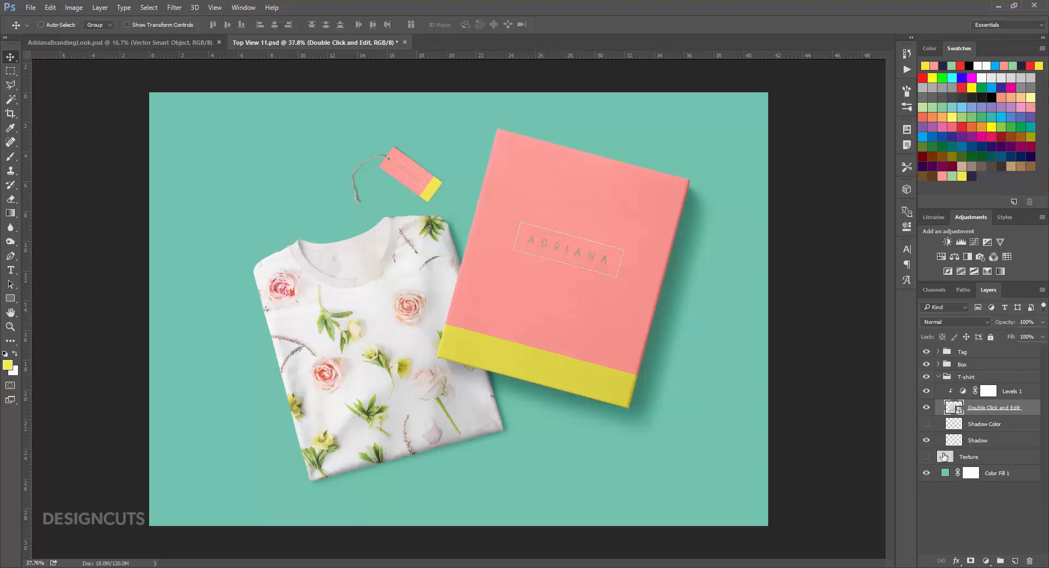
# Change the Color Fill 1 background to muted purple with RGB 113, 114, 141.
pyautogui.doubleClick(946, 474)
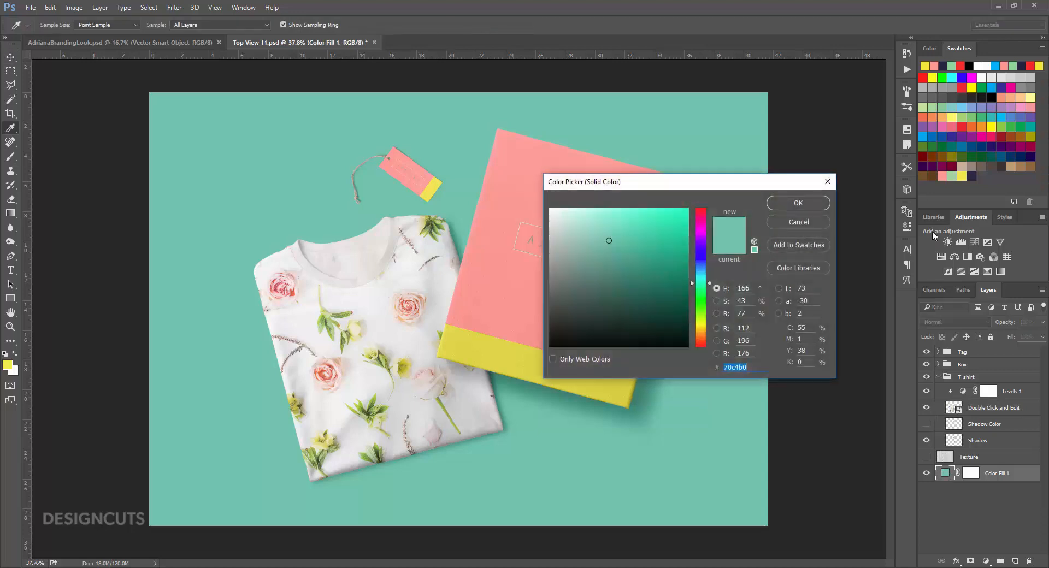
pyautogui.click(973, 176)
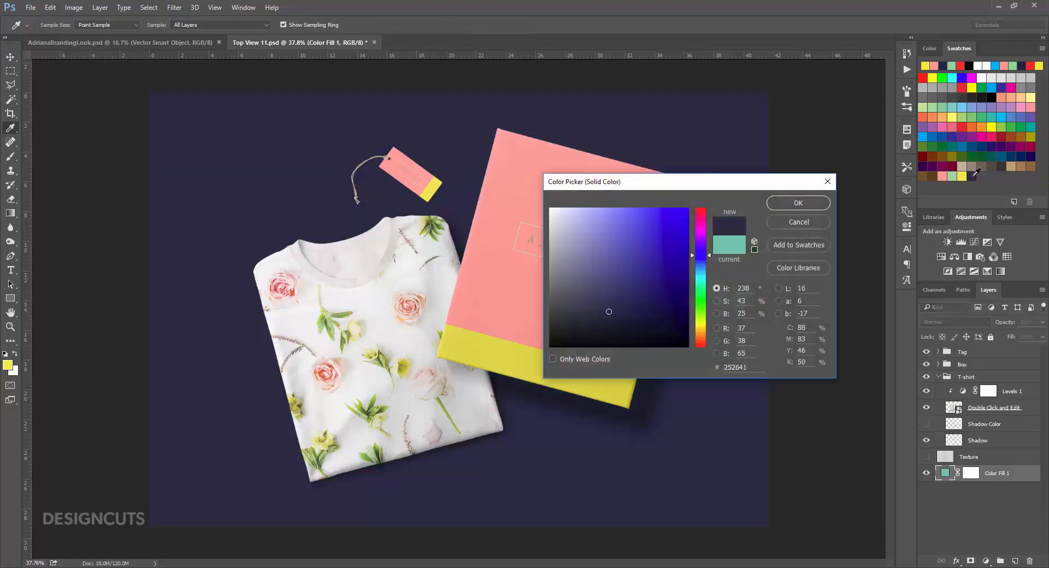
pyautogui.click(726, 329)
pyautogui.write('113')
pyautogui.press('Tab')
pyautogui.write('114')
pyautogui.press('Tab')
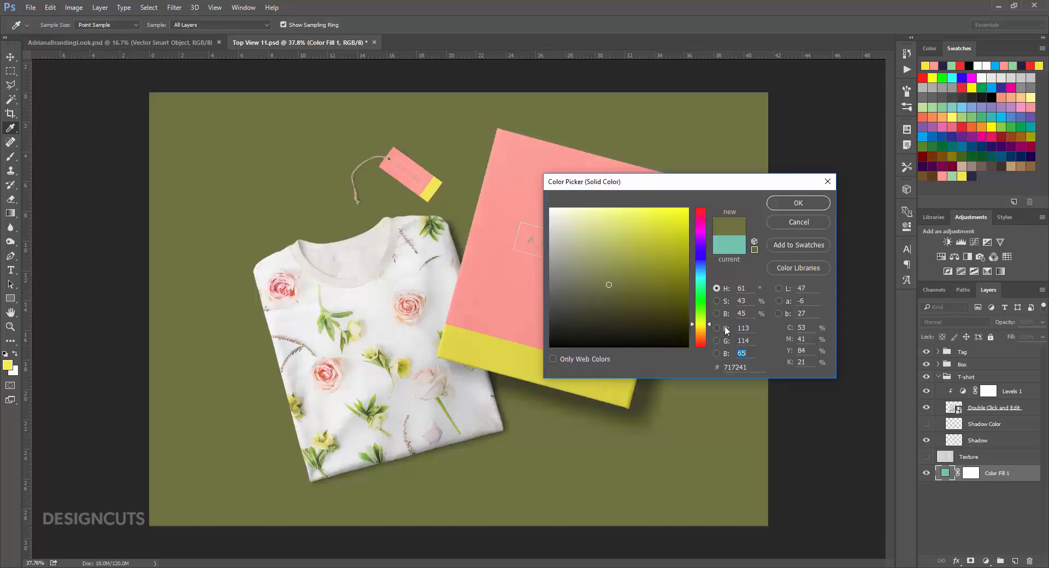
pyautogui.write('141')
pyautogui.press('Tab')
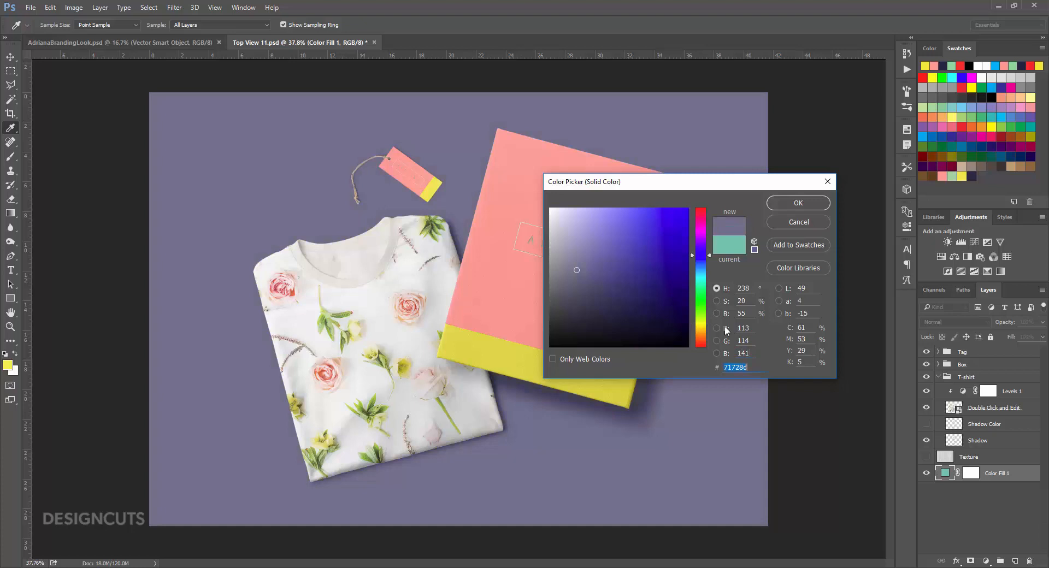
pyautogui.click(798, 203)
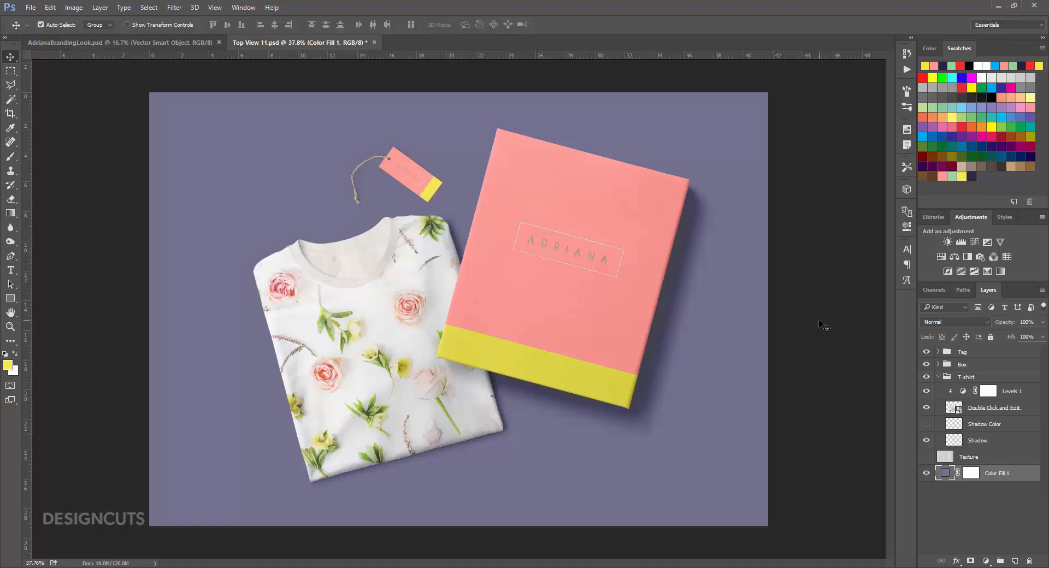
# Save the mockup as AdrianaBranding_ShirtBoxTag in Photoshop format in the DC_AdrianaBranding_Tutorial folder with maximized compatibility, and close it.
pyautogui.hotkey('ctrl', 'shift', 's')
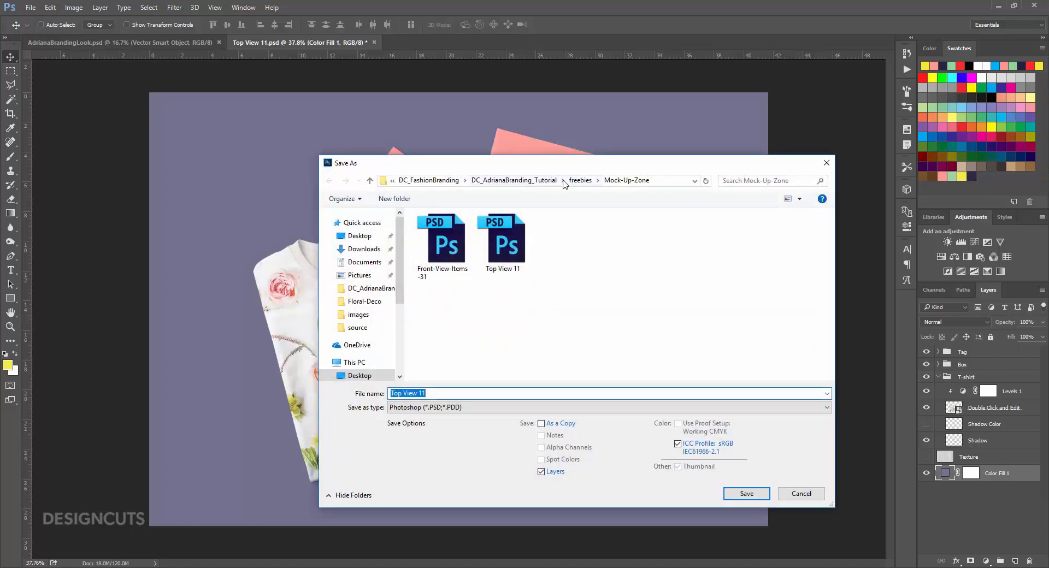
pyautogui.click(516, 180)
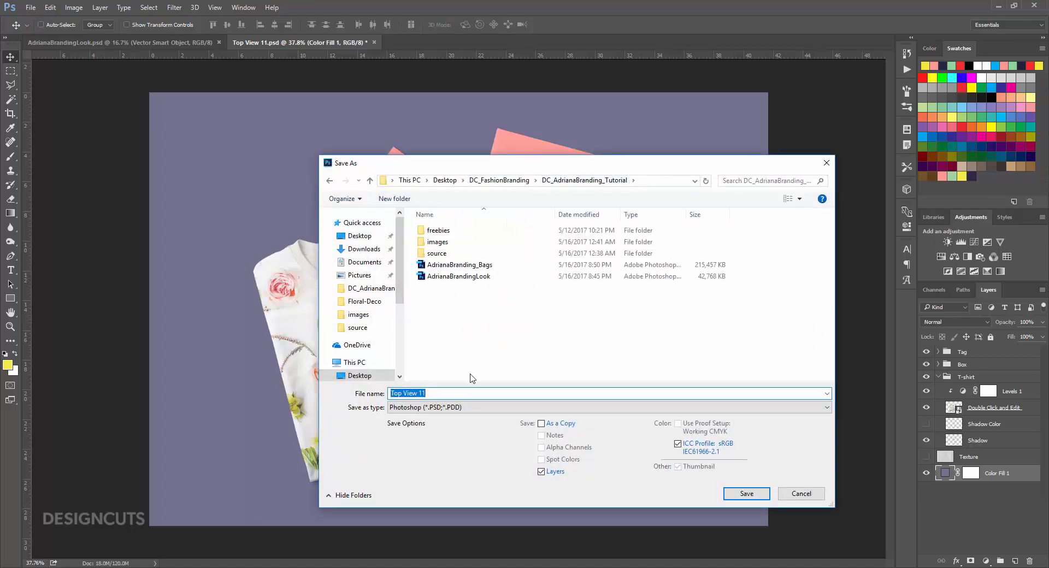
pyautogui.write('AdrianaBr')
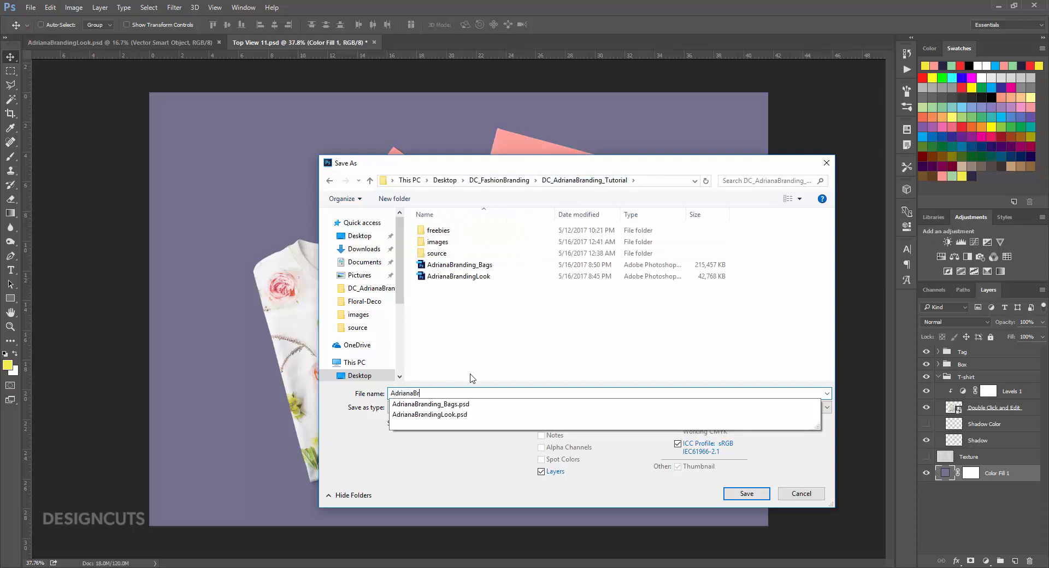
pyautogui.write('anding_ShirtBoxTag')
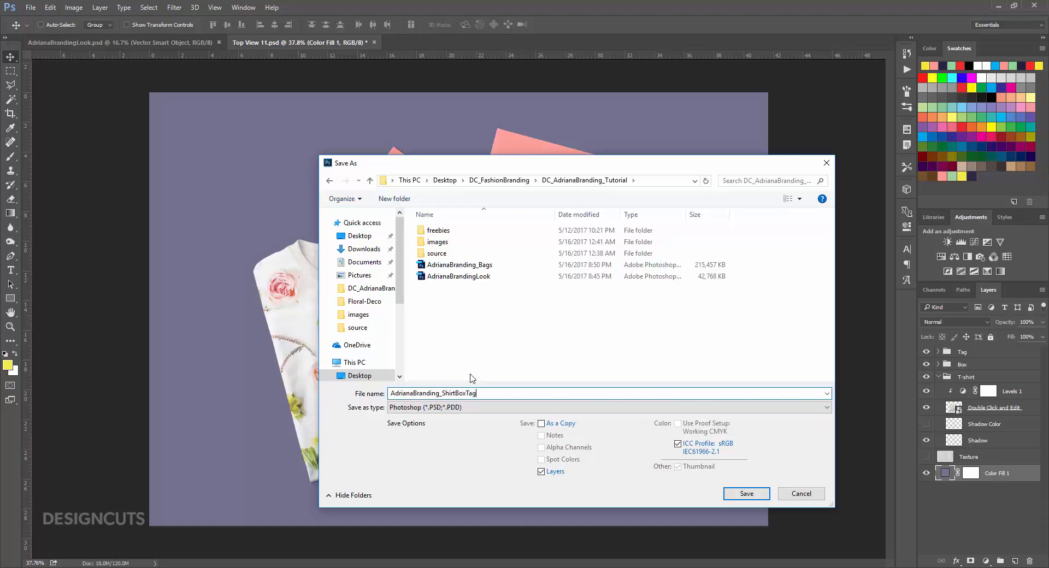
pyautogui.press('Return')
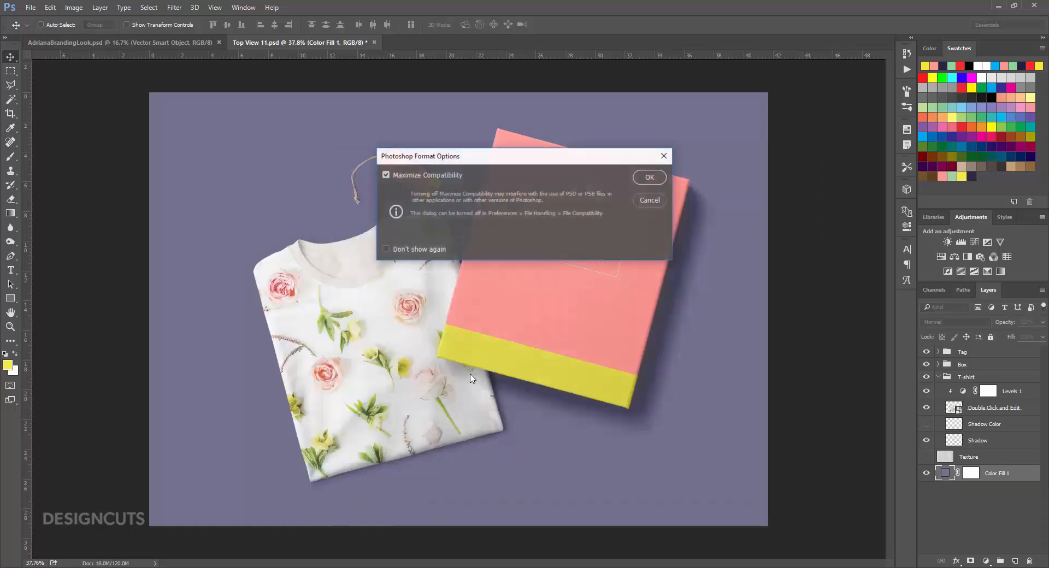
pyautogui.press('Return')
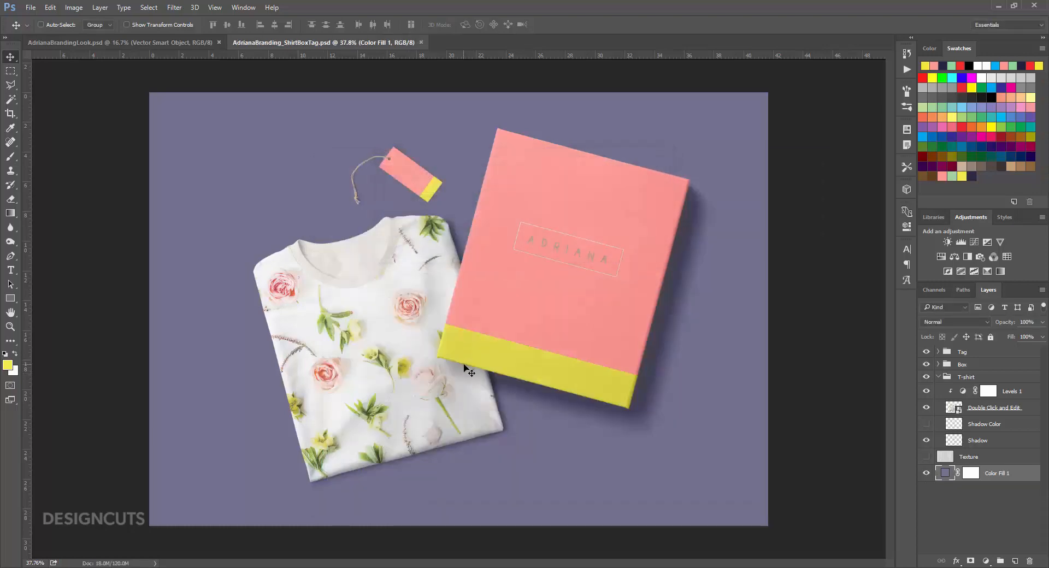
pyautogui.click(421, 42)
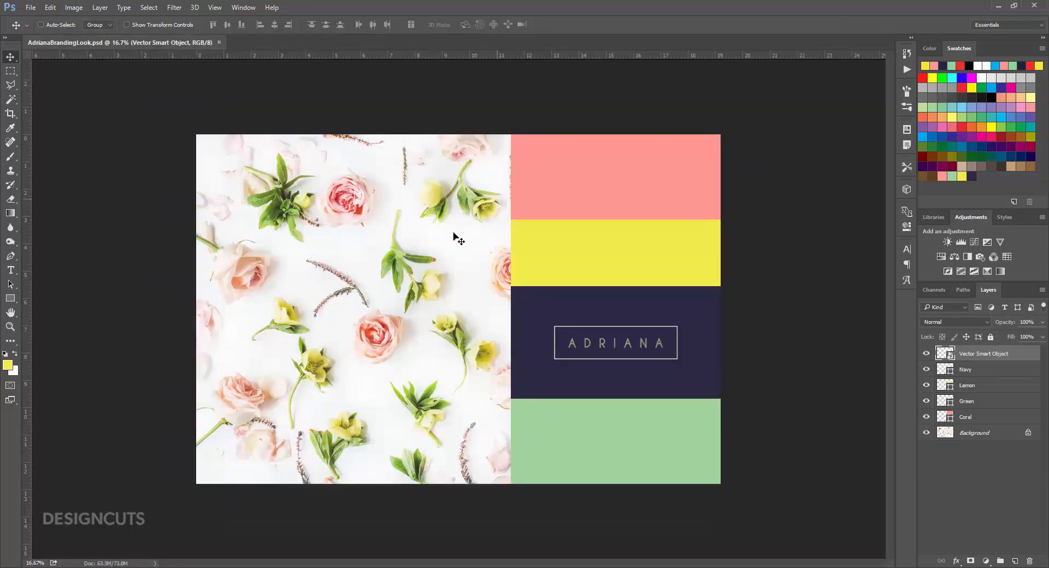
# Open One-Side-Card-Layouts_Freebie from the Zeppelin-Graphics freebies folder, leaving its missing fonts unresolved.
pyautogui.hotkey('alt', 'Tab')
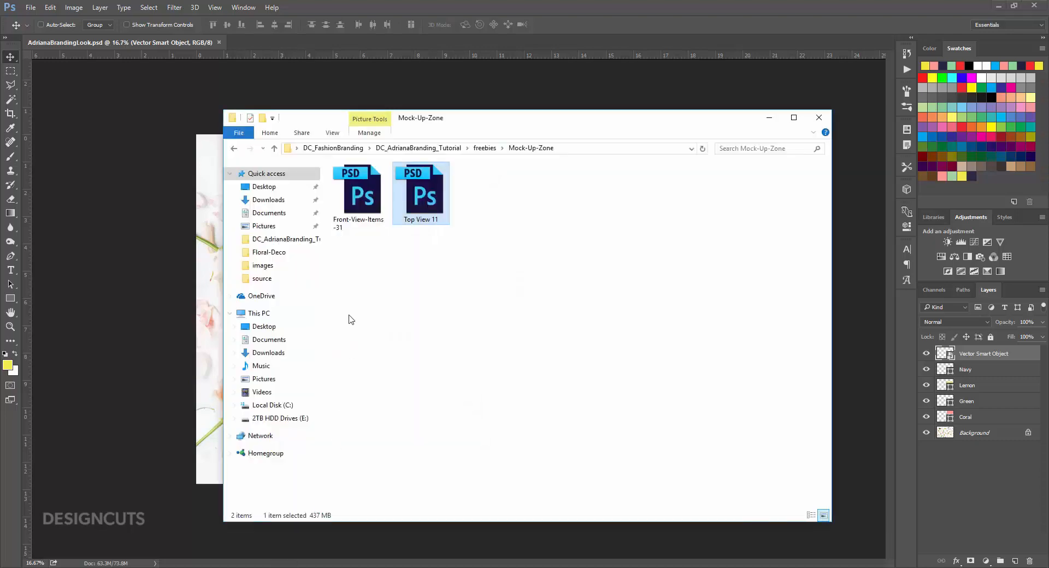
pyautogui.click(237, 149)
pyautogui.doubleClick(366, 228)
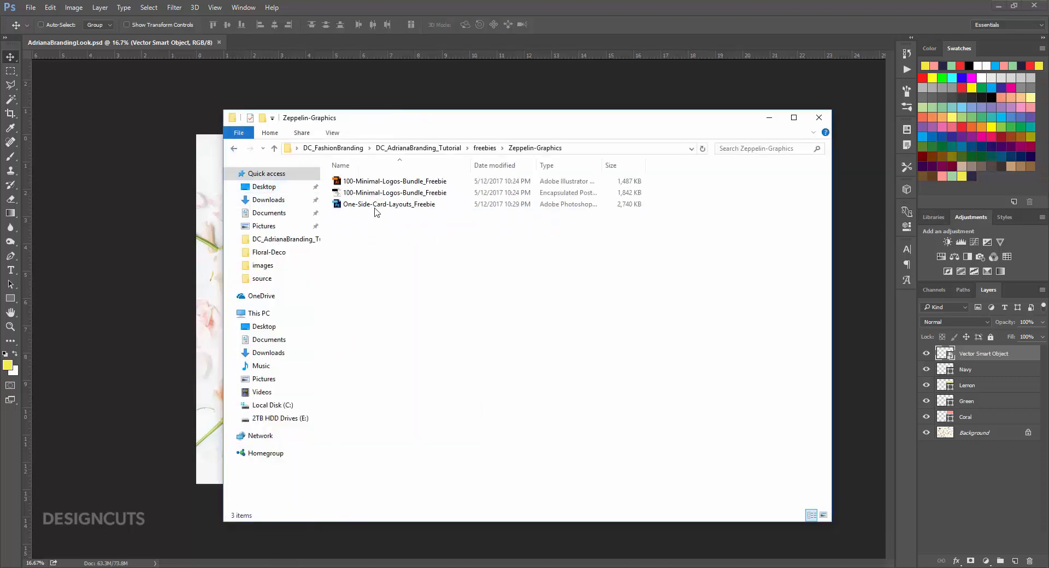
pyautogui.doubleClick(381, 206)
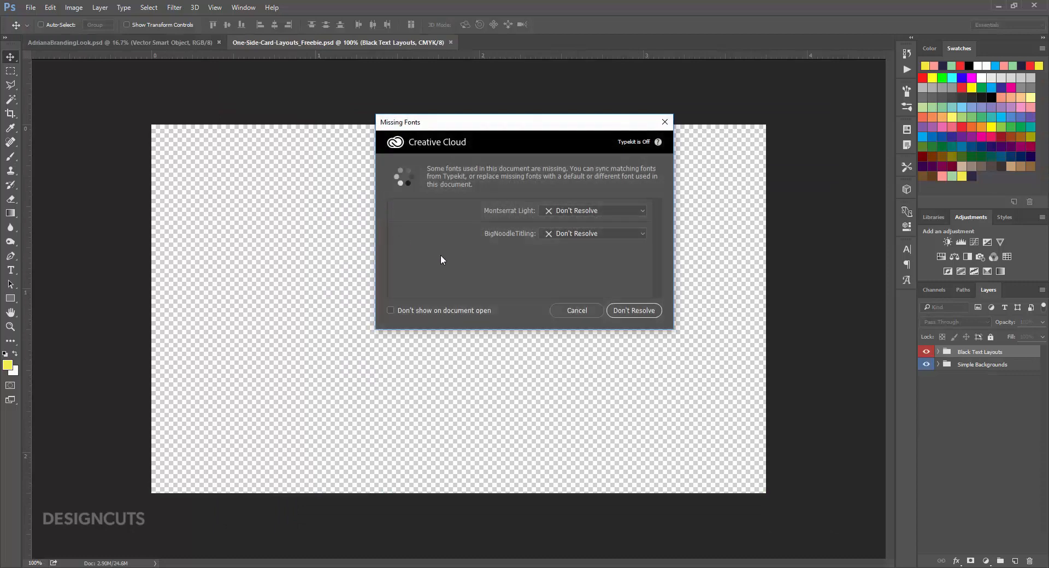
pyautogui.click(647, 311)
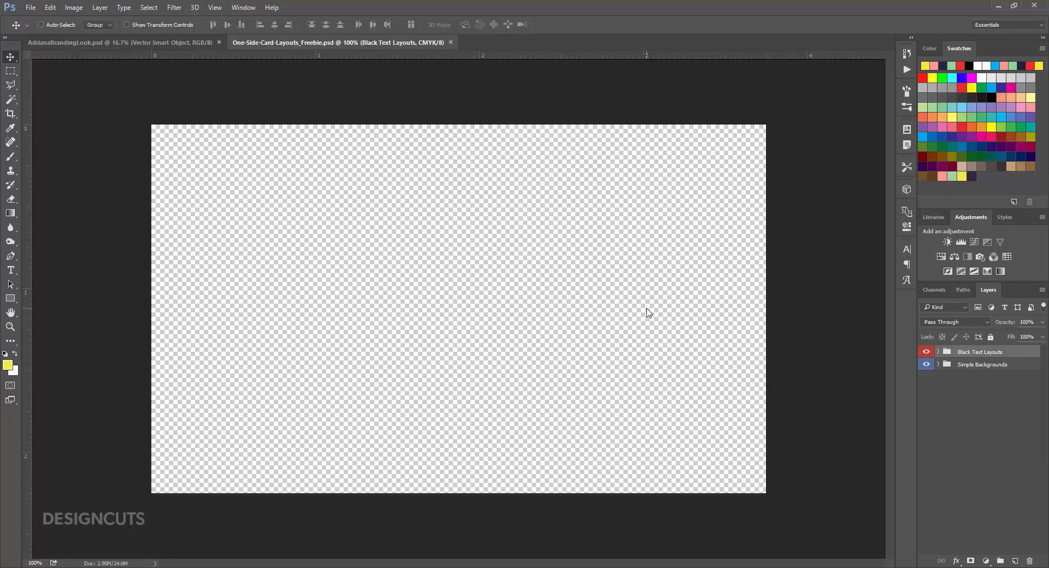
# Make the Layout 4 group inside Black Text Layouts visible and expand it to list its layers.
pyautogui.click(938, 353)
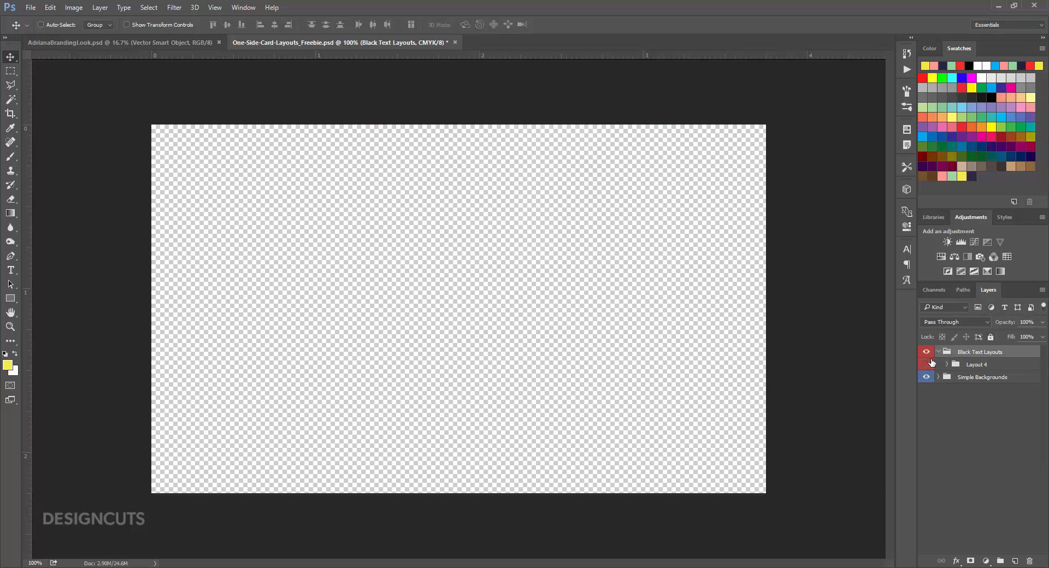
pyautogui.click(926, 365)
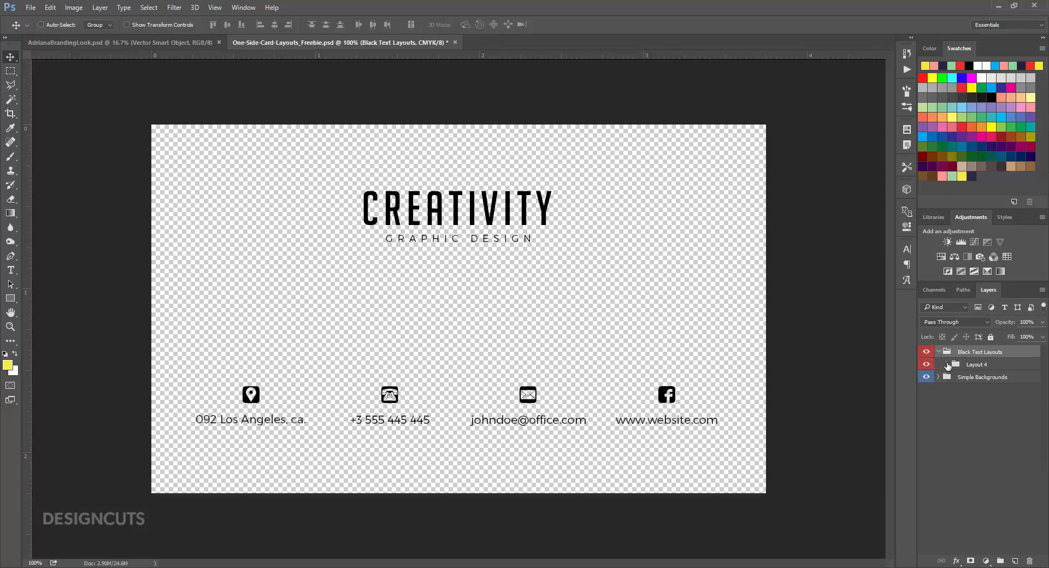
pyautogui.click(946, 364)
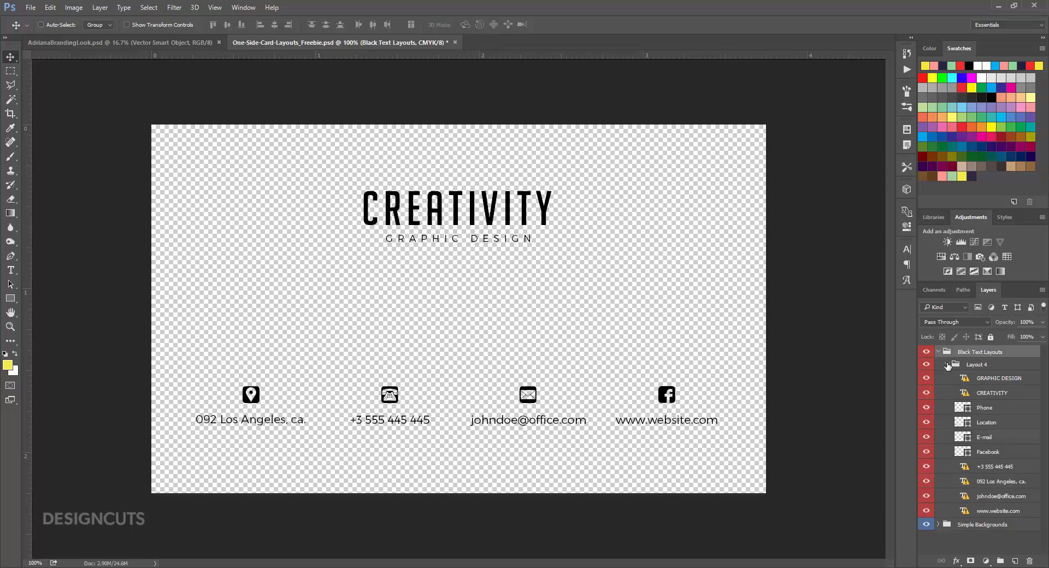
# Delete the GRAPHIC DESIGN and CREATIVITY text layers from the Layout 4 group.
pyautogui.click(992, 378)
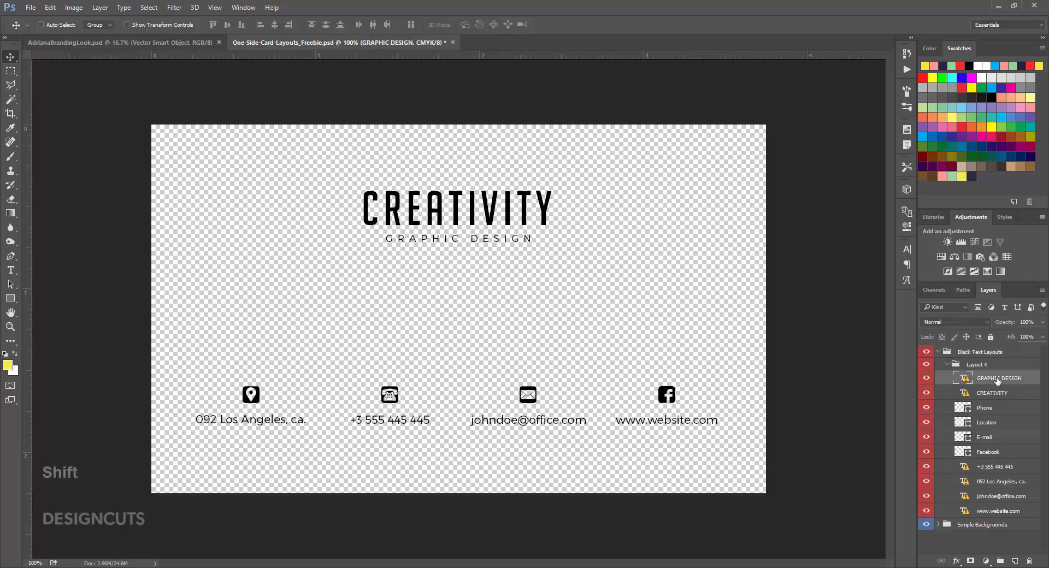
pyautogui.keyDown('shift'); pyautogui.click(994, 394); pyautogui.keyUp('shift')
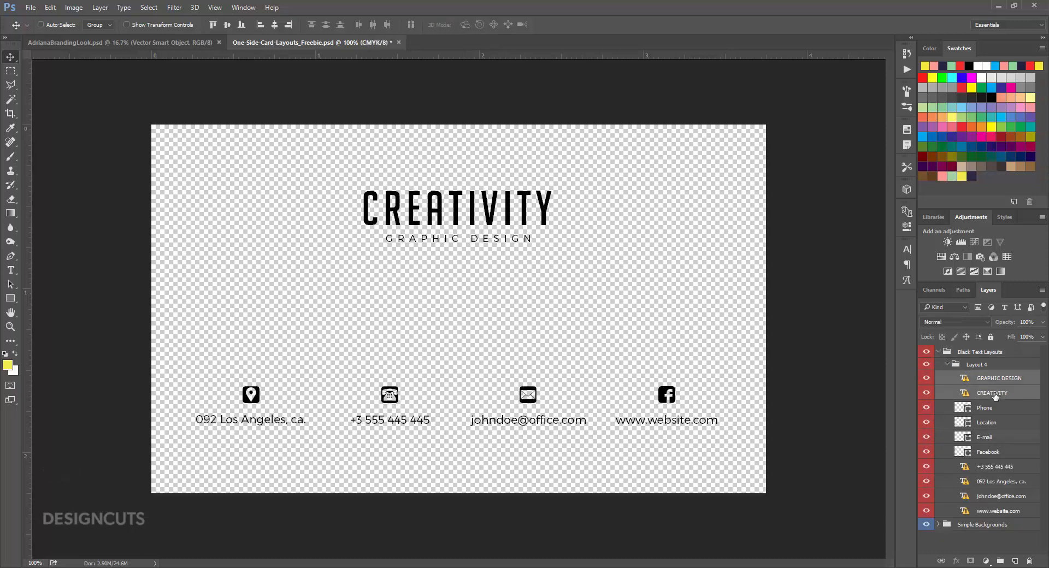
pyautogui.click(1030, 561)
pyautogui.click(483, 221)
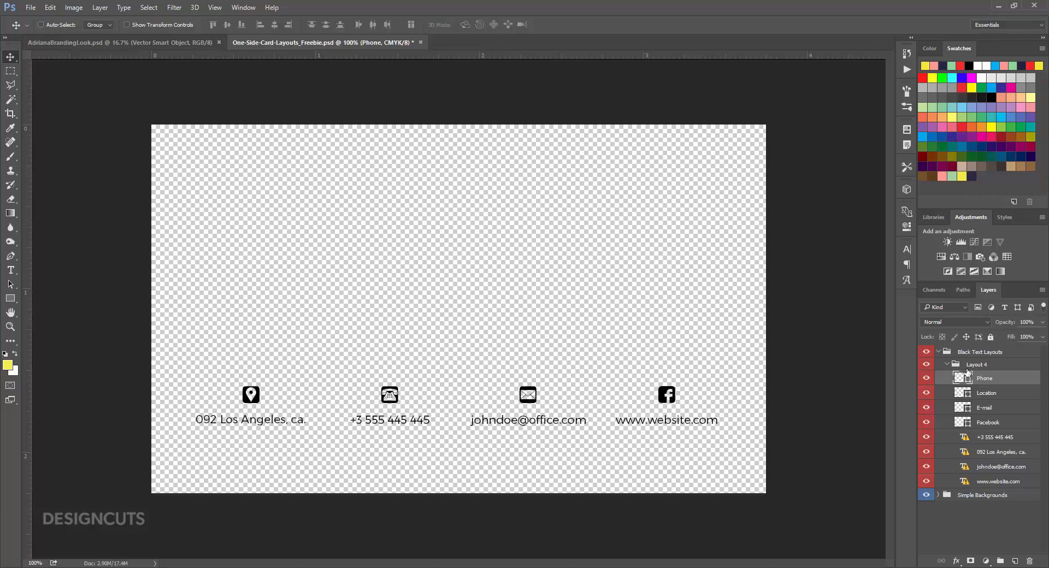
# Delete the E-mail icon layer together with its e-mail address text layer from Layout 4.
pyautogui.click(988, 410)
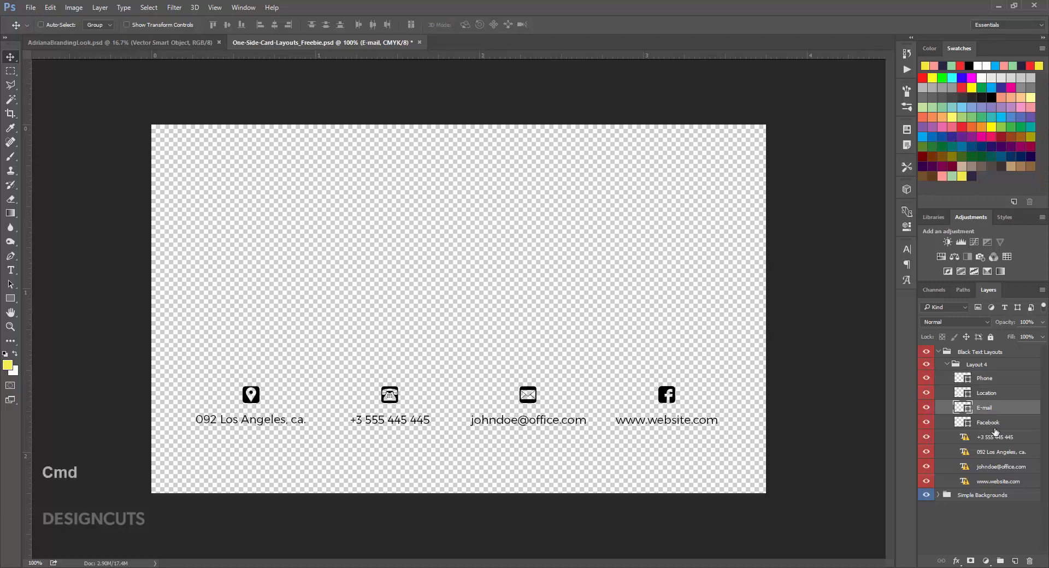
pyautogui.keyDown('ctrl'); pyautogui.click(1019, 467); pyautogui.keyUp('ctrl')
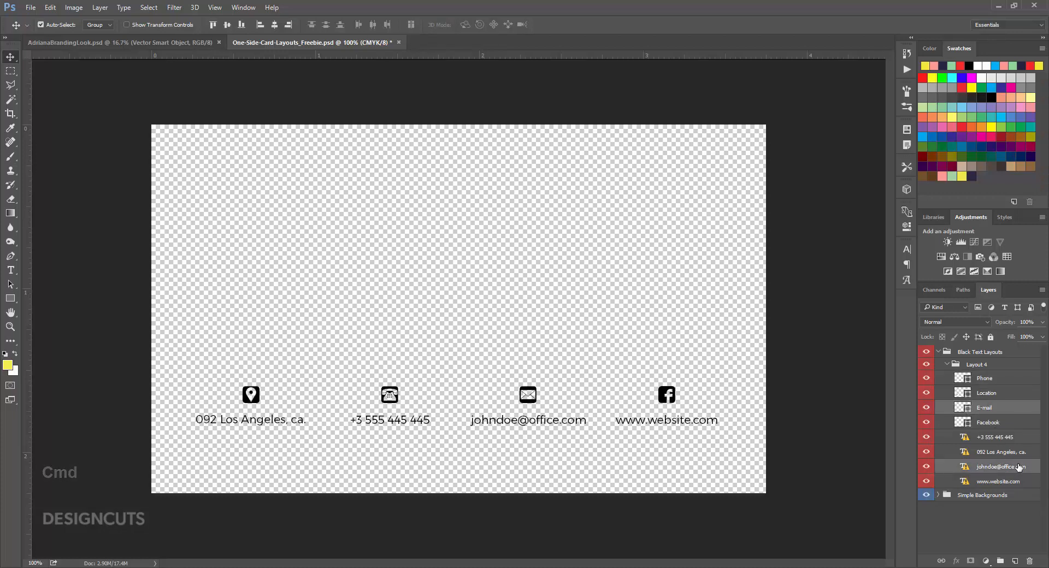
pyautogui.click(1029, 561)
pyautogui.click(473, 219)
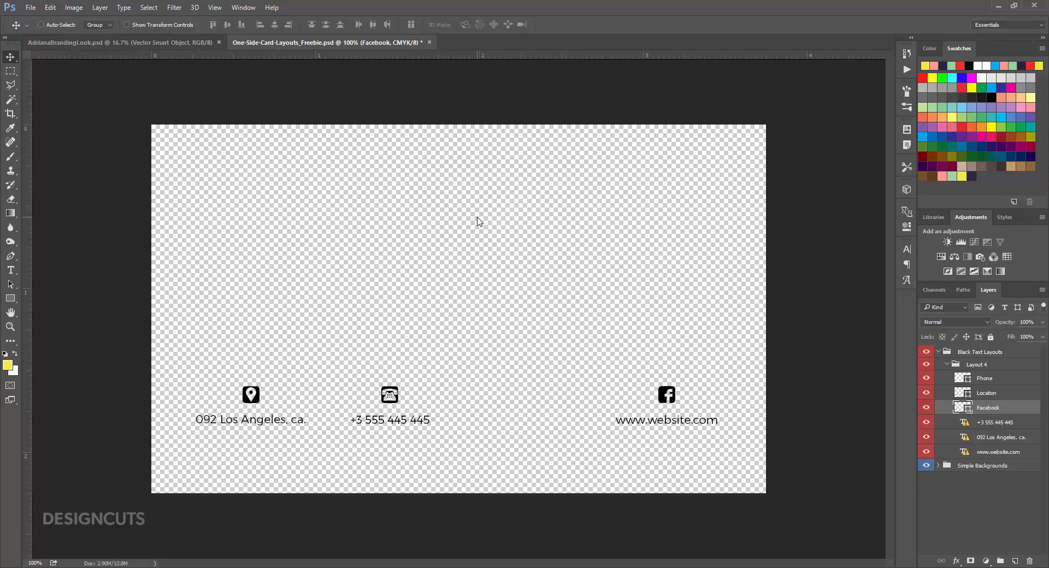
# Move the Phone icon and its number text together to the horizontal centre of the card, between the location and website details.
pyautogui.click(987, 380)
pyautogui.keyDown('ctrl'); pyautogui.click(990, 423); pyautogui.keyUp('ctrl')
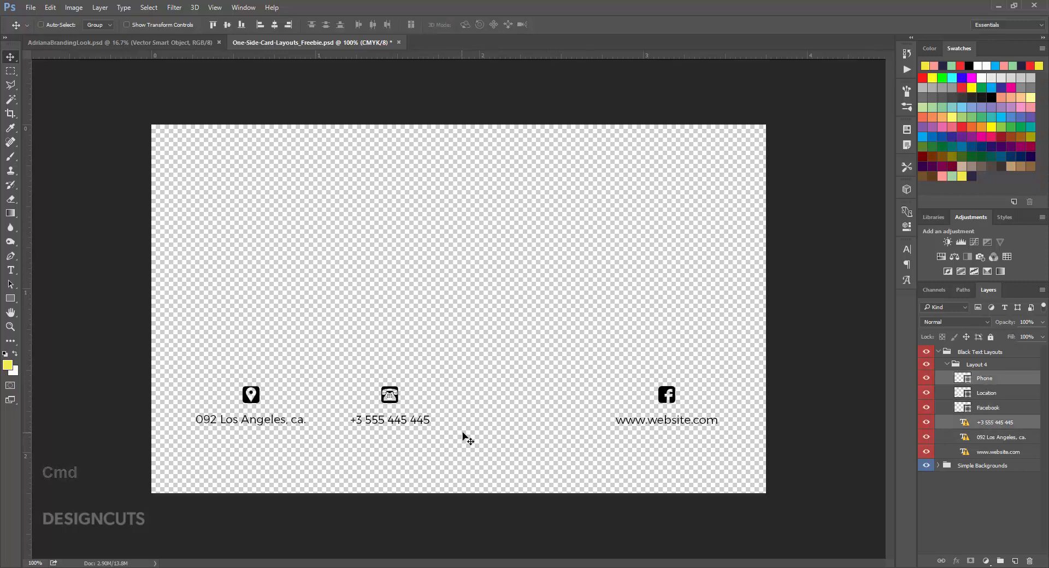
pyautogui.moveTo(463, 433); pyautogui.dragTo(530, 445)
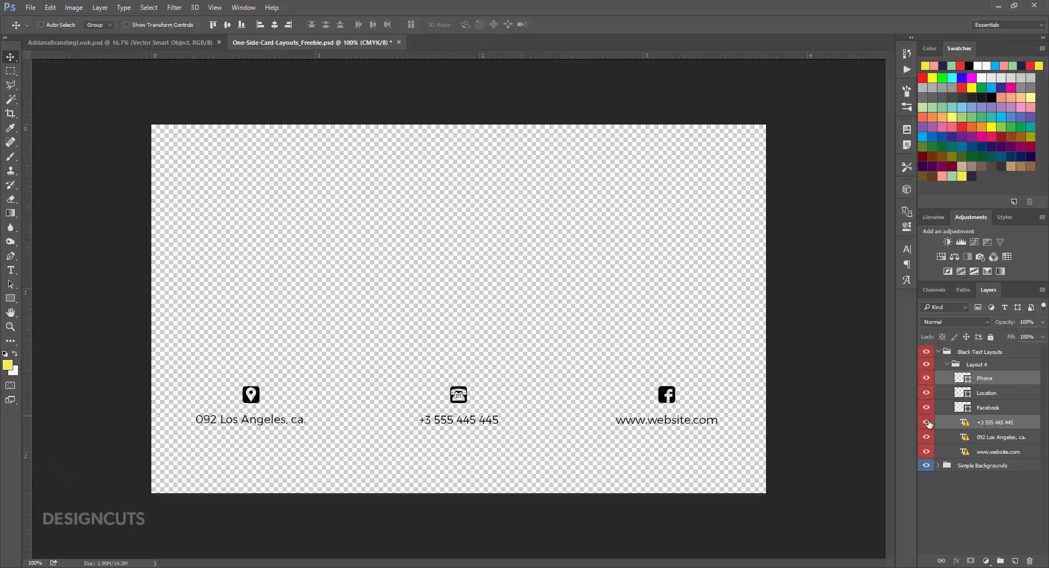
# Search the fonts for "pop" to restyle the phone, address and website text layers together.
pyautogui.click(994, 423)
pyautogui.keyDown('shift'); pyautogui.click(998, 452); pyautogui.keyUp('shift')
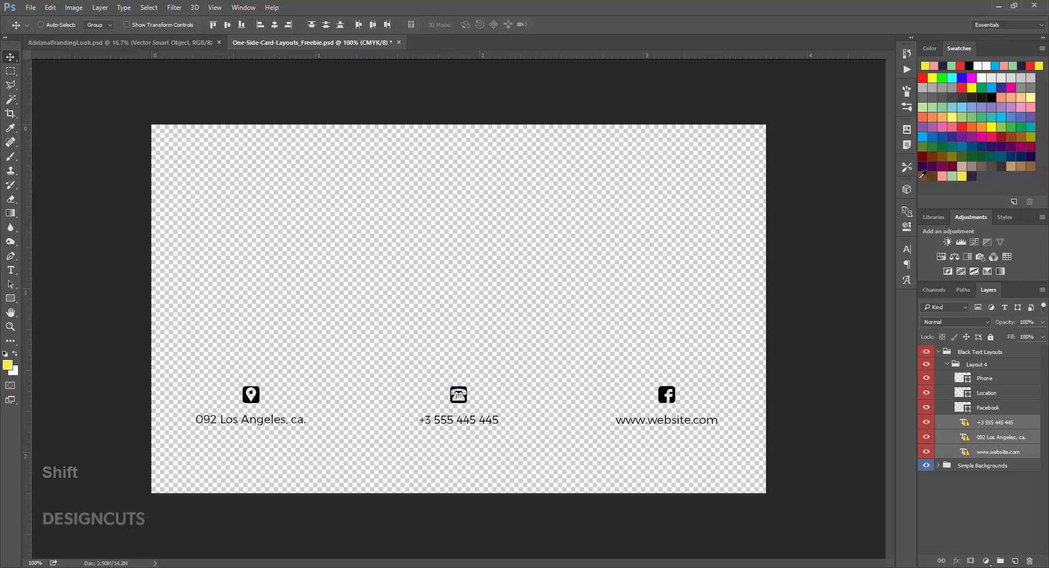
pyautogui.click(907, 249)
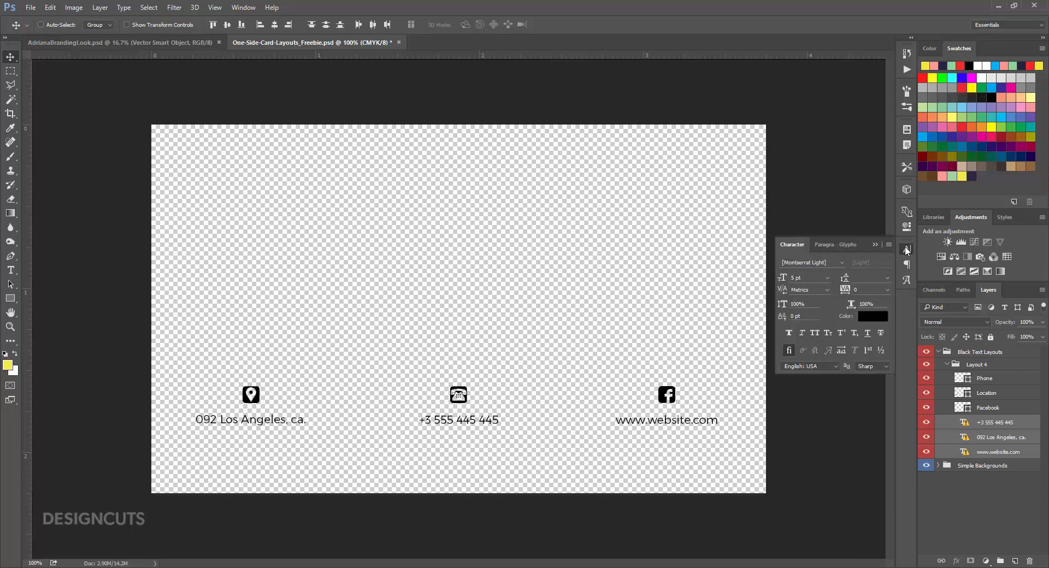
pyautogui.click(833, 263)
pyautogui.write('pop')
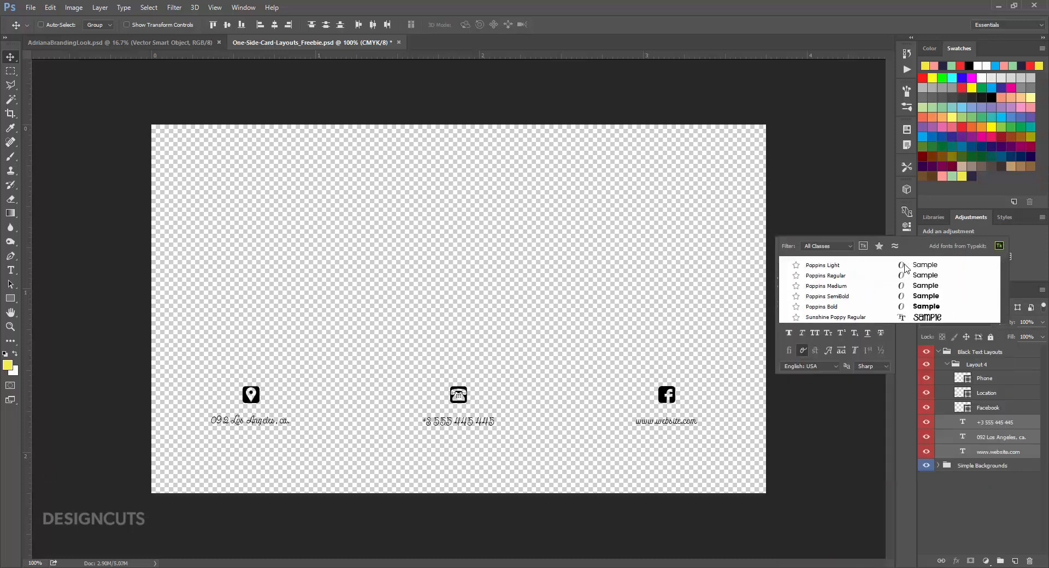
# Set the phone, location and website text layers to Poppins Regular at 6 pt, accepting the missing-font substitution.
pyautogui.write('pi')
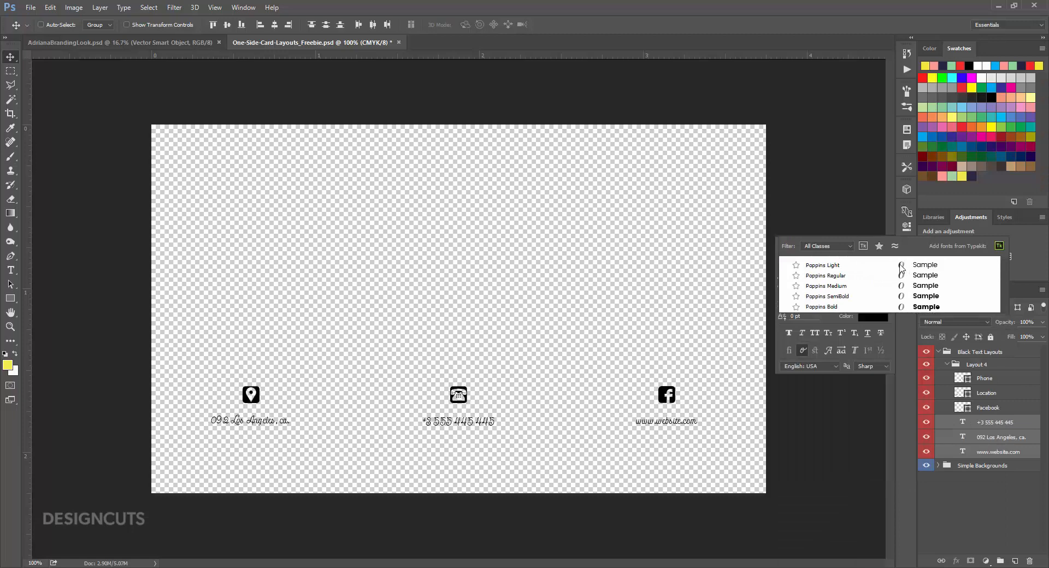
pyautogui.click(851, 277)
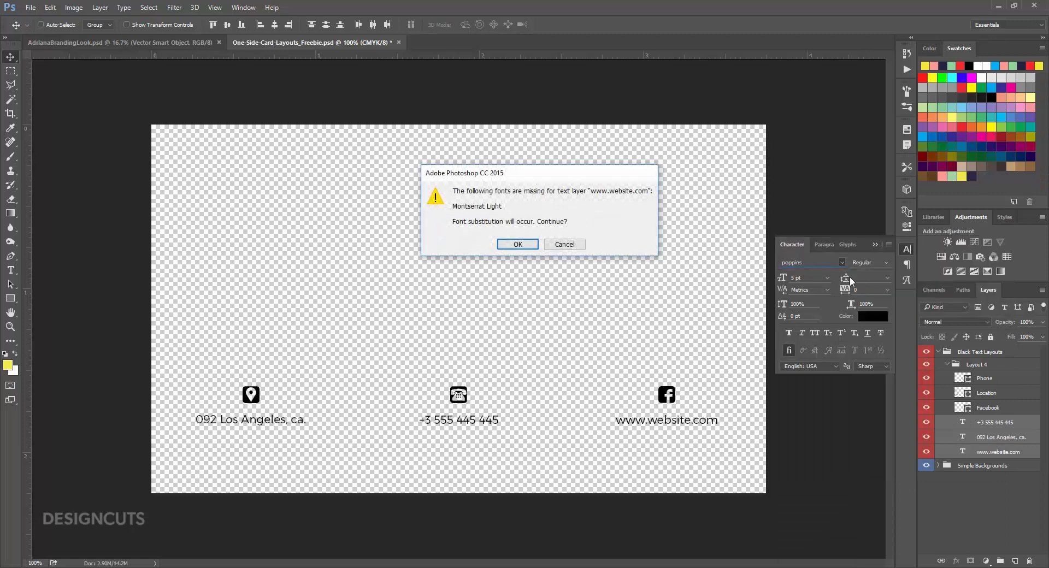
pyautogui.click(528, 244)
pyautogui.click(529, 245)
pyautogui.click(514, 244)
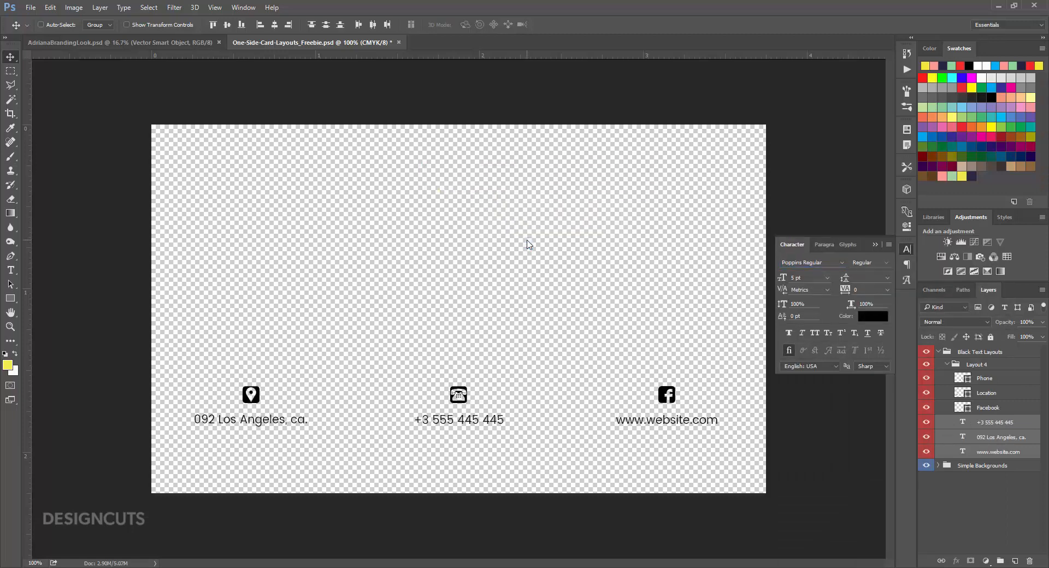
pyautogui.click(829, 276)
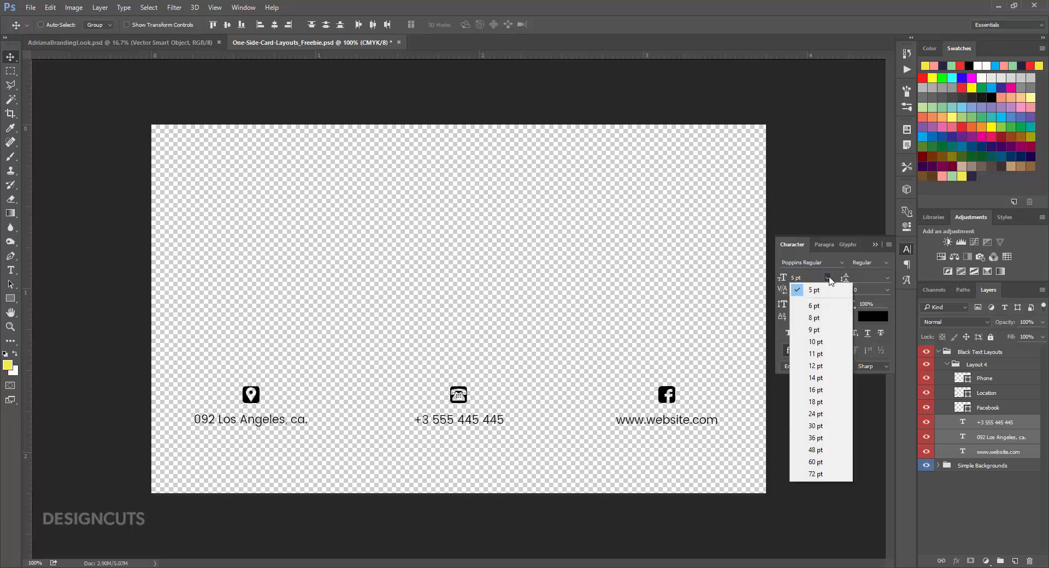
pyautogui.click(821, 304)
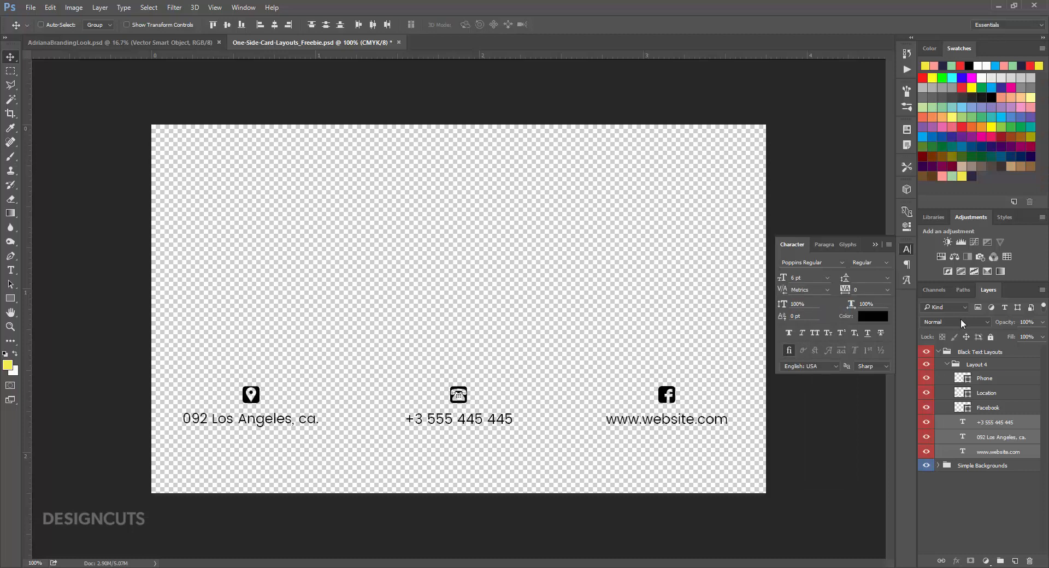
# Nudge the Location icon together with its address text about 30 px right, toward the card's center.
pyautogui.click(990, 394)
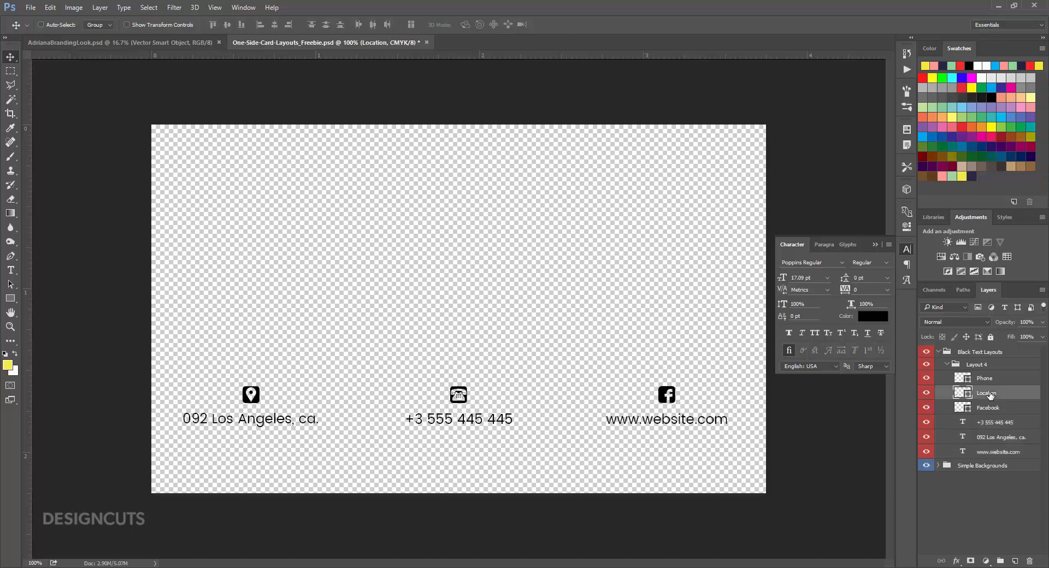
pyautogui.press('super')
pyautogui.keyDown('super'); pyautogui.click(1000, 438); pyautogui.keyUp('super')
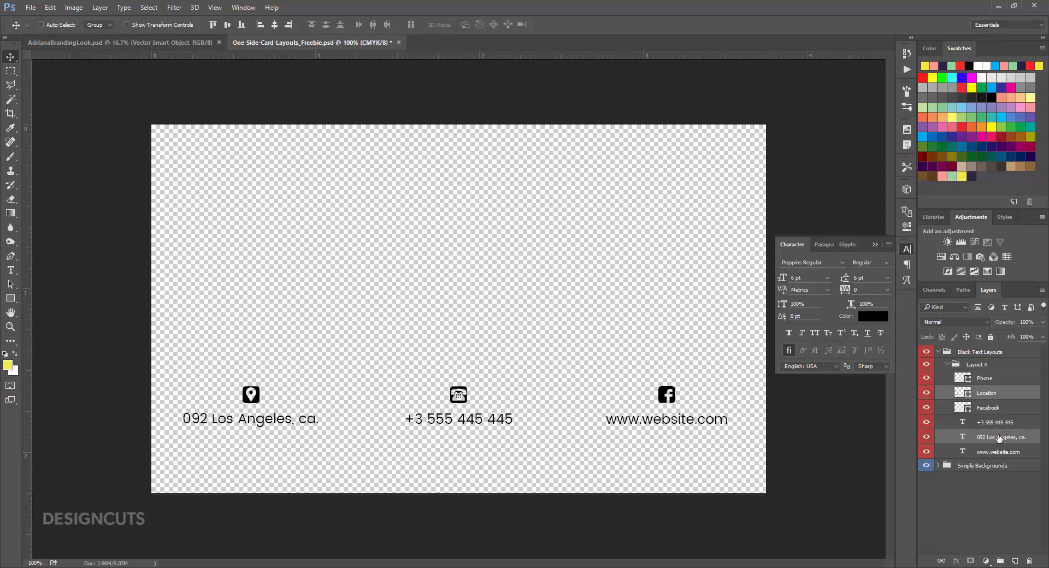
pyautogui.hotkey('shift', 'Right')
pyautogui.hotkey('shift', 'Right')
pyautogui.hotkey('shift', 'Right')
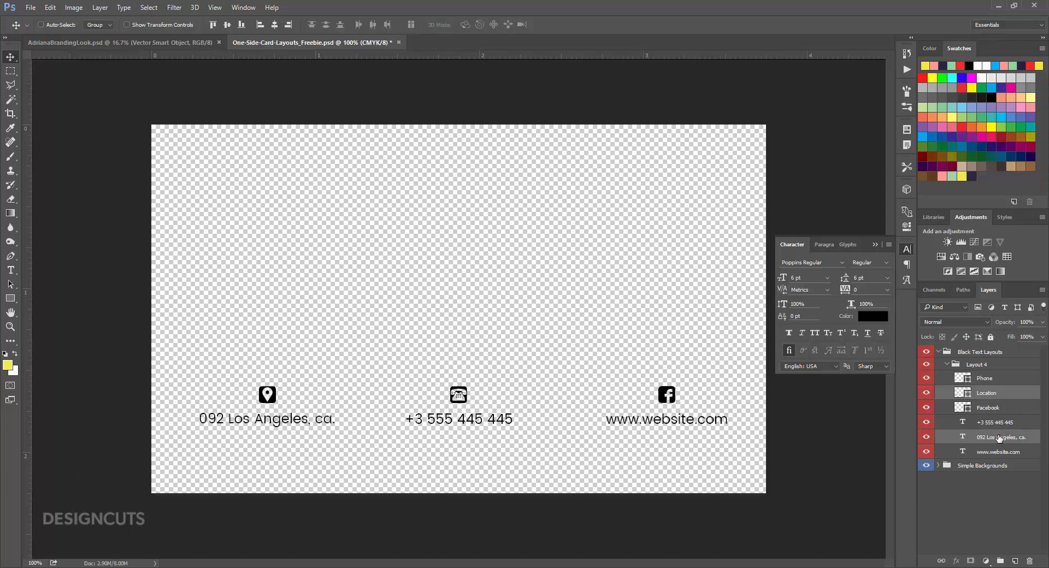
# Nudge the Facebook icon together with the website text about 30 px left, toward the card's center.
pyautogui.press('super')
pyautogui.click(999, 410)
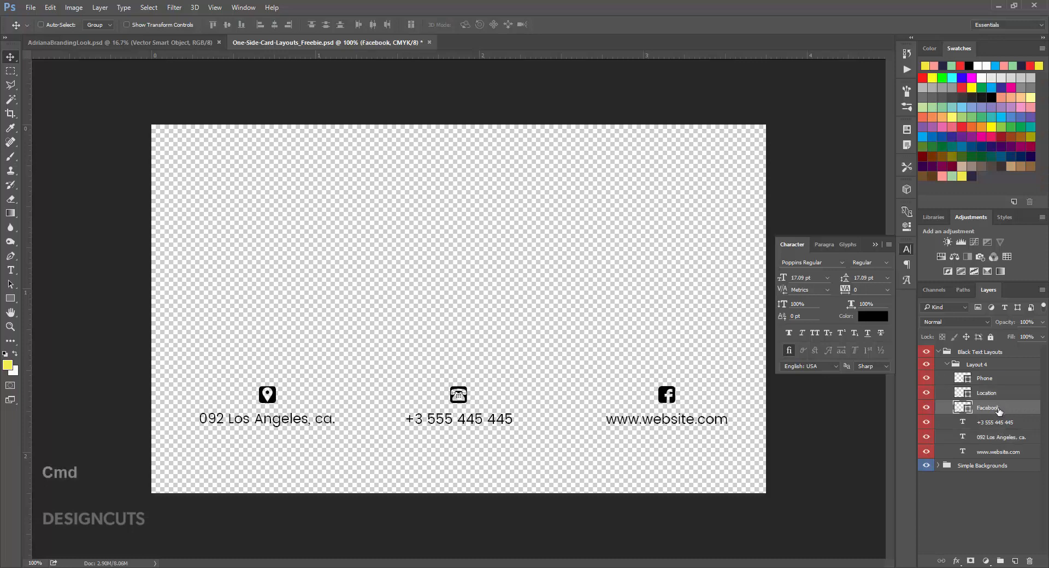
pyautogui.keyDown('super'); pyautogui.click(995, 452); pyautogui.keyUp('super')
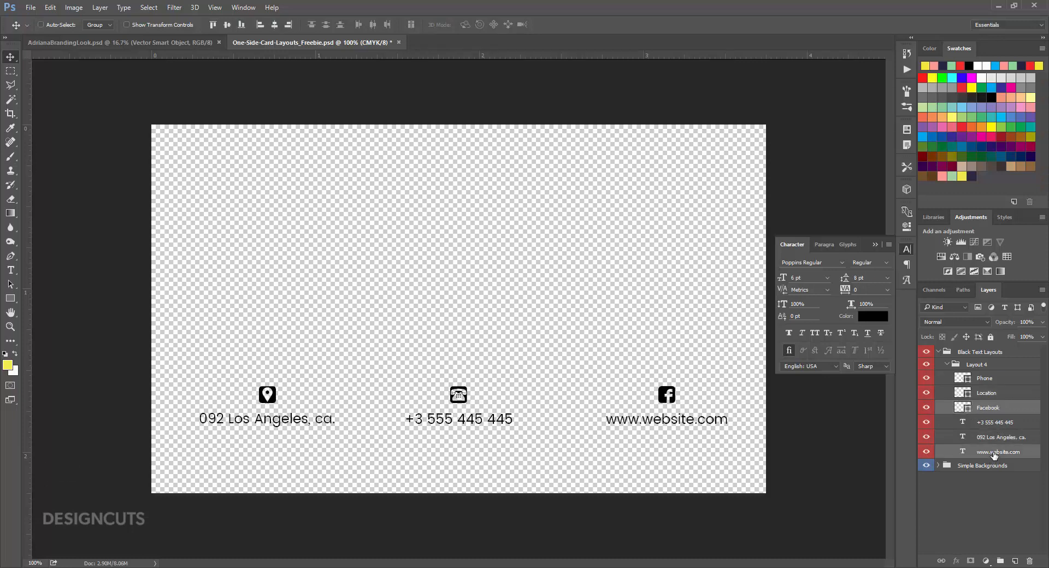
pyautogui.hotkey('shift', 'Left')
pyautogui.hotkey('shift', 'Left')
pyautogui.hotkey('shift', 'Left')
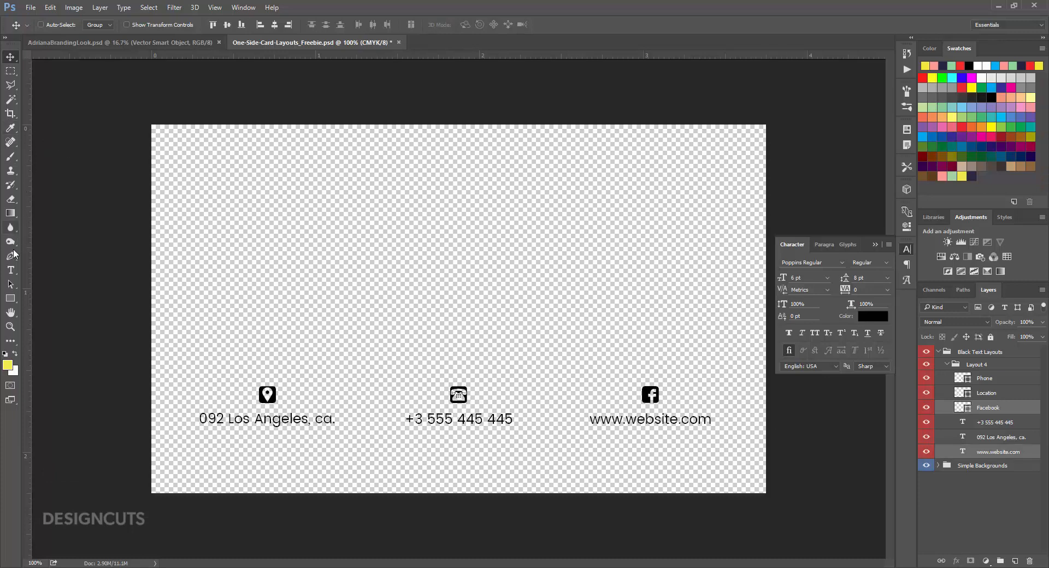
# Edit the text under the location icon to read "Los Angeles, CA".
pyautogui.click(11, 270)
pyautogui.moveTo(228, 420); pyautogui.dragTo(165, 415)
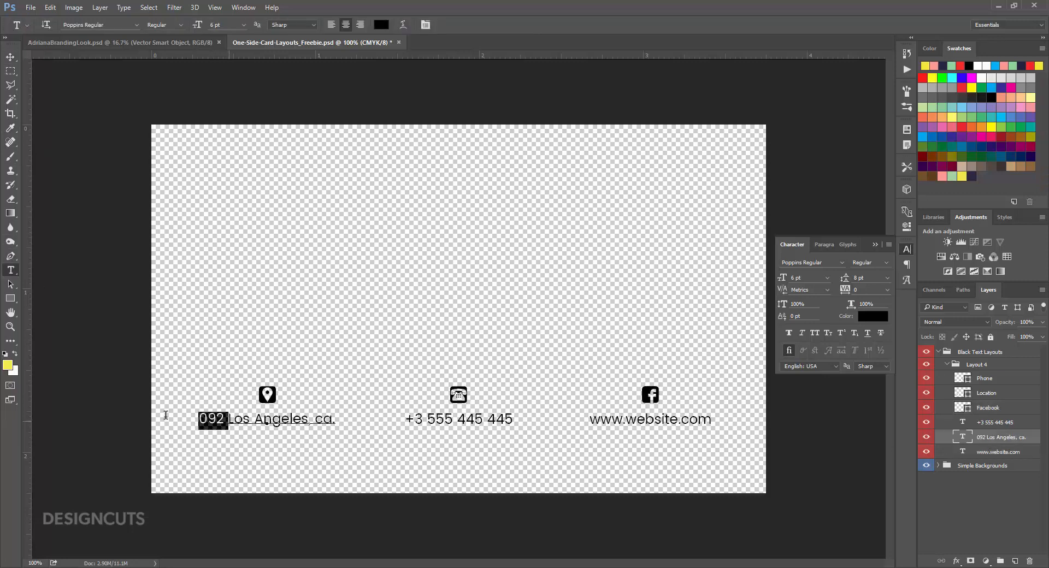
pyautogui.press('BackSpace')
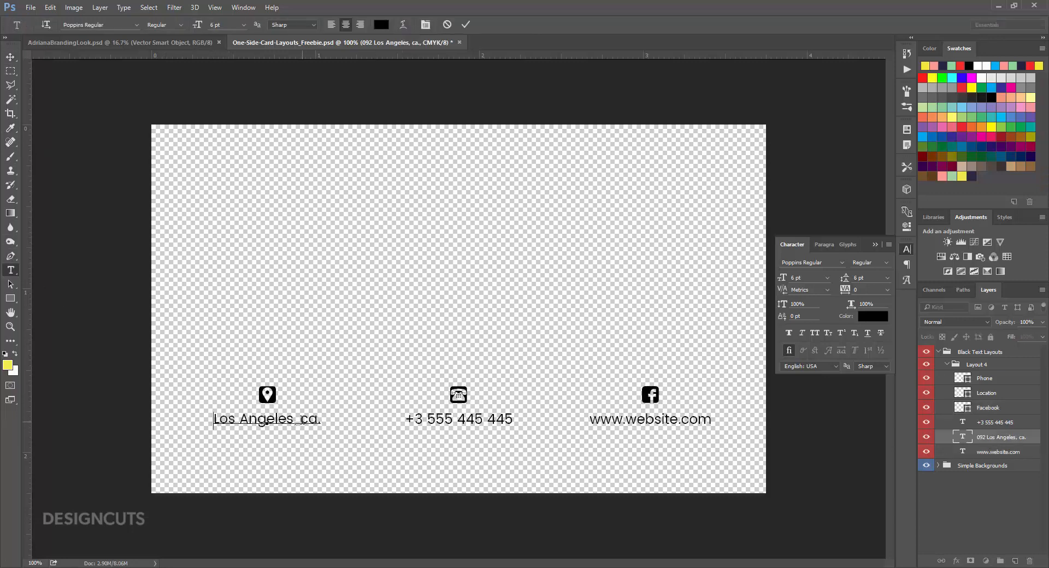
pyautogui.moveTo(302, 420); pyautogui.dragTo(351, 417)
pyautogui.write('CA')
# Replace the text under the phone icon with the new contact phone number, using periods as separators.
pyautogui.click(983, 425)
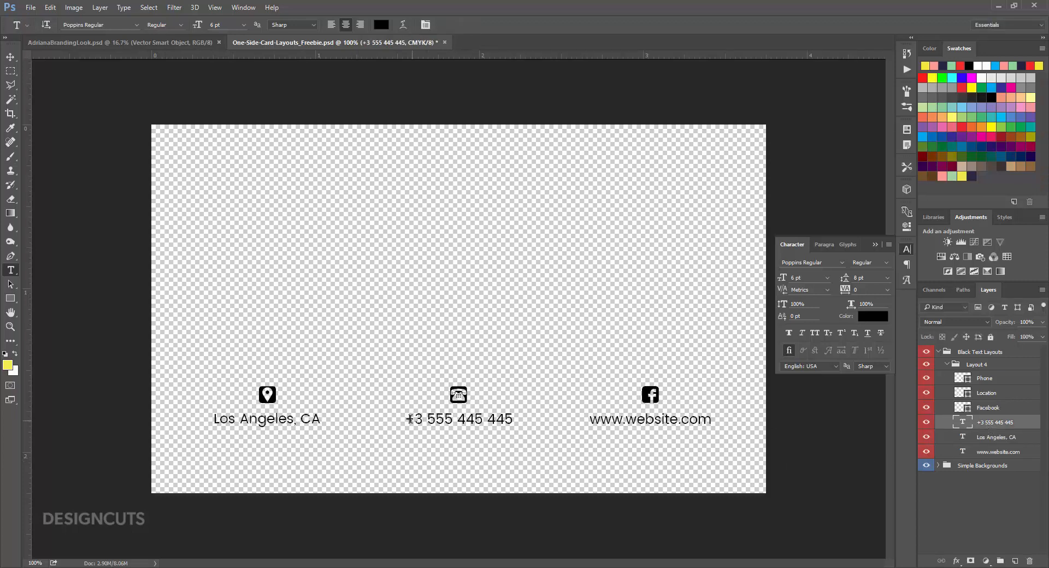
pyautogui.moveTo(405, 420); pyautogui.dragTo(571, 420)
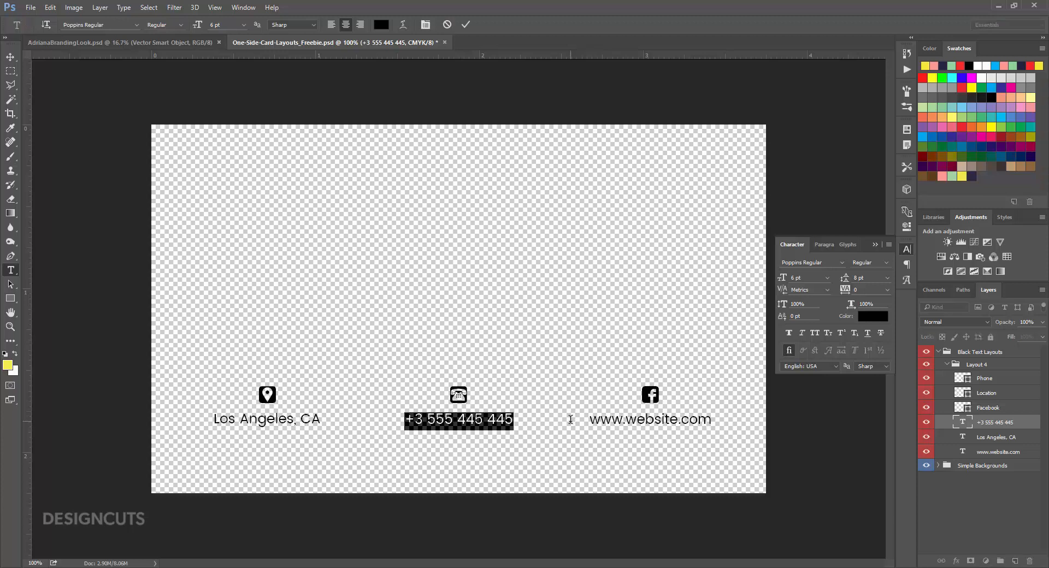
pyautogui.write('555 951')
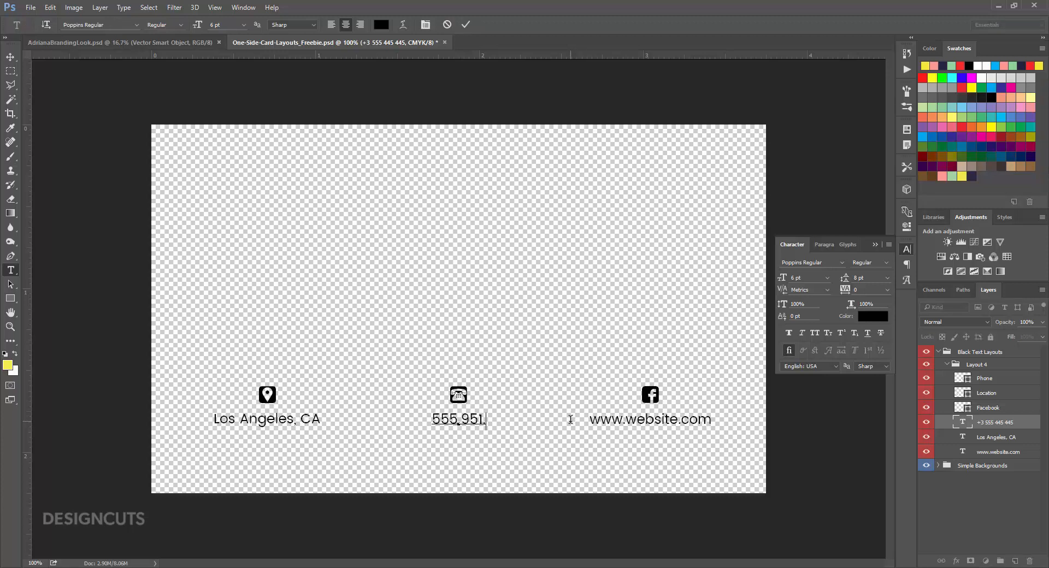
pyautogui.write(' 6483')
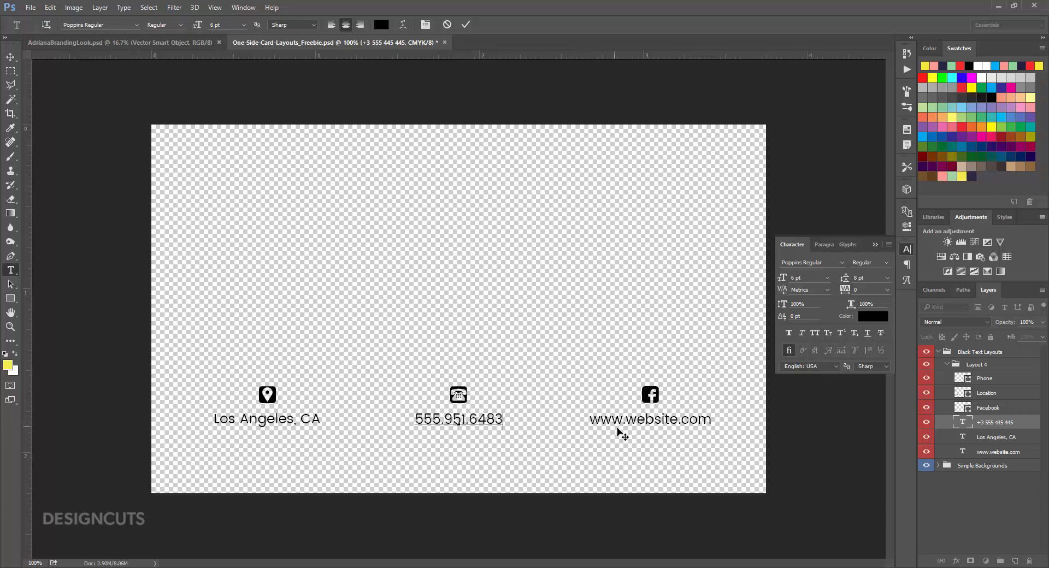
# Replace the website text under the Facebook icon with "/designcuts".
pyautogui.click(998, 453)
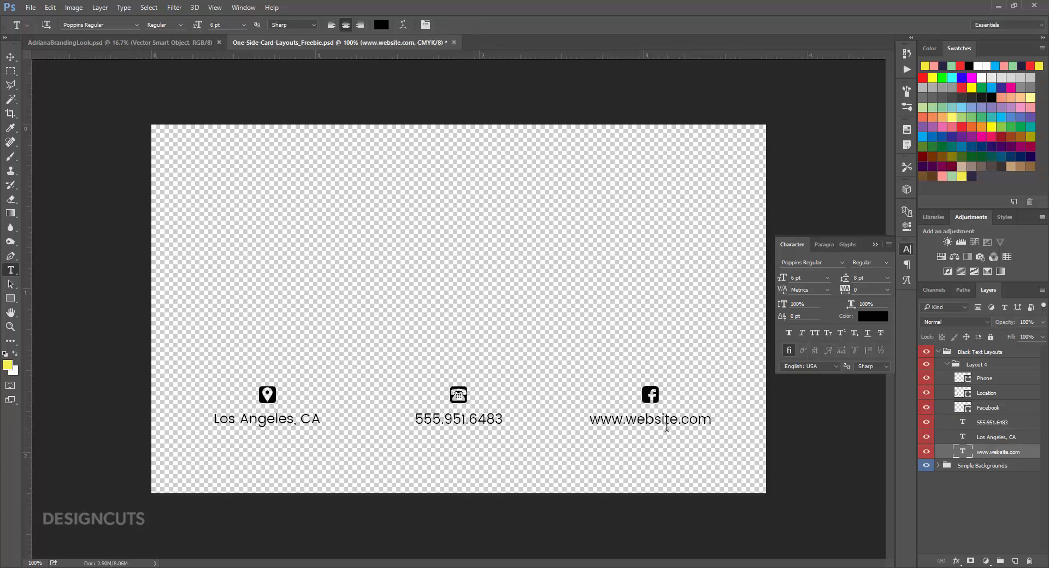
pyautogui.moveTo(601, 417); pyautogui.dragTo(724, 421)
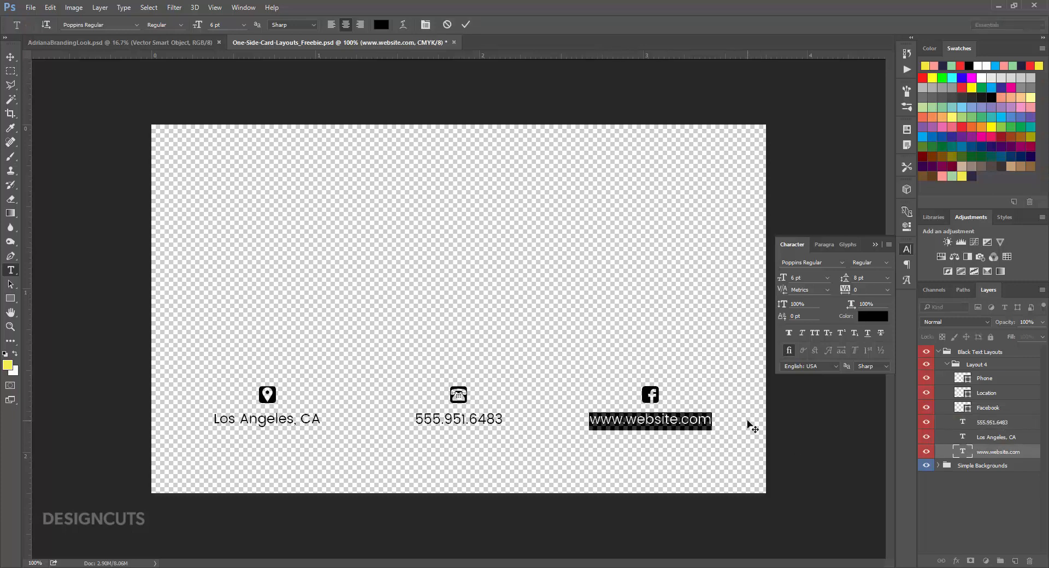
pyautogui.write('/designcuts')
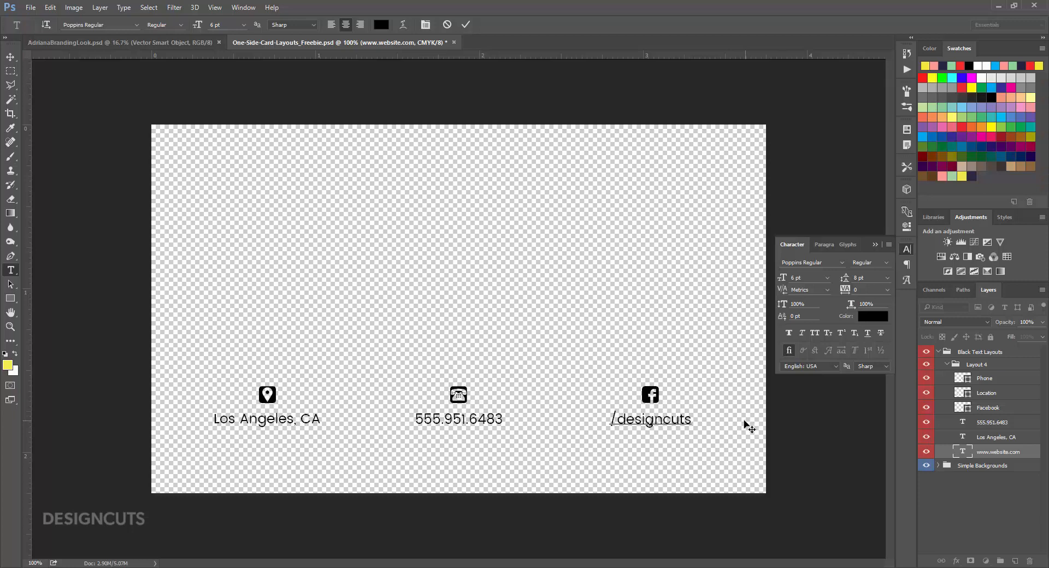
pyautogui.click(9, 57)
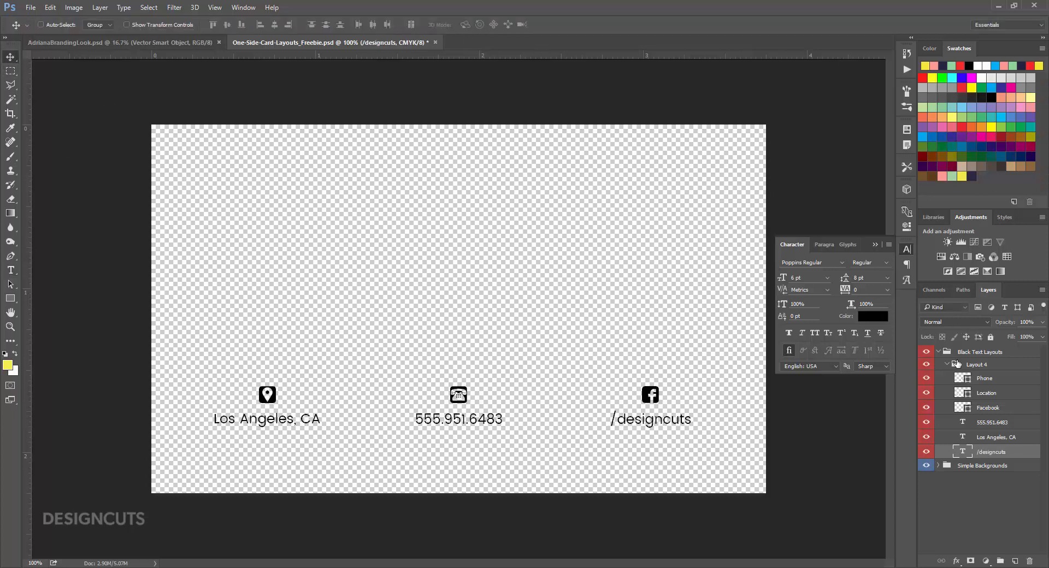
# Apply a Color Overlay to the Layout 4 group using the dark navy swatch, #252641.
pyautogui.click(995, 366)
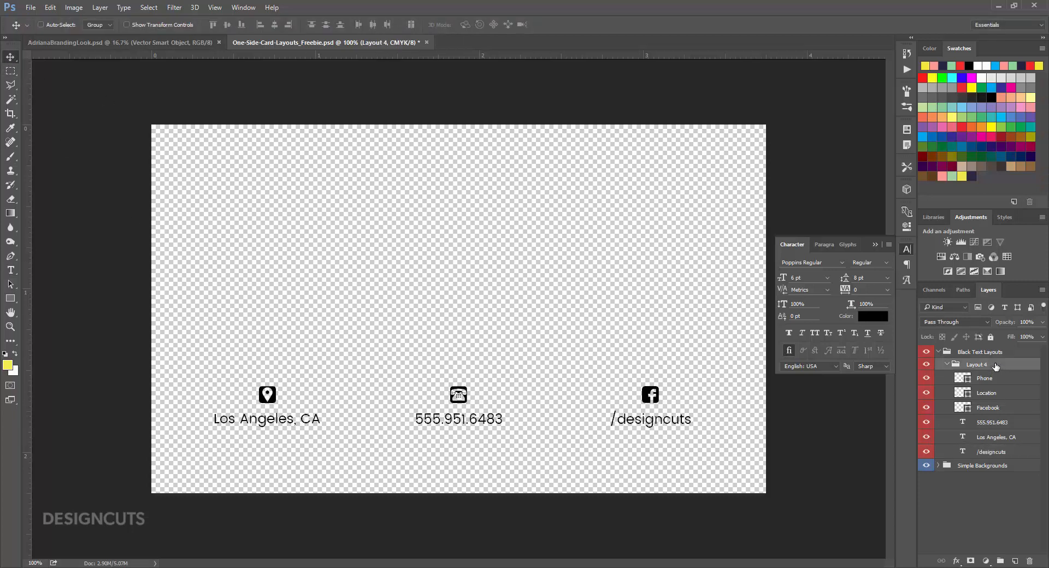
pyautogui.click(957, 562)
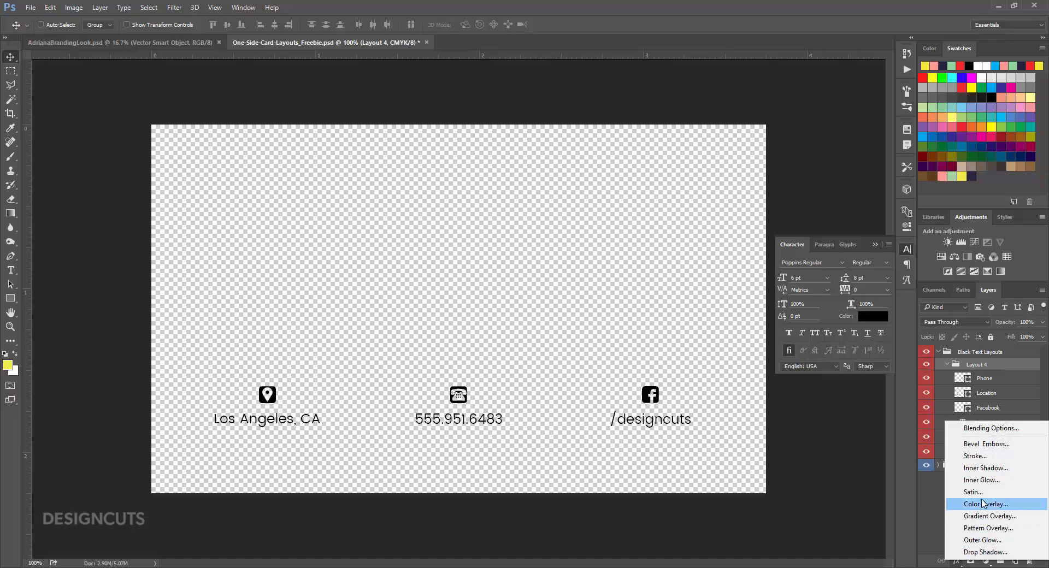
pyautogui.click(983, 502)
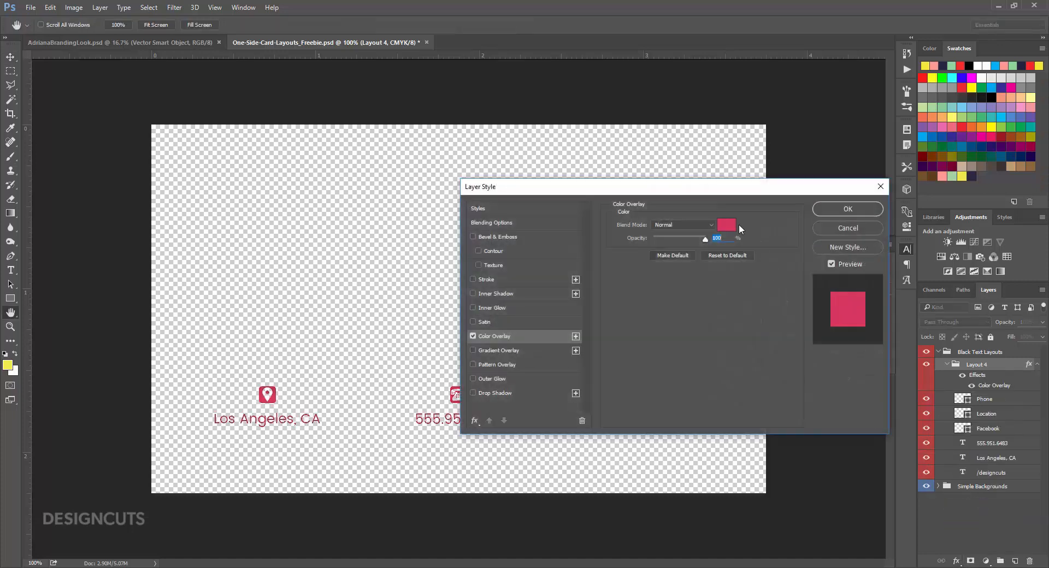
pyautogui.click(730, 227)
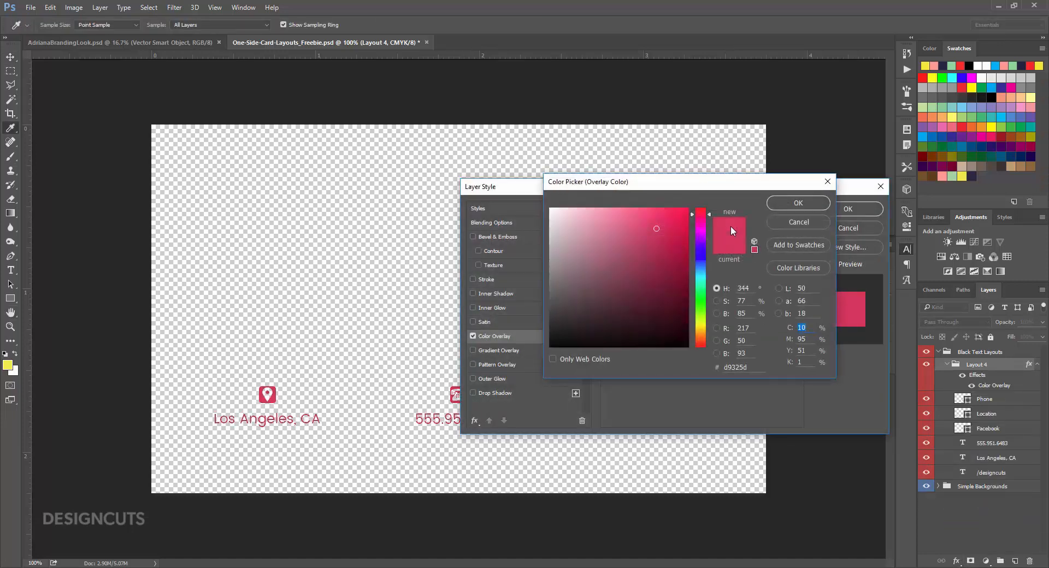
pyautogui.click(972, 174)
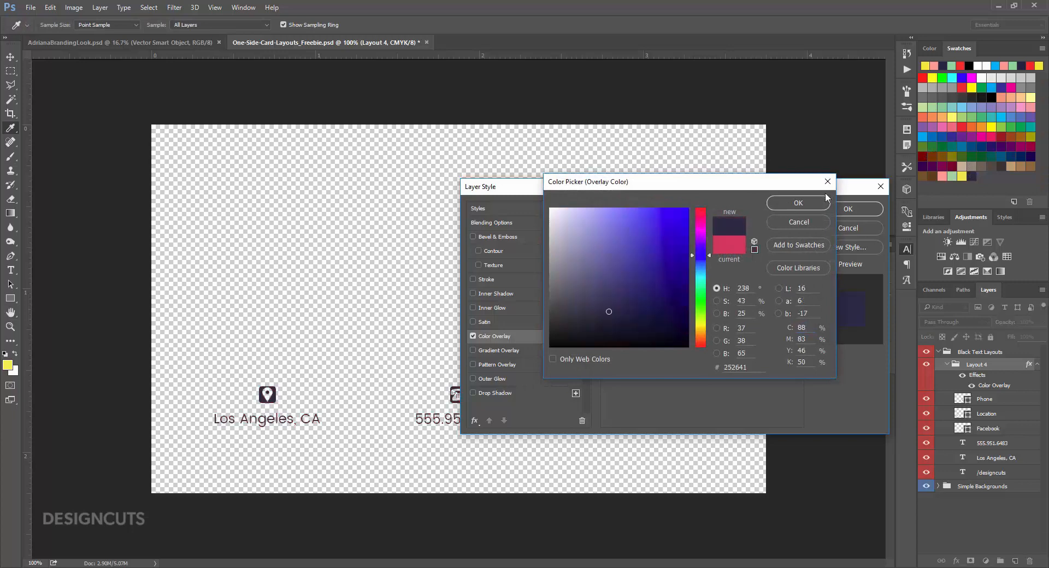
pyautogui.click(799, 203)
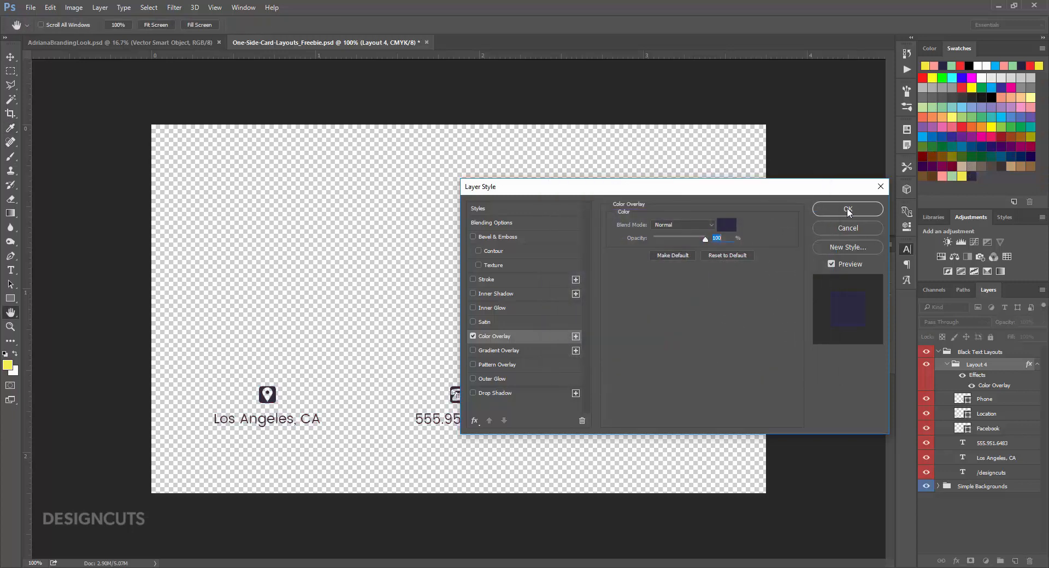
pyautogui.click(847, 210)
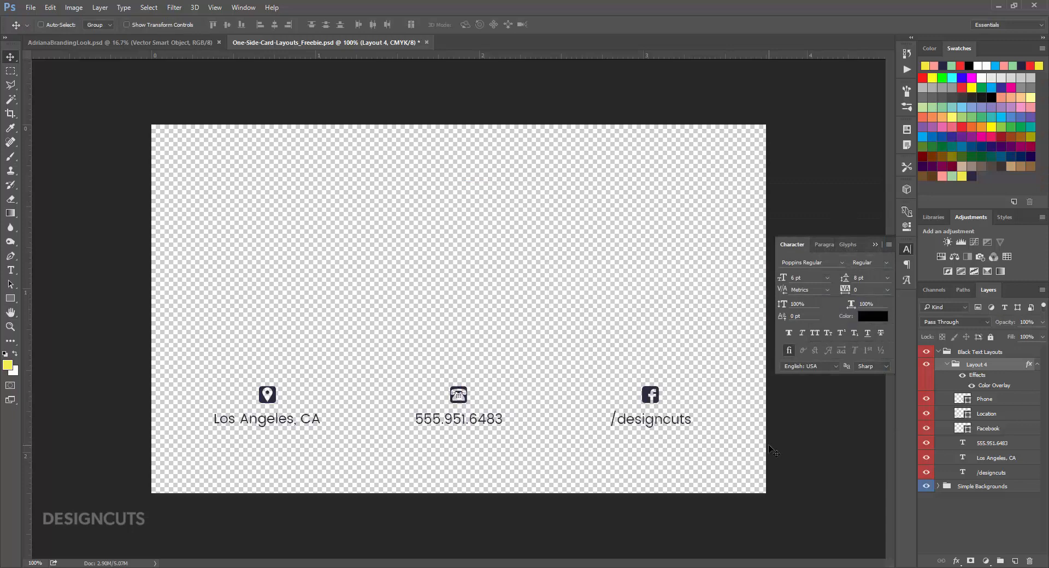
# Collapse the Layout 4 group and nudge it about 40 px down toward the card's lower edge.
pyautogui.click(947, 364)
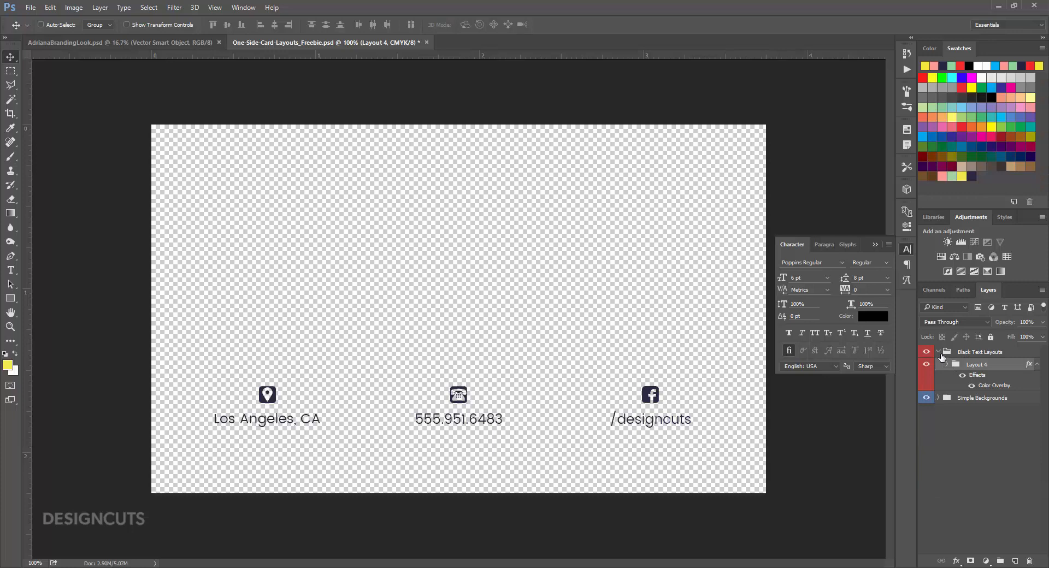
pyautogui.hotkey('shift', 'Down')
pyautogui.hotkey('shift', 'Down')
pyautogui.hotkey('shift', 'Down')
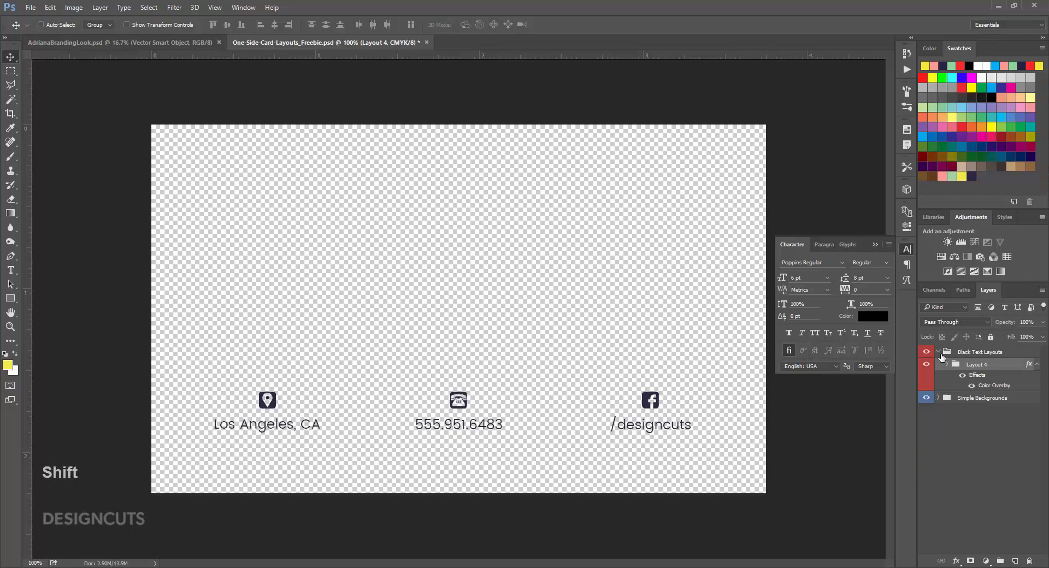
pyautogui.hotkey('shift', 'Down')
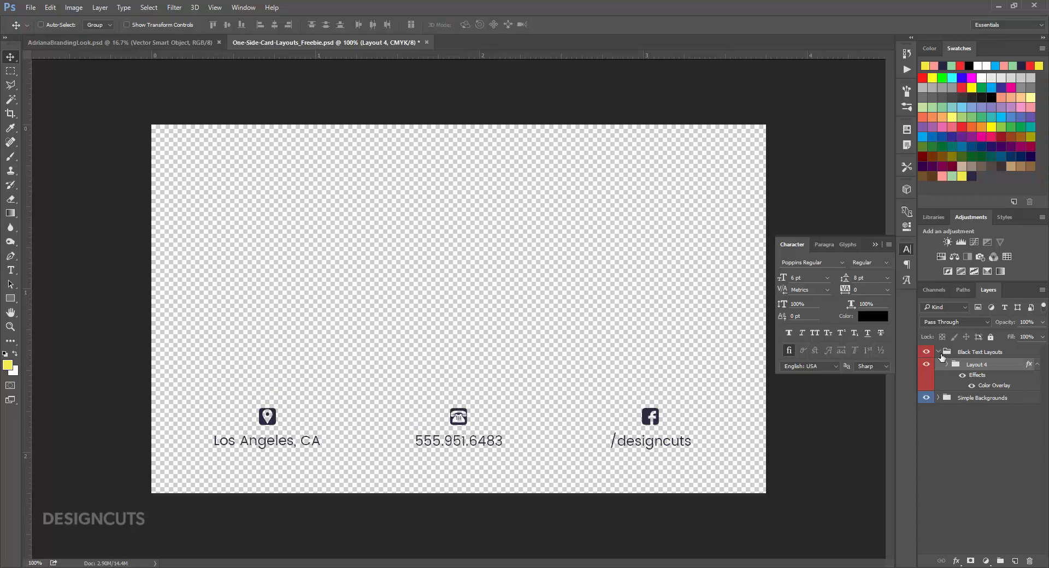
# Place the styledstock-101 image from the freebies Floral-Deco folder as a linked file.
pyautogui.click(31, 7)
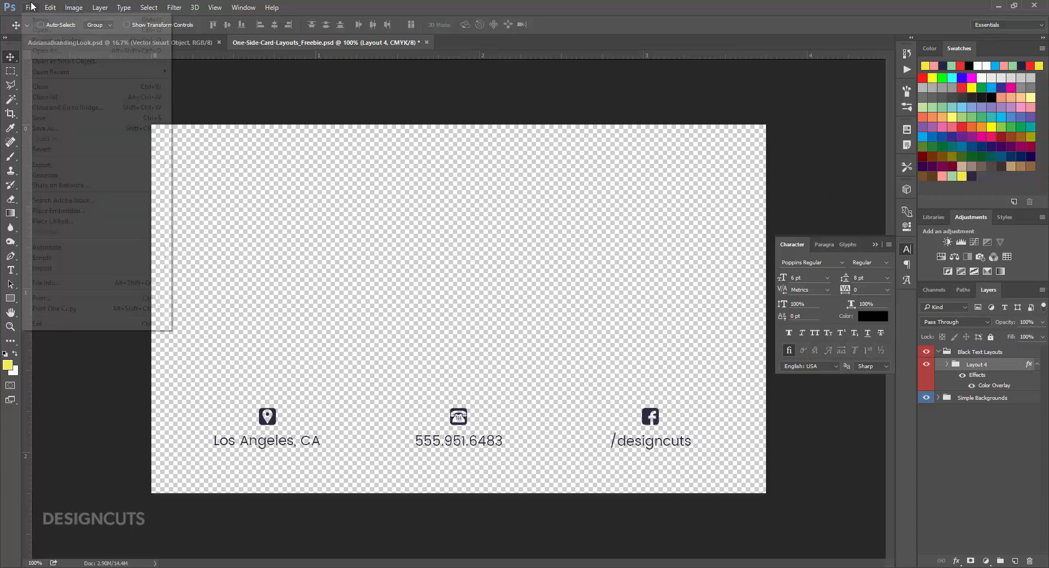
pyautogui.click(50, 222)
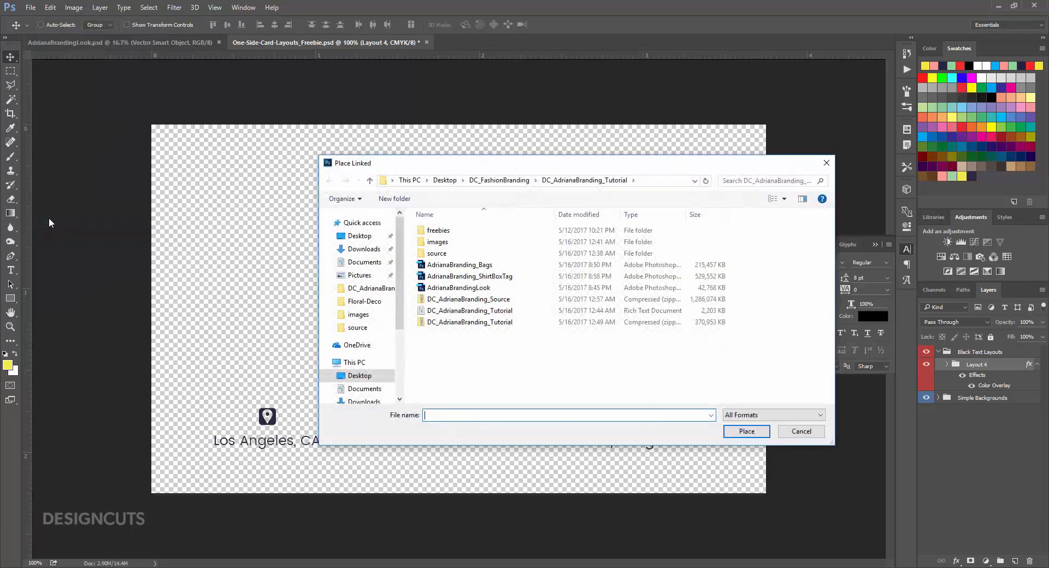
pyautogui.doubleClick(442, 241)
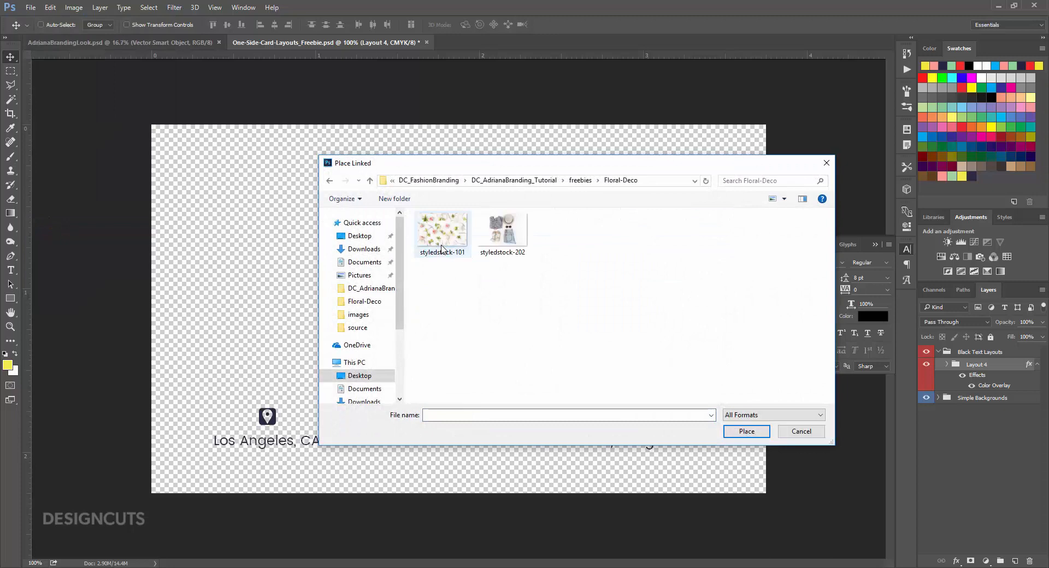
pyautogui.click(443, 243)
pyautogui.click(760, 431)
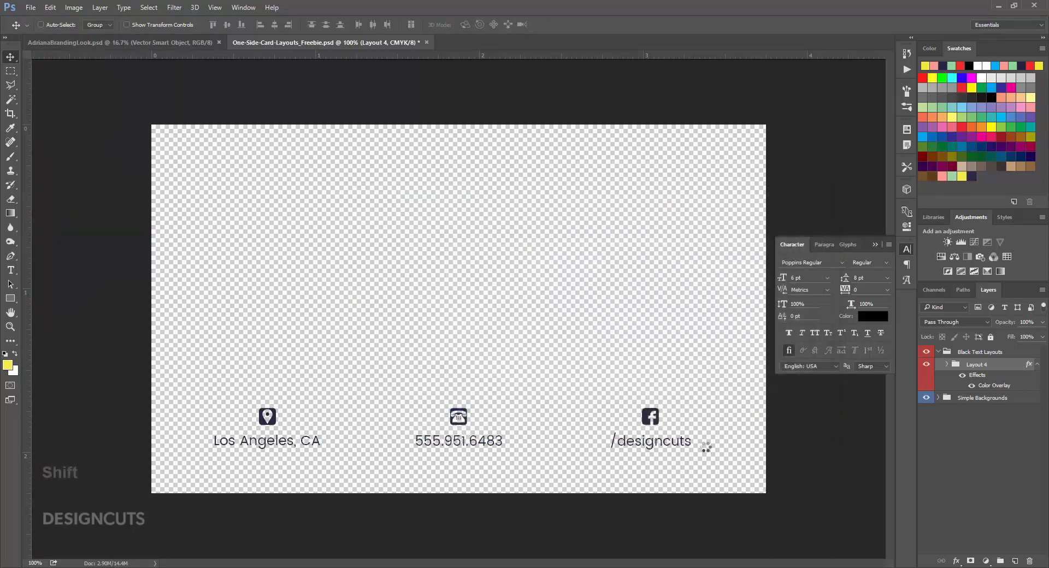
# Resize and reposition the placed styledstock-101 image so that it covers the whole card.
pyautogui.moveTo(735, 492); pyautogui.dragTo(769, 515)
pyautogui.moveTo(172, 518); pyautogui.dragTo(146, 539)
pyautogui.moveTo(414, 339); pyautogui.dragTo(411, 329)
pyautogui.press('Return')
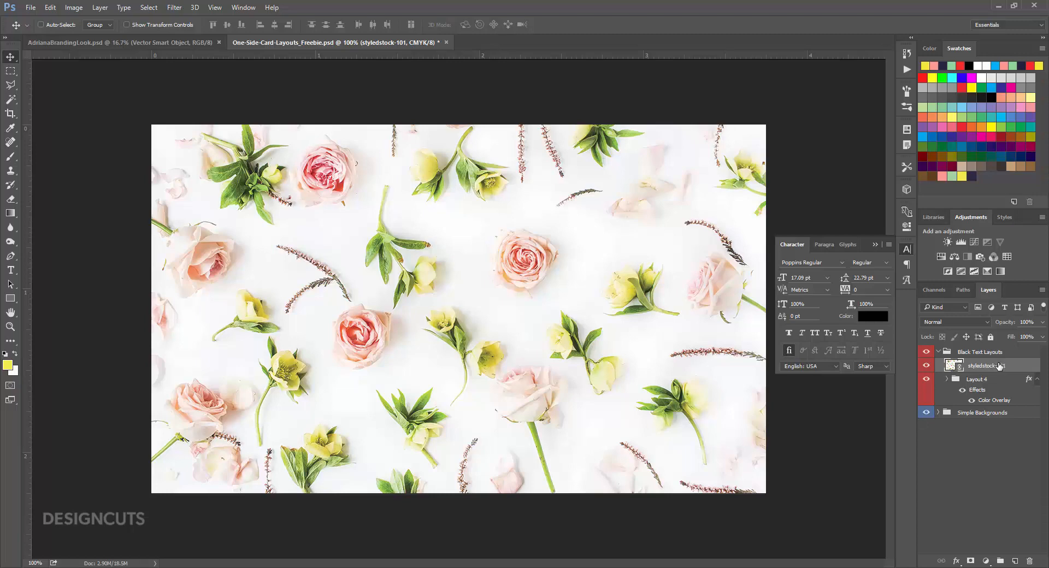
# Move the styledstock-101 layer into the Simple Backgrounds group, collapse Black Text Layouts and expand Simple Backgrounds.
pyautogui.moveTo(997, 366); pyautogui.dragTo(982, 415)
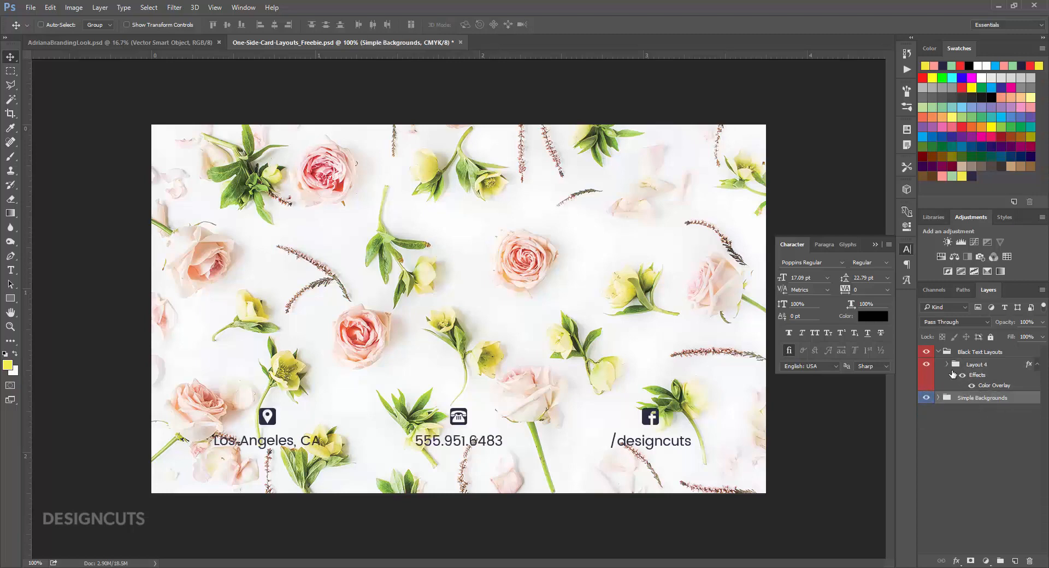
pyautogui.click(938, 352)
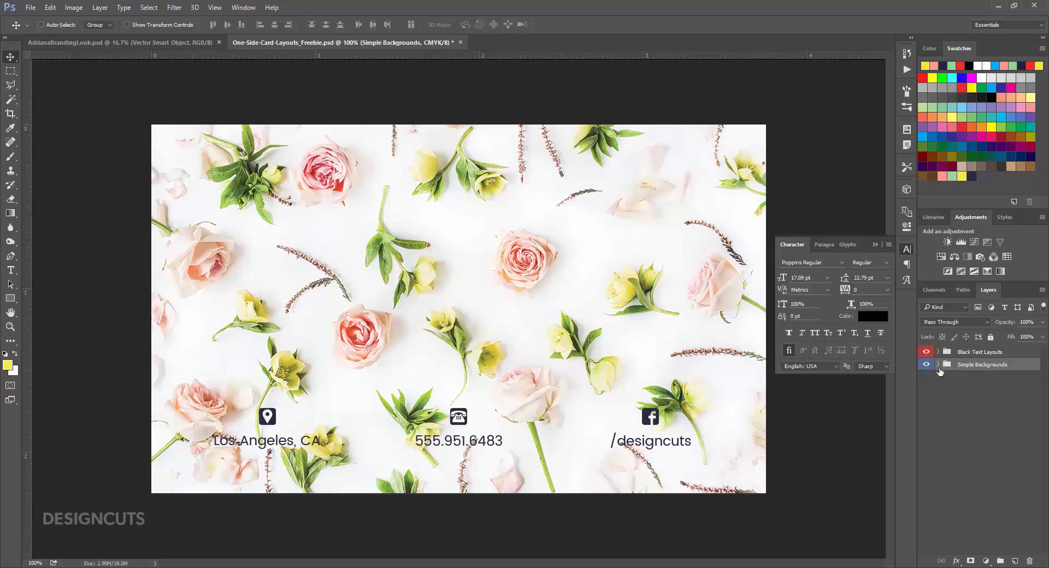
pyautogui.click(938, 365)
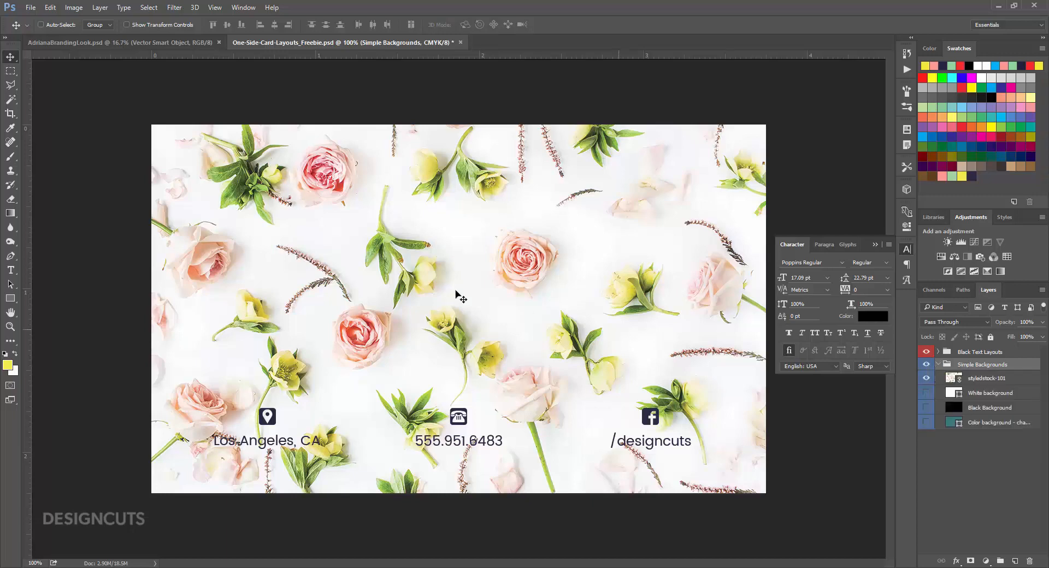
# Fill a full-width band across the card's lower third with the light green swatch on a new layer above styledstock-101, and deselect.
pyautogui.click(10, 71)
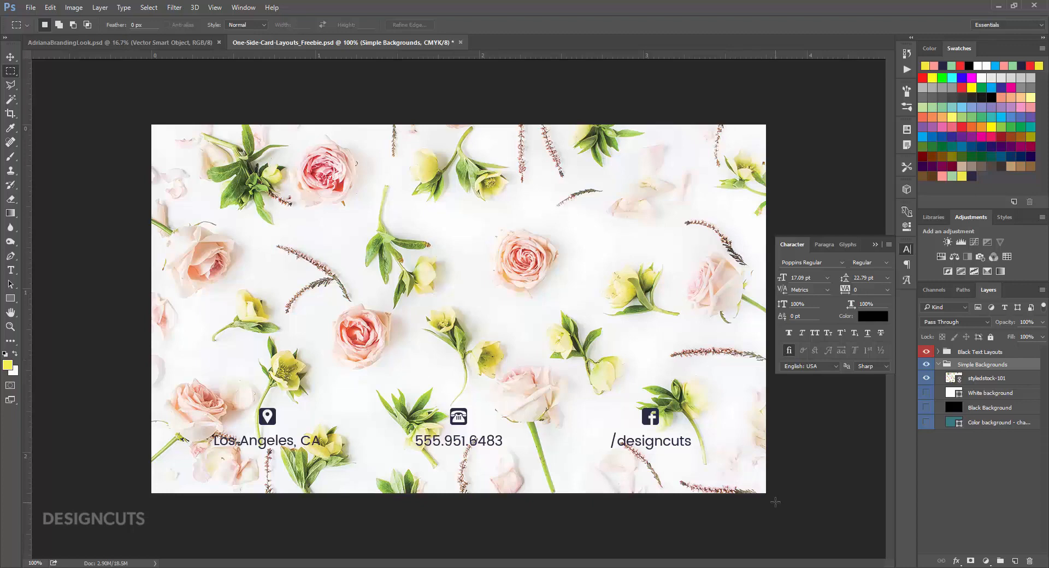
pyautogui.moveTo(775, 502); pyautogui.dragTo(126, 368)
pyautogui.click(977, 378)
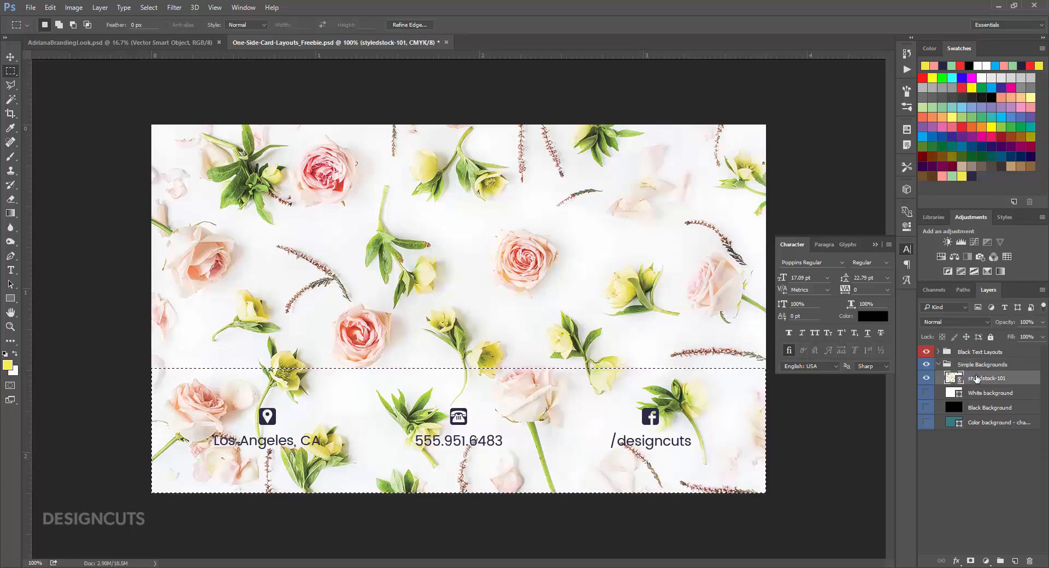
pyautogui.click(1016, 561)
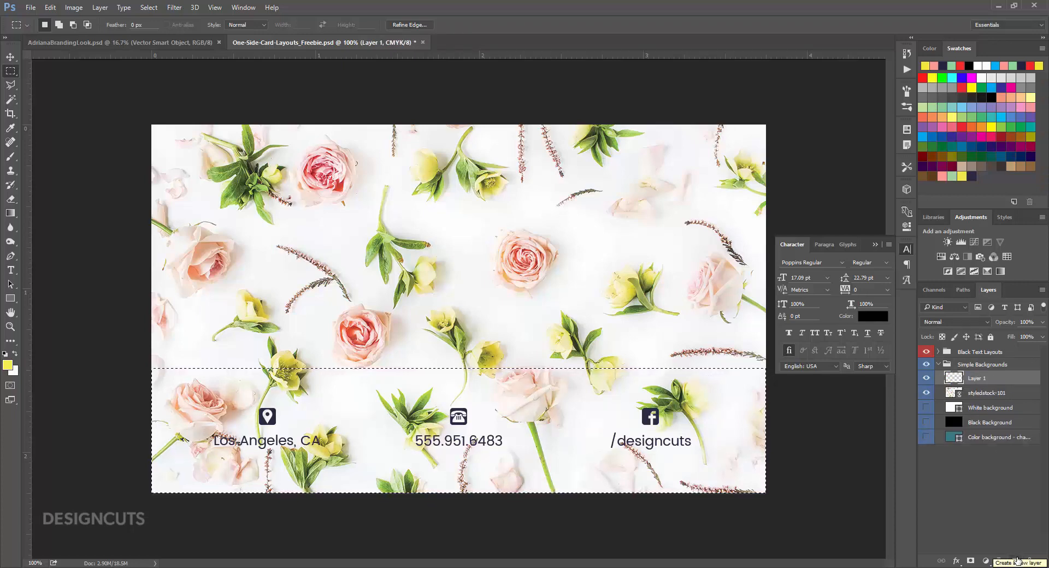
pyautogui.click(952, 176)
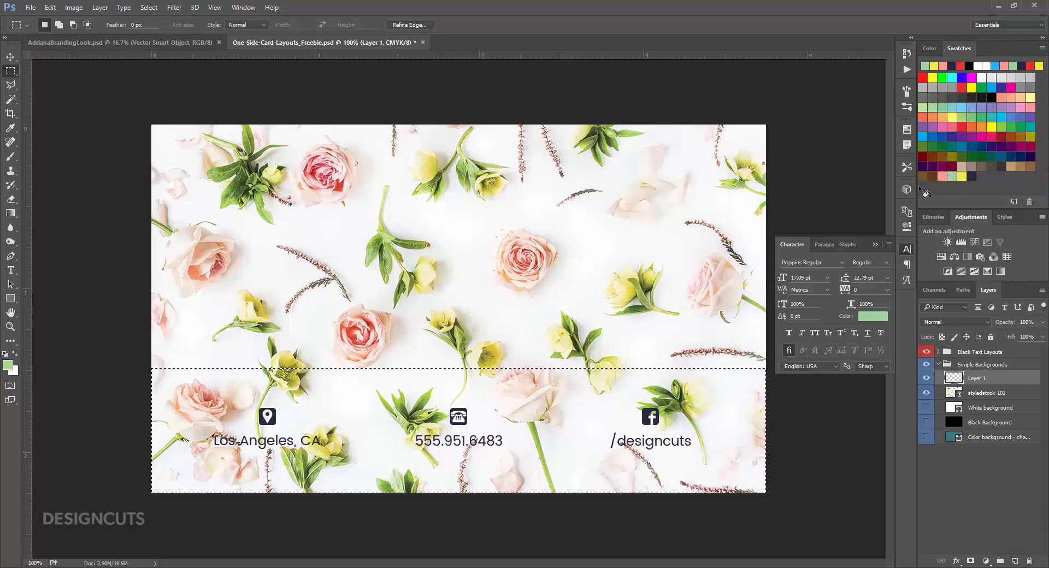
pyautogui.hotkey('alt', 'BackSpace')
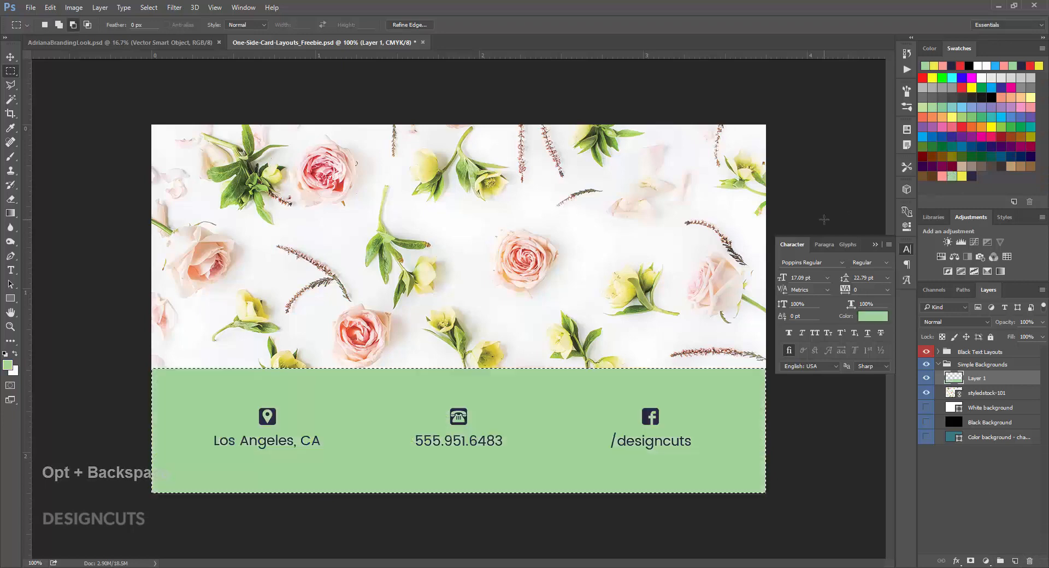
pyautogui.hotkey('ctrl', 'd')
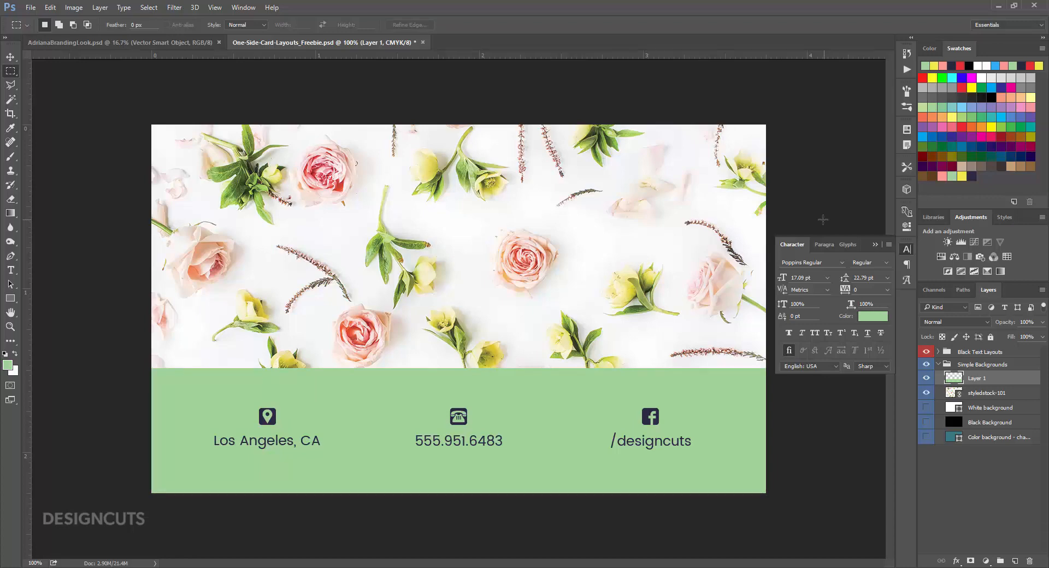
pyautogui.press('v')
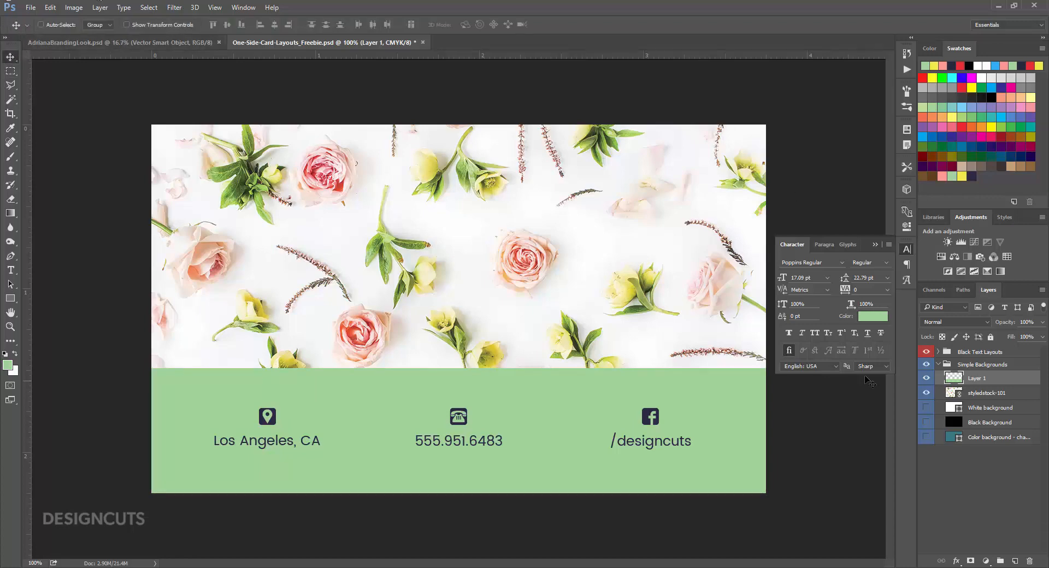
# Create a group named "Front With Logo" above the Black Text Layouts group, with Simple Backgrounds and the character settings collapsed.
pyautogui.click(939, 365)
pyautogui.click(979, 353)
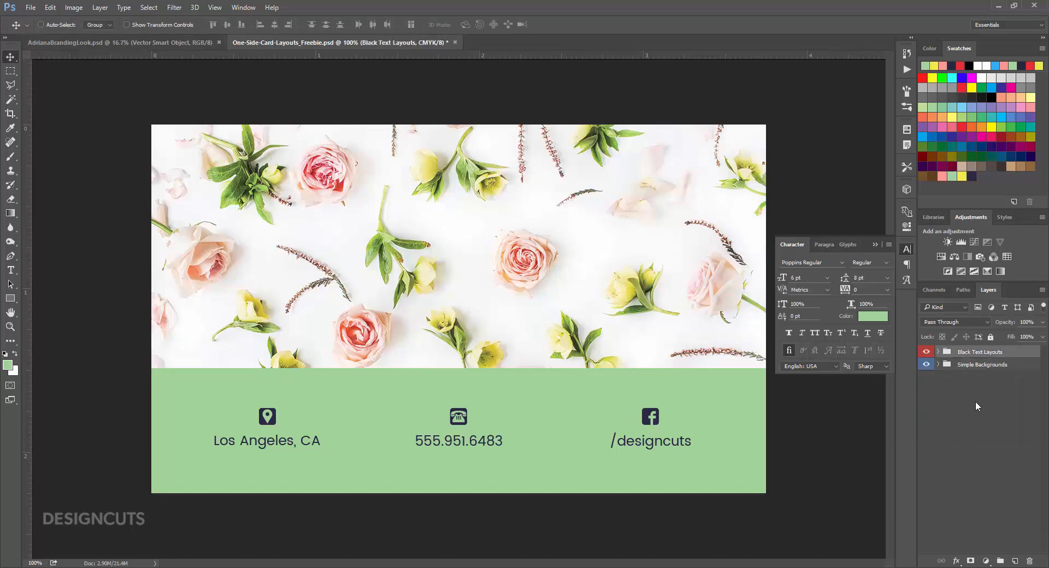
pyautogui.click(906, 248)
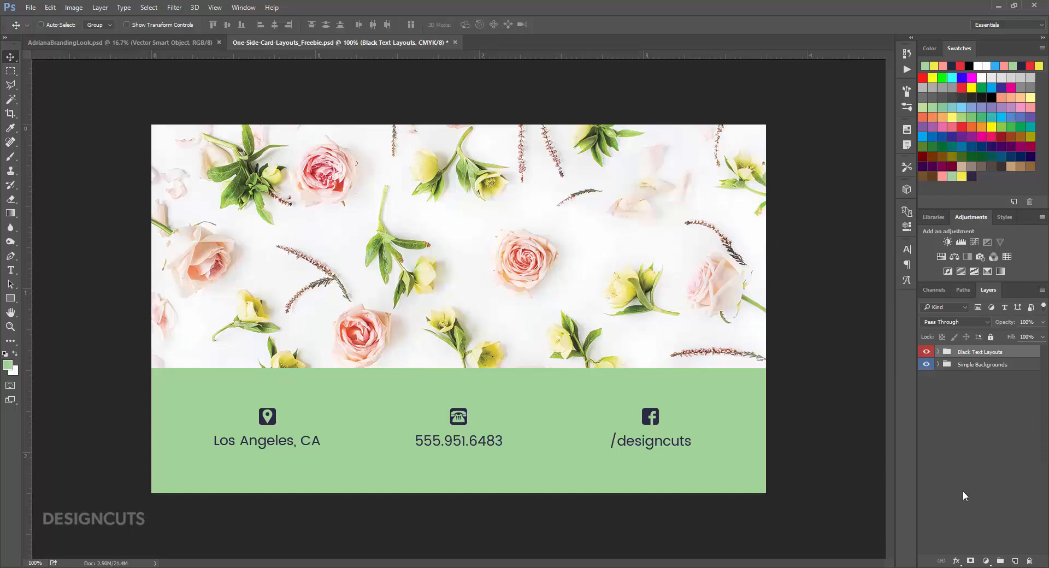
pyautogui.click(1002, 561)
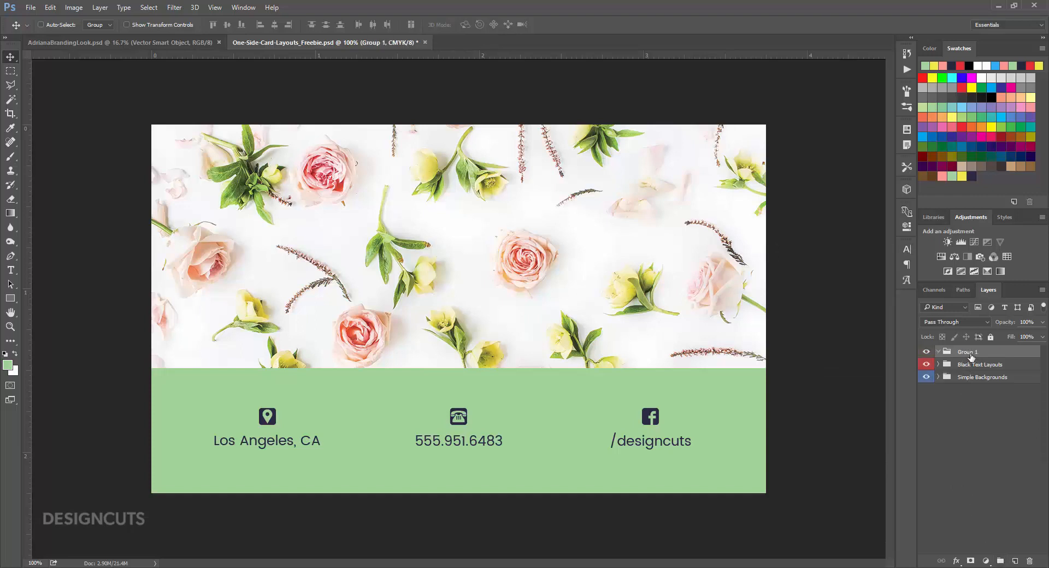
pyautogui.doubleClick(969, 353)
pyautogui.write('Front With Logo')
pyautogui.press('Return')
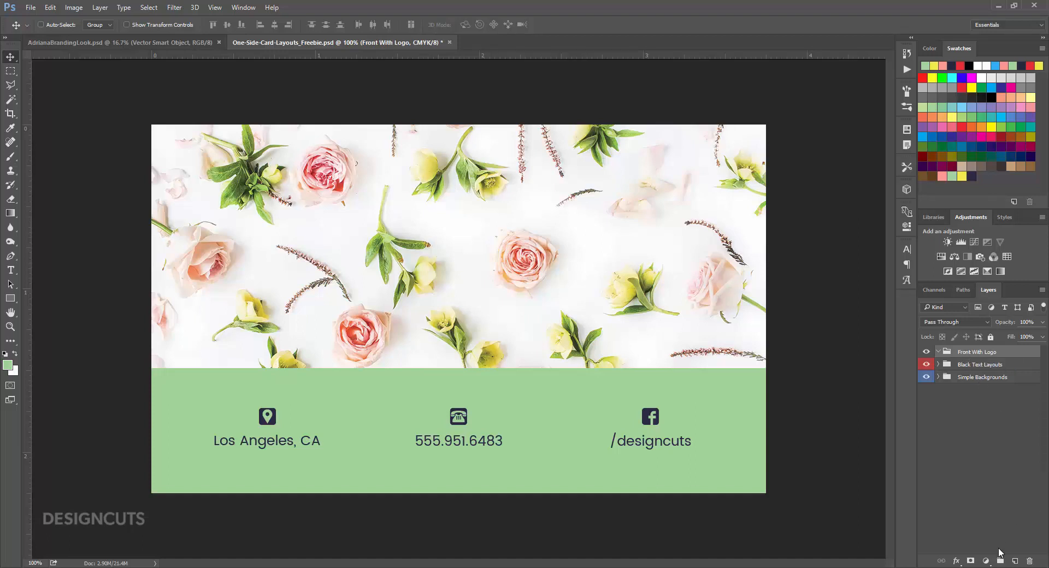
# Add a new layer inside the Front With Logo group and fill it with the Adriana Coral swatch.
pyautogui.click(1014, 561)
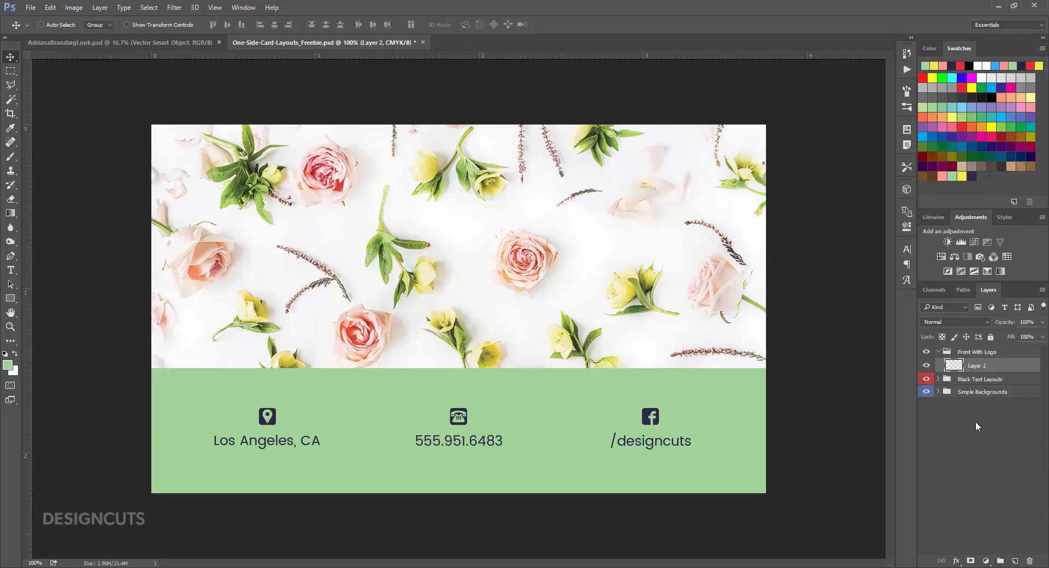
pyautogui.click(941, 176)
pyautogui.hotkey('alt', 'BackSpace')
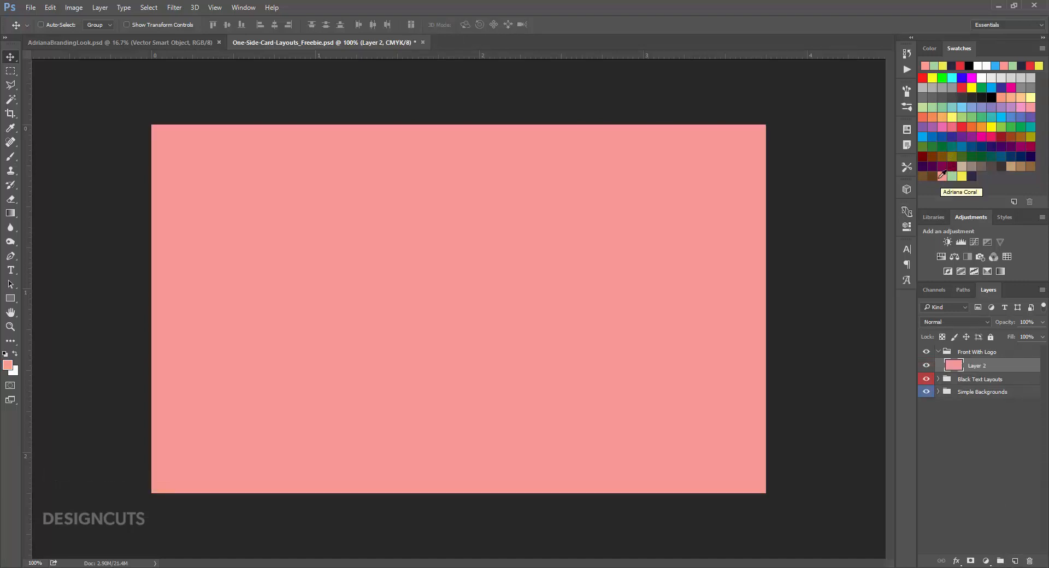
# Duplicate the Vector Smart Object logo layer from AdrianaBrandingLook.psd into One-Side-Card-Layouts_Freebie.psd and return to the card document.
pyautogui.click(146, 42)
pyautogui.click(100, 8)
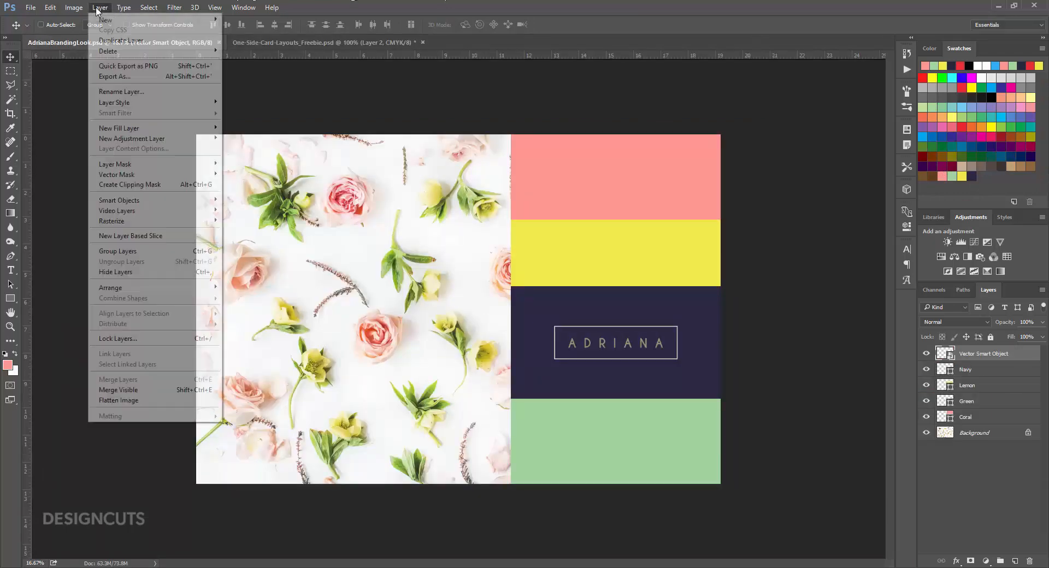
pyautogui.click(158, 51)
pyautogui.click(504, 278)
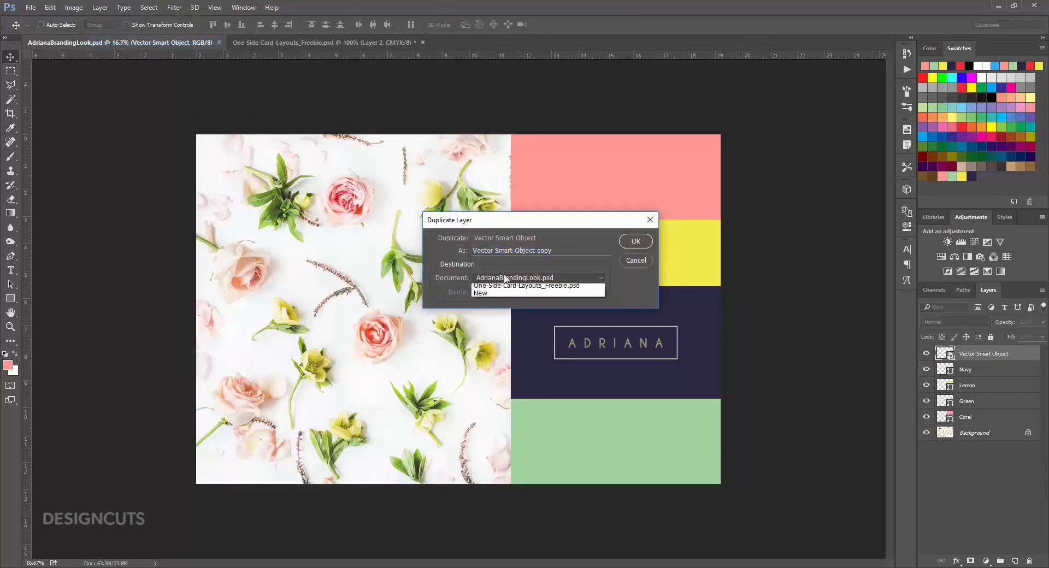
pyautogui.click(510, 293)
pyautogui.click(635, 240)
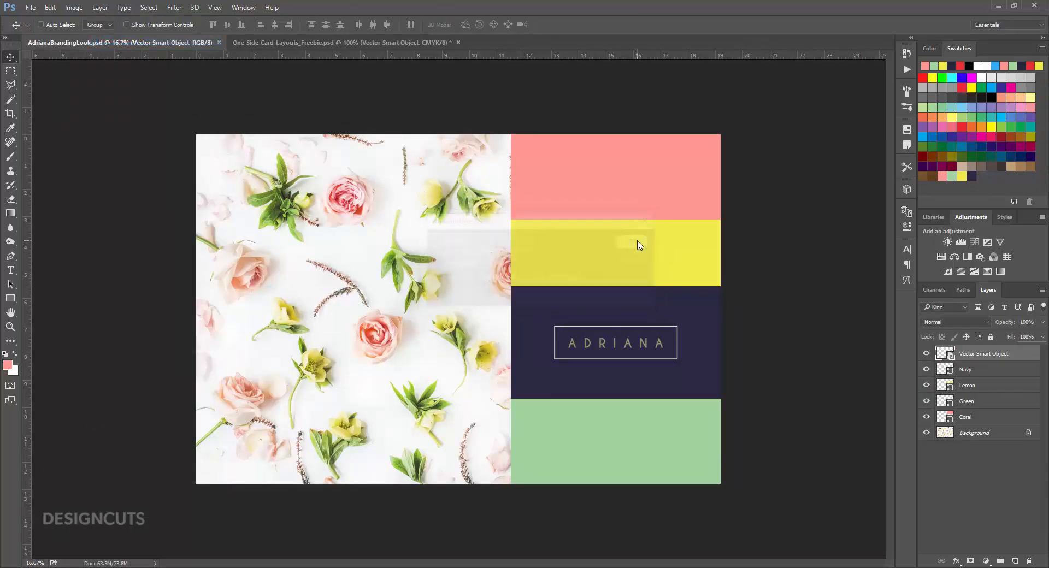
pyautogui.click(424, 42)
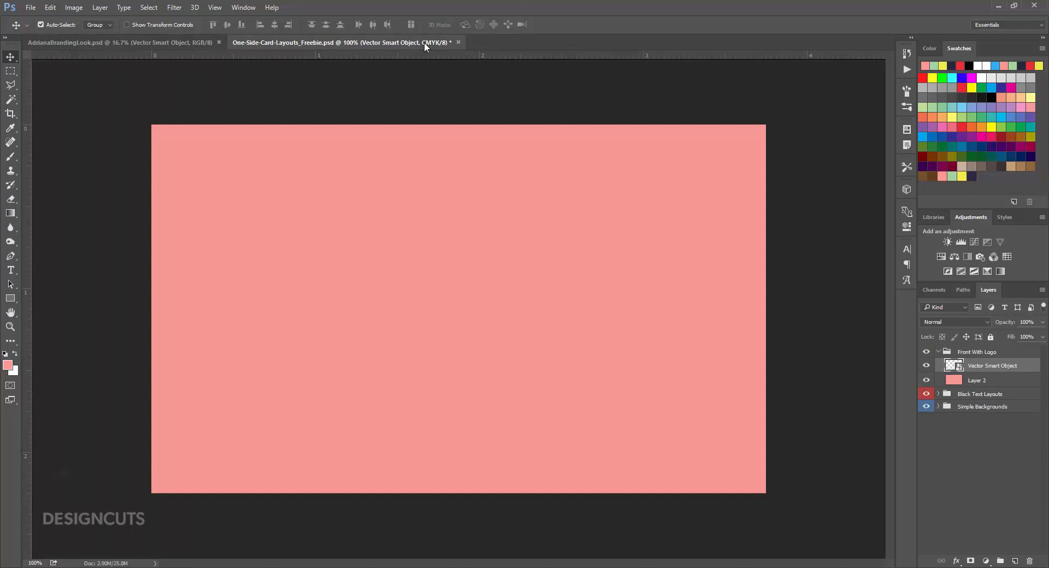
# Start a Free Transform on the duplicated logo and move it from outside the canvas onto the coral card.
pyautogui.hotkey('ctrl', '-')
pyautogui.hotkey('ctrl', '-')
pyautogui.hotkey('ctrl', '-')
pyautogui.hotkey('ctrl', '-')
pyautogui.hotkey('ctrl', '-')
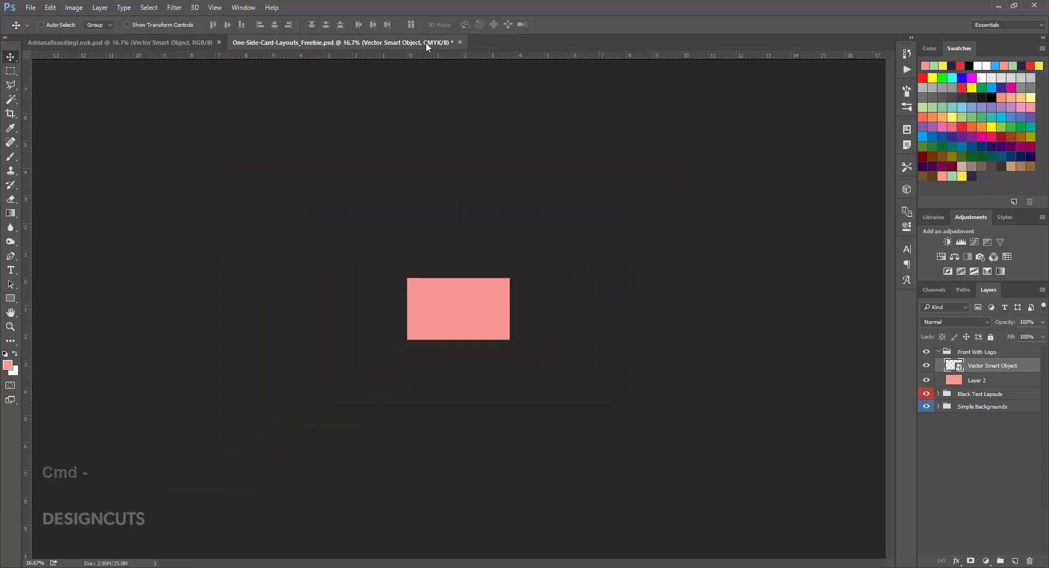
pyautogui.click(49, 7)
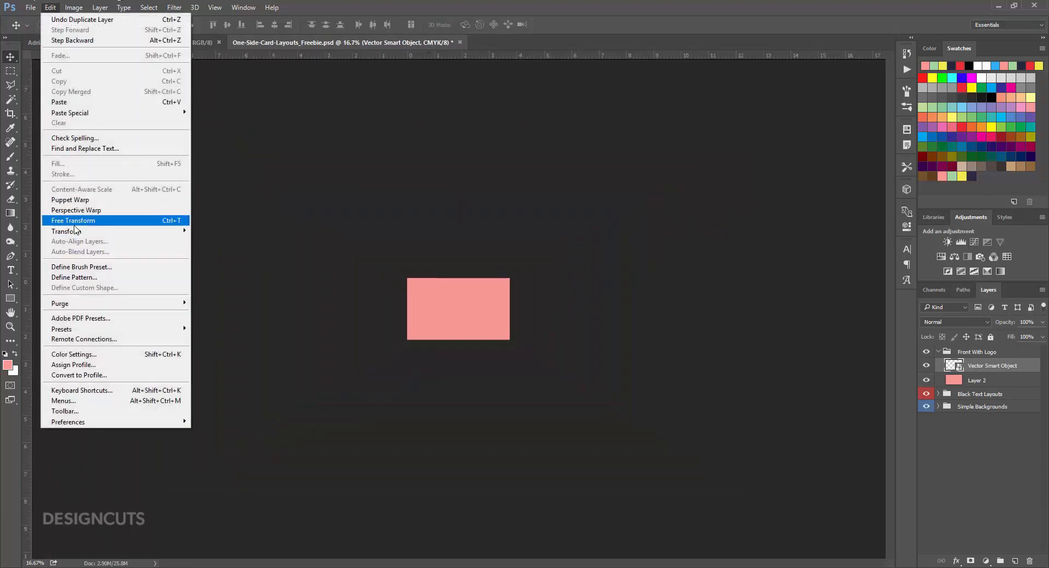
pyautogui.click(75, 223)
pyautogui.moveTo(852, 487); pyautogui.dragTo(494, 306)
pyautogui.hotkey('ctrl', '+')
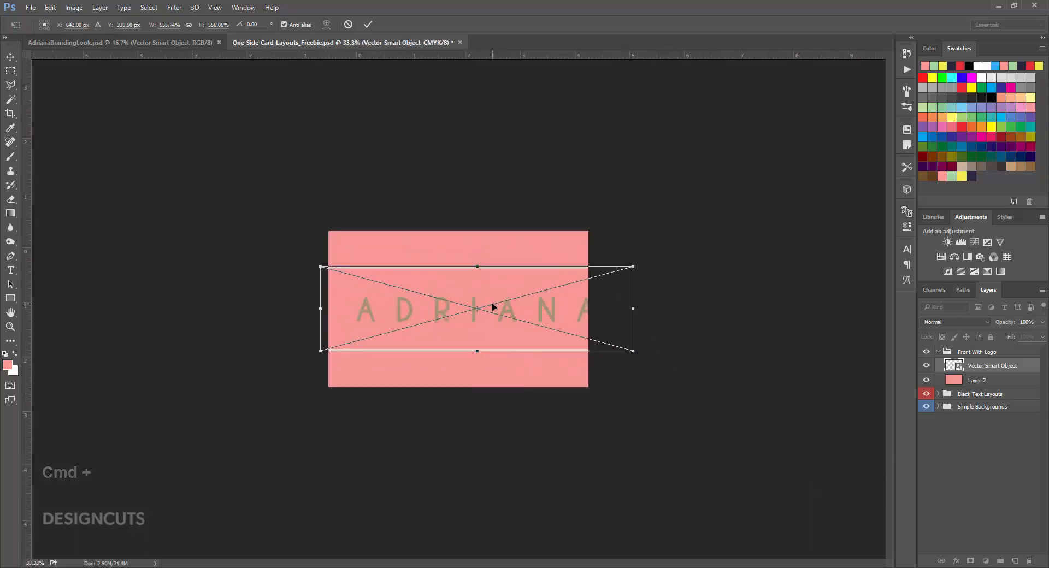
pyautogui.hotkey('ctrl', '+')
pyautogui.hotkey('ctrl', '+')
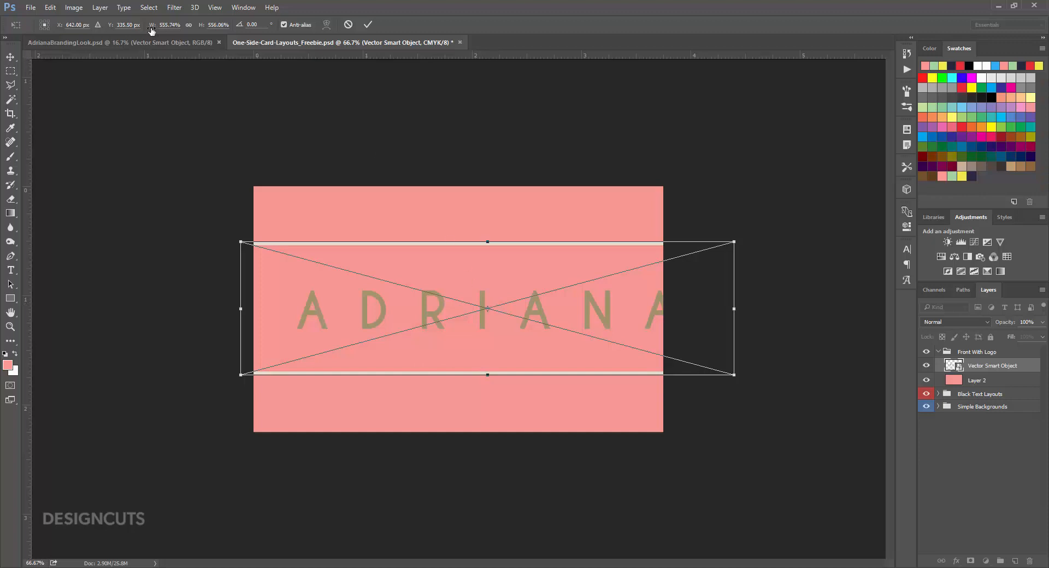
# Scale the logo proportionally to 200%, centre it on the card and apply the transform.
pyautogui.doubleClick(174, 24)
pyautogui.write('200')
pyautogui.click(188, 25)
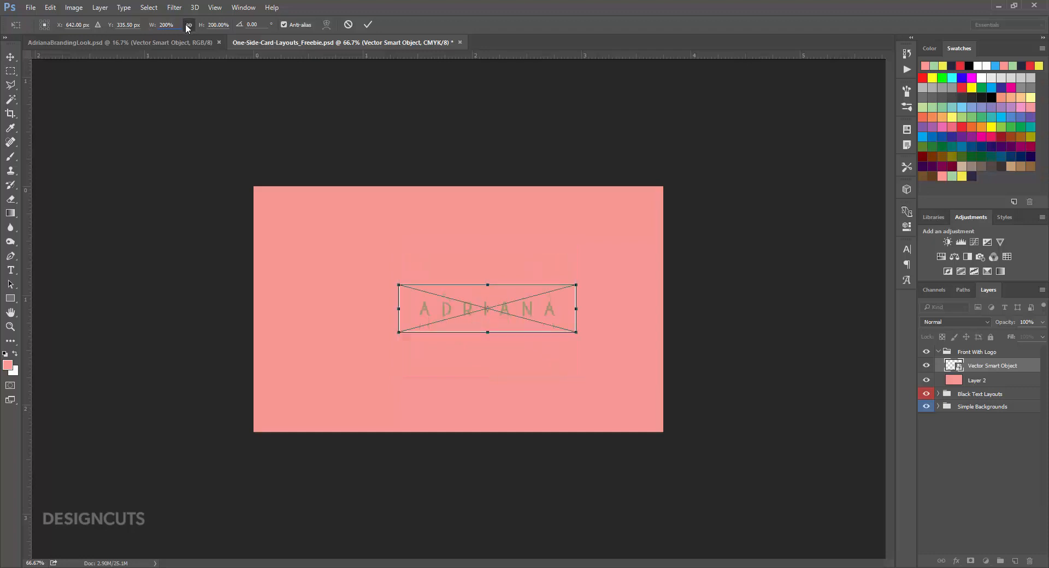
pyautogui.moveTo(549, 313); pyautogui.dragTo(520, 315)
pyautogui.press('Return')
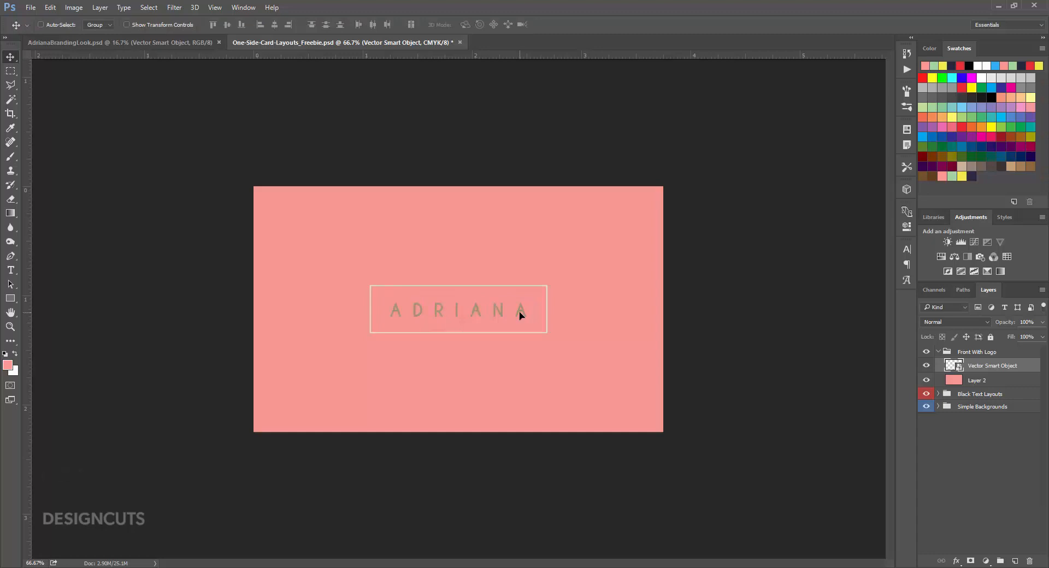
# Collapse the Front With Logo group and toggle its visibility to compare both sides of the card.
pyautogui.click(938, 352)
pyautogui.click(926, 352)
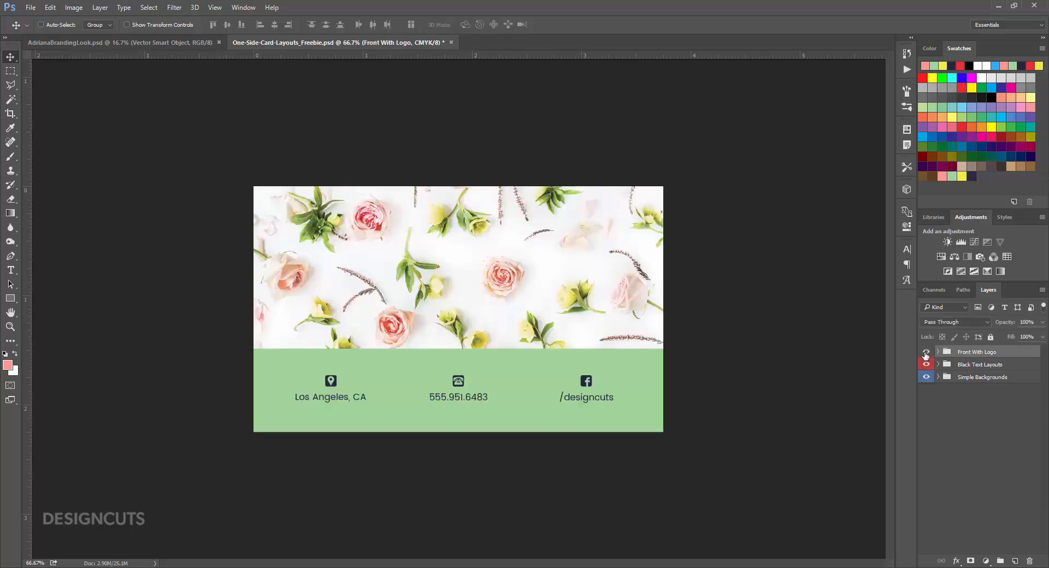
pyautogui.click(926, 353)
# Save the document as AdrianaBranding_BizCard in Photoshop format in the DC_AdrianaBranding_Tutorial folder, keeping Maximize Compatibility on.
pyautogui.press('ctrl')
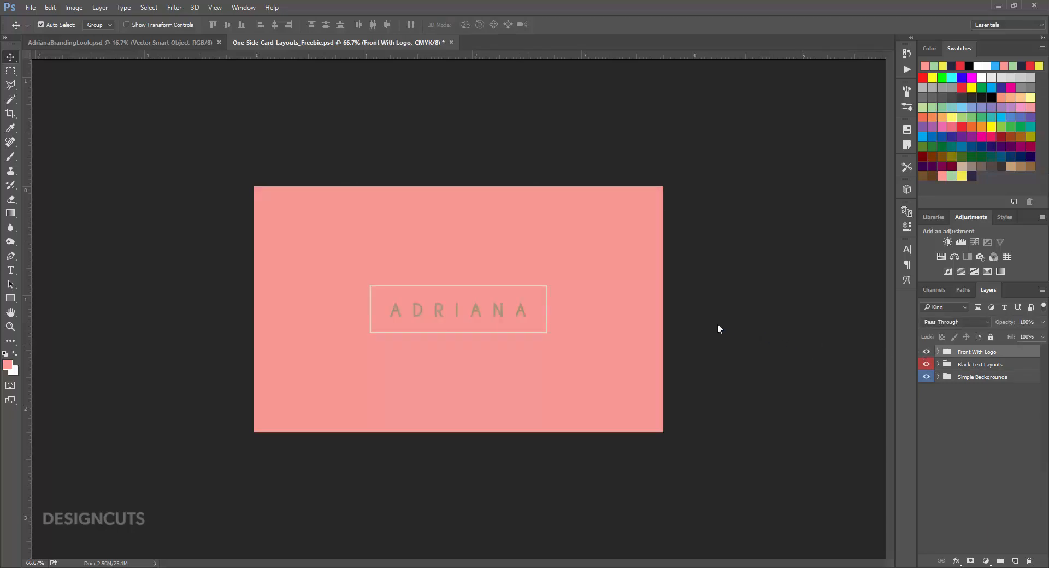
pyautogui.hotkey('ctrl', 'shift', 's')
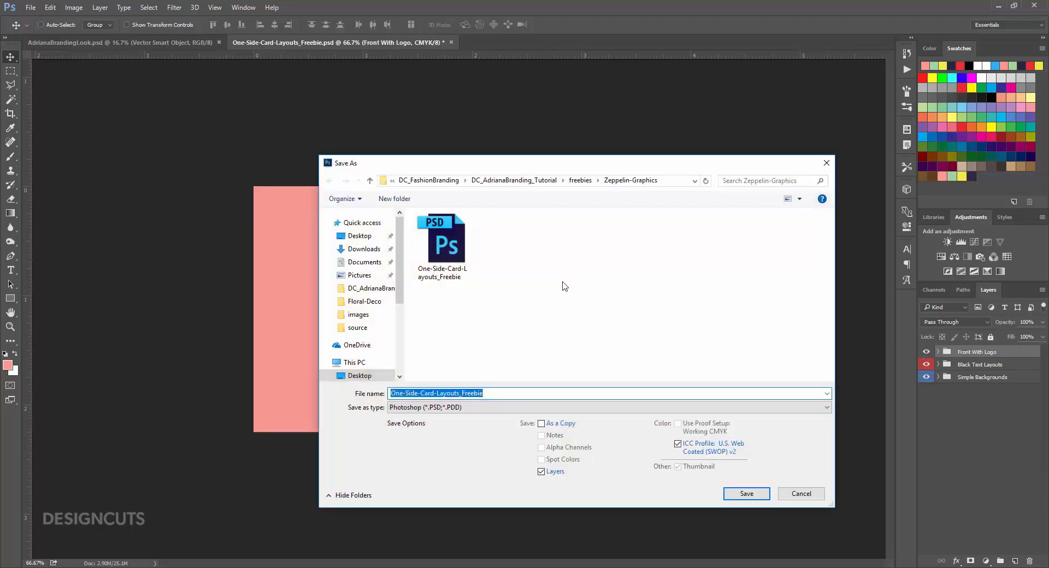
pyautogui.click(572, 180)
pyautogui.click(562, 181)
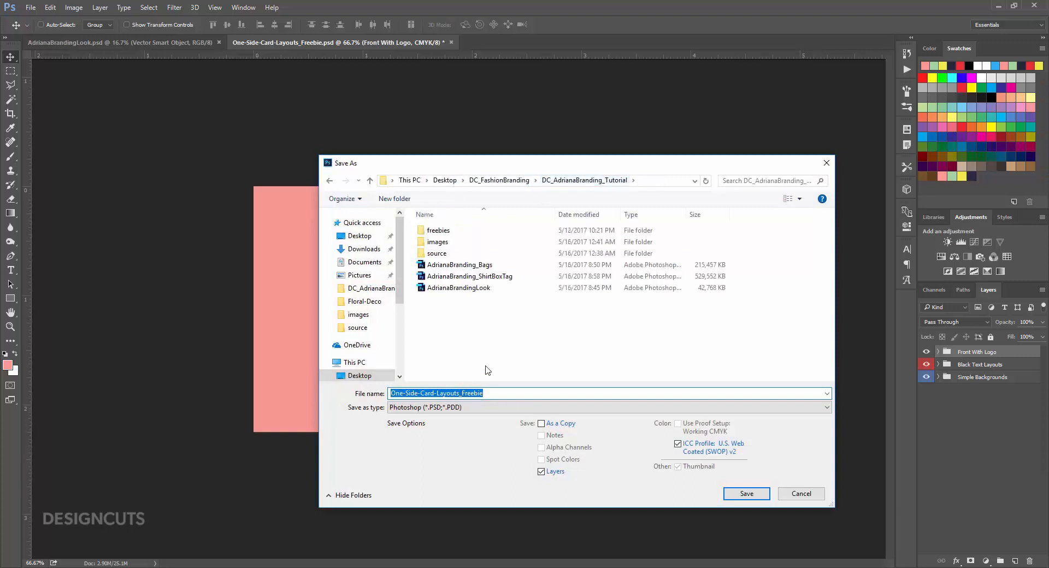
pyautogui.write('AdrianaB')
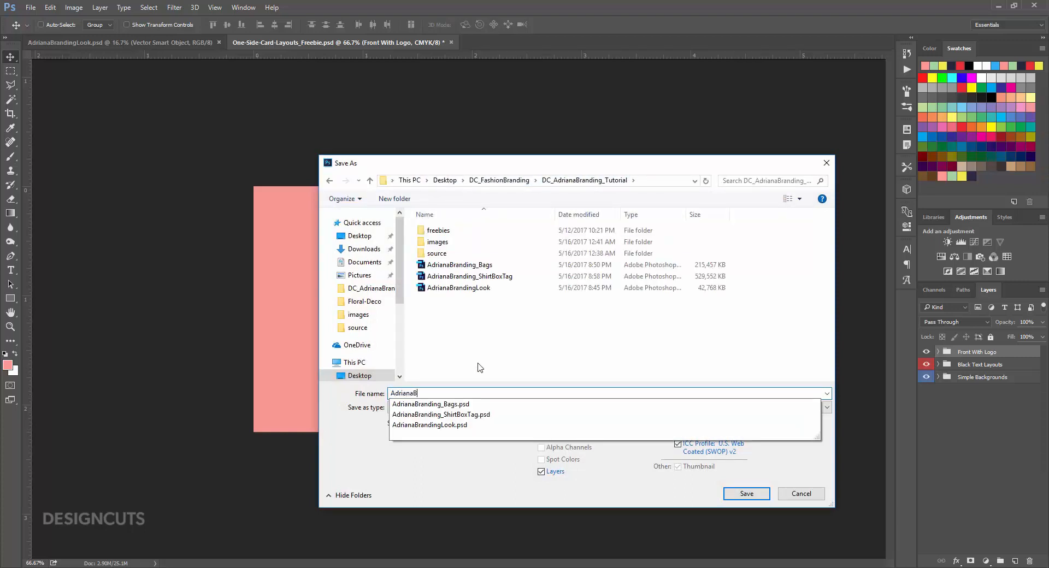
pyautogui.write('randing_BizCard')
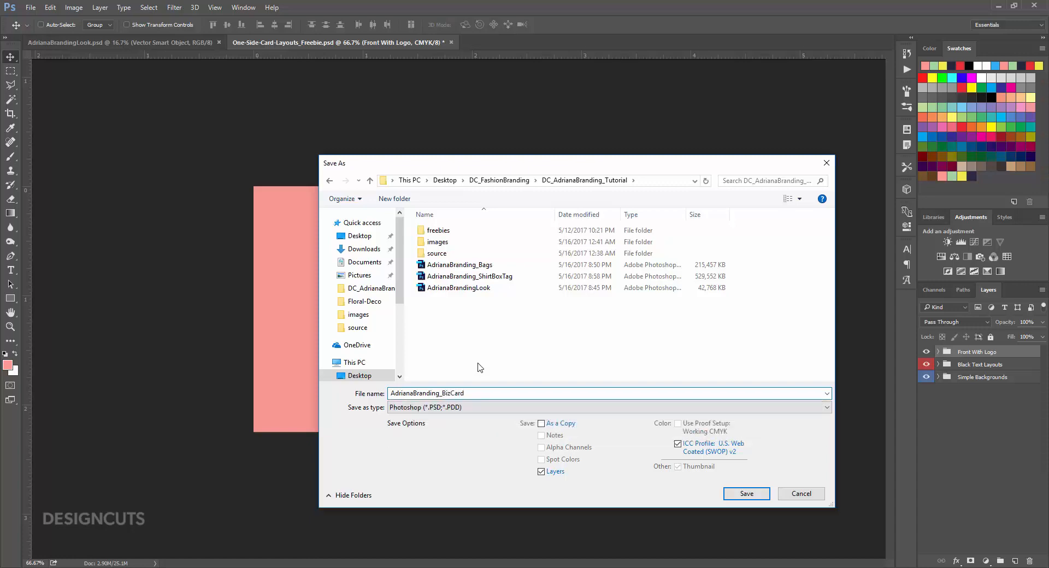
pyautogui.press('Return')
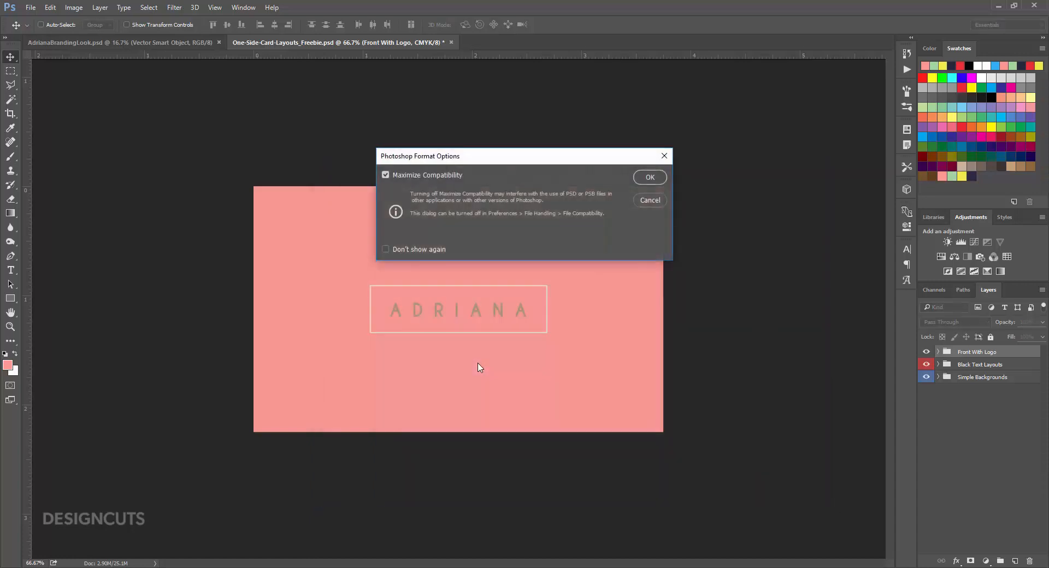
pyautogui.press('Return')
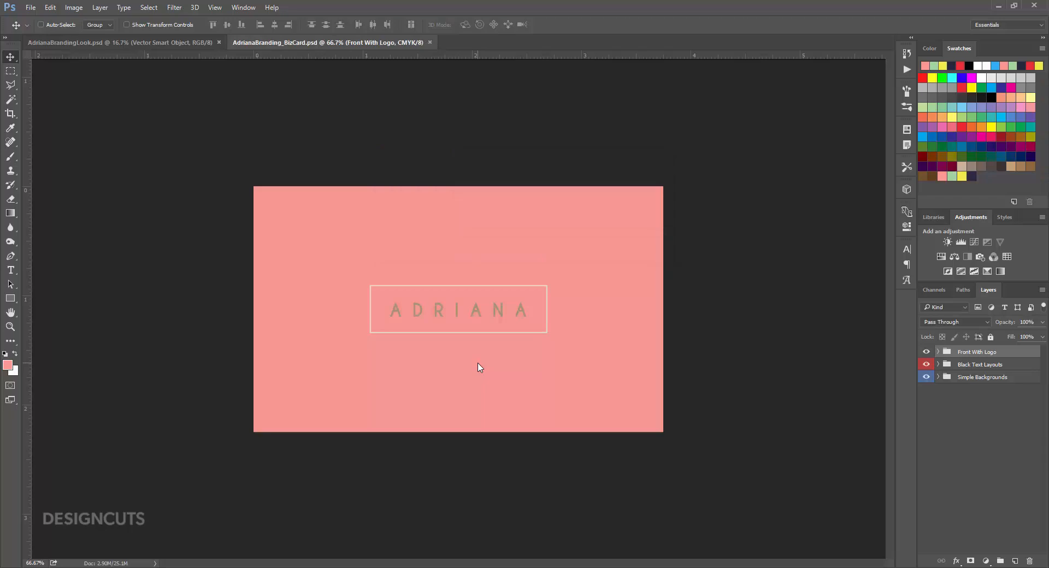
# Close the business card document and open samsung-galaxy-s8-mockups_Freebie from its subfolder of the tutorial's freebies folder in File Explorer.
pyautogui.press('ctrl')
pyautogui.hotkey('ctrl', 'w')
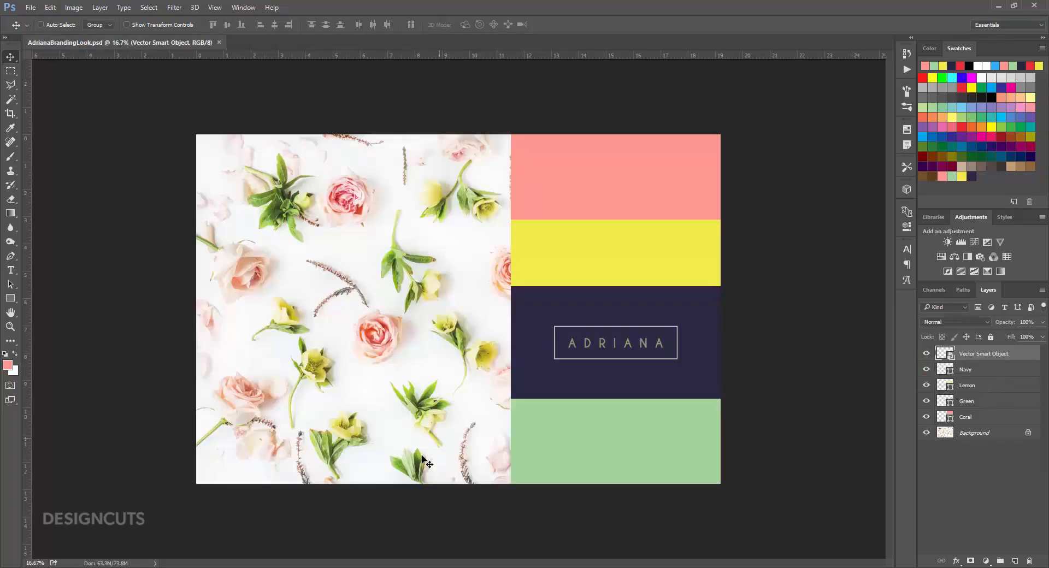
pyautogui.hotkey('alt', 'Tab')
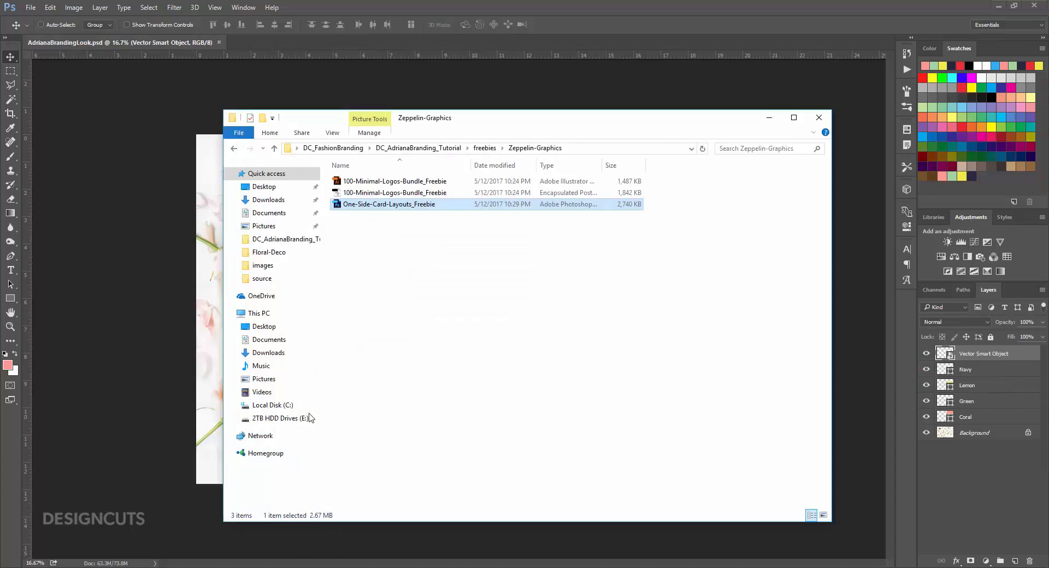
pyautogui.click(233, 149)
pyautogui.doubleClick(355, 216)
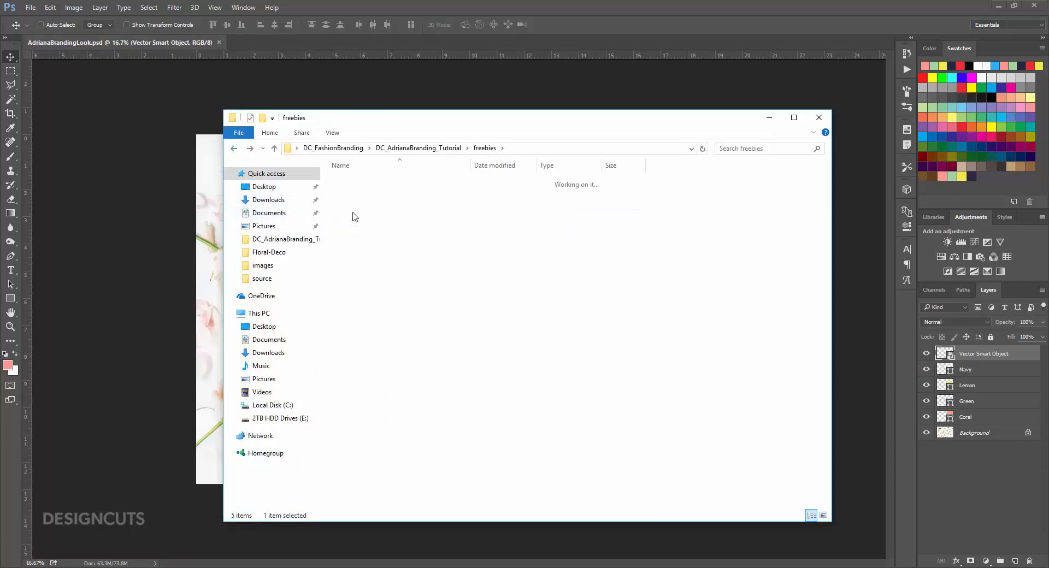
pyautogui.doubleClick(364, 183)
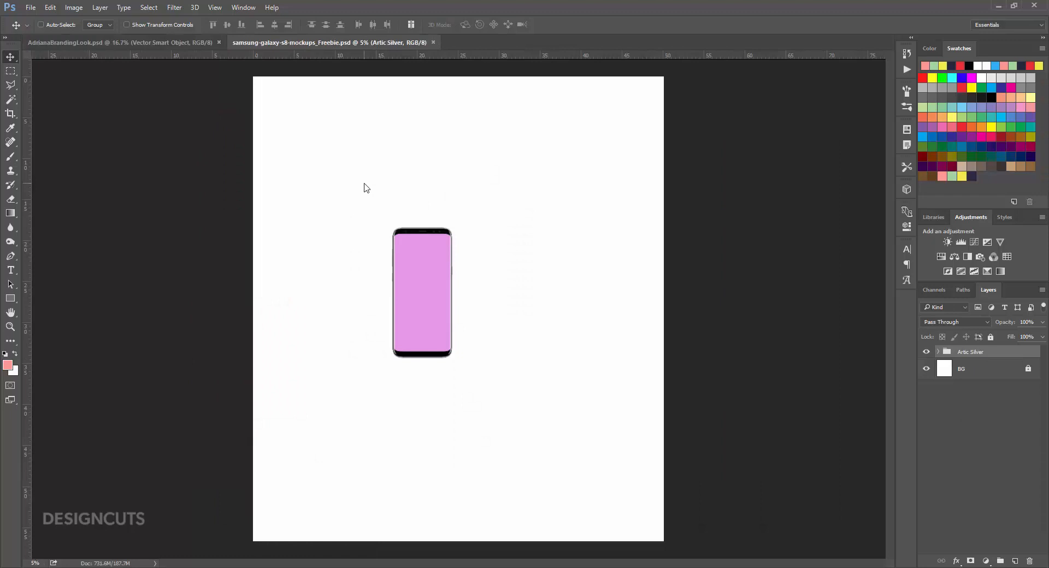
# Expand the Artic Silver and S8 + Artic Silver groups and open the contents of the SCREE smart object.
pyautogui.click(939, 353)
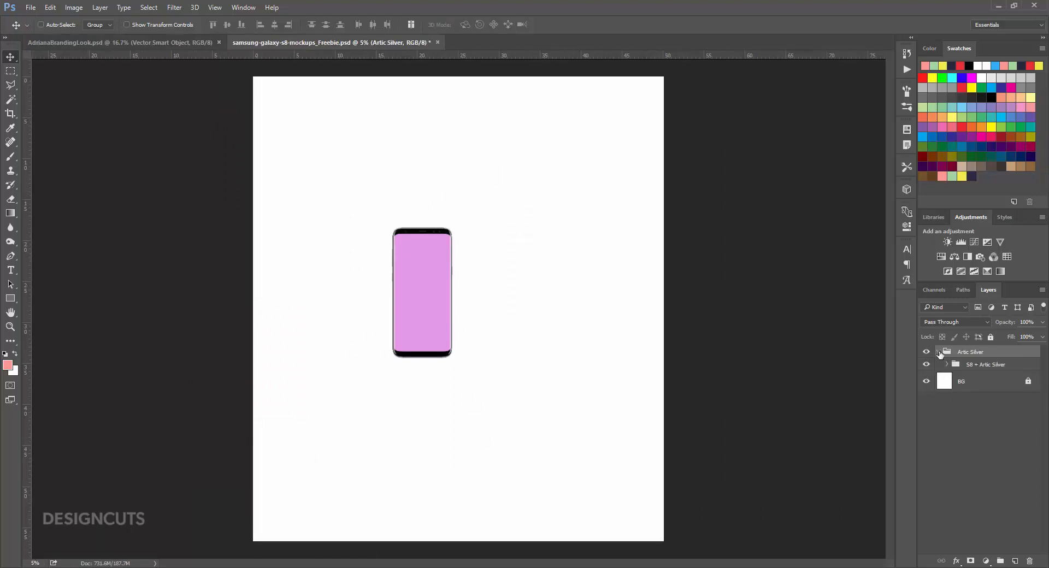
pyautogui.click(947, 364)
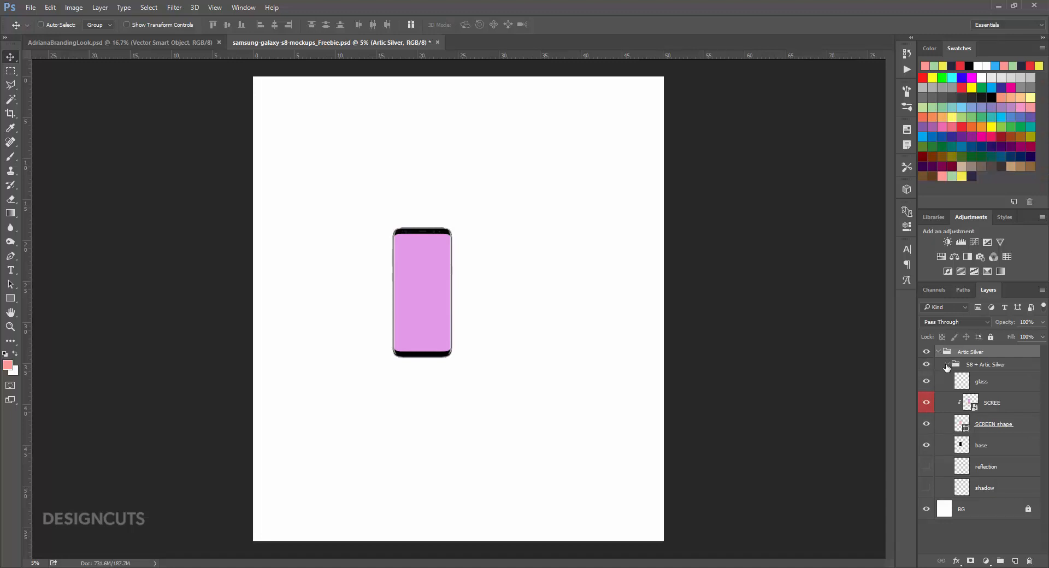
pyautogui.doubleClick(969, 403)
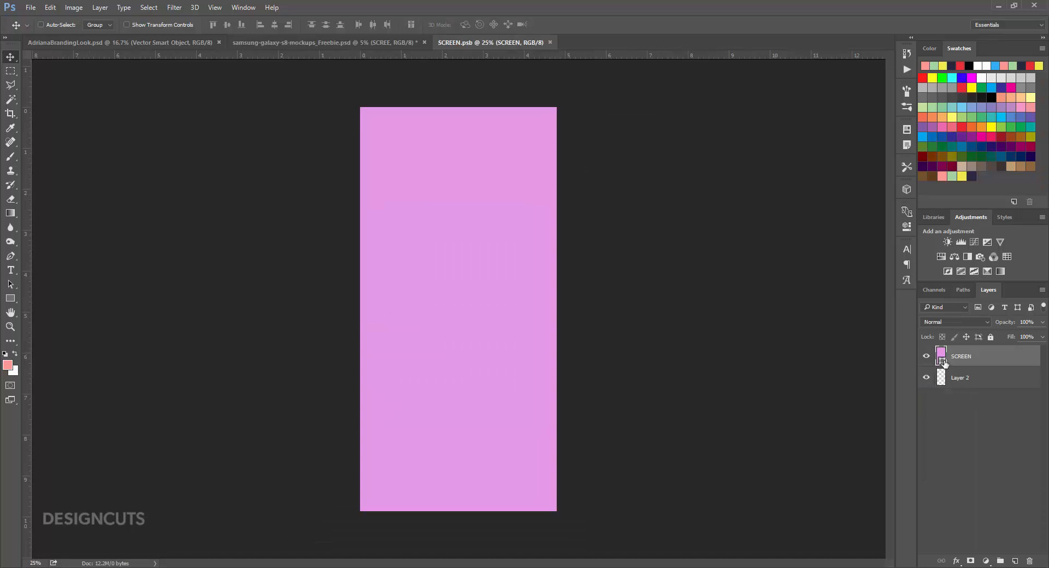
# Delete the pink SCREEN placeholder layer and fill the remaining Layer 2 with white.
pyautogui.moveTo(941, 356); pyautogui.dragTo(1029, 561)
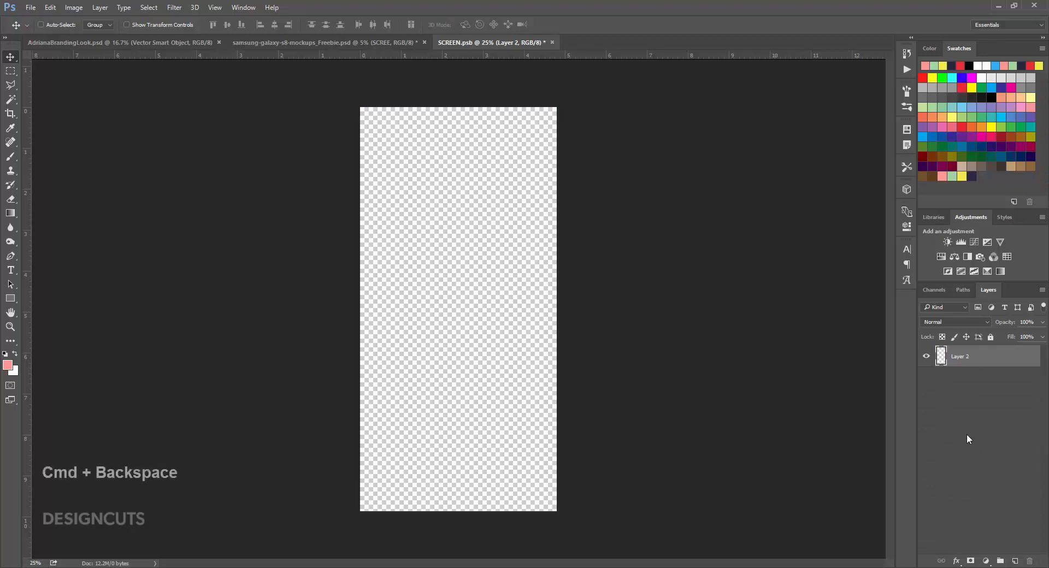
pyautogui.hotkey('ctrl', 'BackSpace')
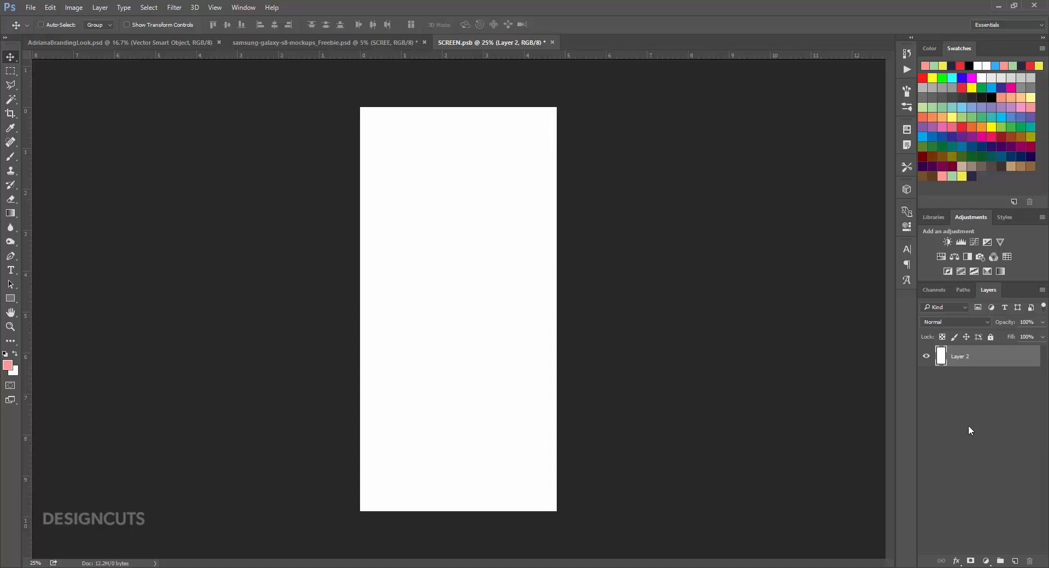
# Fill a full-width band about 1.5 in high at the top of the phone screen with coral on a new layer.
pyautogui.click(1015, 561)
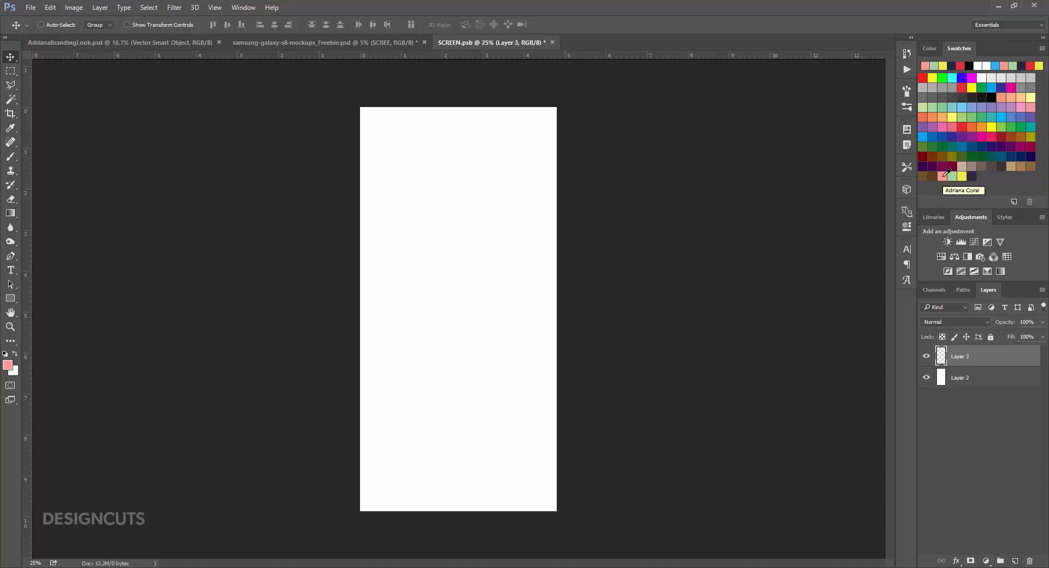
pyautogui.click(10, 71)
pyautogui.moveTo(361, 108); pyautogui.dragTo(587, 169)
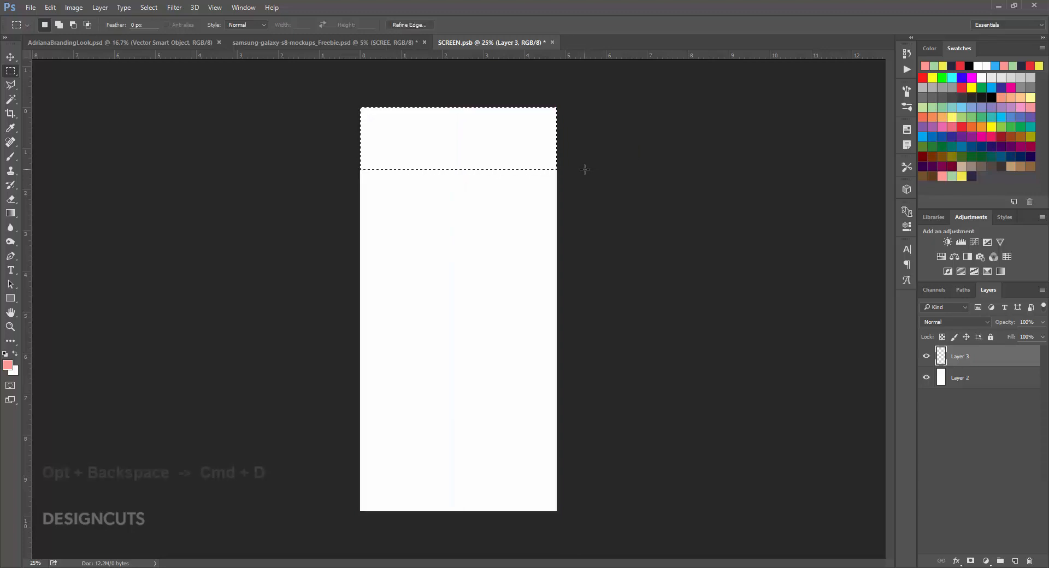
pyautogui.hotkey('alt', 'BackSpace')
pyautogui.hotkey('ctrl', 'd')
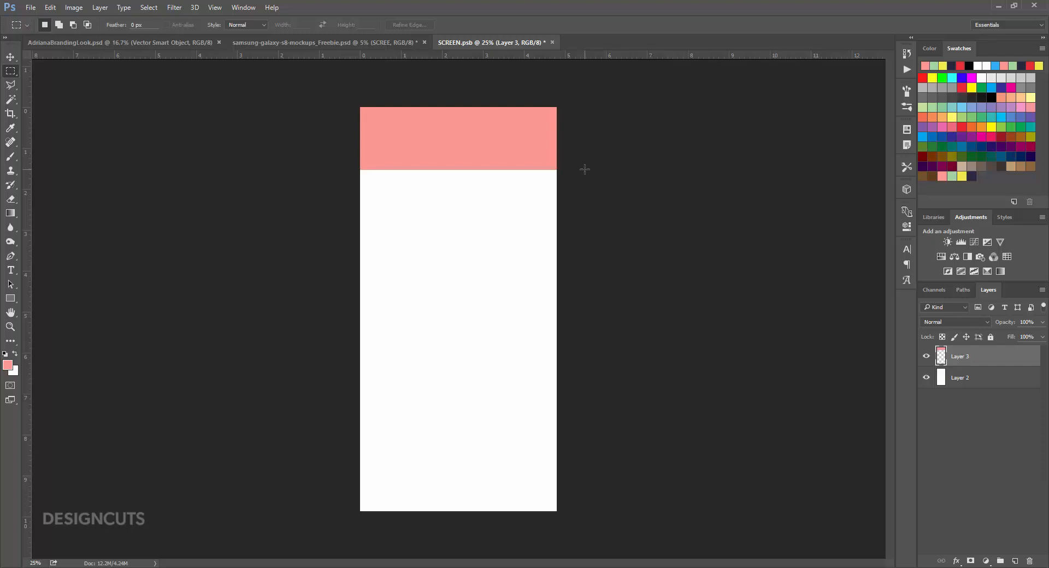
# Duplicate the Vector Smart Object logo layer from AdrianaBrandingLook.psd into SCREEN.psb.
pyautogui.click(10, 57)
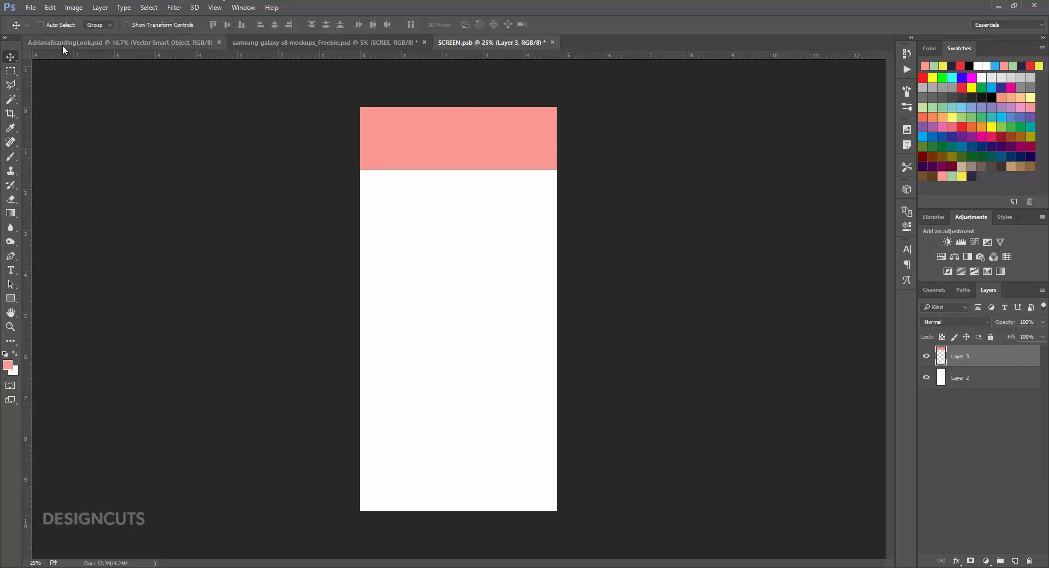
pyautogui.click(63, 44)
pyautogui.click(100, 7)
pyautogui.click(125, 43)
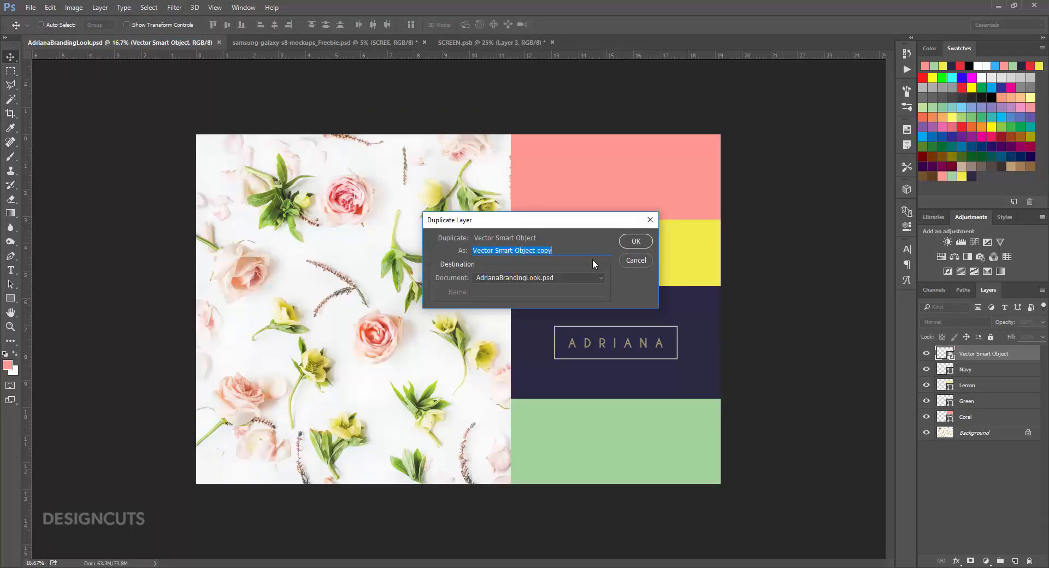
pyautogui.click(567, 276)
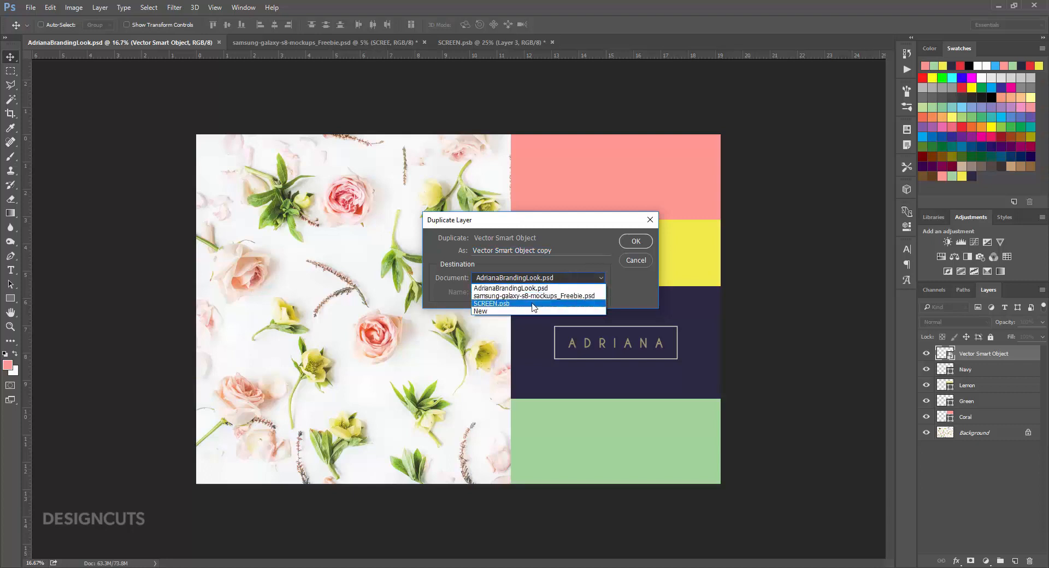
pyautogui.click(532, 303)
pyautogui.click(635, 241)
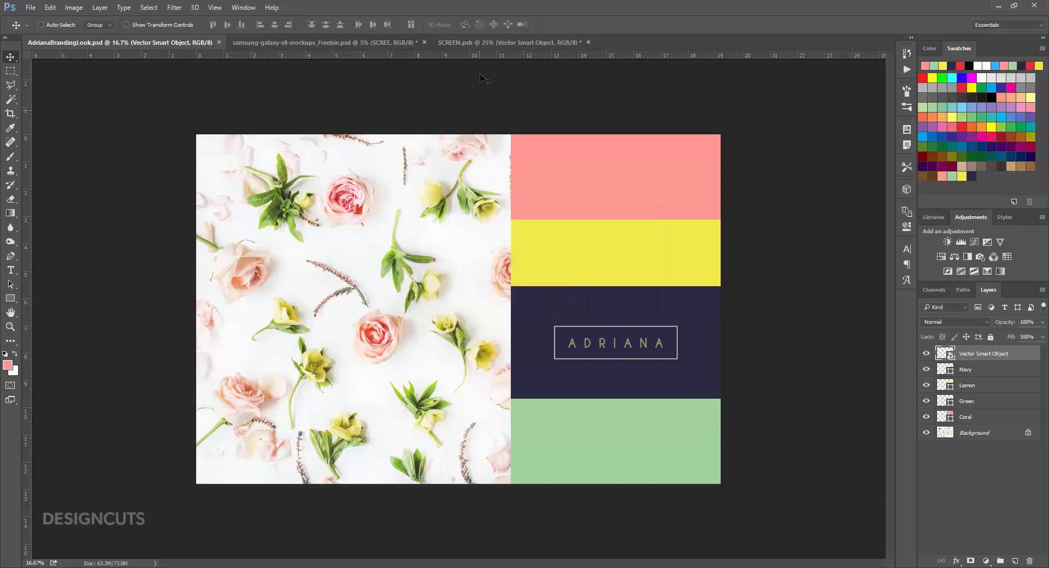
# Start a Free Transform on the duplicated logo in SCREEN.psb and scale it proportionally to 350%.
pyautogui.click(479, 42)
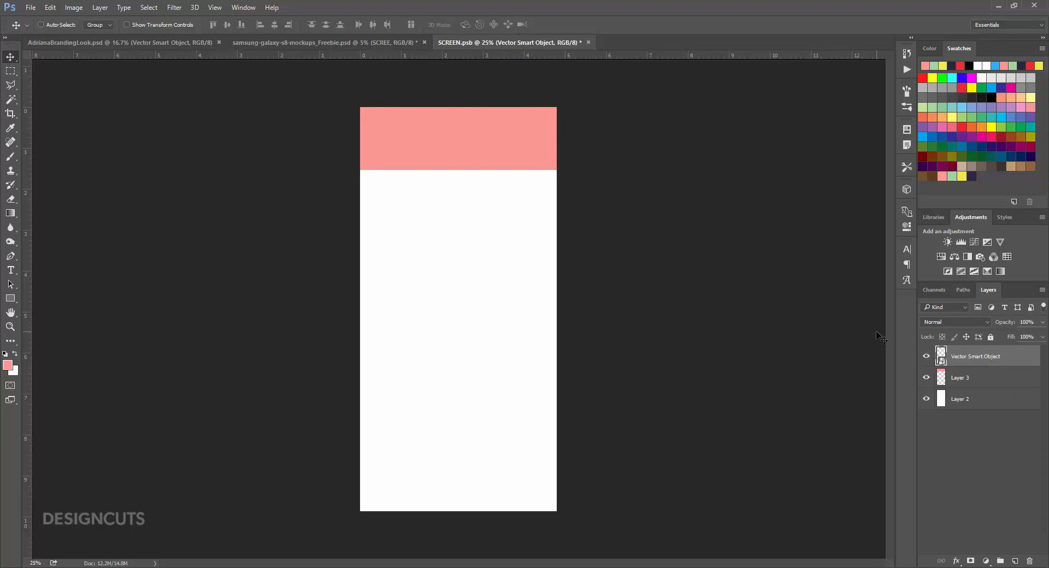
pyautogui.hotkey('ctrl', '-')
pyautogui.hotkey('ctrl', '-')
pyautogui.hotkey('ctrl', '-')
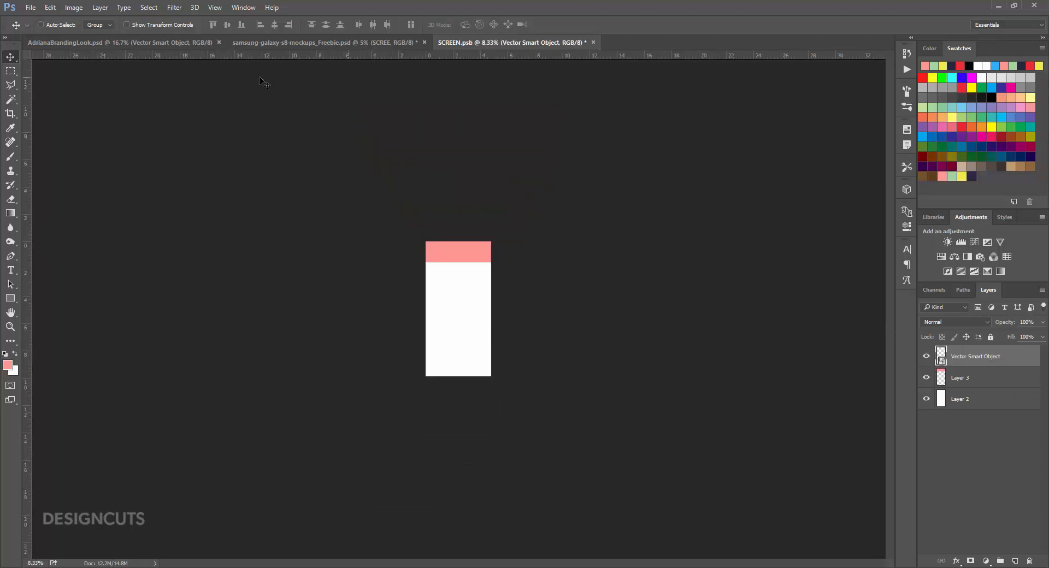
pyautogui.click(50, 7)
pyautogui.click(70, 220)
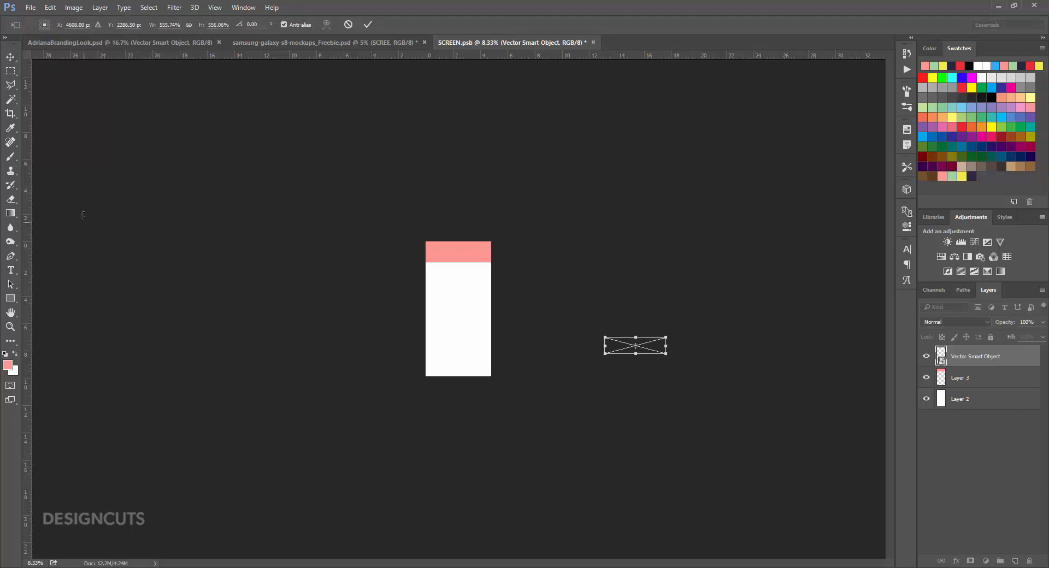
pyautogui.click(170, 24)
pyautogui.write('350')
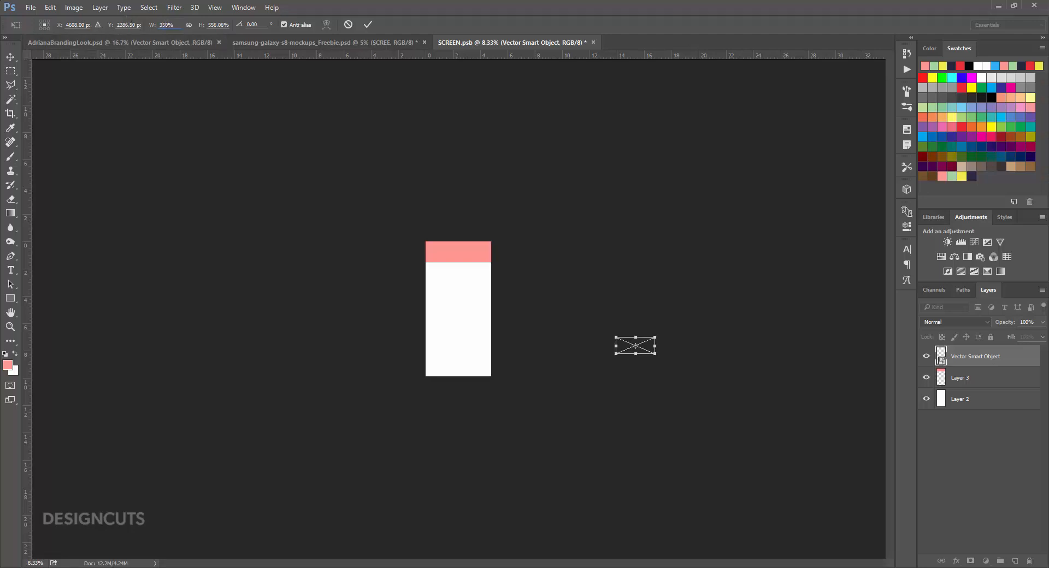
pyautogui.click(189, 24)
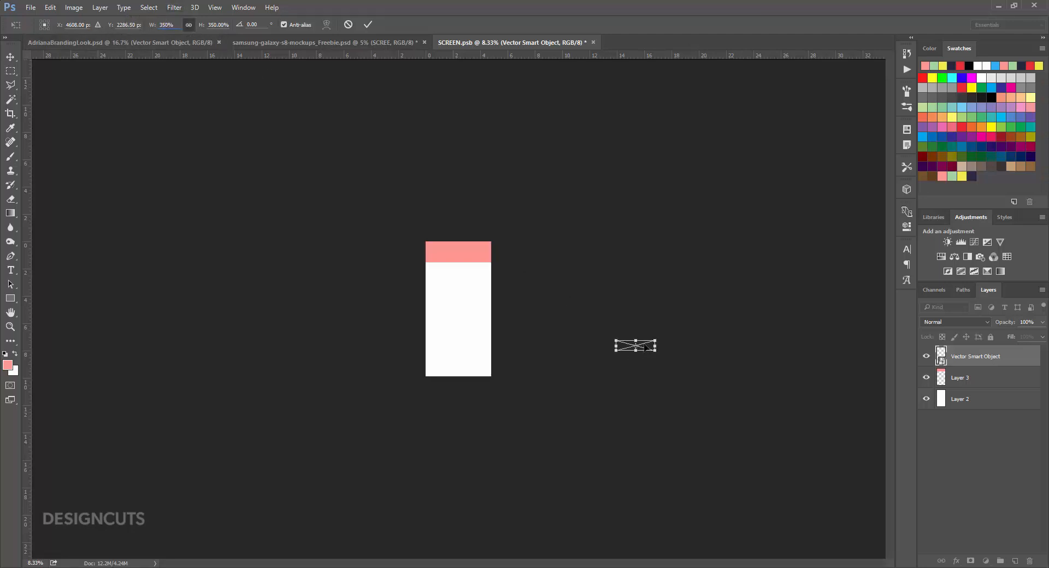
# Move the logo from outside the canvas to the centre of the coral band and apply the transform.
pyautogui.moveTo(645, 344); pyautogui.dragTo(468, 253)
pyautogui.hotkey('ctrl', '+')
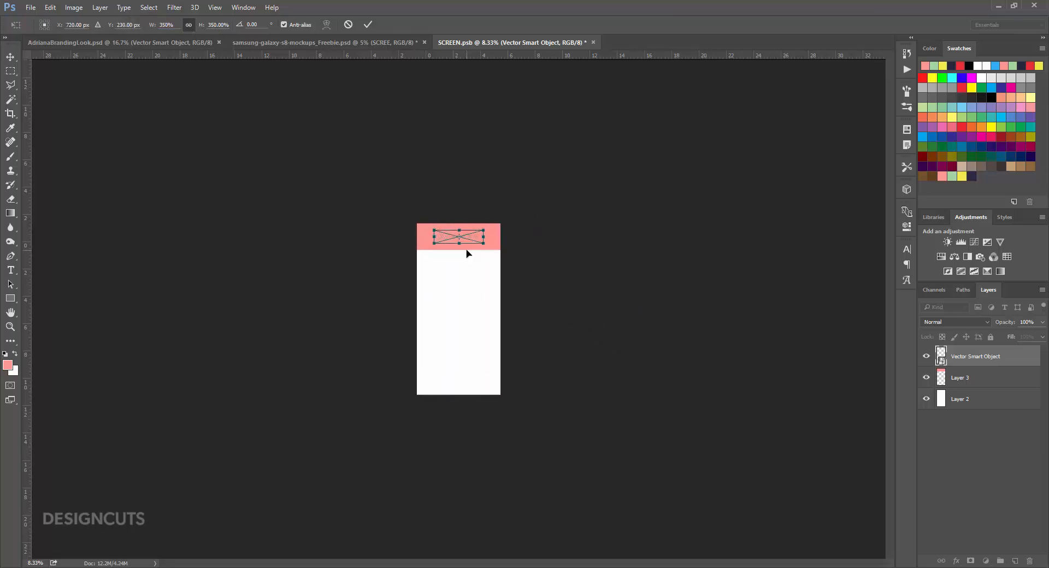
pyautogui.hotkey('ctrl', '+')
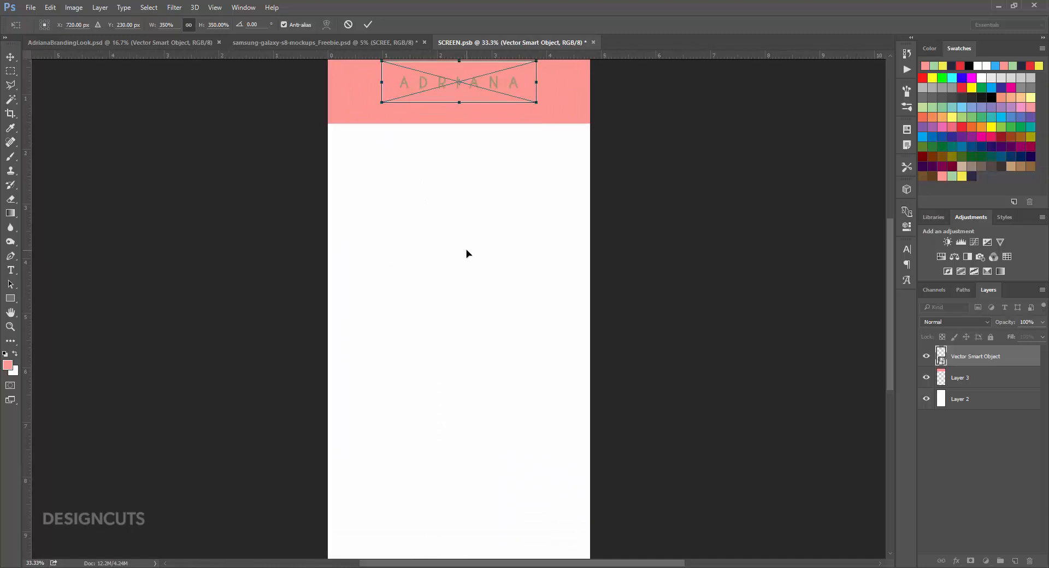
pyautogui.hotkey('ctrl', '-')
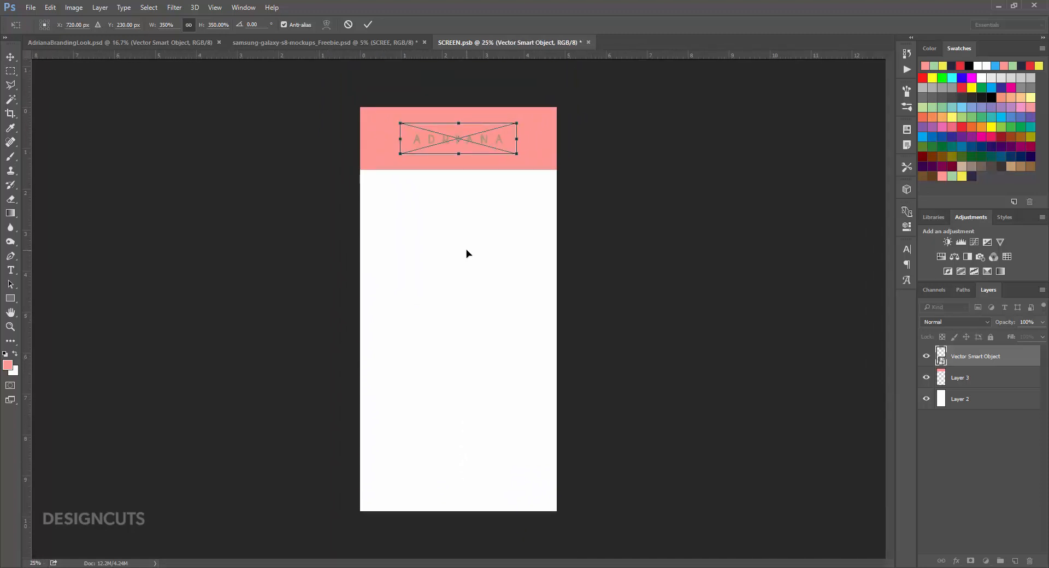
pyautogui.press('Return')
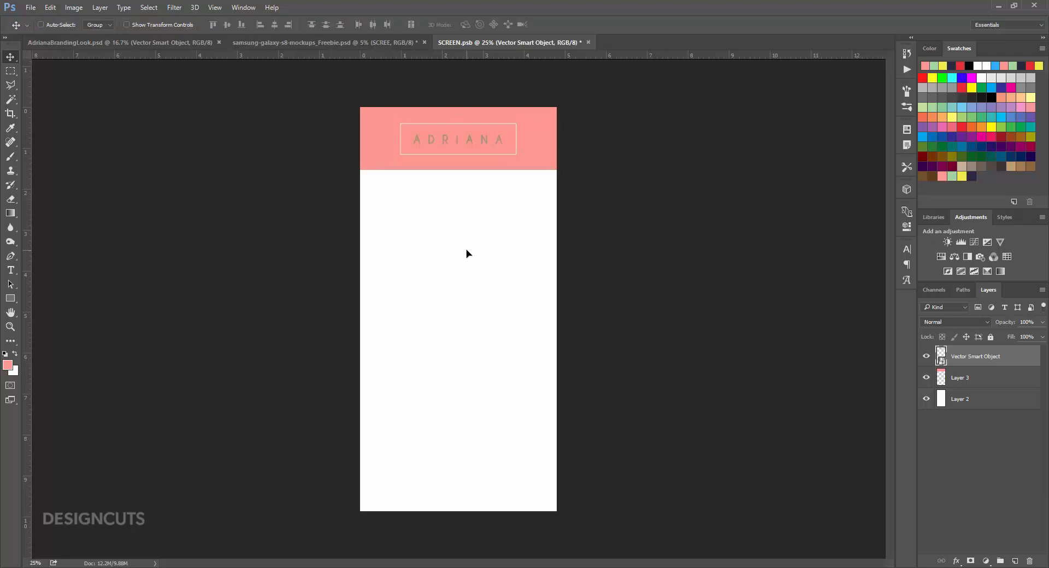
# Fill a full-width Adriana Lemon band about 0.75 in high directly below the coral header on a new layer.
pyautogui.click(1016, 561)
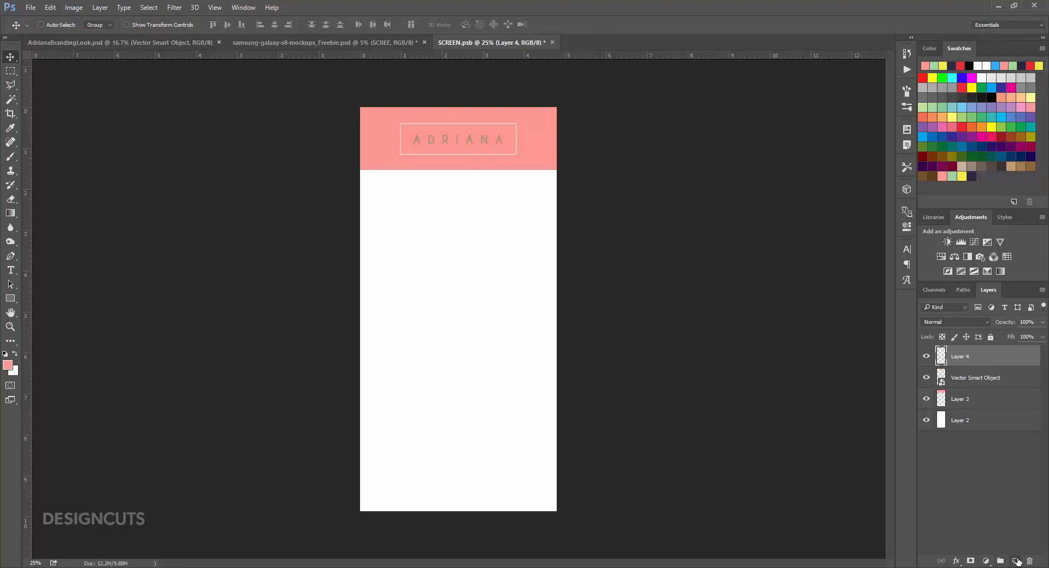
pyautogui.click(961, 176)
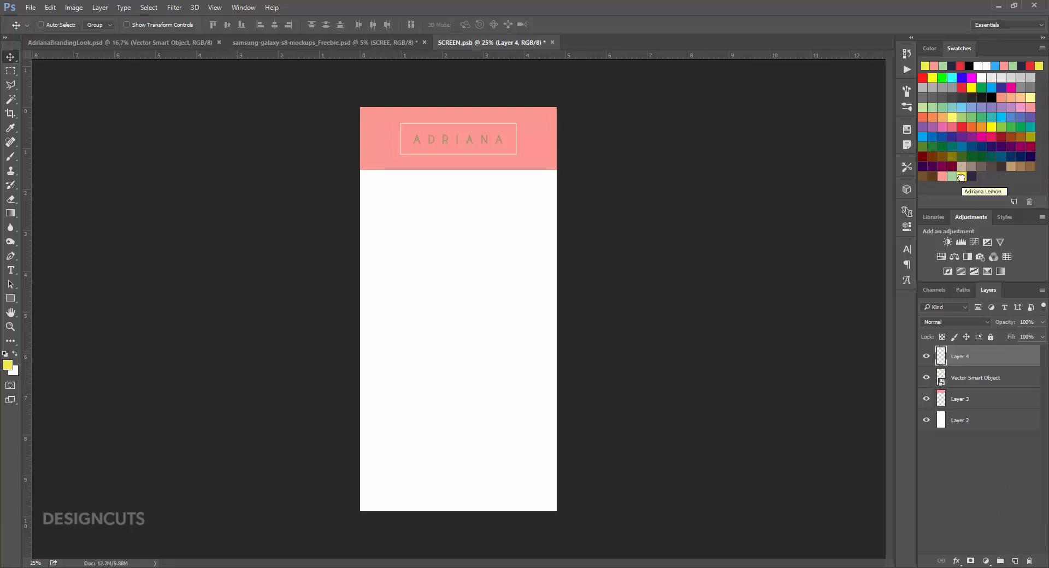
pyautogui.click(10, 70)
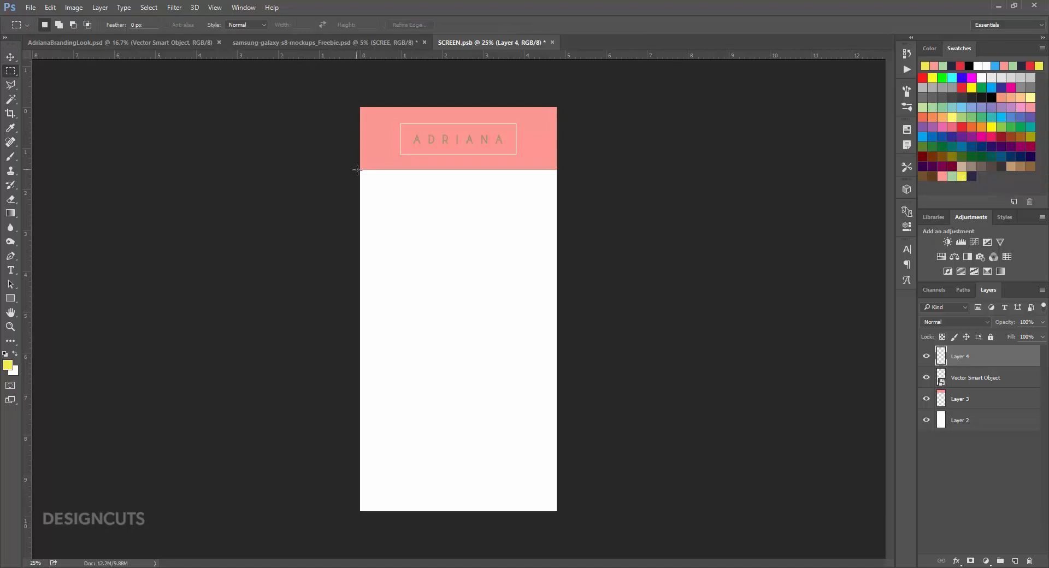
pyautogui.moveTo(357, 170); pyautogui.dragTo(575, 200)
pyautogui.hotkey('alt', 'BackSpace')
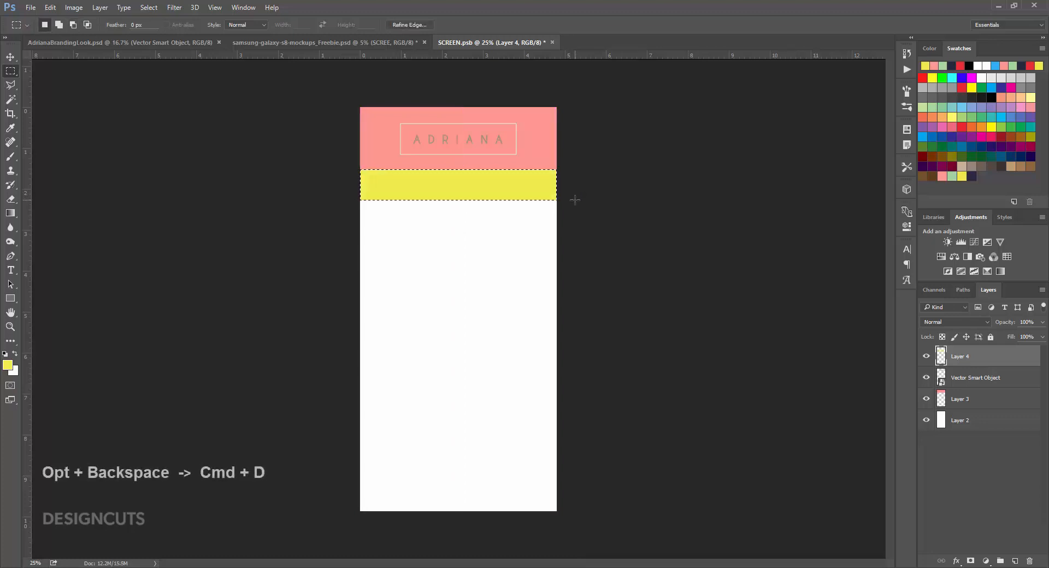
pyautogui.hotkey('ctrl', 'd')
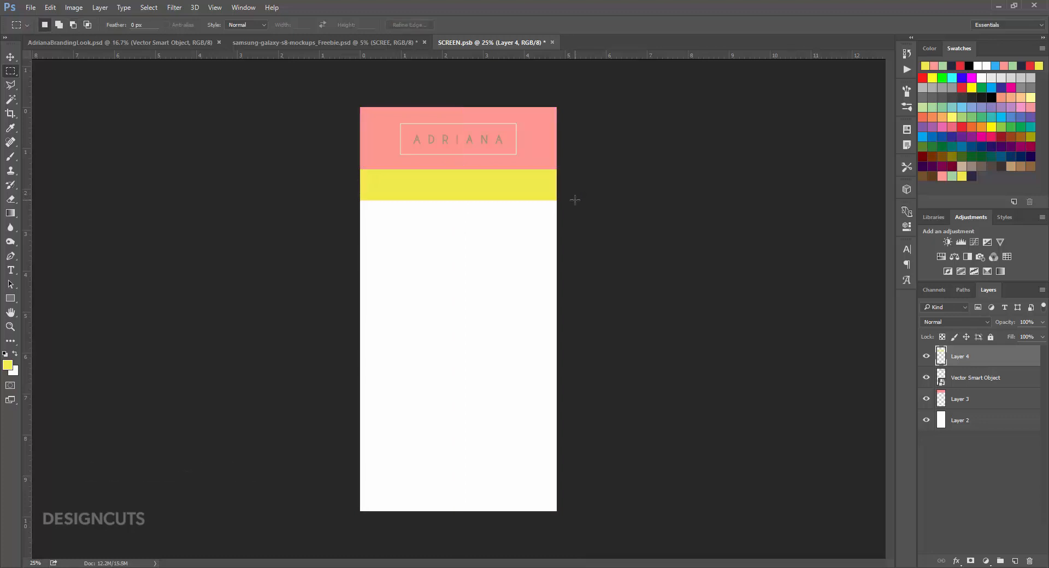
# Draw a small rounded rectangle about 211 × 30 px with a 10 px corner radius near the lemon band's upper-left corner.
pyautogui.press('z')
pyautogui.moveTo(412, 182); pyautogui.dragTo(467, 187)
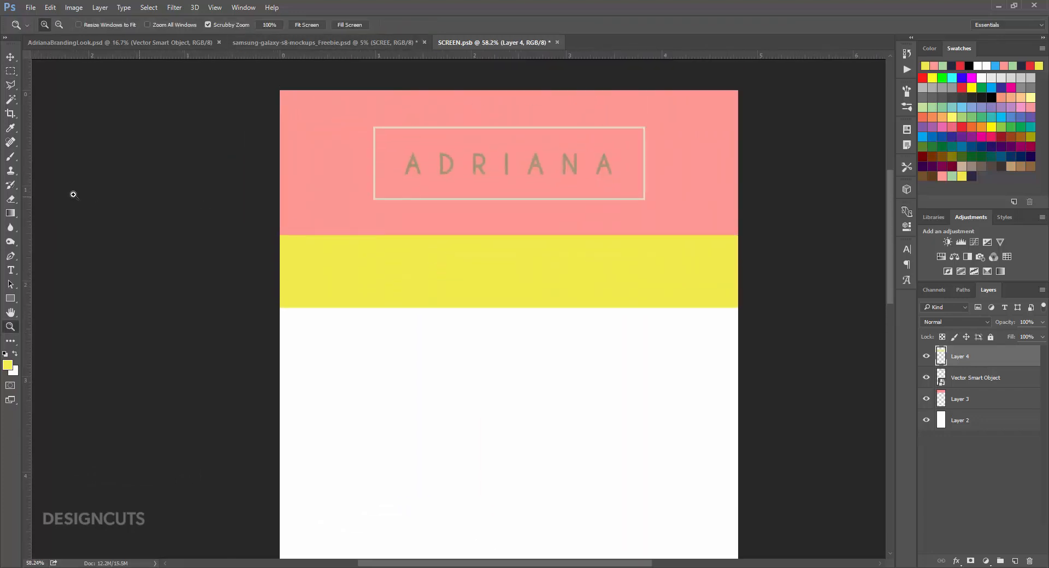
pyautogui.click(11, 298)
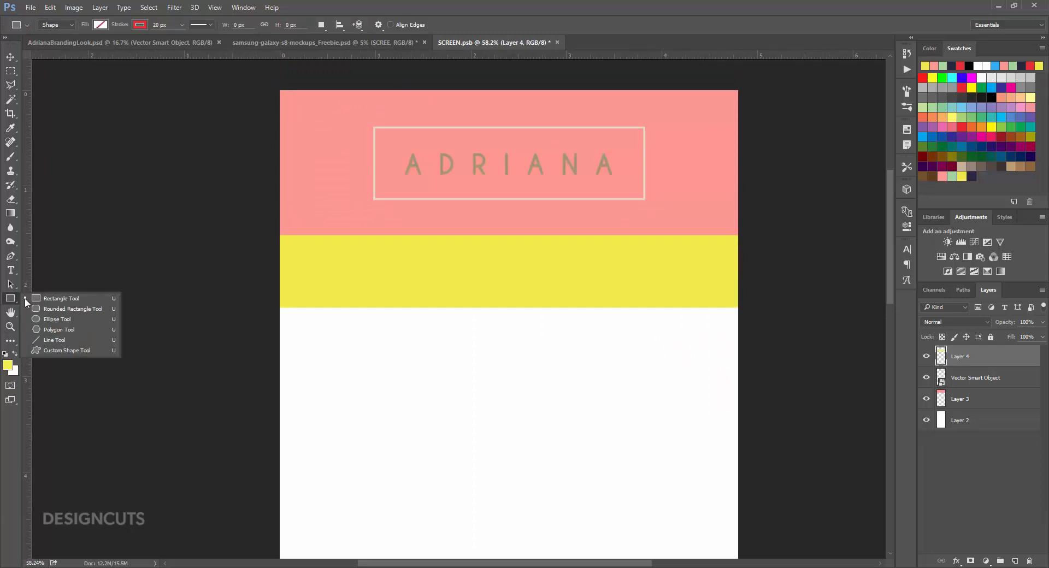
pyautogui.click(94, 309)
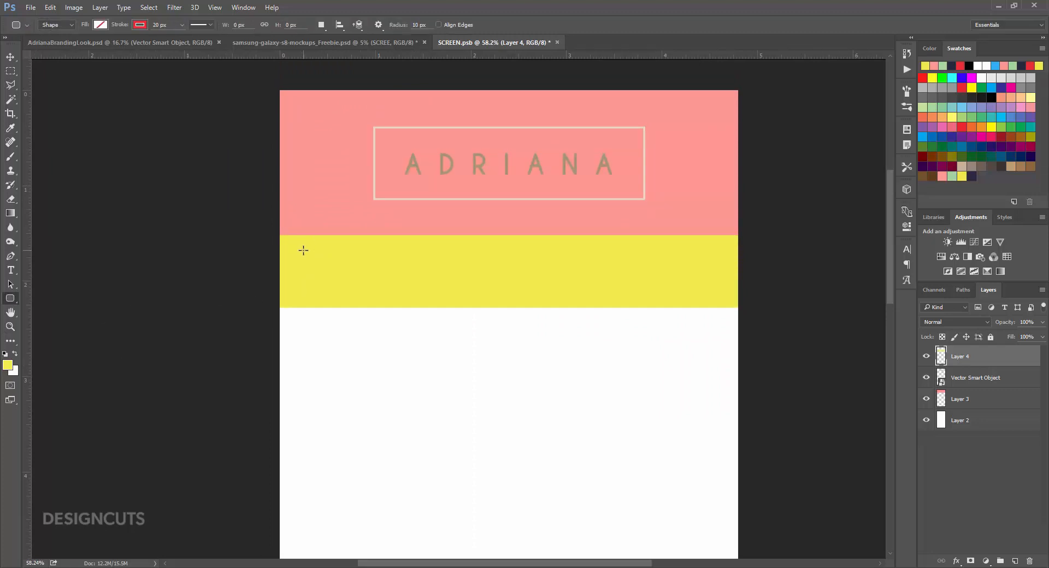
pyautogui.moveTo(304, 251); pyautogui.dragTo(378, 259)
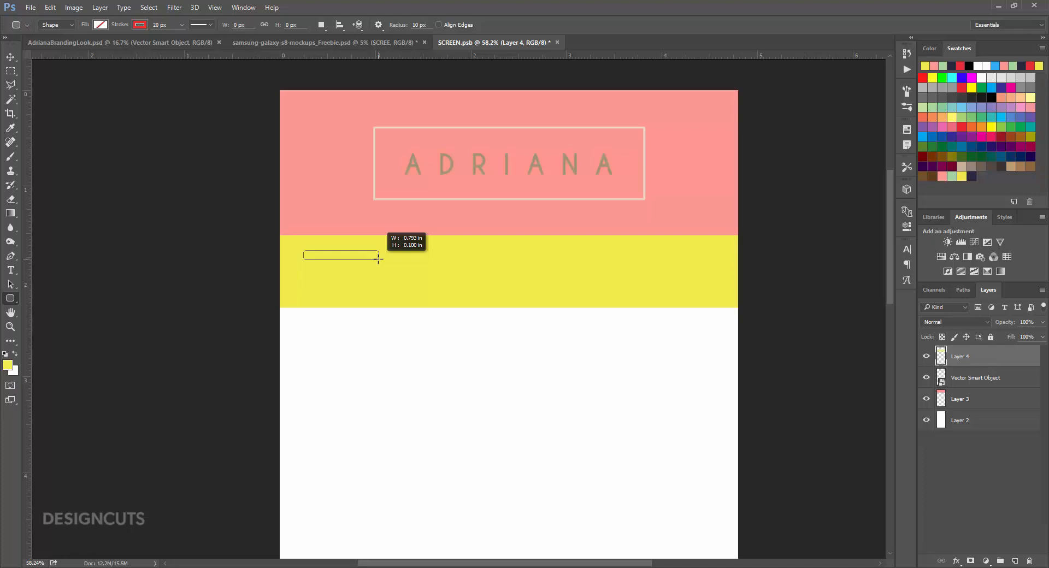
pyautogui.moveTo(378, 260); pyautogui.dragTo(369, 260)
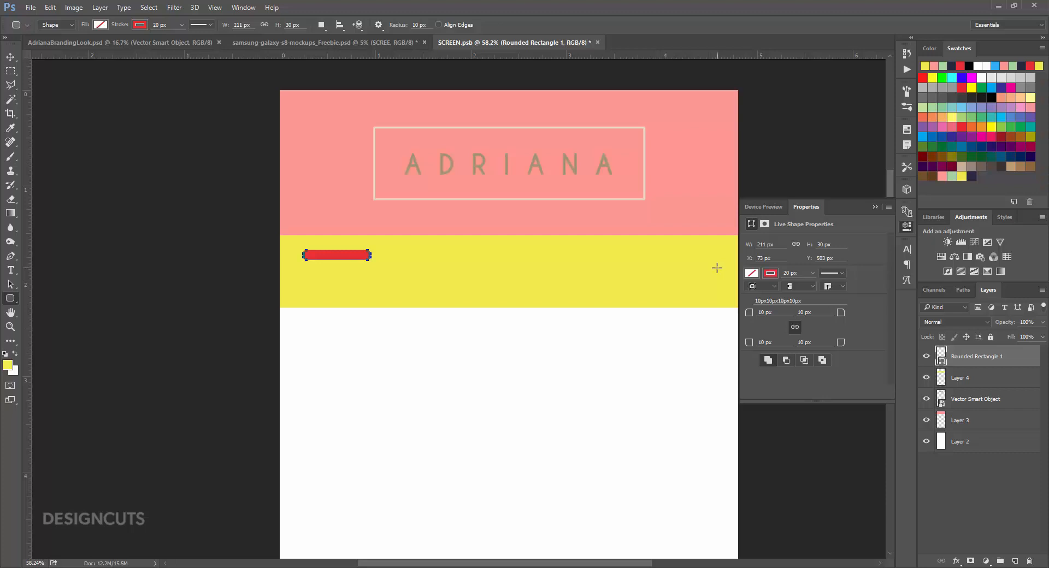
# Fill the small rounded rectangle with the dark navy brand swatch and remove its red stroke.
pyautogui.click(751, 273)
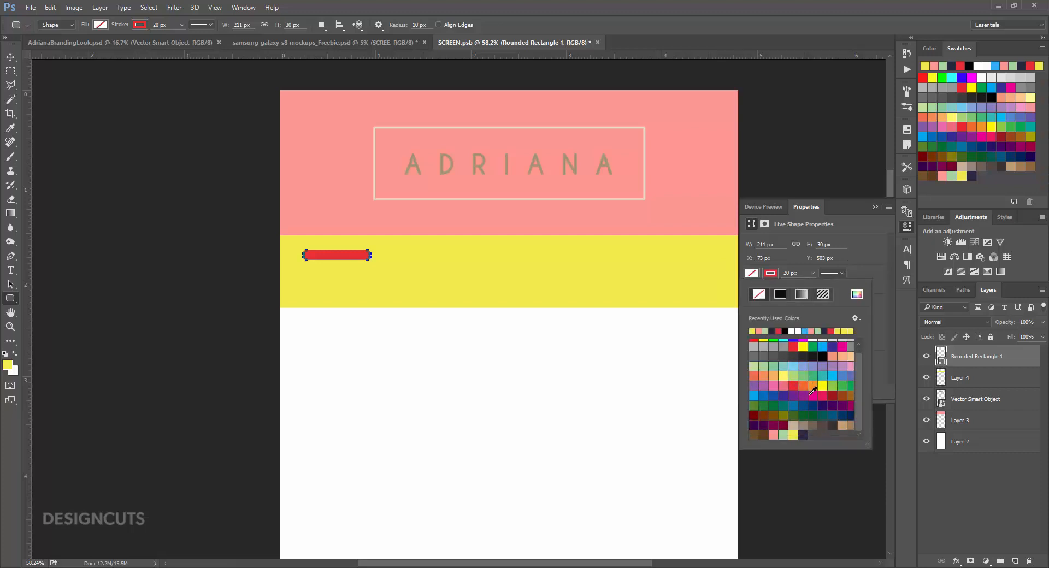
pyautogui.click(803, 435)
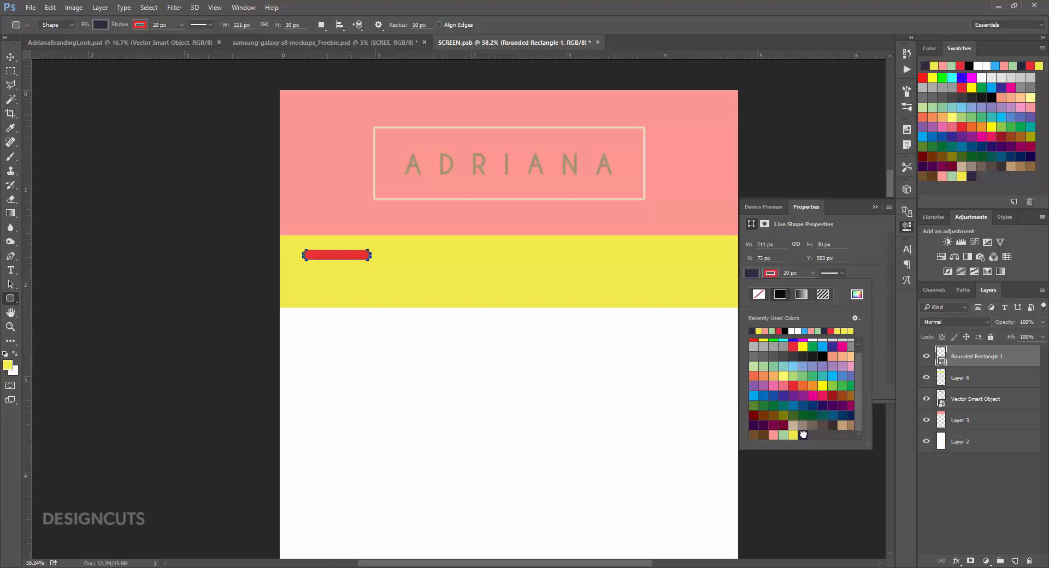
pyautogui.click(772, 274)
pyautogui.click(774, 277)
pyautogui.click(763, 297)
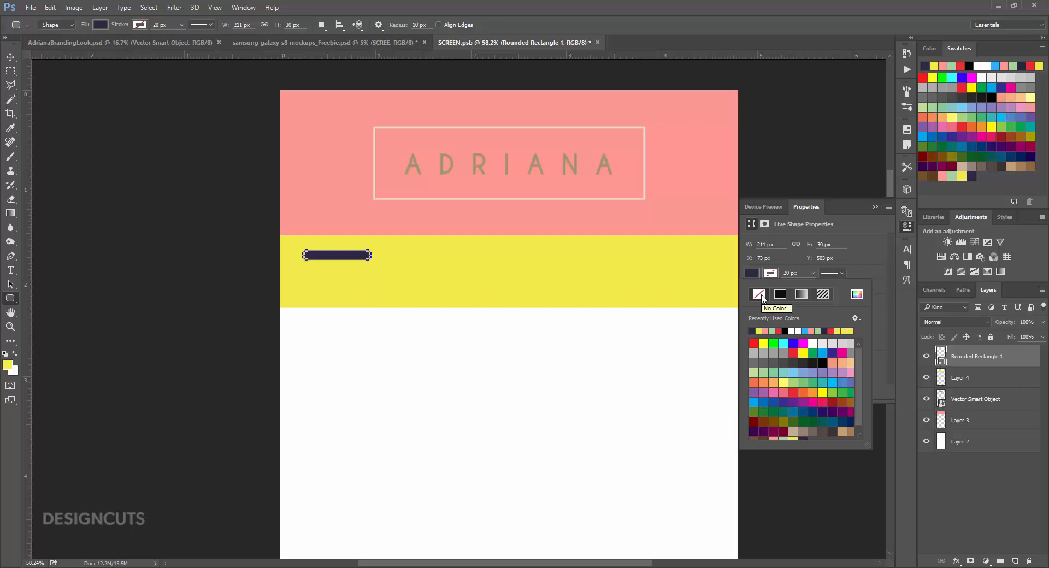
# Duplicate the navy bar twice and stack the copies evenly beneath it to form a three-line menu icon.
pyautogui.click(14, 60)
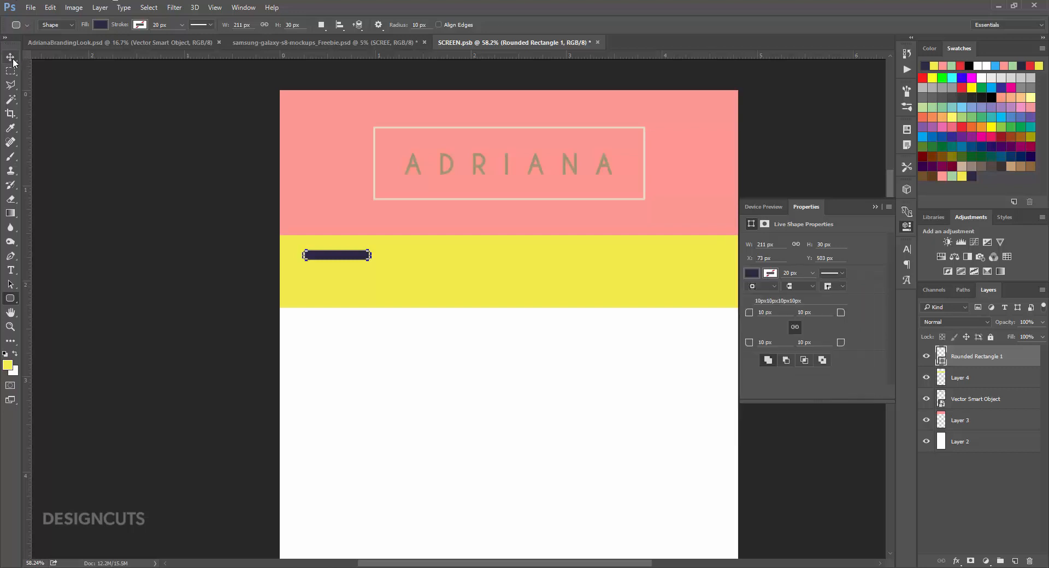
pyautogui.moveTo(998, 360); pyautogui.dragTo(1014, 558)
pyautogui.moveTo(368, 263); pyautogui.dragTo(369, 274)
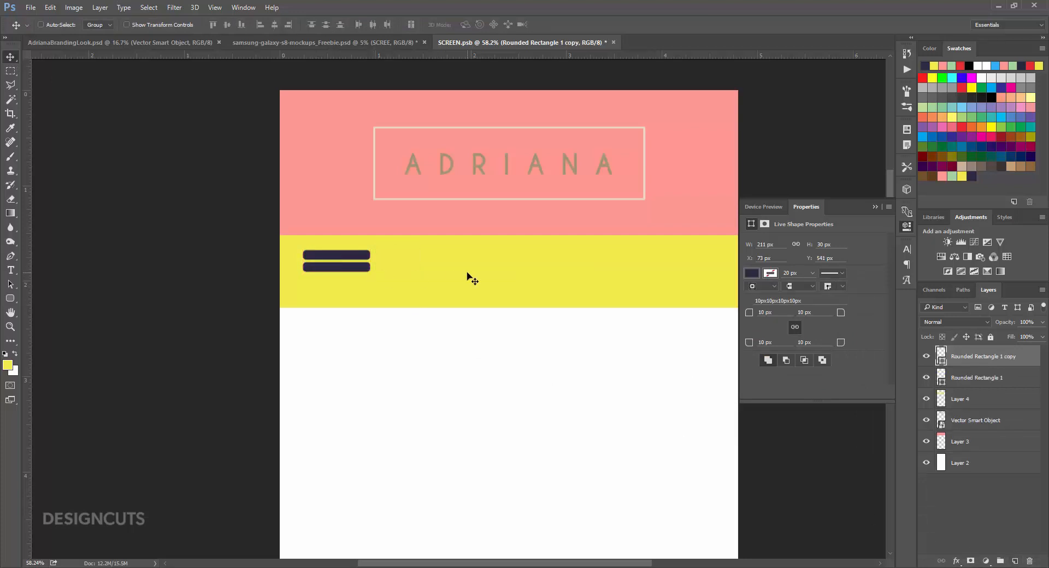
pyautogui.press('Down')
pyautogui.press('Down')
pyautogui.moveTo(1025, 362); pyautogui.dragTo(1014, 562)
pyautogui.moveTo(363, 278); pyautogui.dragTo(364, 287)
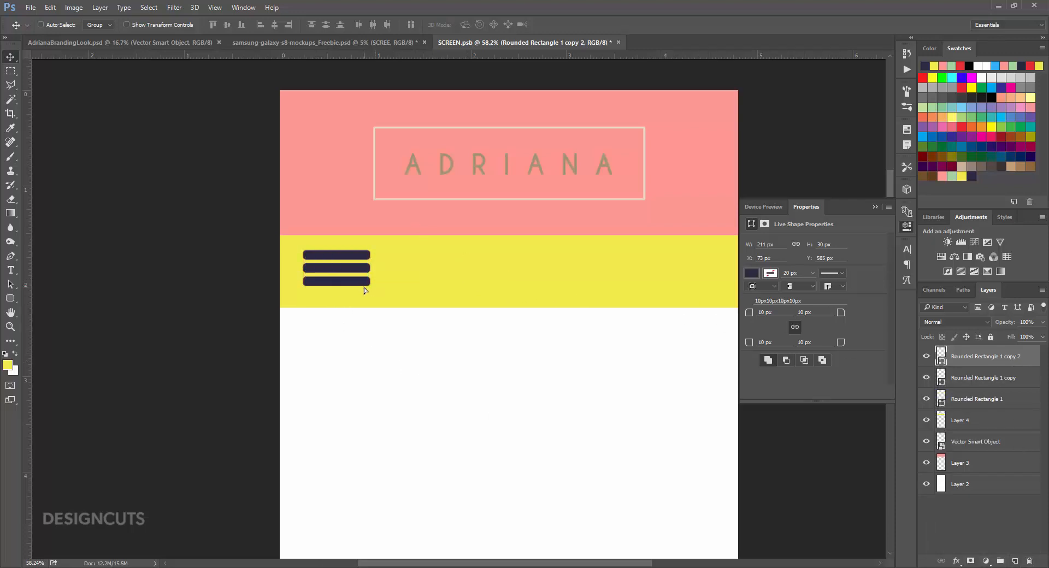
# Group the three navy bars as "Menu Button" and shift the group slightly to centre it vertically in the lemon band.
pyautogui.keyDown('shift'); pyautogui.click(970, 401); pyautogui.keyUp('shift')
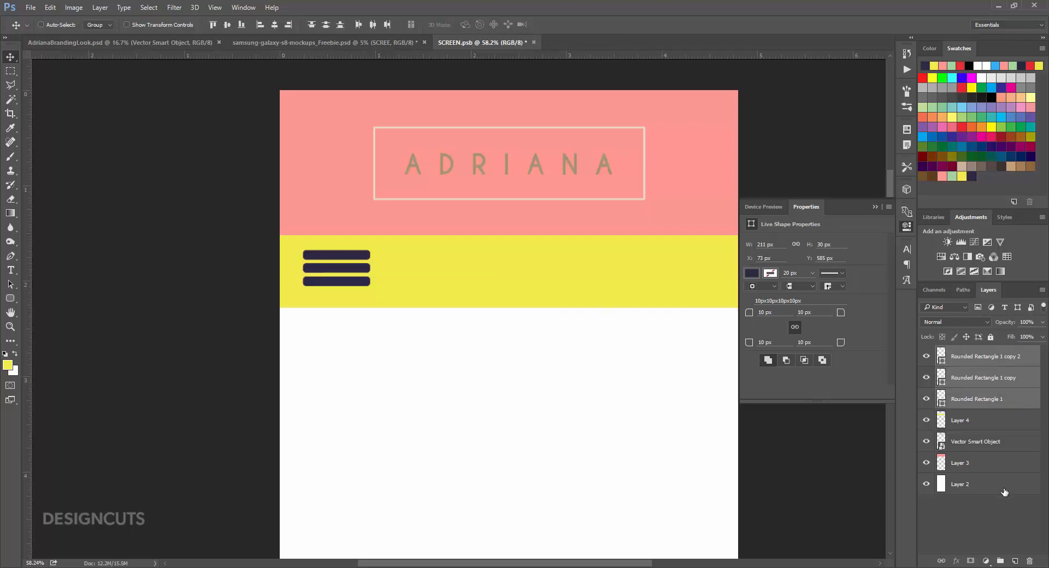
pyautogui.click(1000, 561)
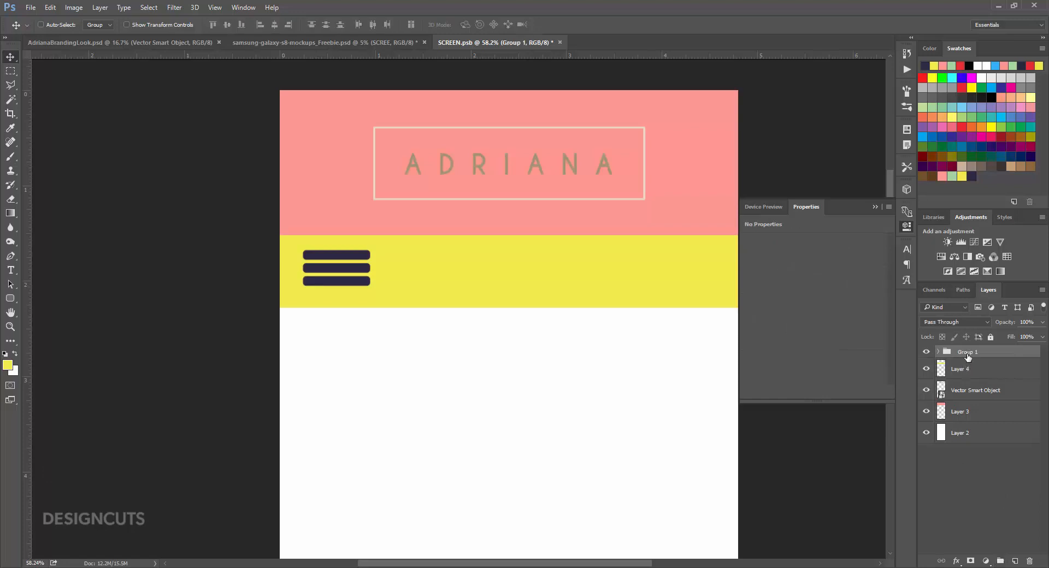
pyautogui.doubleClick(968, 352)
pyautogui.write('Menu Button')
pyautogui.press('Return')
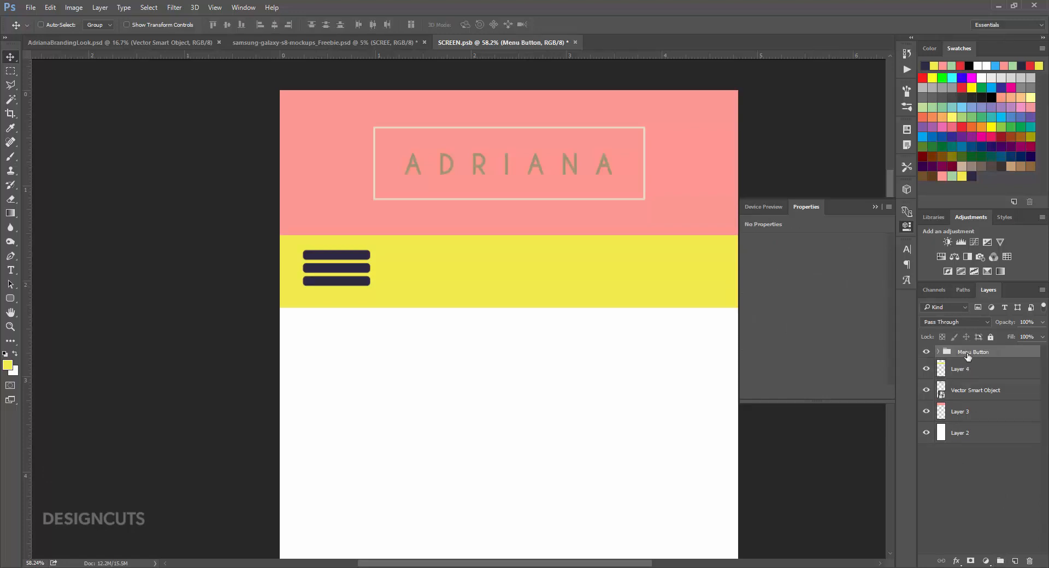
pyautogui.moveTo(347, 279); pyautogui.dragTo(352, 282)
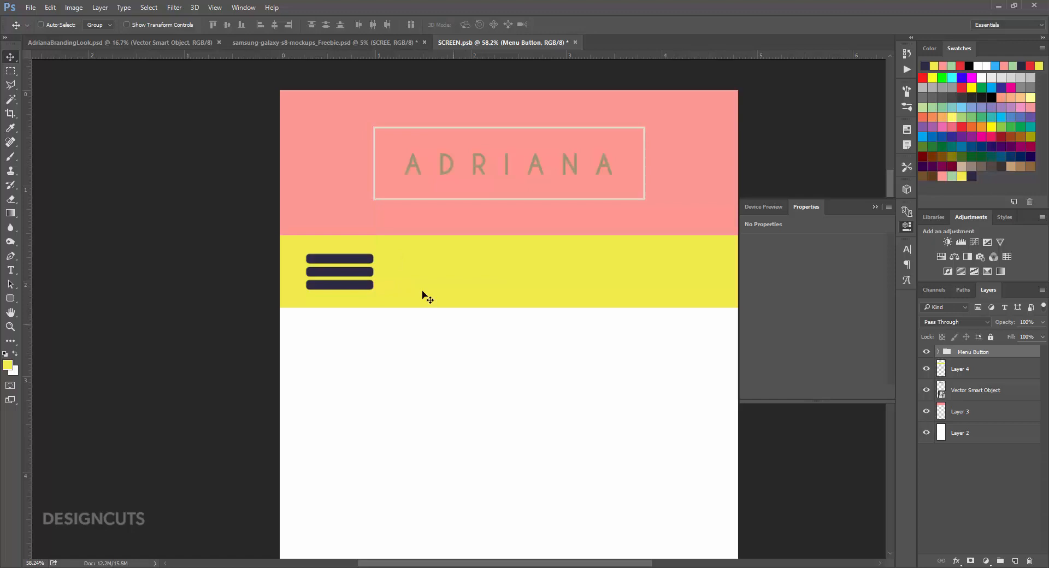
# Add the text "See our latest lookbook!" on the lemon band and move it to the right of the menu icon.
pyautogui.click(11, 270)
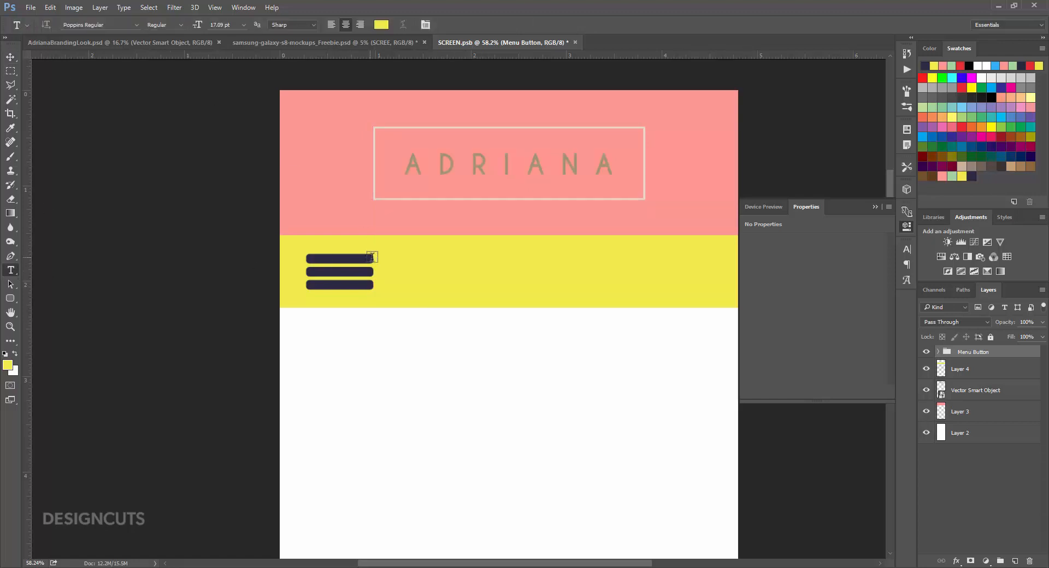
pyautogui.click(407, 275)
pyautogui.write('See the lates')
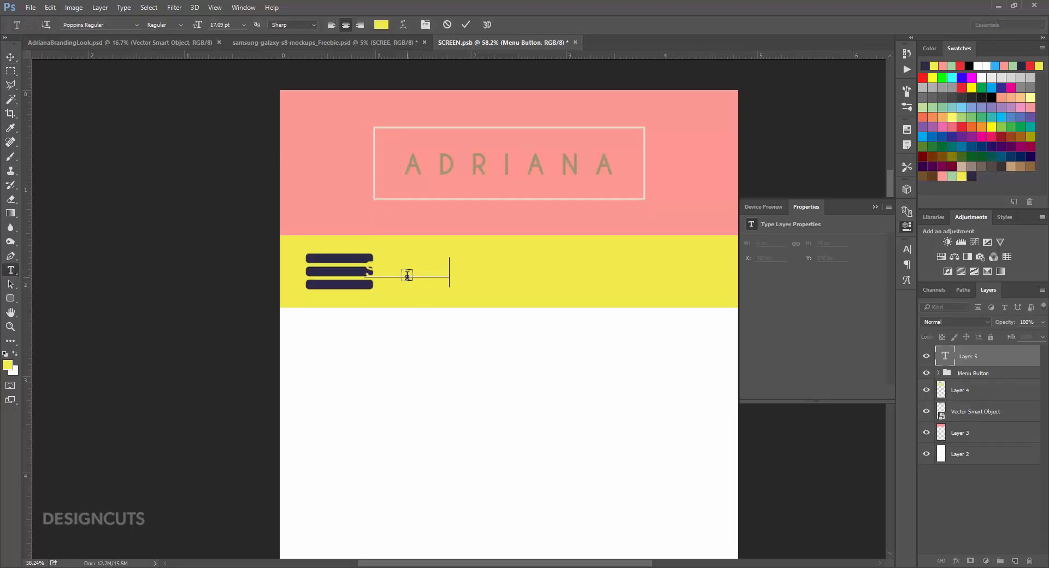
pyautogui.write('ction ')
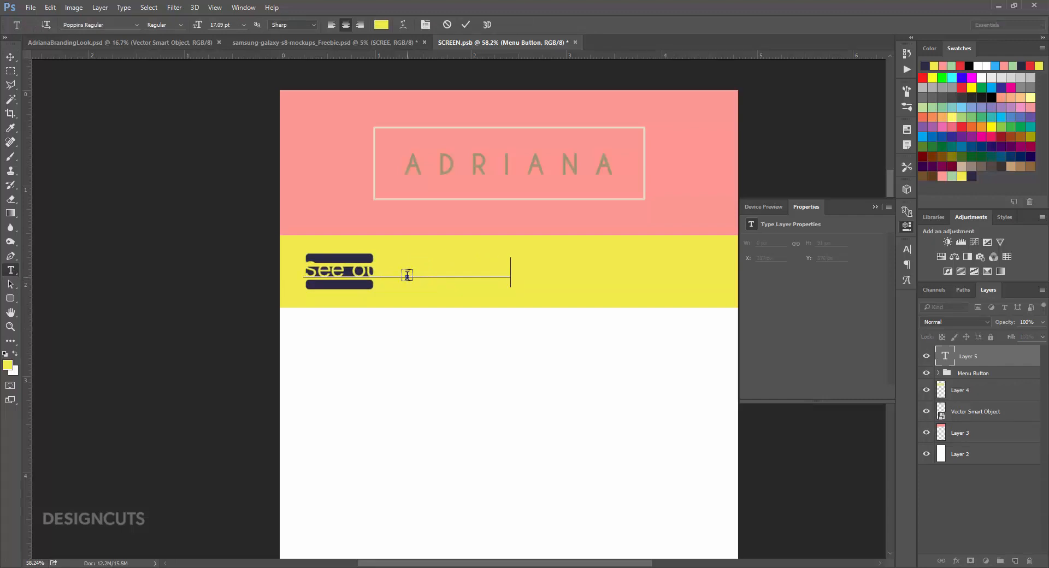
pyautogui.write('for s')
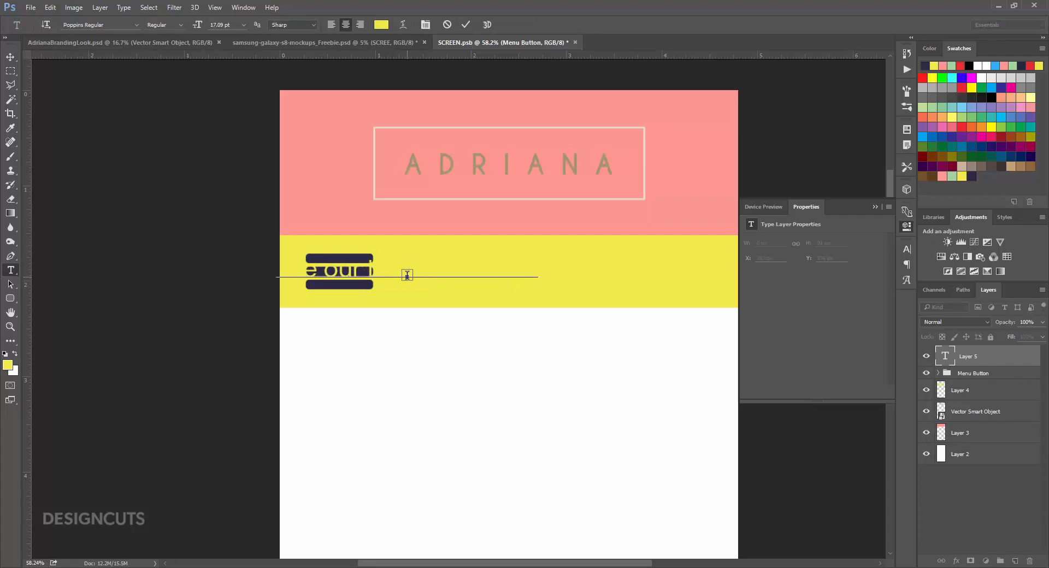
pyautogui.write('r')
pyautogui.click(11, 57)
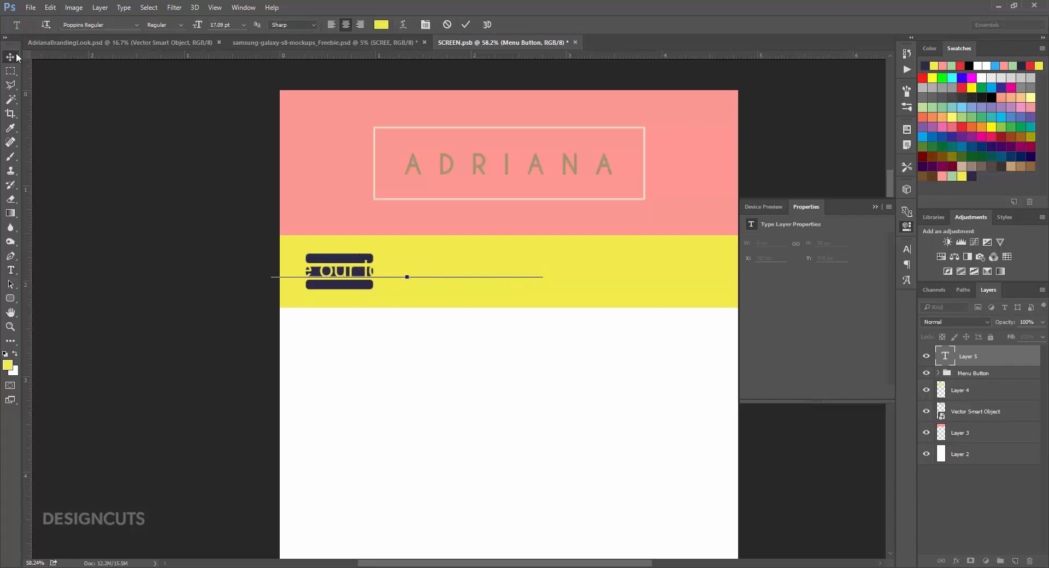
pyautogui.moveTo(516, 271); pyautogui.dragTo(639, 276)
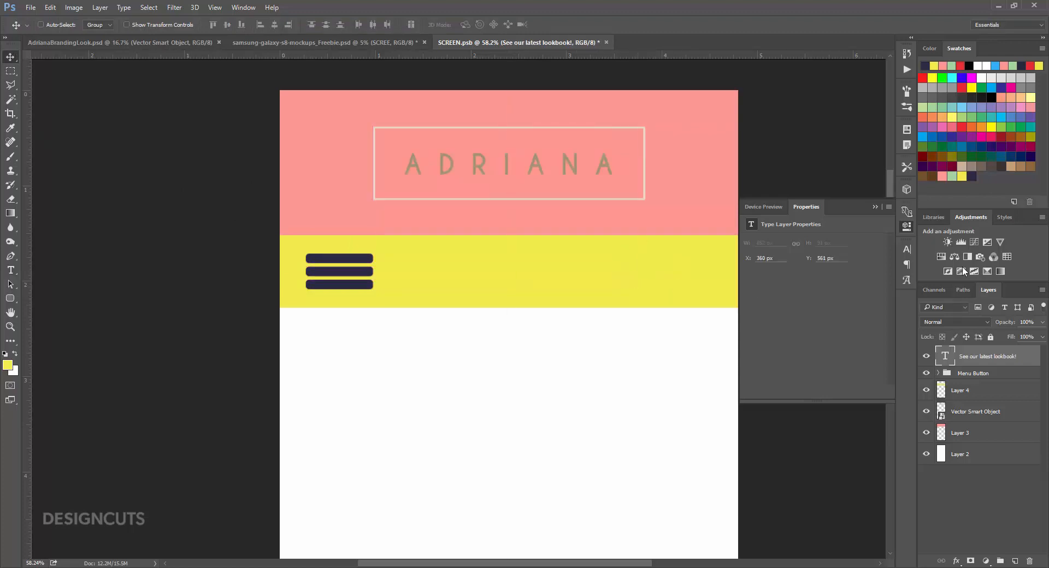
# Set the lookbook text to 17 pt in dark navy #252641 and align it vertically with the menu icon.
pyautogui.click(906, 249)
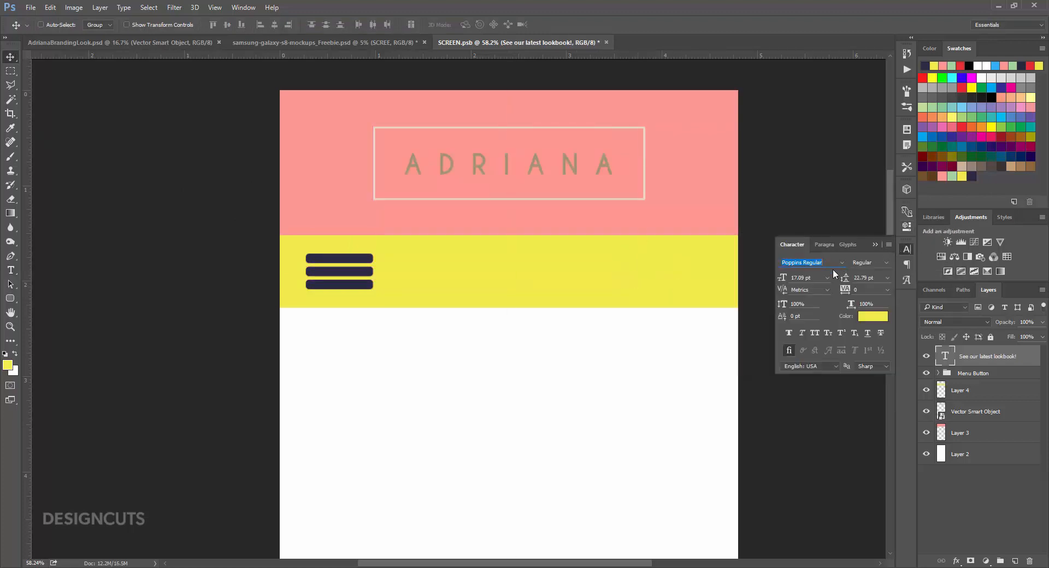
pyautogui.click(803, 277)
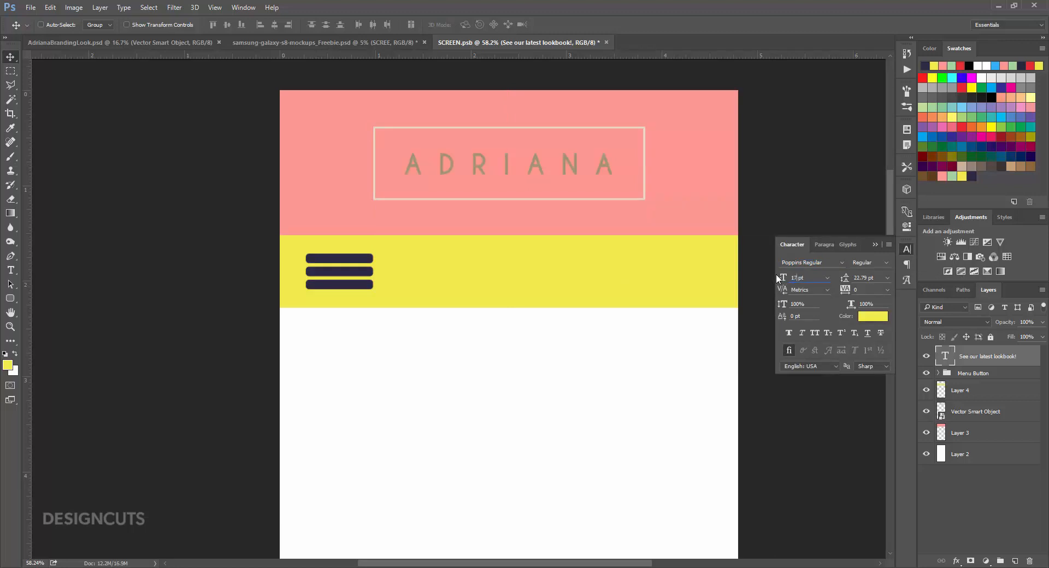
pyautogui.click(866, 316)
pyautogui.click(972, 177)
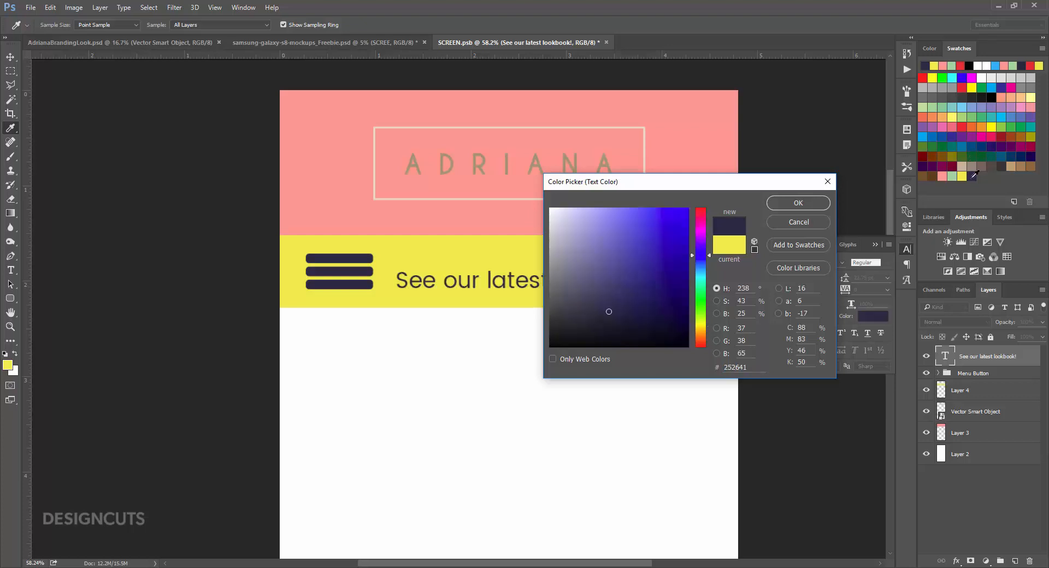
pyautogui.click(829, 204)
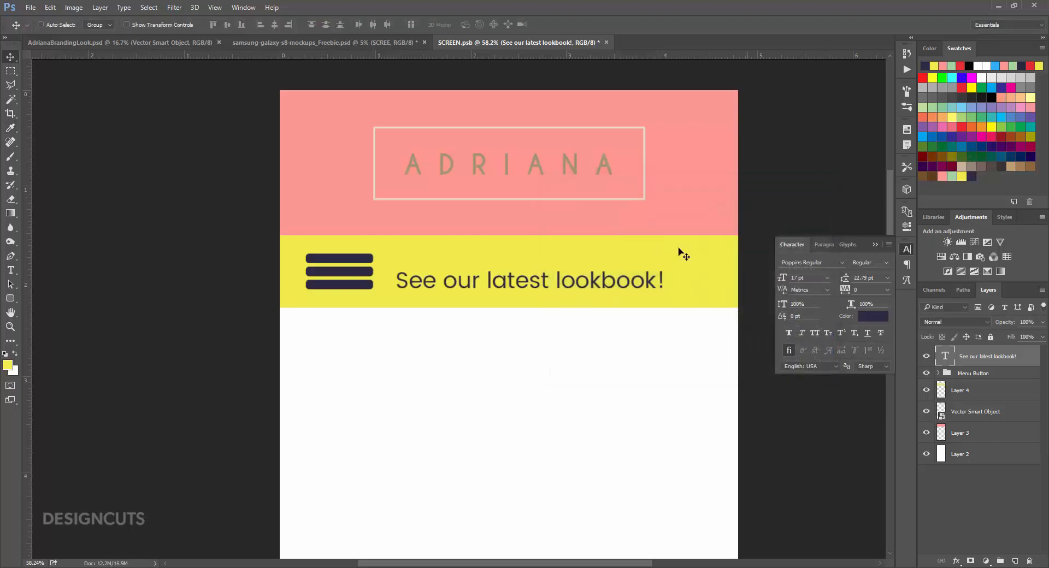
pyautogui.moveTo(622, 286); pyautogui.dragTo(631, 277)
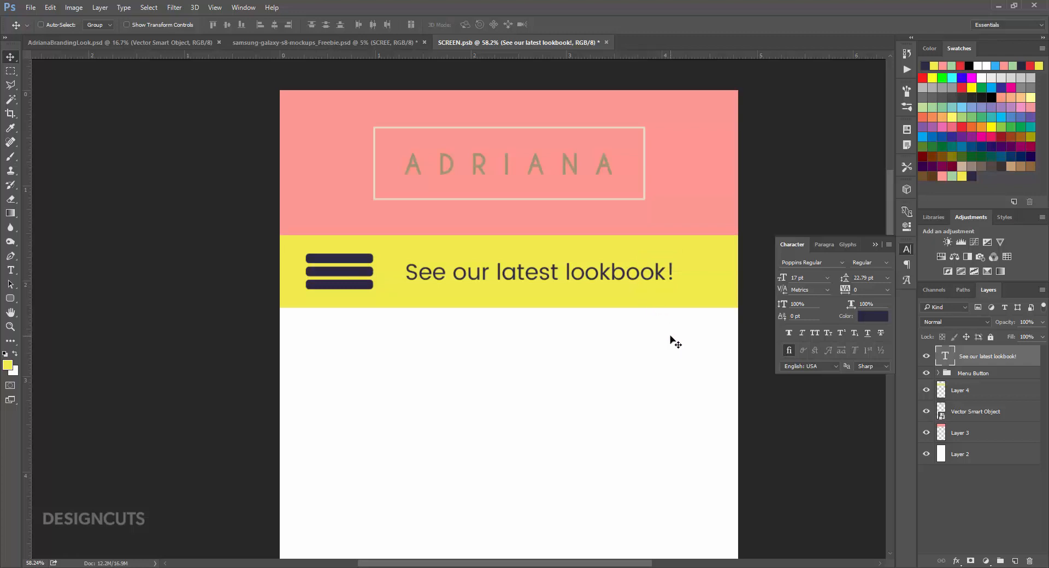
# Place the styledstock-202 photo from the freebies Floral-Deco folder as a linked file.
pyautogui.click(32, 8)
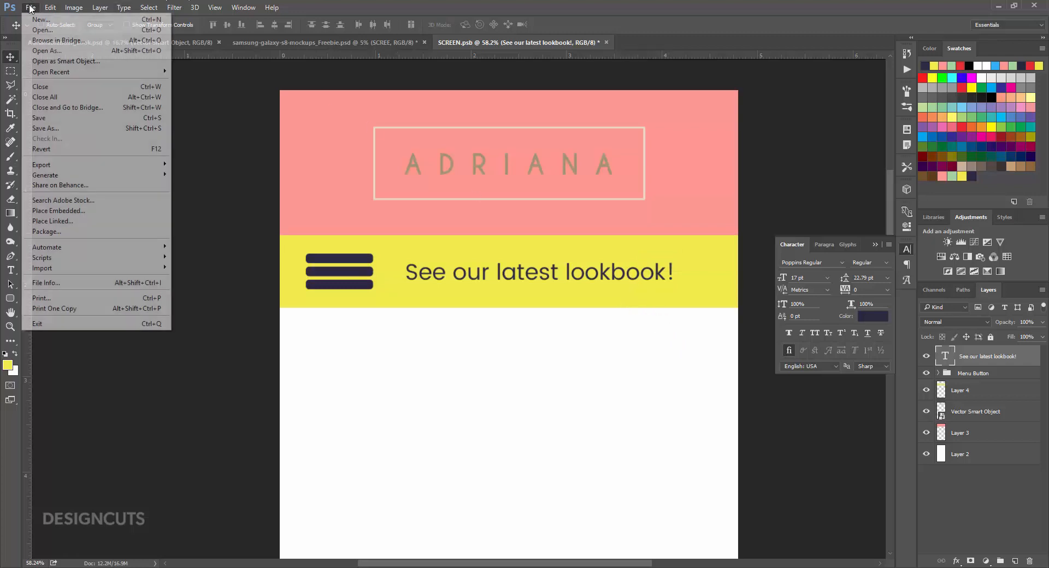
pyautogui.click(71, 221)
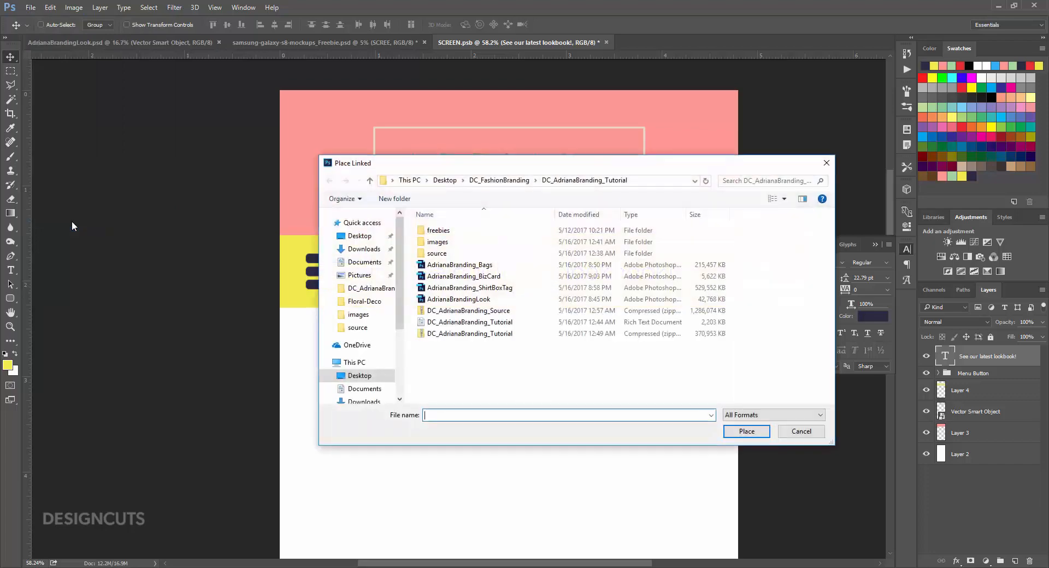
pyautogui.doubleClick(449, 231)
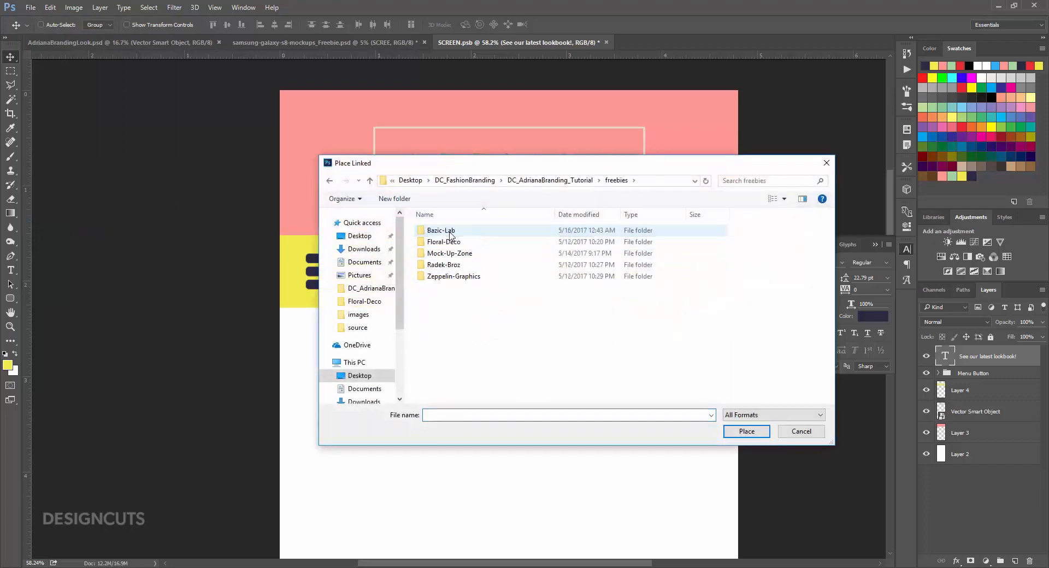
pyautogui.doubleClick(450, 241)
pyautogui.click(503, 234)
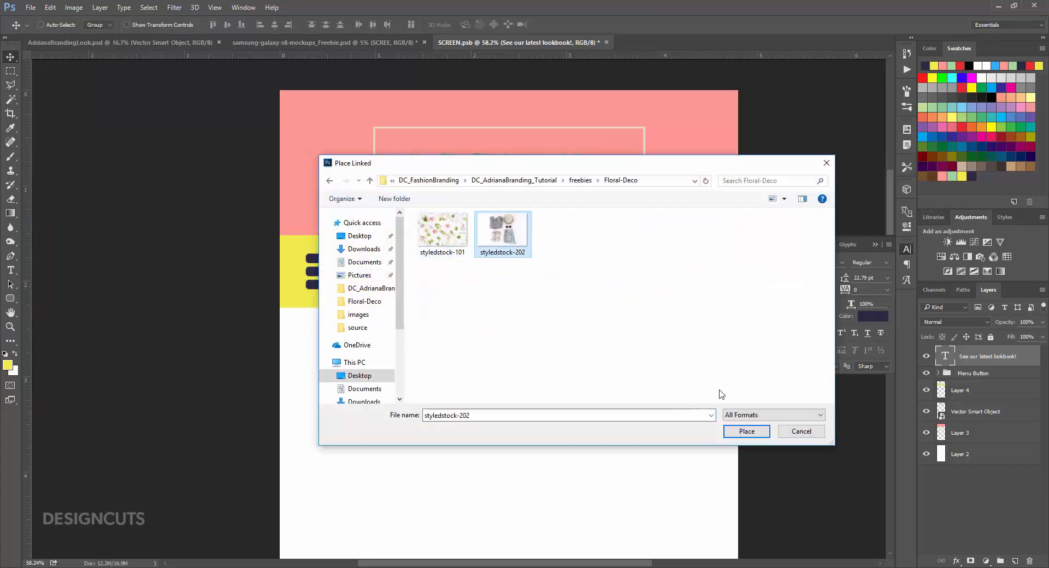
pyautogui.click(747, 431)
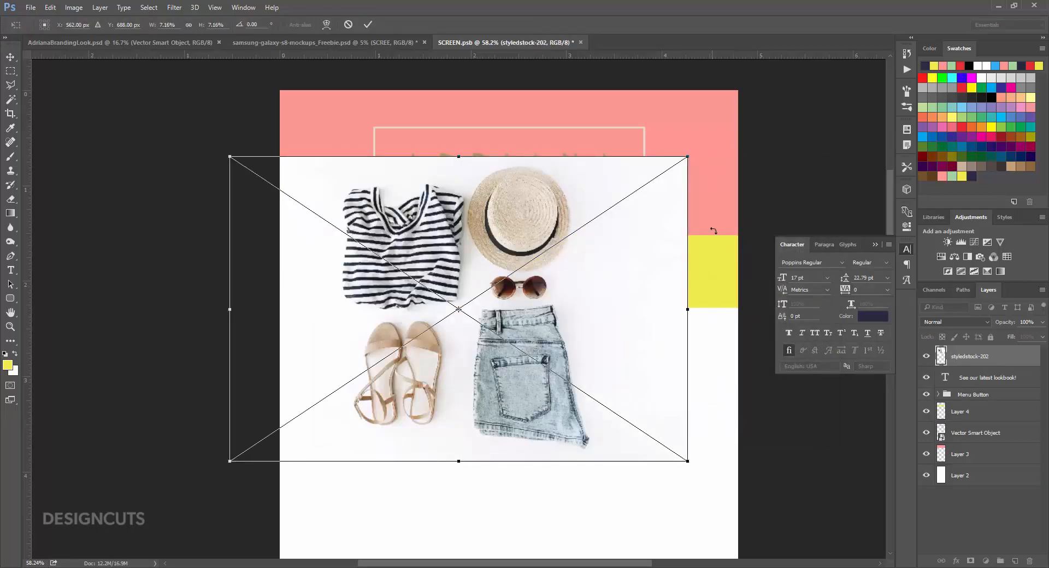
# Enlarge the placed clothing photo proportionally to about 11.36% so it extends past both sides of the canvas.
pyautogui.moveTo(688, 157); pyautogui.dragTo(833, 77)
pyautogui.moveTo(699, 141); pyautogui.dragTo(700, 291)
pyautogui.moveTo(656, 439); pyautogui.dragTo(646, 339)
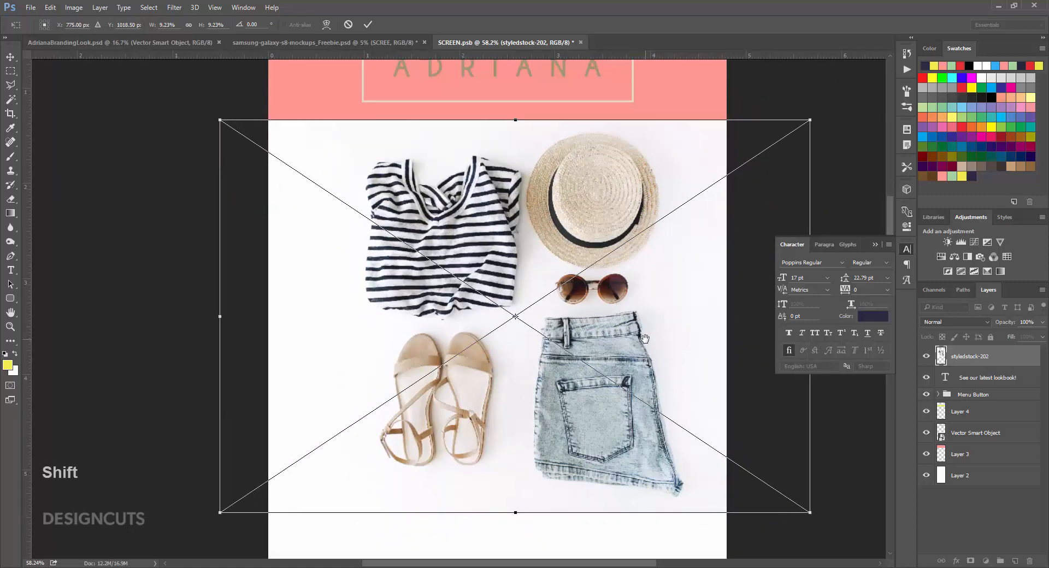
pyautogui.hotkey('ctrl', '-')
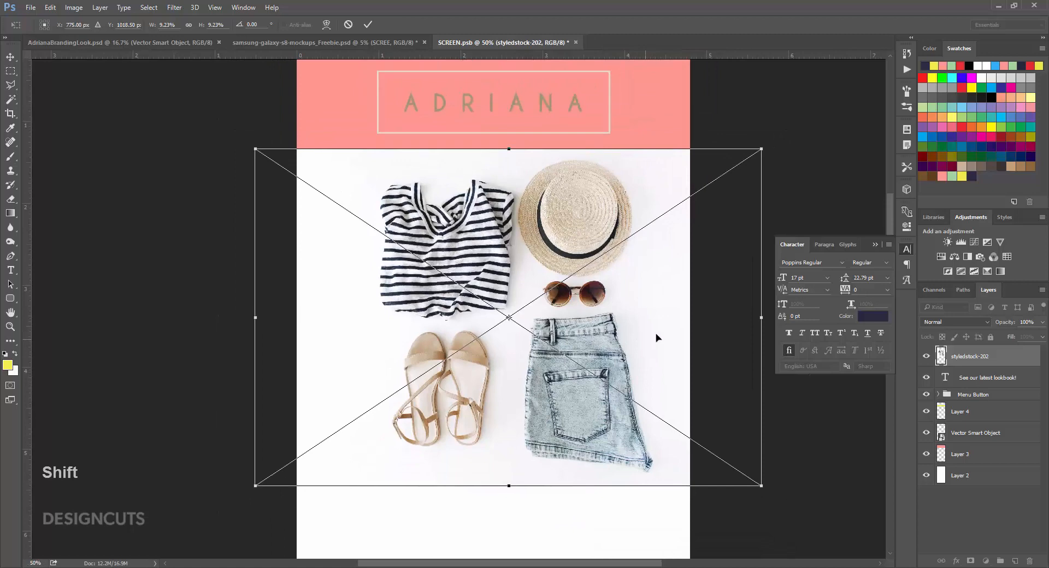
pyautogui.click(907, 249)
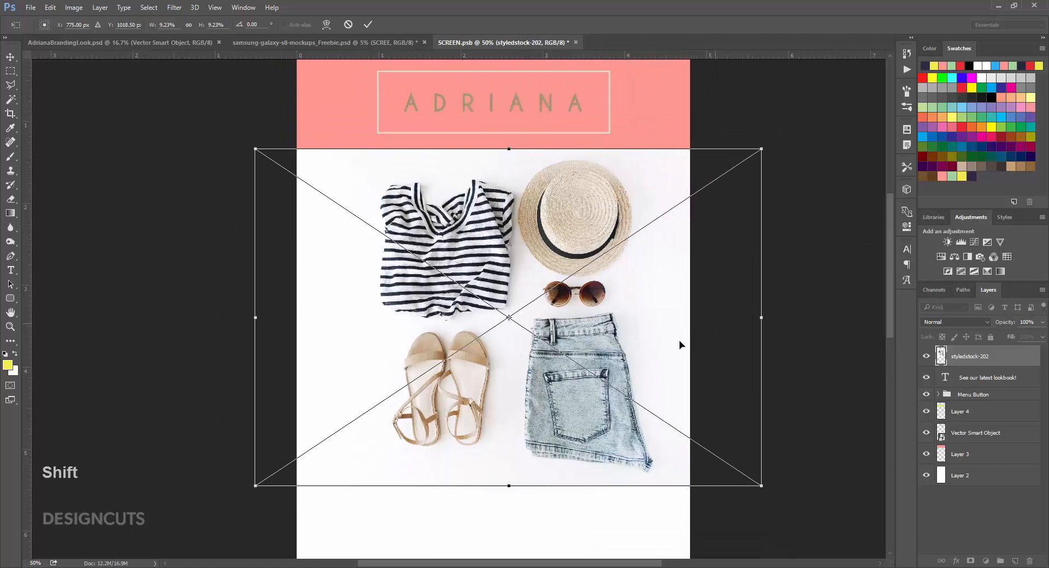
pyautogui.moveTo(255, 485); pyautogui.dragTo(178, 538)
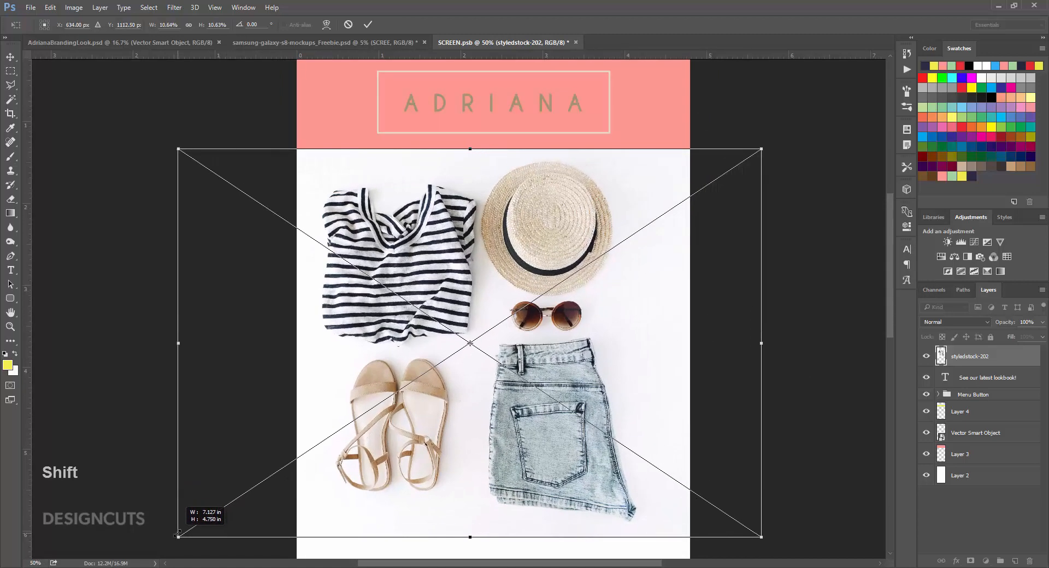
pyautogui.moveTo(761, 149); pyautogui.dragTo(801, 119)
# Move the clothing photo directly below the lemon band, centre it horizontally and apply the transform.
pyautogui.hotkey('ctrl', '-')
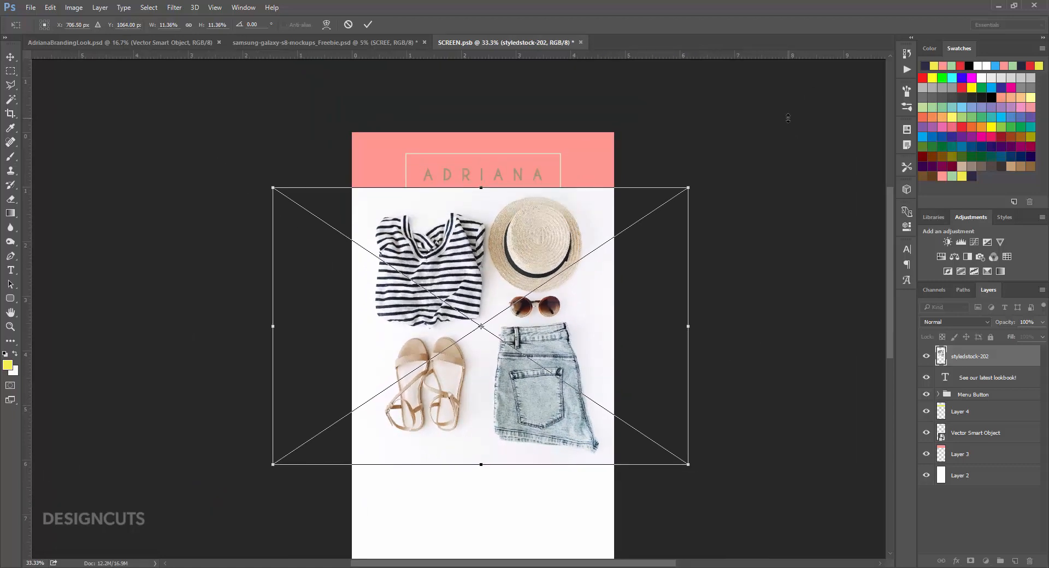
pyautogui.moveTo(581, 228); pyautogui.dragTo(580, 299)
pyautogui.press('space')
pyautogui.moveTo(582, 355); pyautogui.dragTo(595, 243)
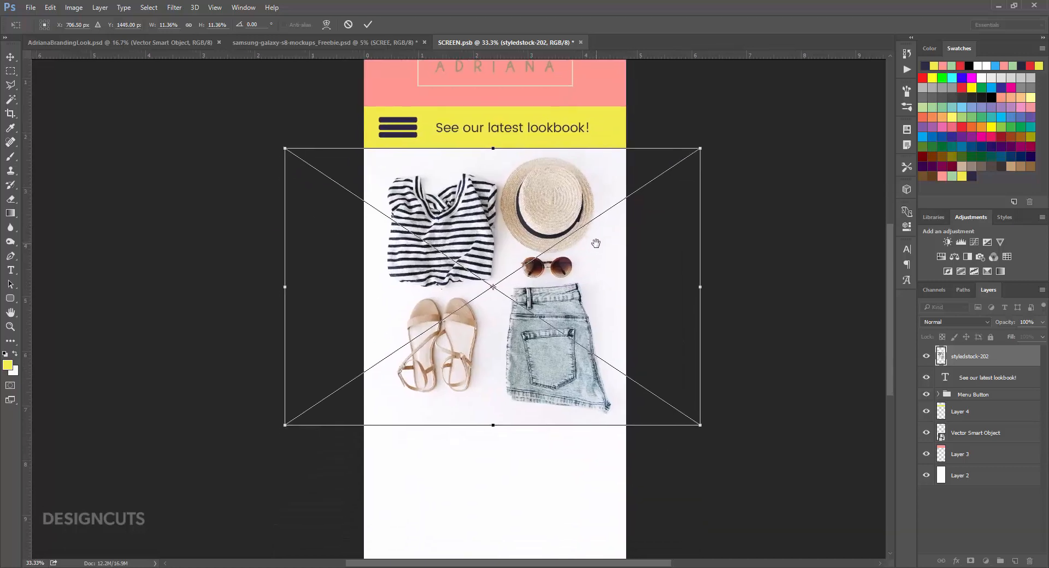
pyautogui.hotkey('ctrl', '-')
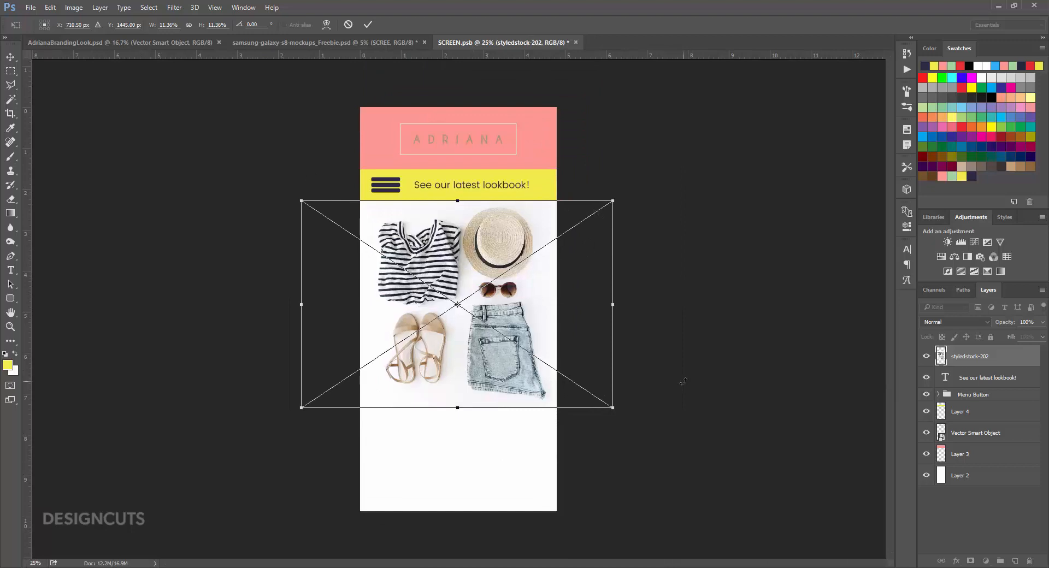
pyautogui.press('Return')
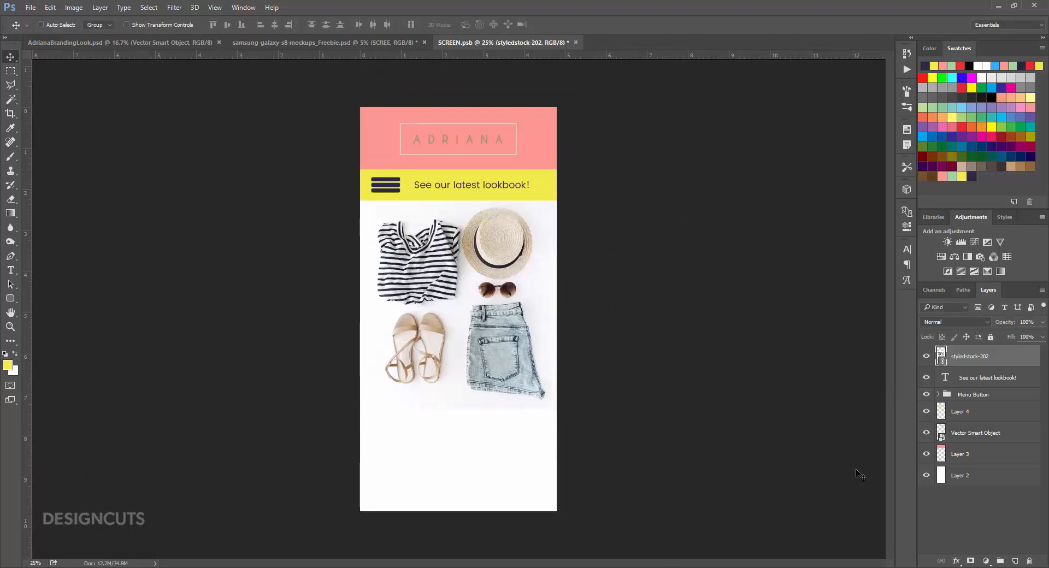
# On a new layer, fill a thin full-width band directly below the clothing photo with light green, then deselect.
pyautogui.click(1015, 561)
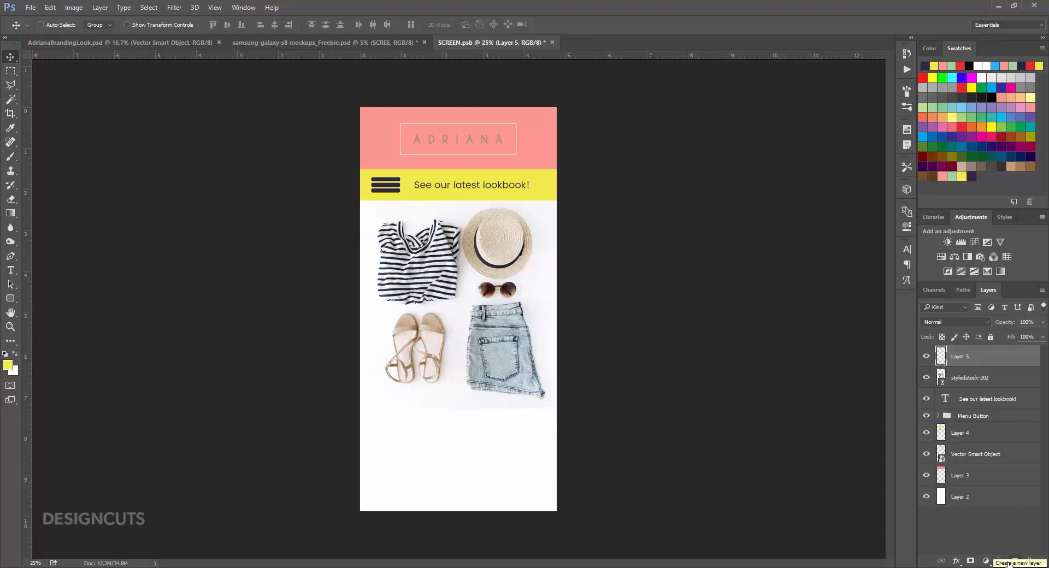
pyautogui.click(9, 71)
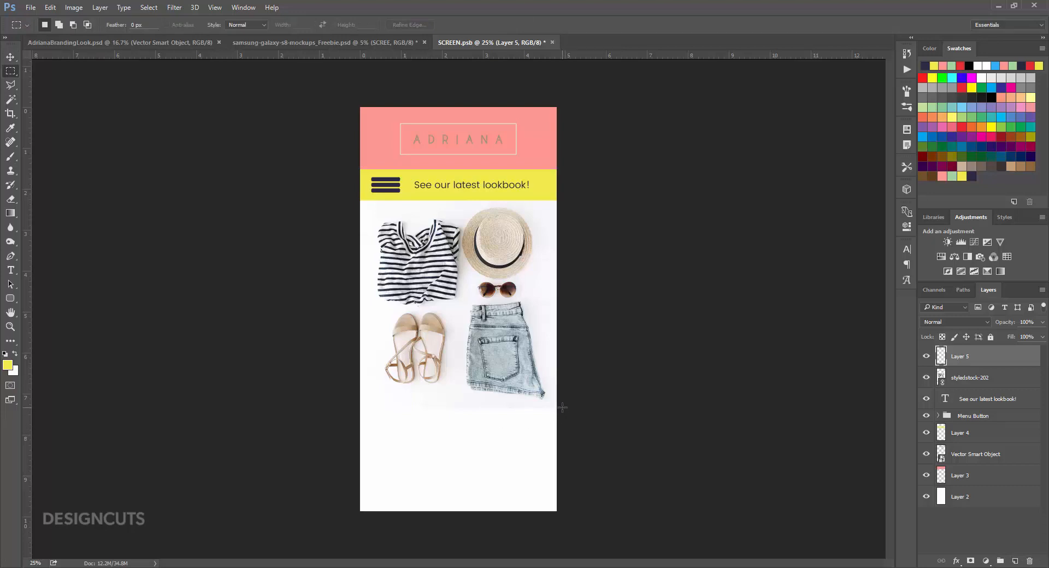
pyautogui.moveTo(563, 407); pyautogui.dragTo(339, 419)
pyautogui.click(953, 175)
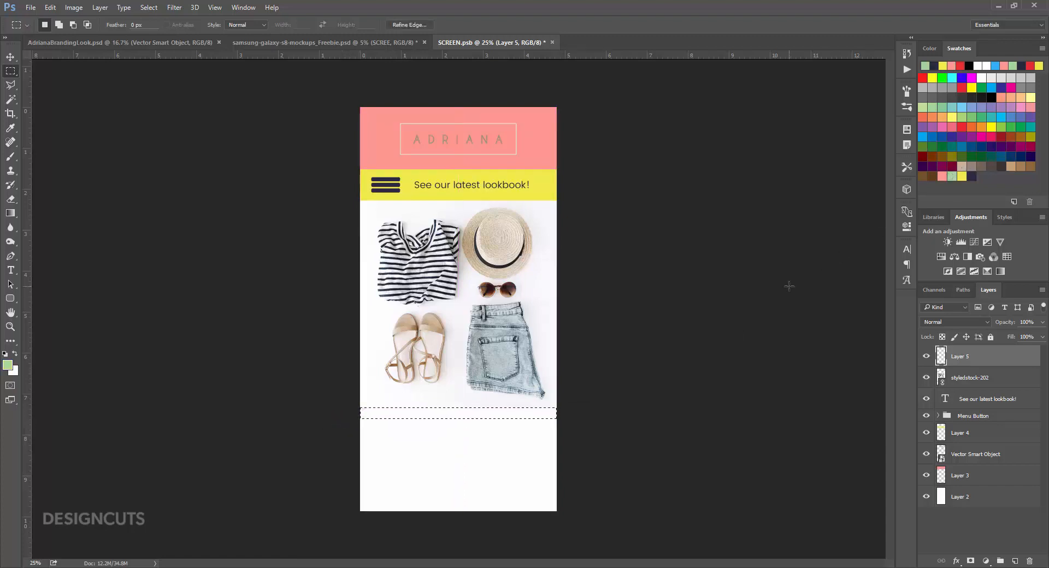
pyautogui.hotkey('alt', 'BackSpace')
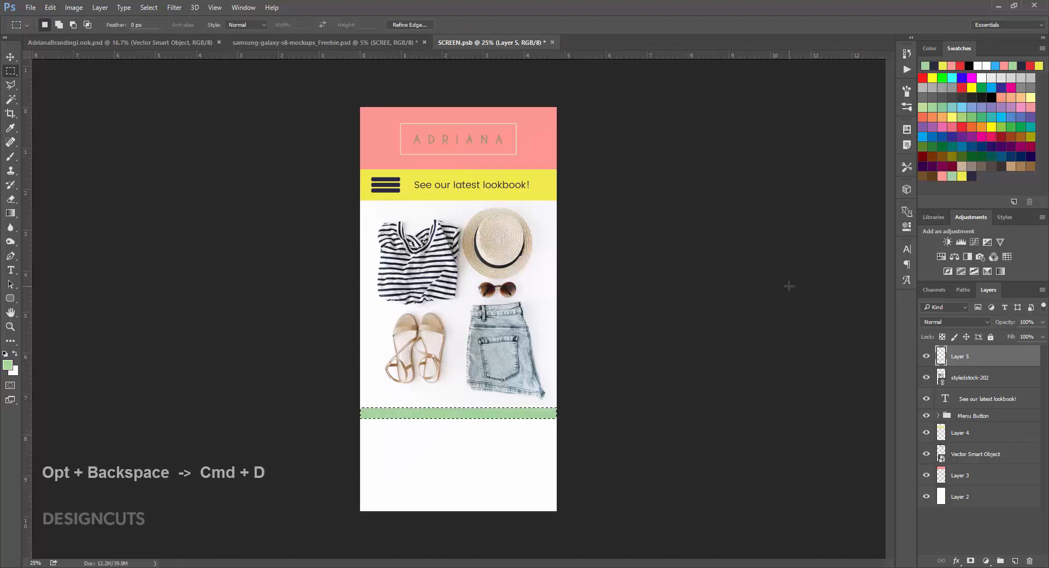
pyautogui.hotkey('ctrl', 'd')
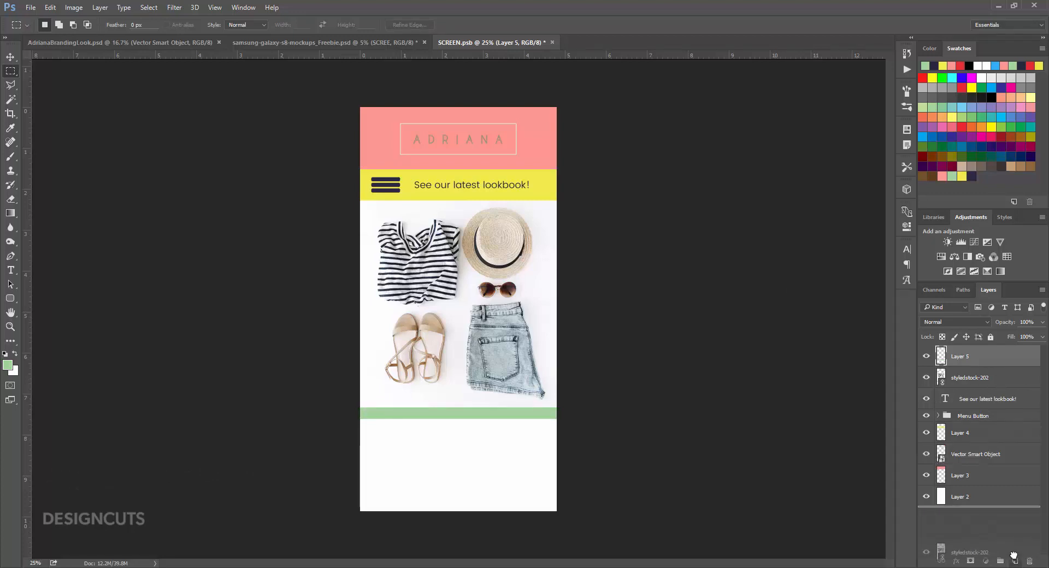
# Duplicate the styledstock-202 photo layer and scale the copy proportionally to 8%.
pyautogui.moveTo(1017, 560); pyautogui.dragTo(1017, 562)
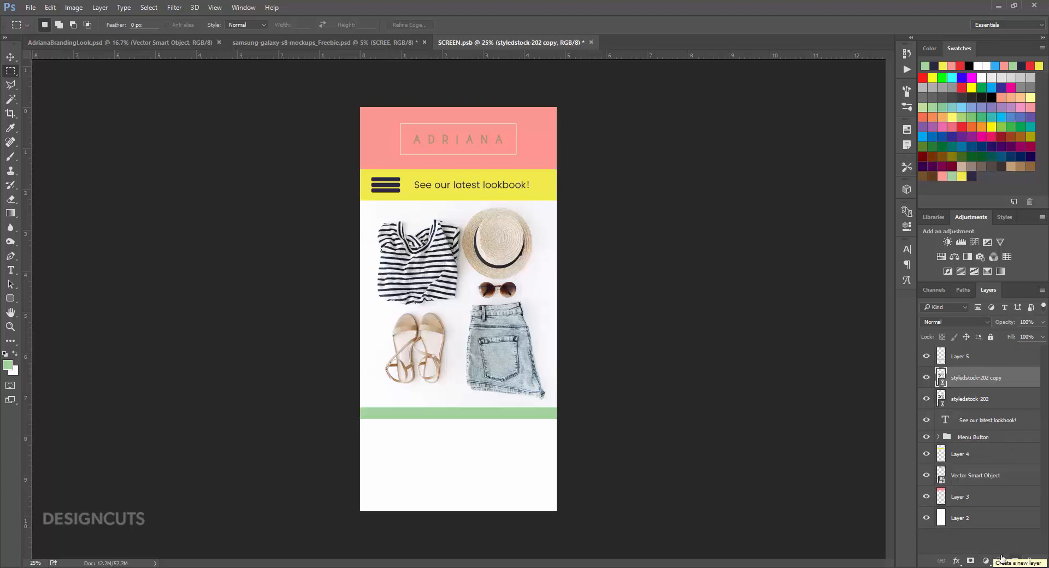
pyautogui.click(48, 8)
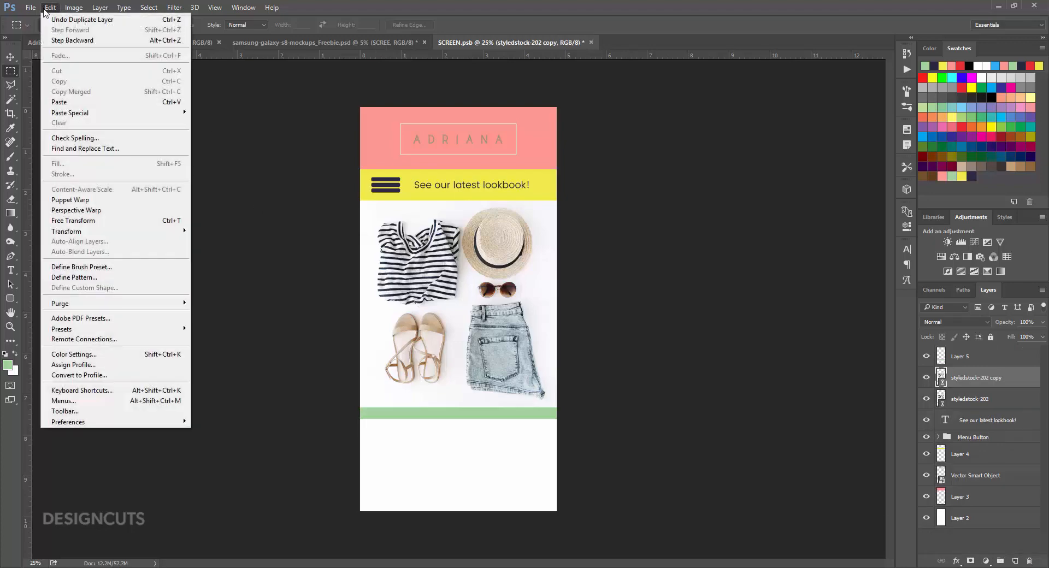
pyautogui.click(71, 220)
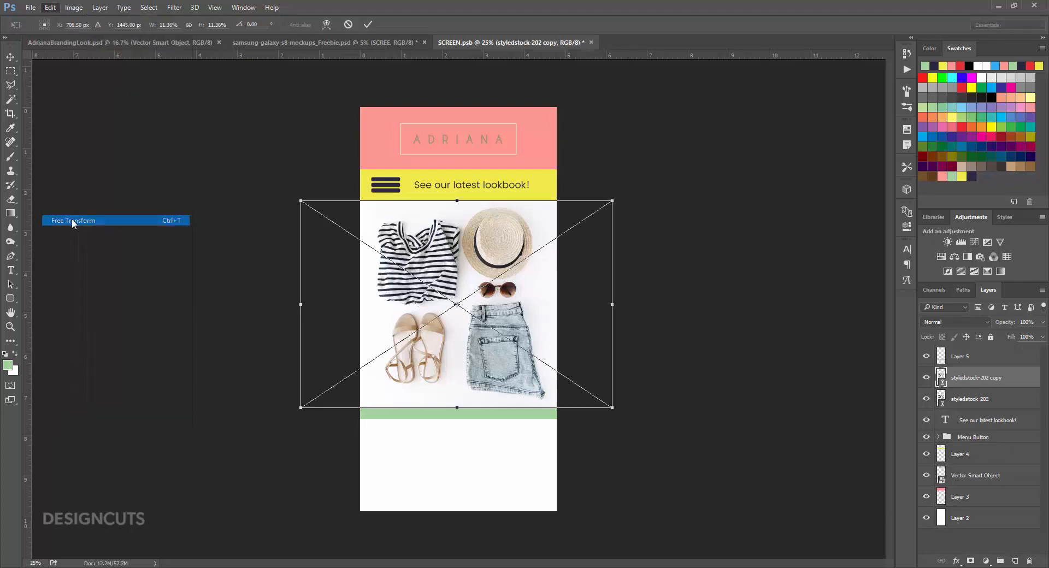
pyautogui.click(172, 24)
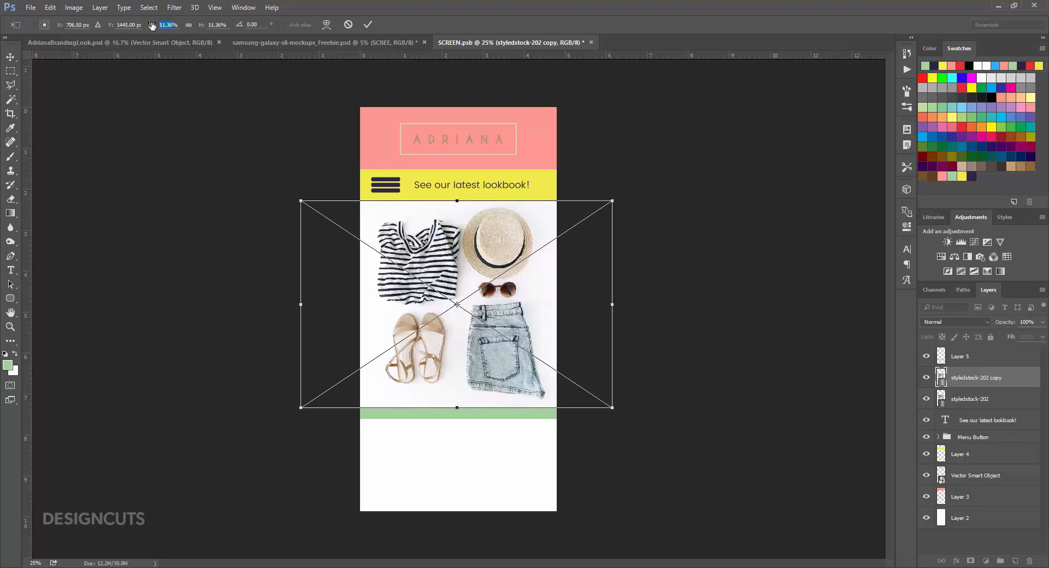
pyautogui.write('8')
pyautogui.press('Return')
pyautogui.click(191, 25)
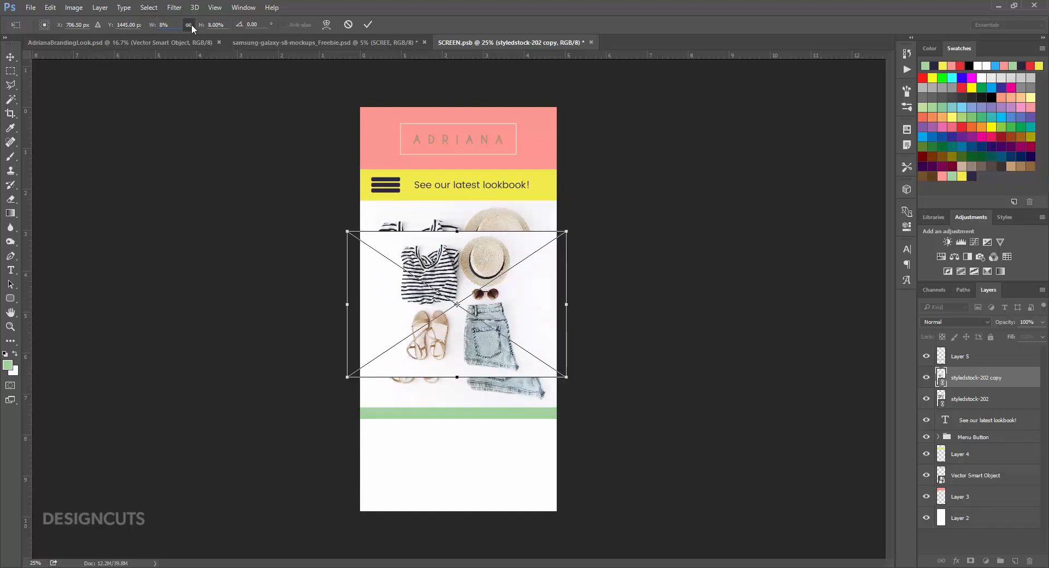
pyautogui.press('Return')
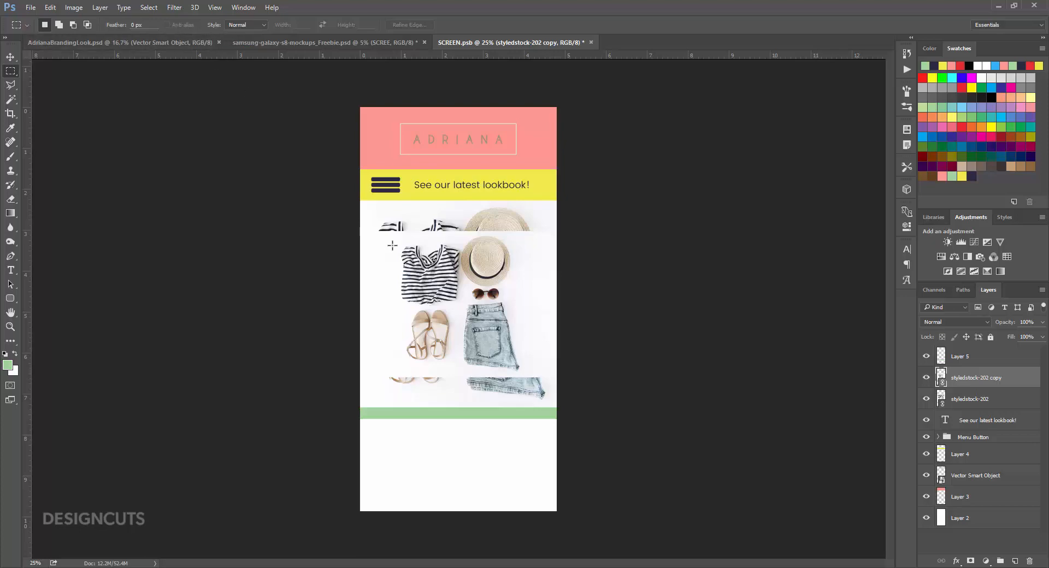
# Mask the smaller photo copy to a rectangular selection around the upper part of the striped shirt.
pyautogui.press('z')
pyautogui.moveTo(458, 279); pyautogui.dragTo(517, 279)
pyautogui.click(11, 72)
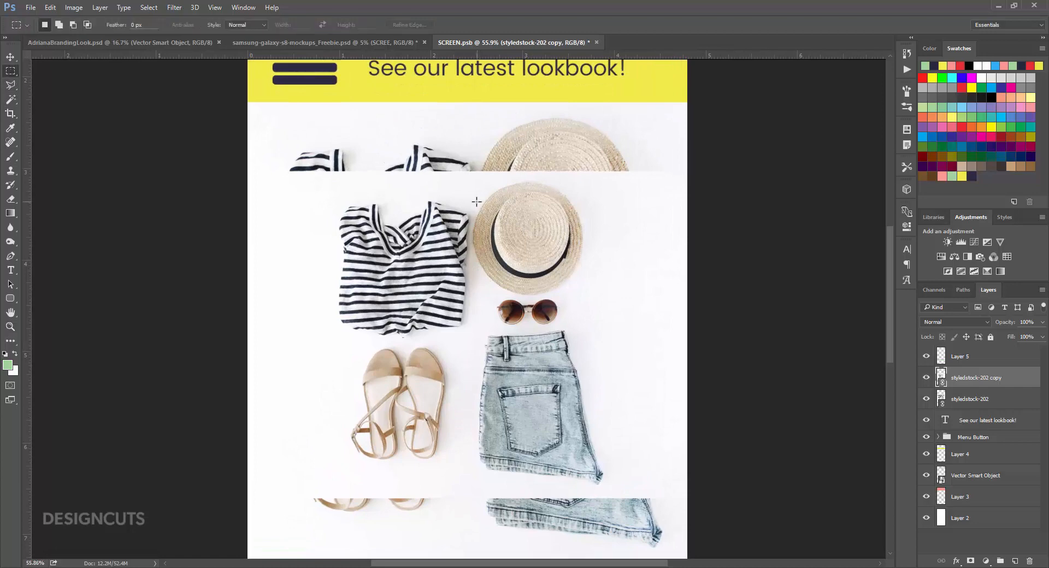
pyautogui.moveTo(473, 201); pyautogui.dragTo(330, 278)
pyautogui.moveTo(427, 251); pyautogui.dragTo(425, 248)
pyautogui.click(969, 563)
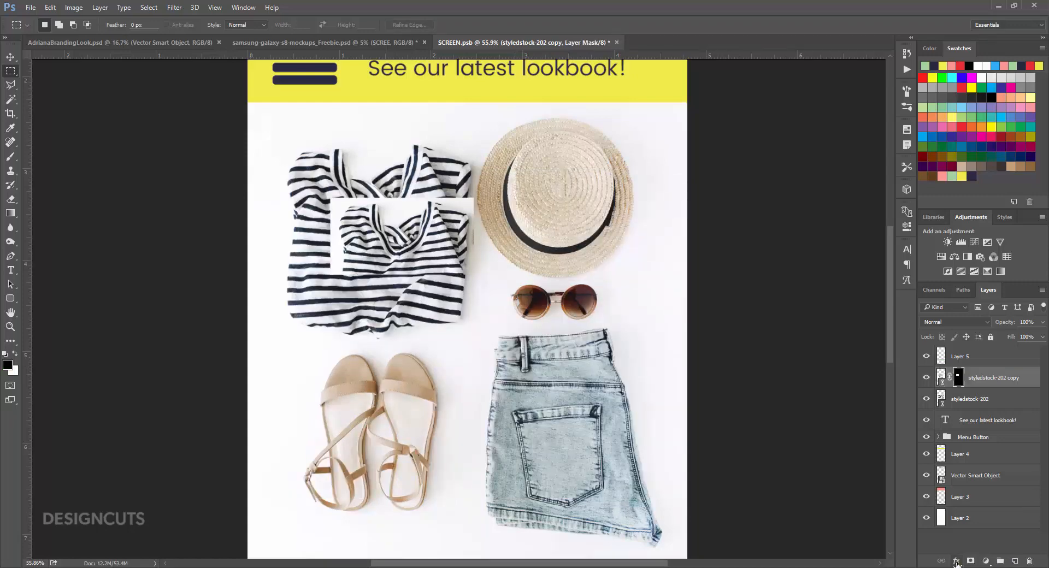
# Add a Stroke effect to the masked shirt thumbnail with size 8 px, position Center and 100% opacity.
pyautogui.click(956, 561)
pyautogui.click(975, 459)
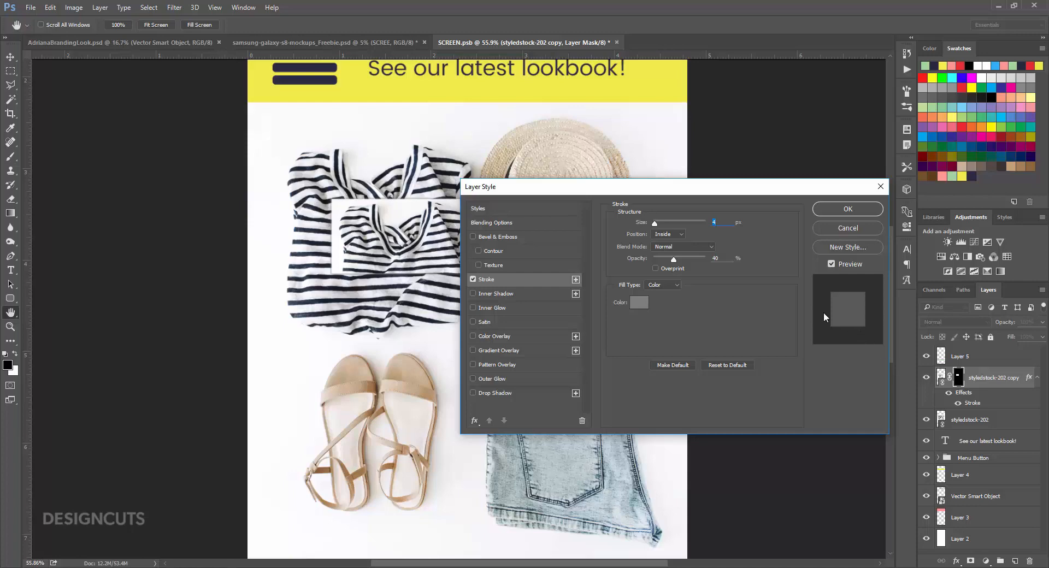
pyautogui.write('8')
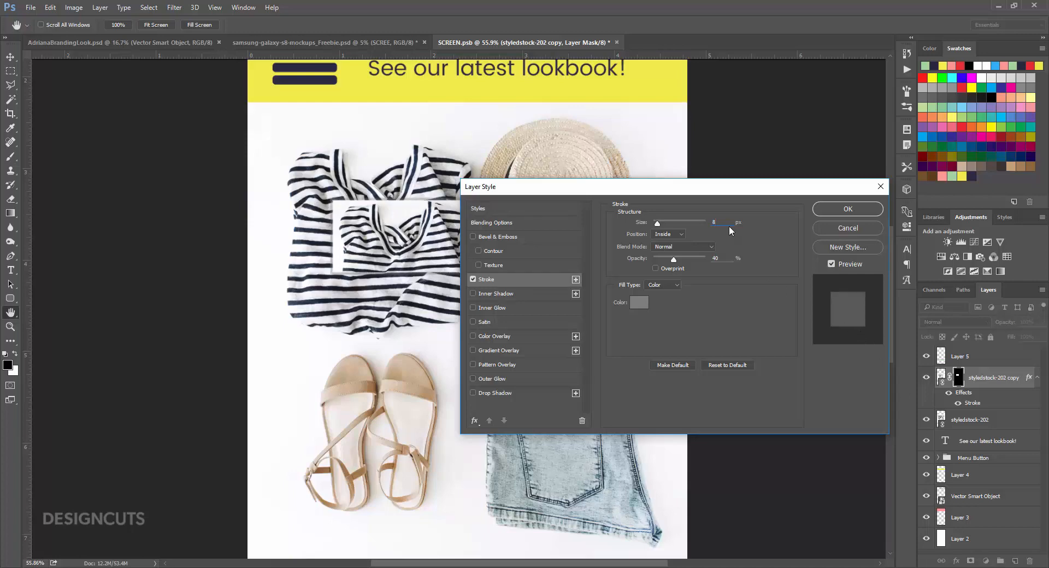
pyautogui.click(679, 234)
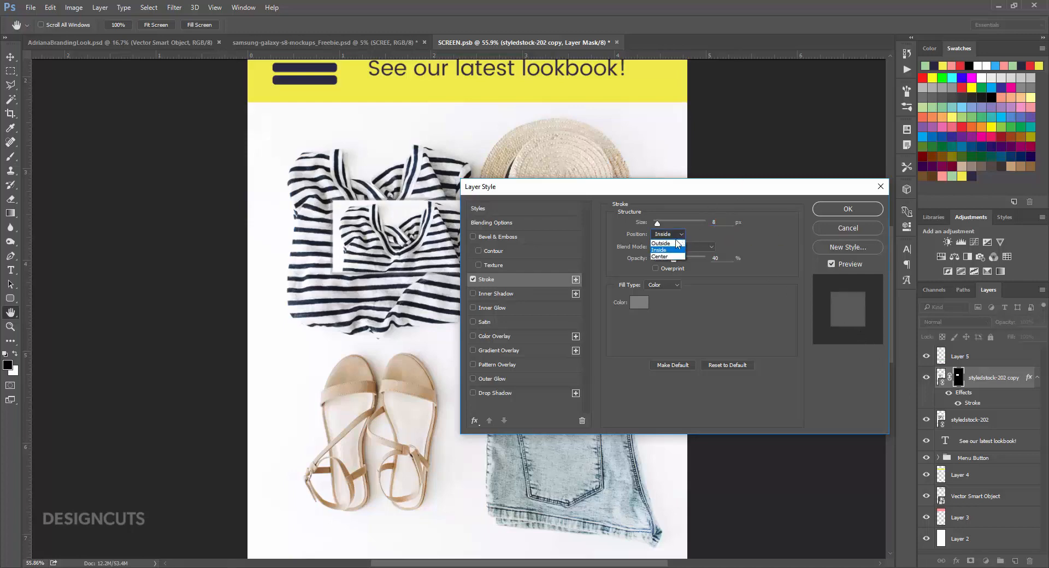
pyautogui.click(672, 258)
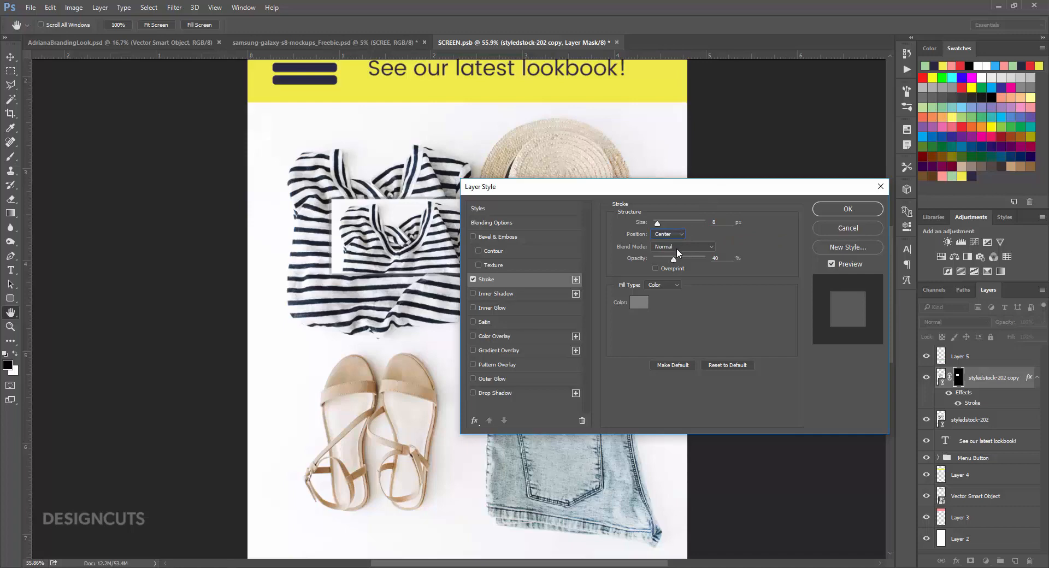
pyautogui.moveTo(673, 259); pyautogui.dragTo(723, 263)
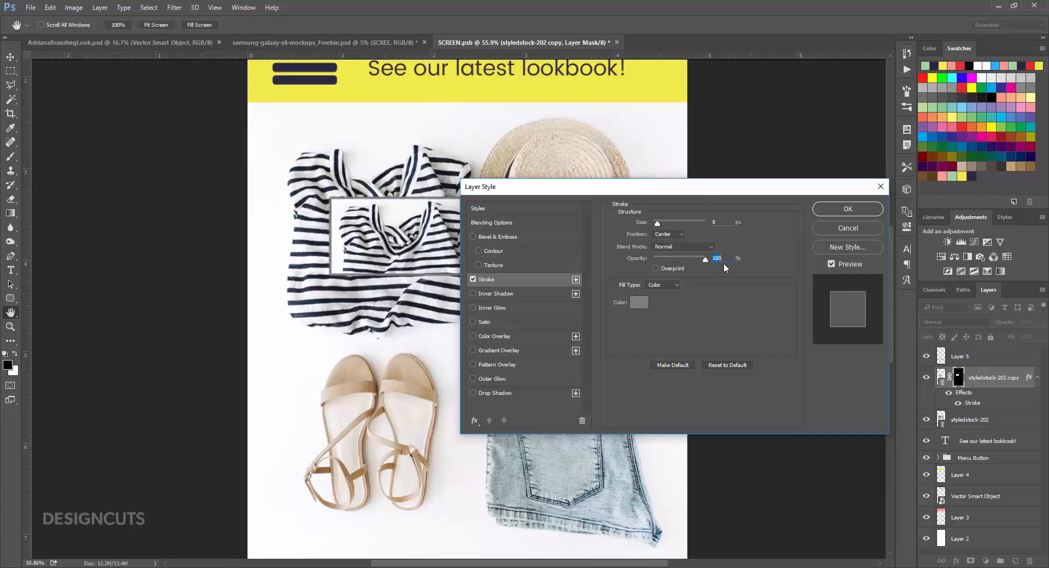
# Set the thumbnail's stroke colour to the dark navy swatch #252641 and apply the layer style.
pyautogui.click(637, 302)
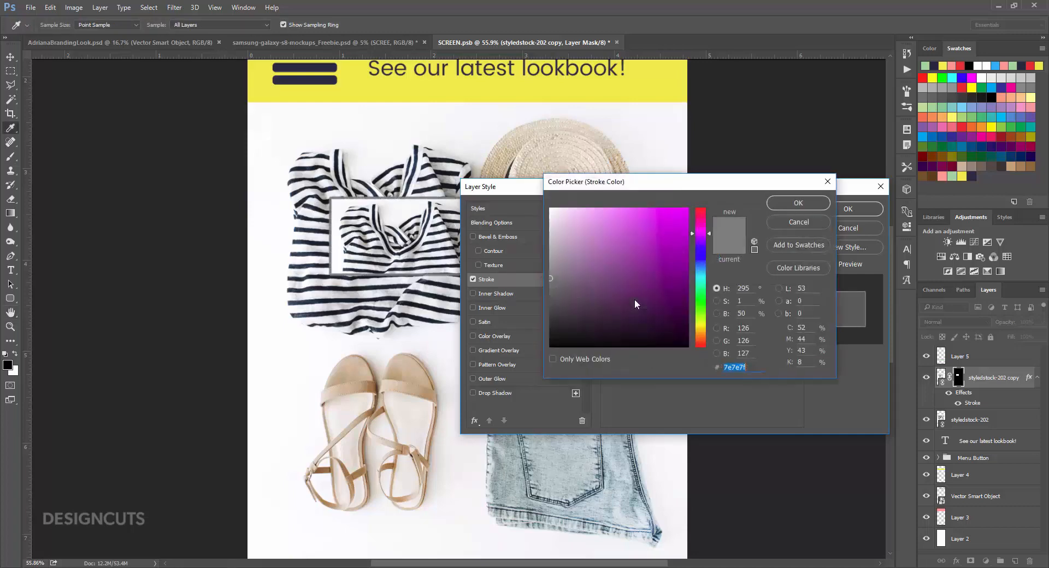
pyautogui.click(971, 175)
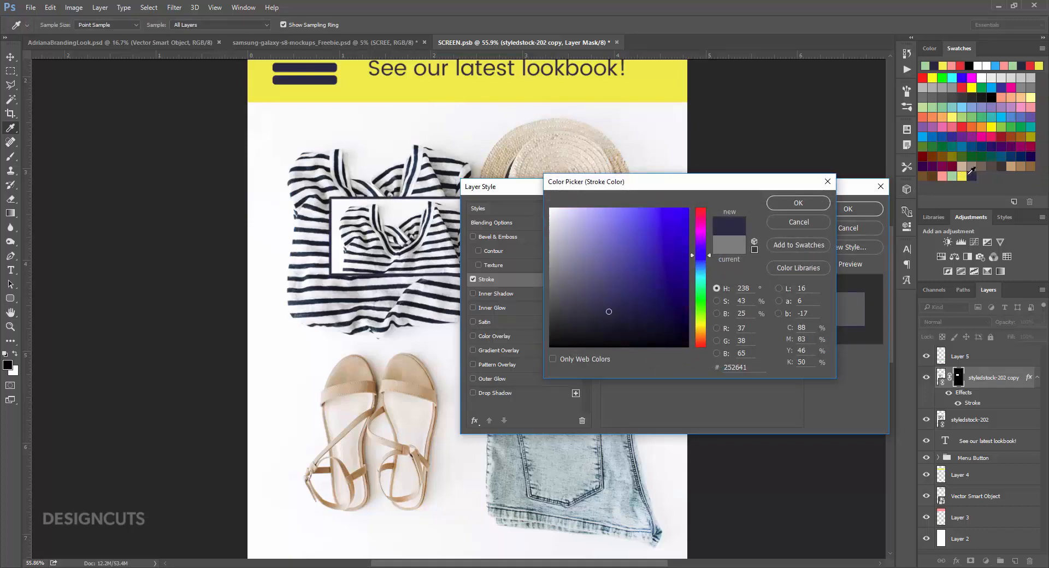
pyautogui.click(813, 204)
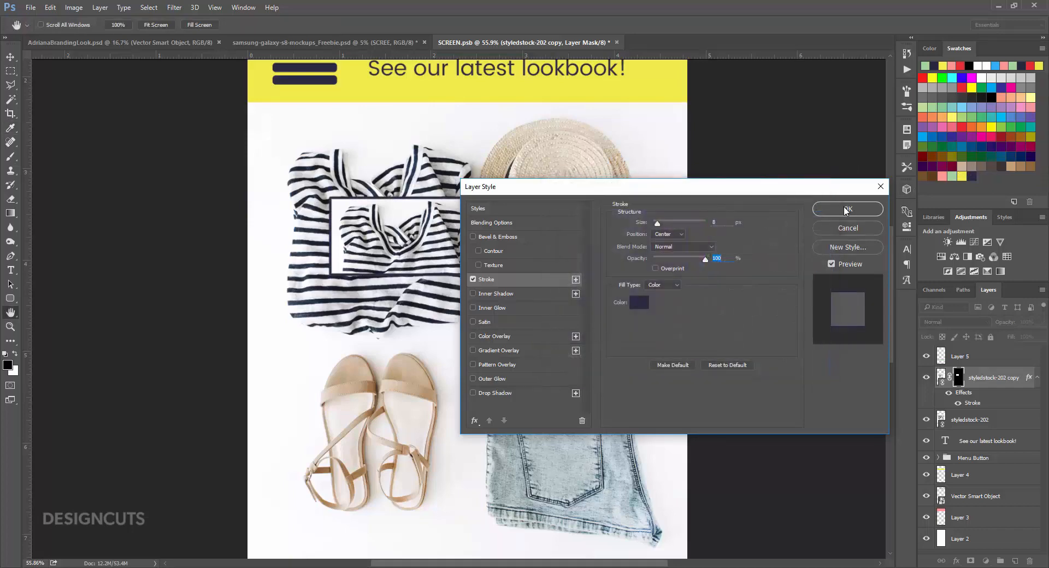
pyautogui.click(845, 210)
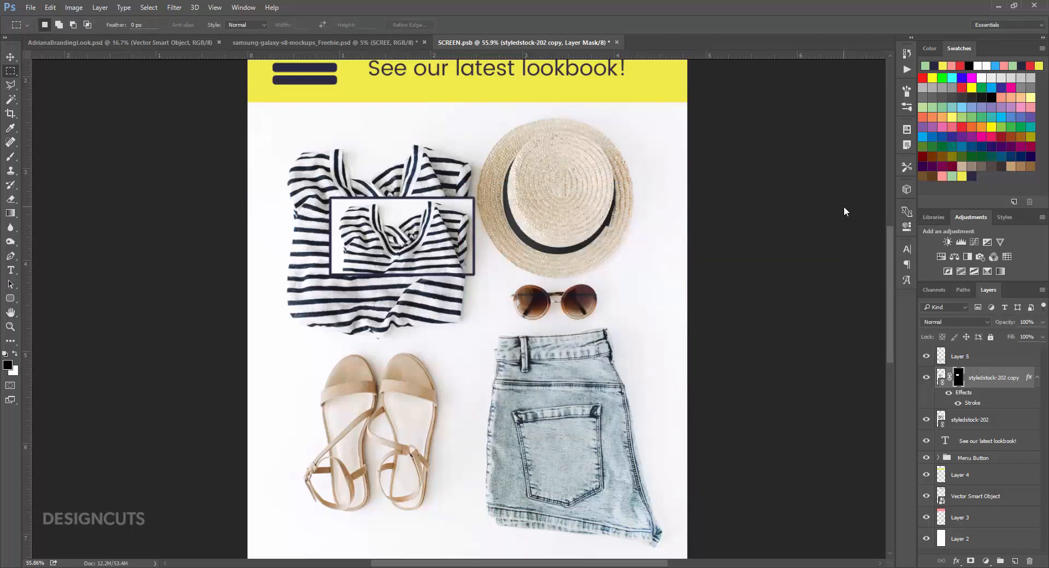
# Move the framed shirt thumbnail into the white area below the green band, left of the canvas centre.
pyautogui.click(10, 56)
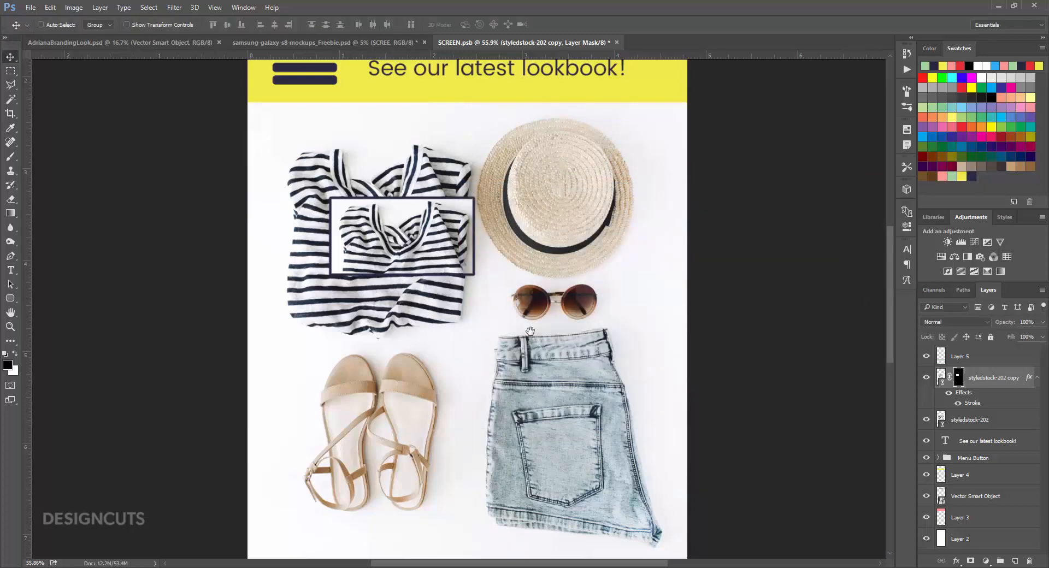
pyautogui.moveTo(530, 331); pyautogui.dragTo(566, 152)
pyautogui.moveTo(495, 103); pyautogui.dragTo(475, 530)
pyautogui.moveTo(585, 480); pyautogui.dragTo(587, 344)
pyautogui.moveTo(477, 334); pyautogui.dragTo(477, 327)
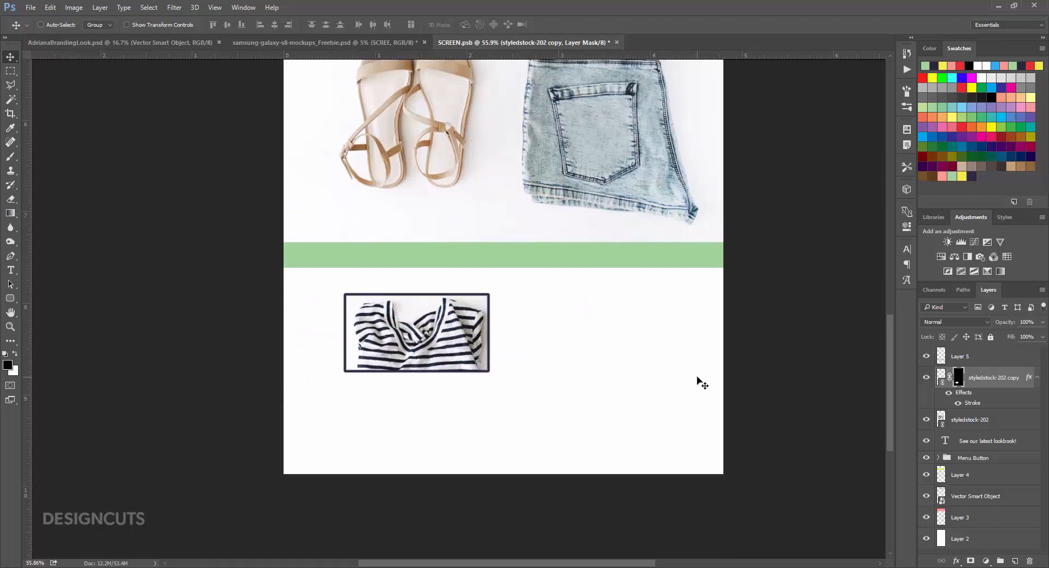
# Add a four-line text beside the thumbnail: "STRIPED TEE", "Color: Navy/Heather", "XS S M L XL XXL" and "$32.99 USD".
pyautogui.click(11, 270)
pyautogui.click(526, 307)
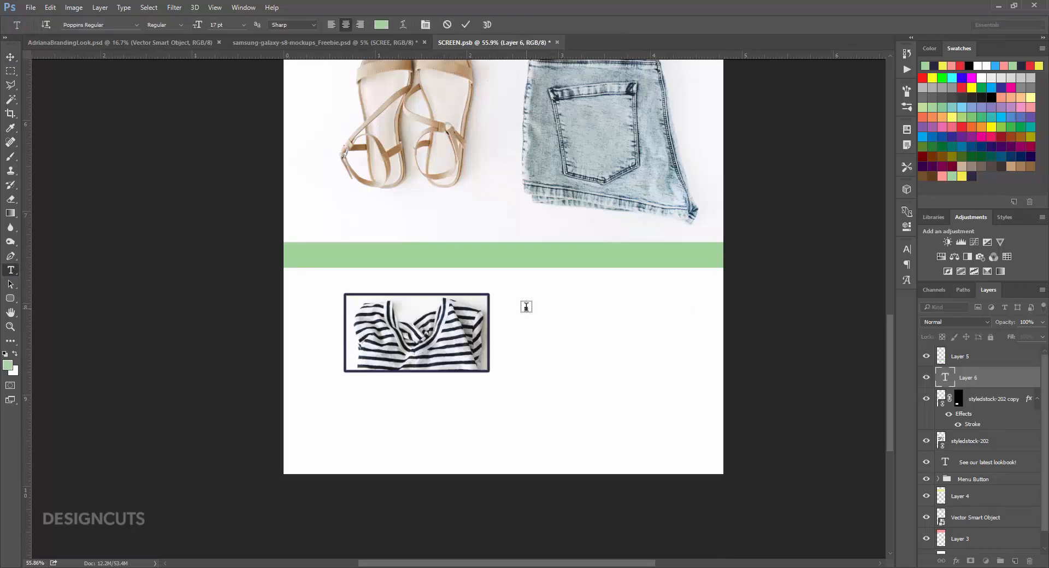
pyautogui.write('STRIPED TEE')
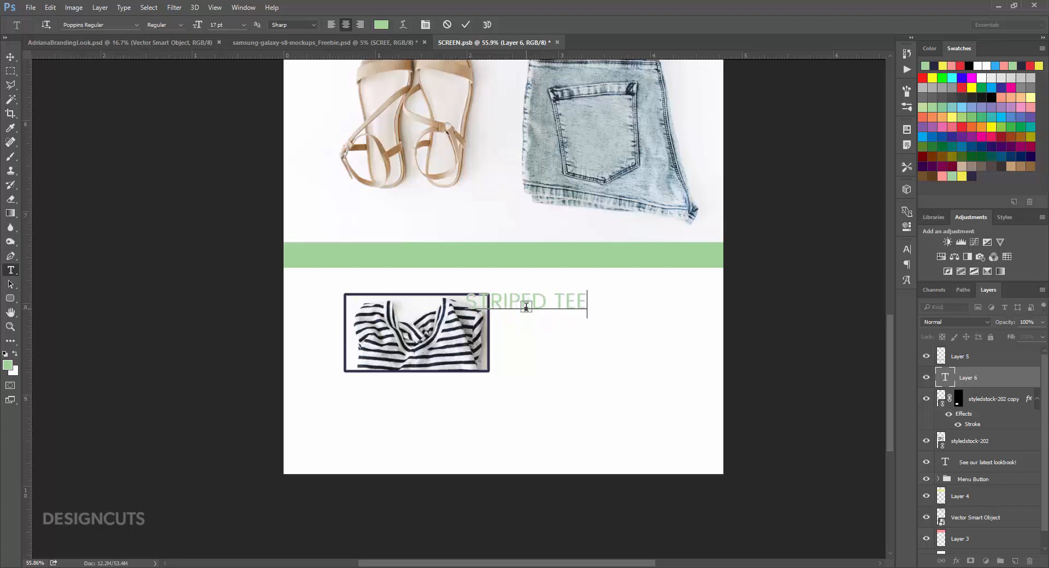
pyautogui.press('Return')
pyautogui.write('Color')
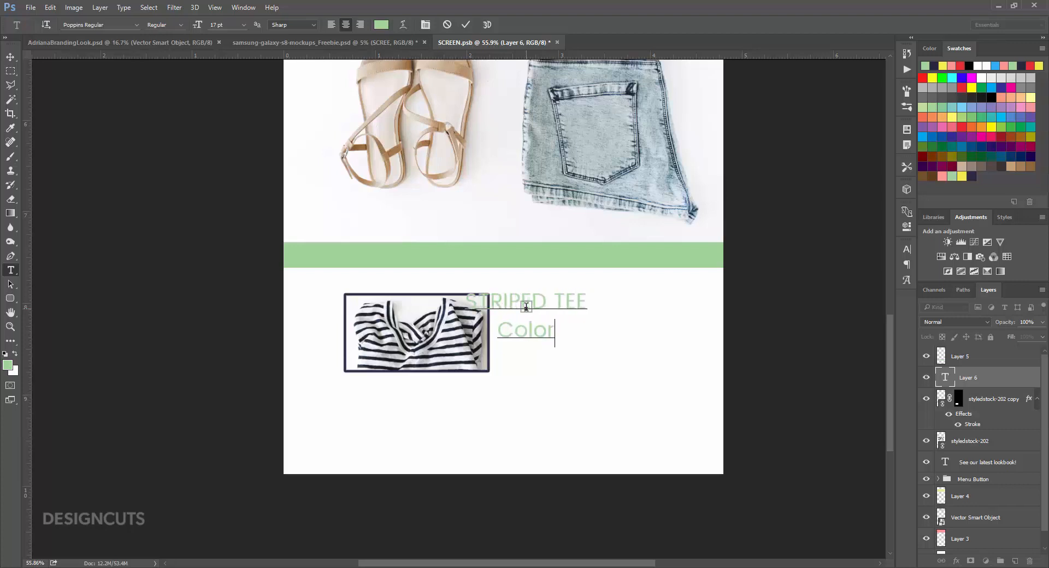
pyautogui.write(': Navy/Heather')
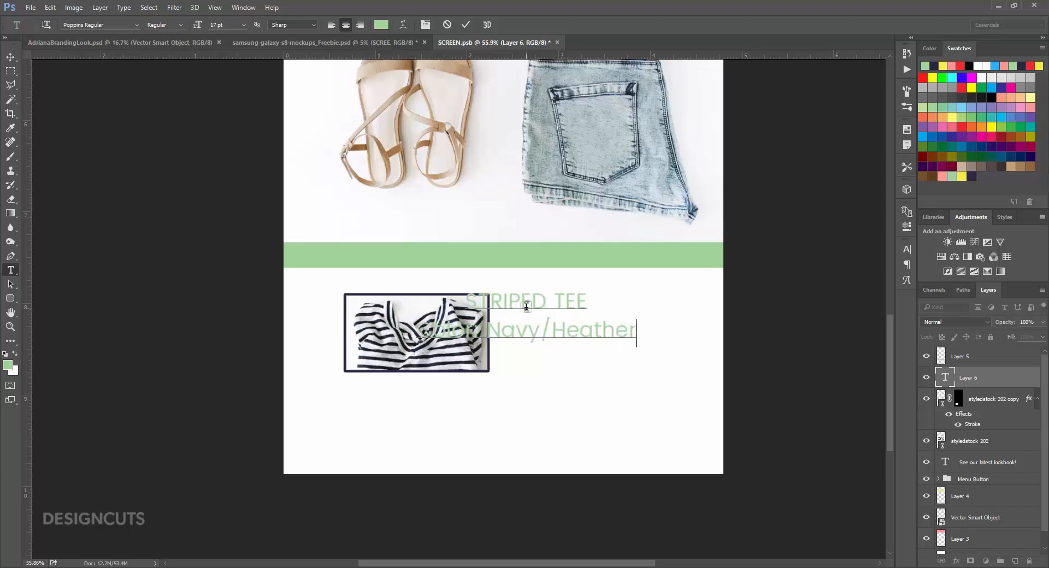
pyautogui.press('Return')
pyautogui.write('XS  S  M  L  XL  XX')
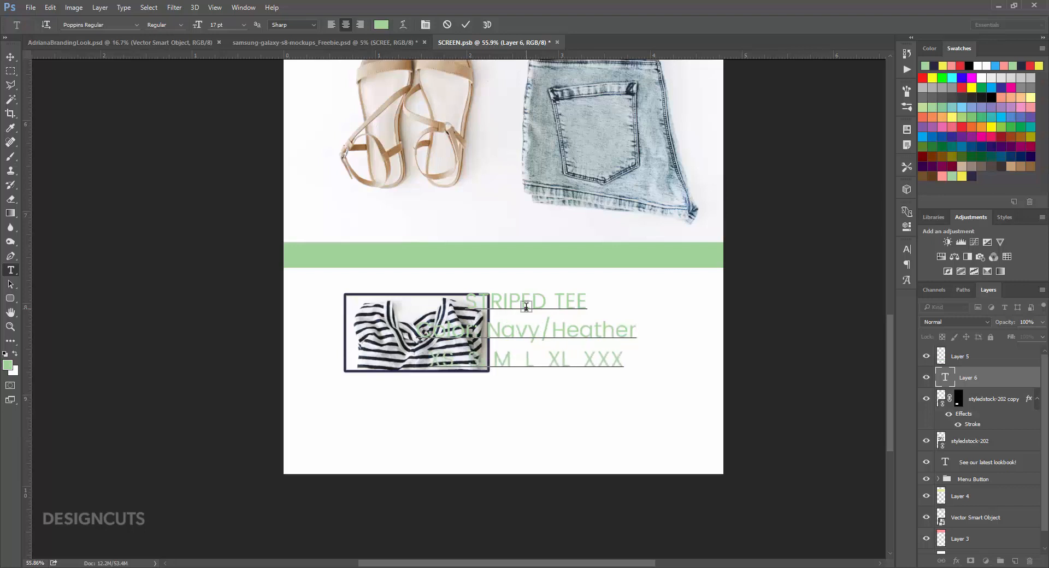
pyautogui.write('L')
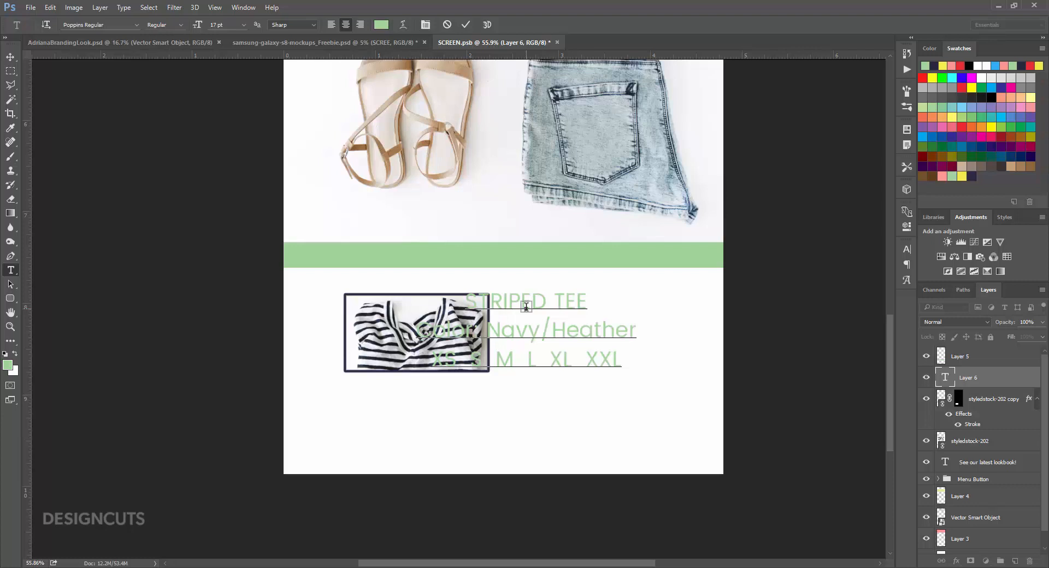
pyautogui.press('Return')
pyautogui.write('$32.99 USD')
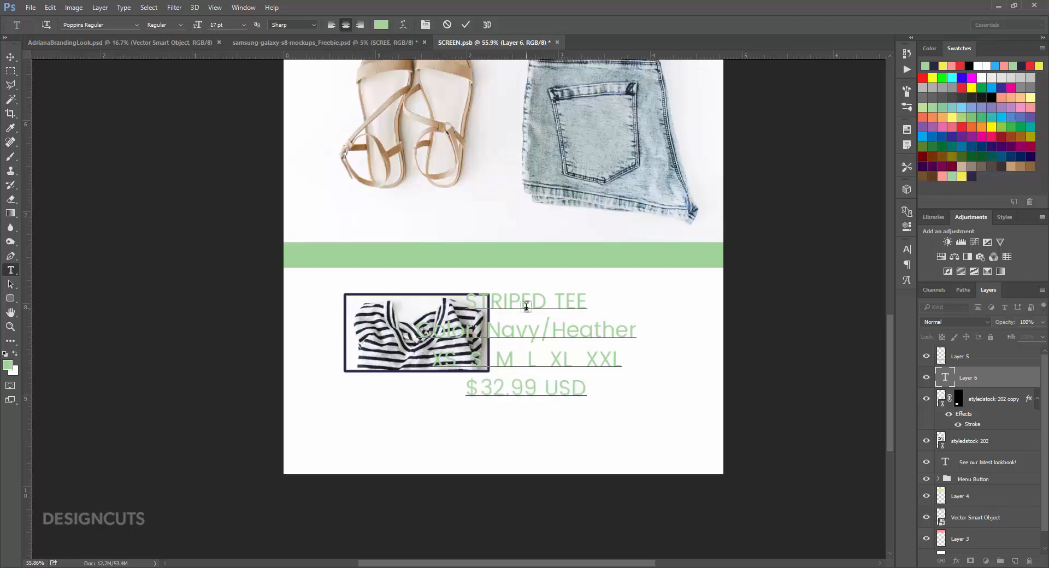
pyautogui.click(10, 57)
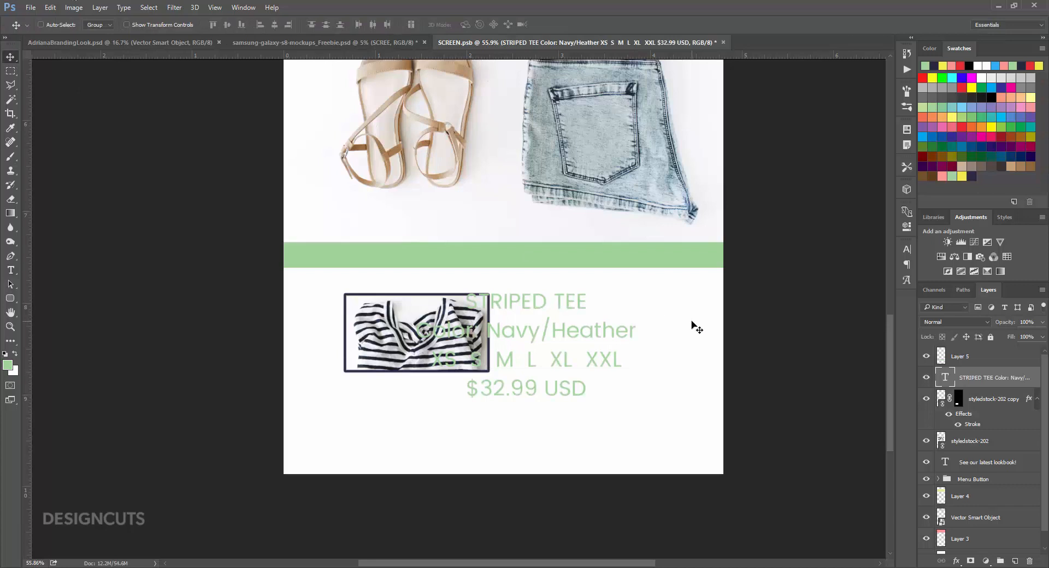
# Set the font size of the product description text to 12 pt.
pyautogui.click(907, 249)
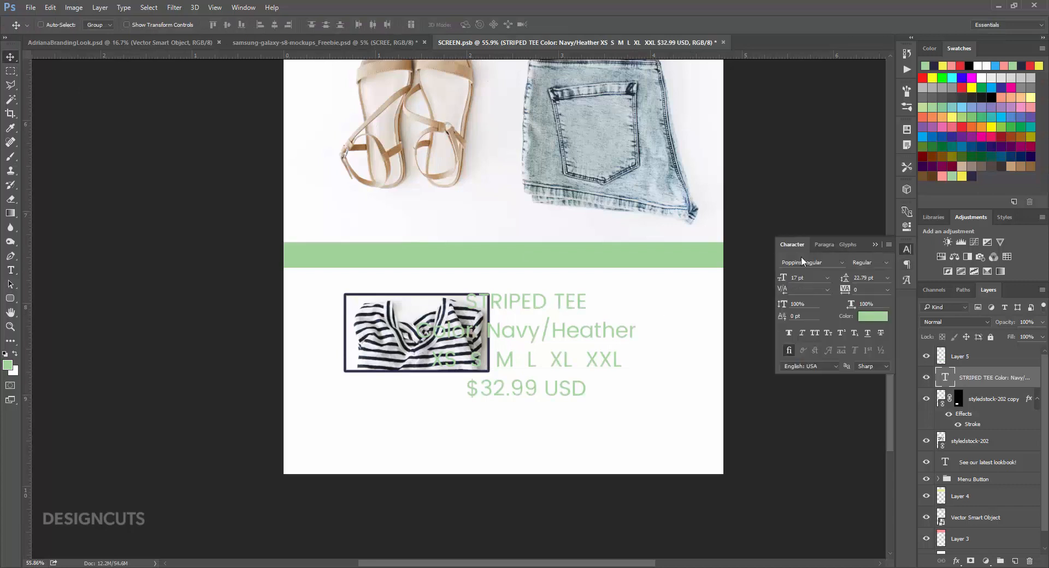
pyautogui.click(829, 278)
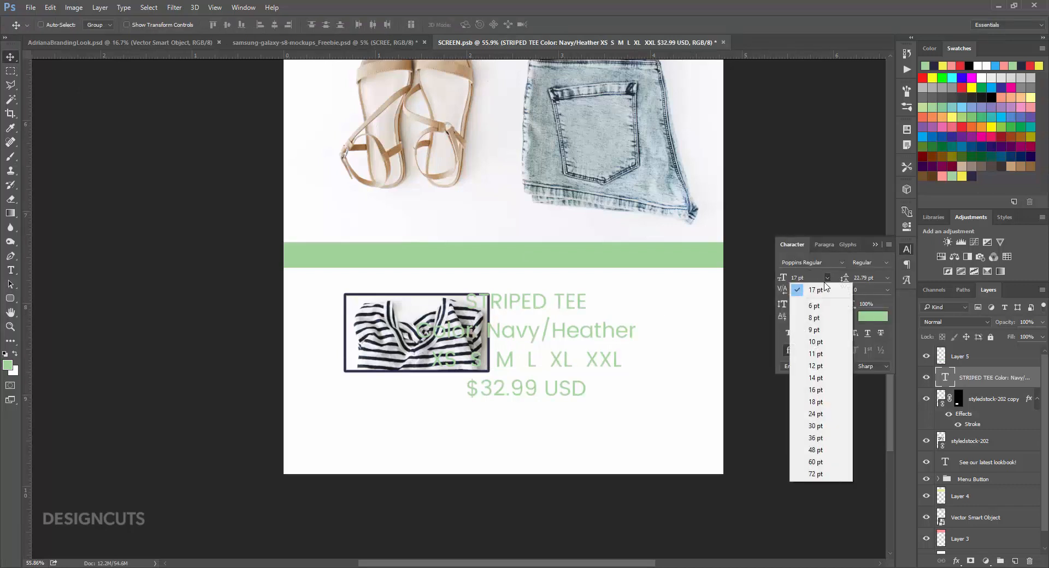
pyautogui.click(821, 367)
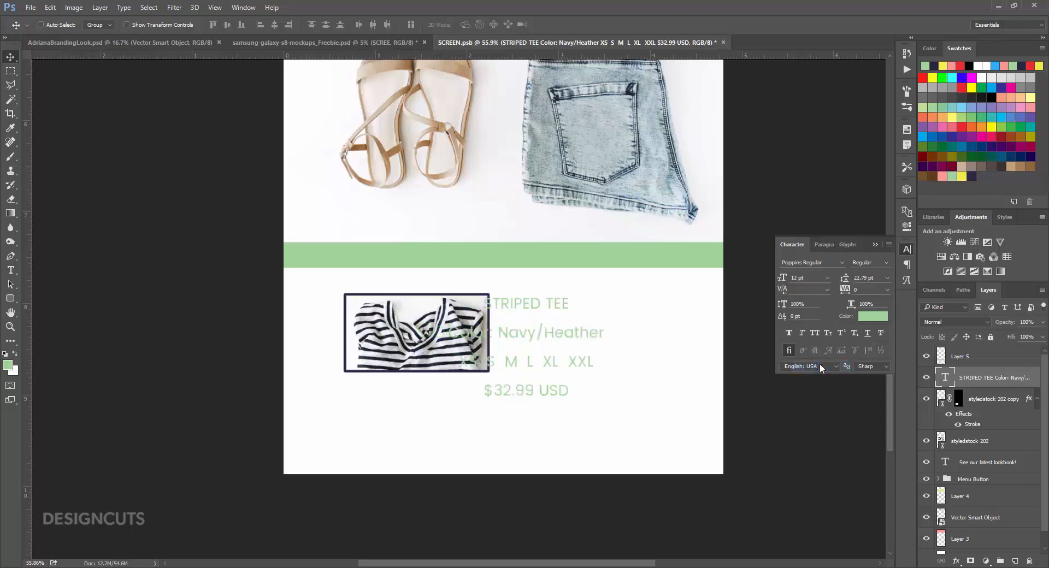
# Set the product description text's leading to Auto and its colour to the dark navy swatch.
pyautogui.click(886, 277)
pyautogui.click(874, 283)
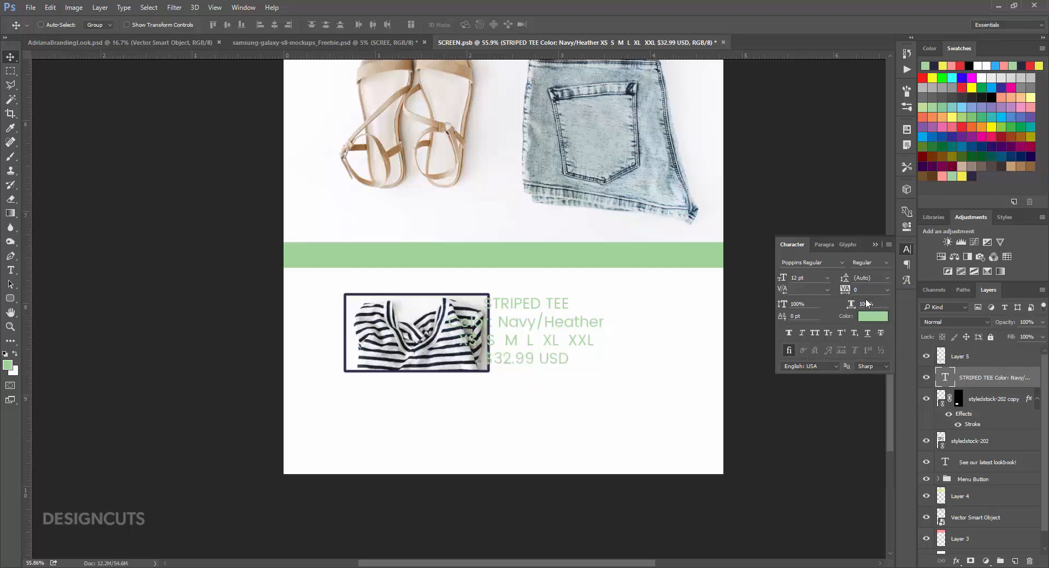
pyautogui.click(865, 320)
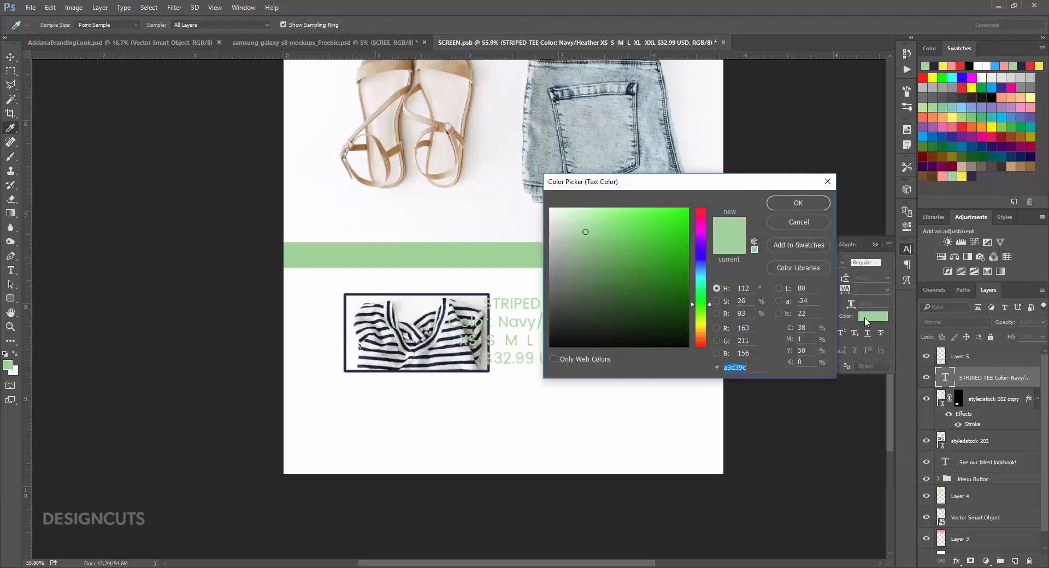
pyautogui.click(973, 176)
pyautogui.click(824, 202)
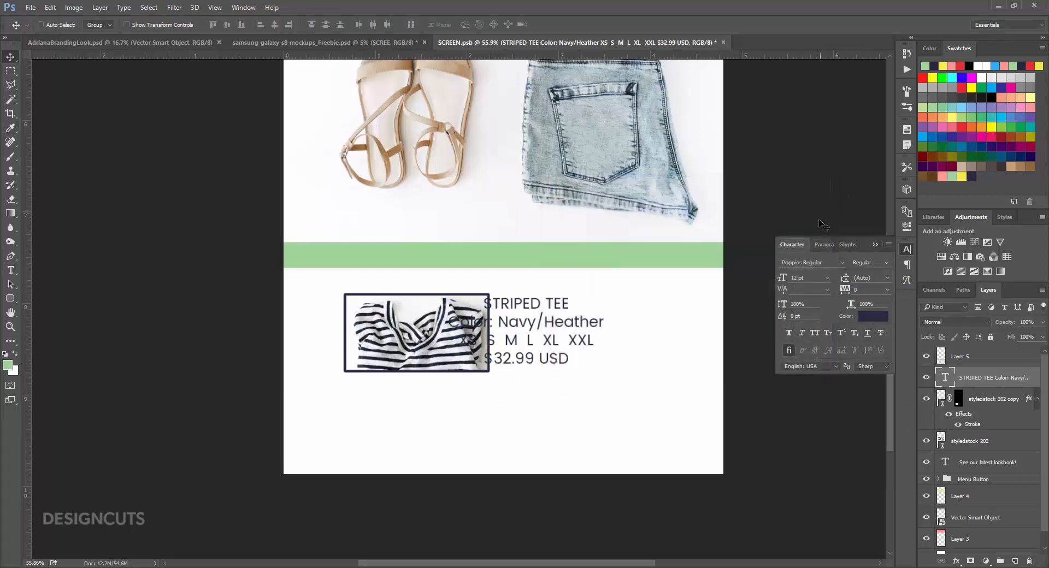
# Left-align the product description text.
pyautogui.click(820, 244)
pyautogui.click(794, 265)
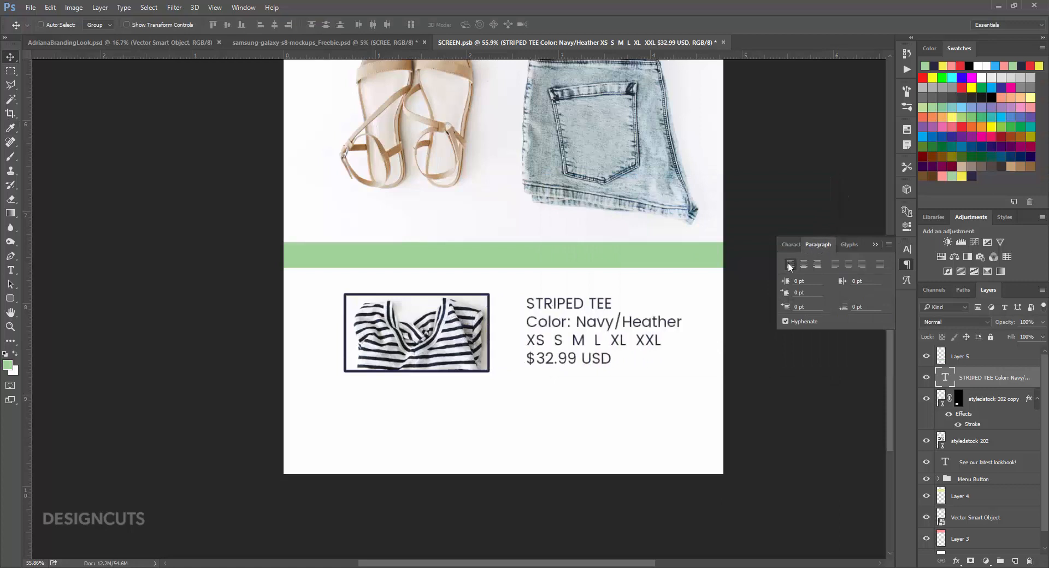
pyautogui.click(907, 264)
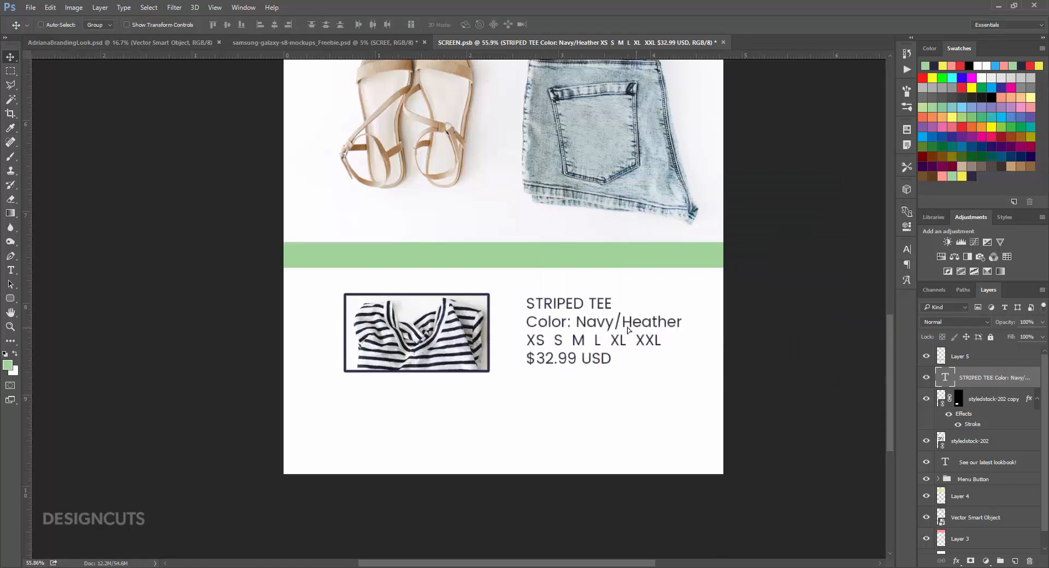
# Move the product description slightly down and closer to the shirt thumbnail, vertically centred beside it.
pyautogui.moveTo(635, 330); pyautogui.dragTo(627, 334)
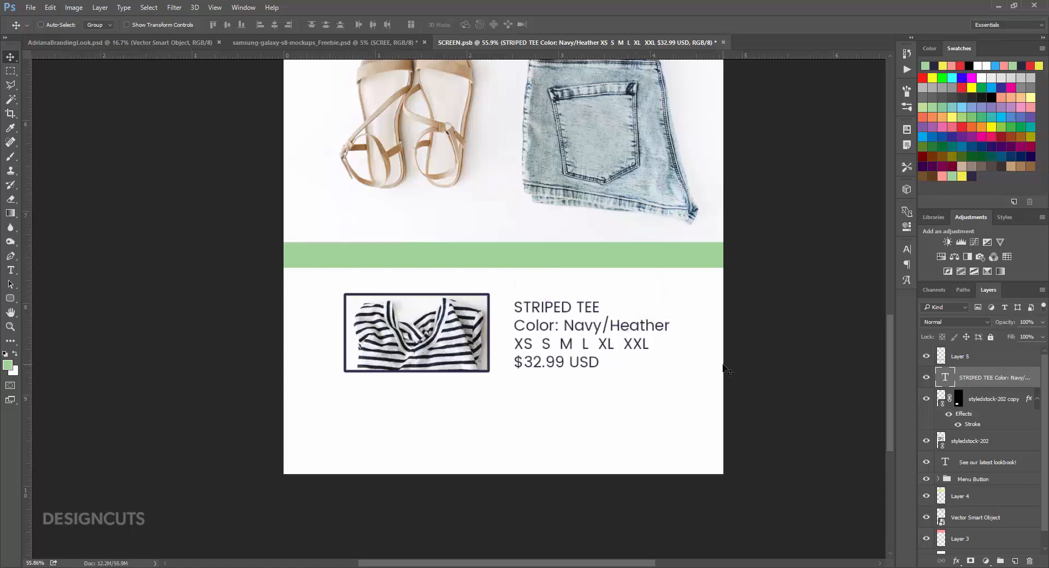
pyautogui.press('Left')
pyautogui.press('Left')
pyautogui.press('Left')
pyautogui.press('Left')
pyautogui.press('Left')
pyautogui.press('Left')
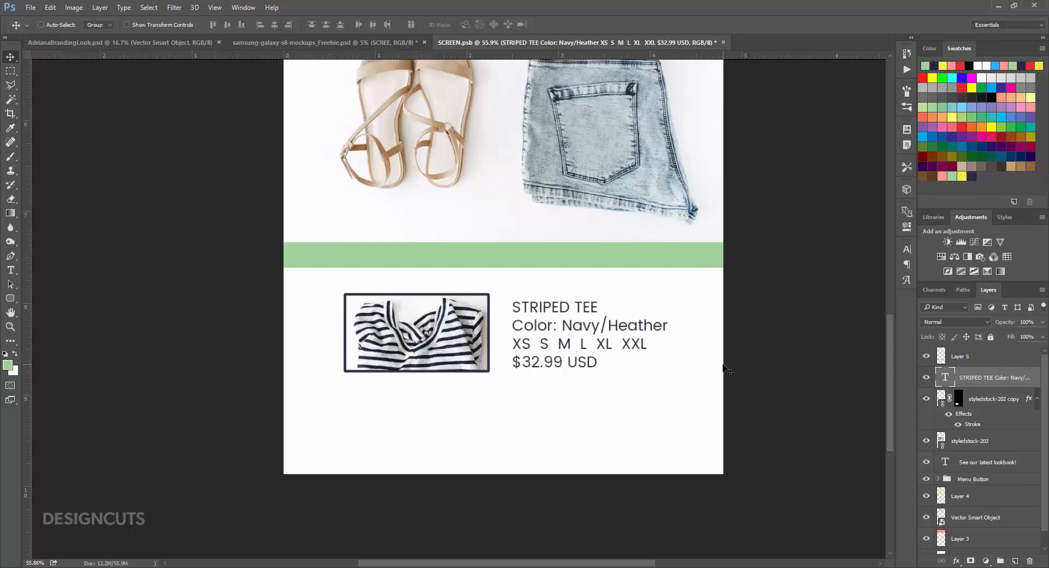
# Format the "STRIPED TEE" title line as Poppins SemiBold at 14 pt.
pyautogui.click(11, 270)
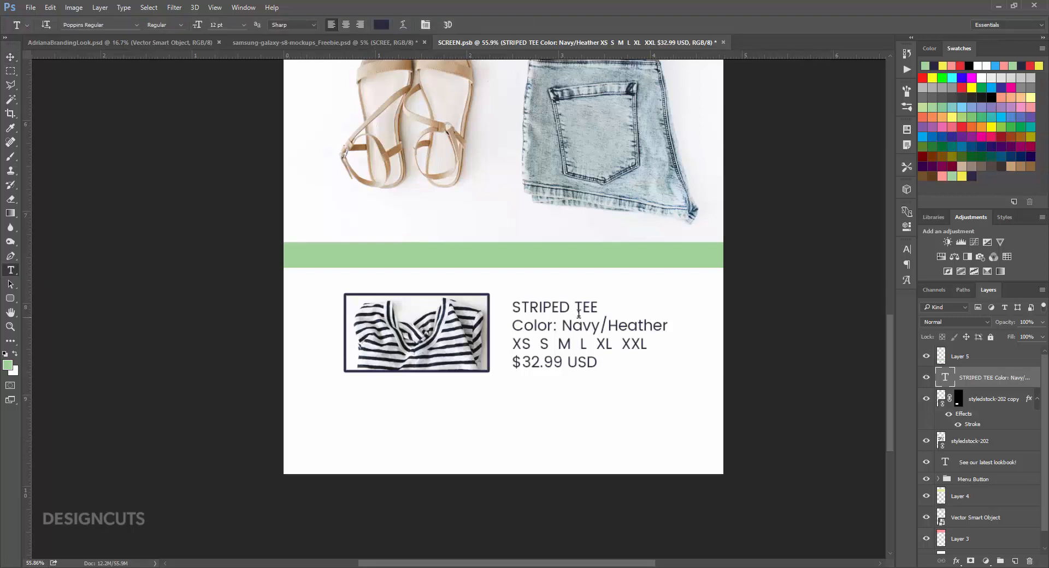
pyautogui.click(578, 314)
pyautogui.tripleClick(555, 306)
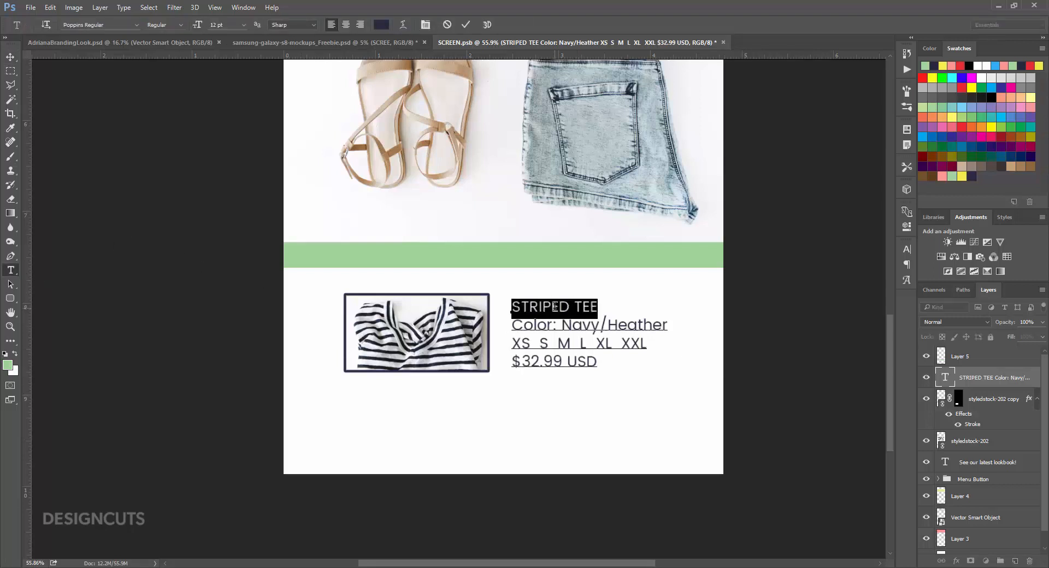
pyautogui.click(907, 251)
pyautogui.click(844, 263)
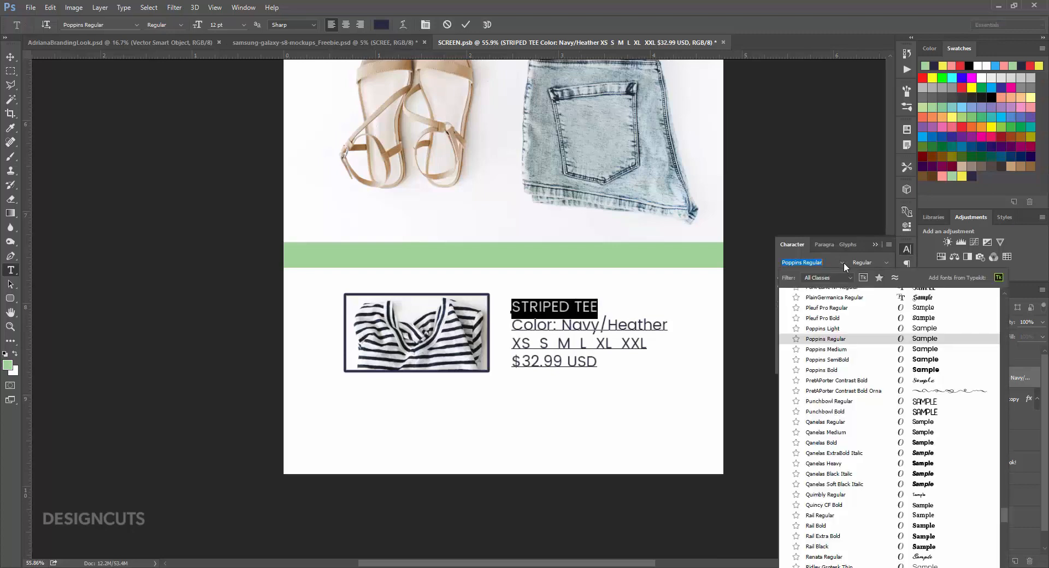
pyautogui.click(844, 263)
pyautogui.click(888, 263)
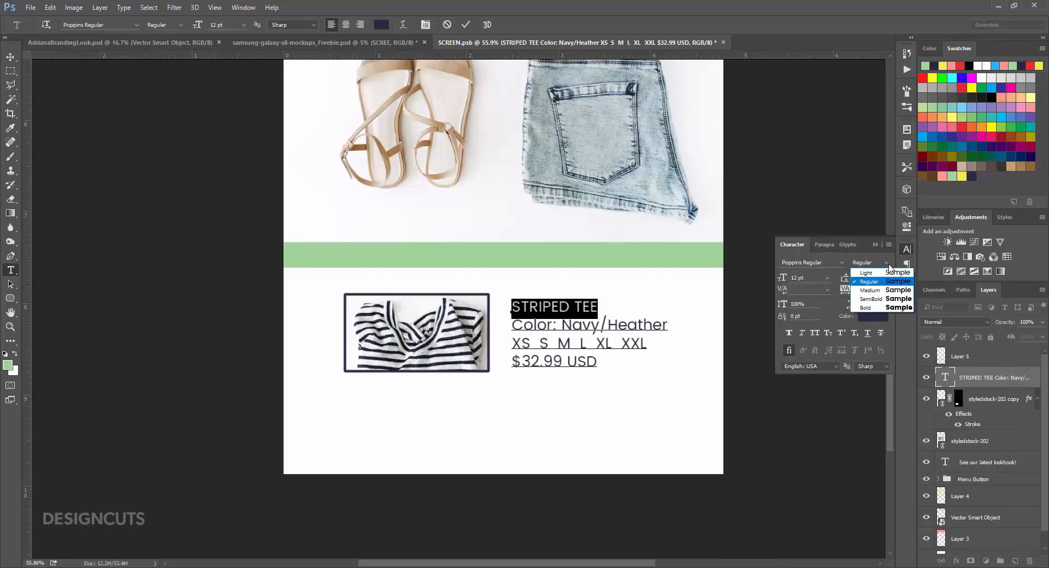
pyautogui.click(878, 298)
pyautogui.click(829, 276)
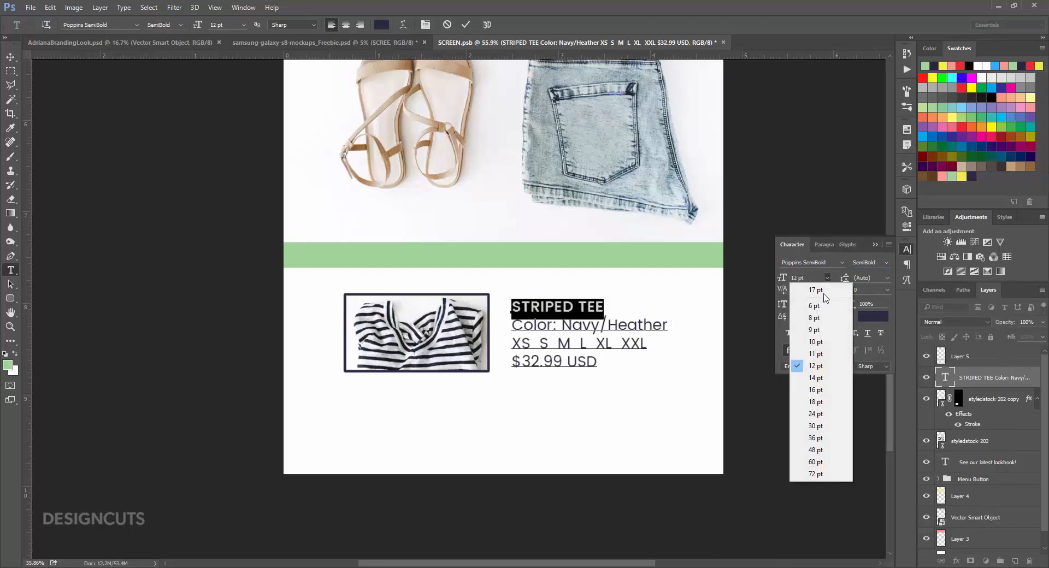
pyautogui.click(817, 376)
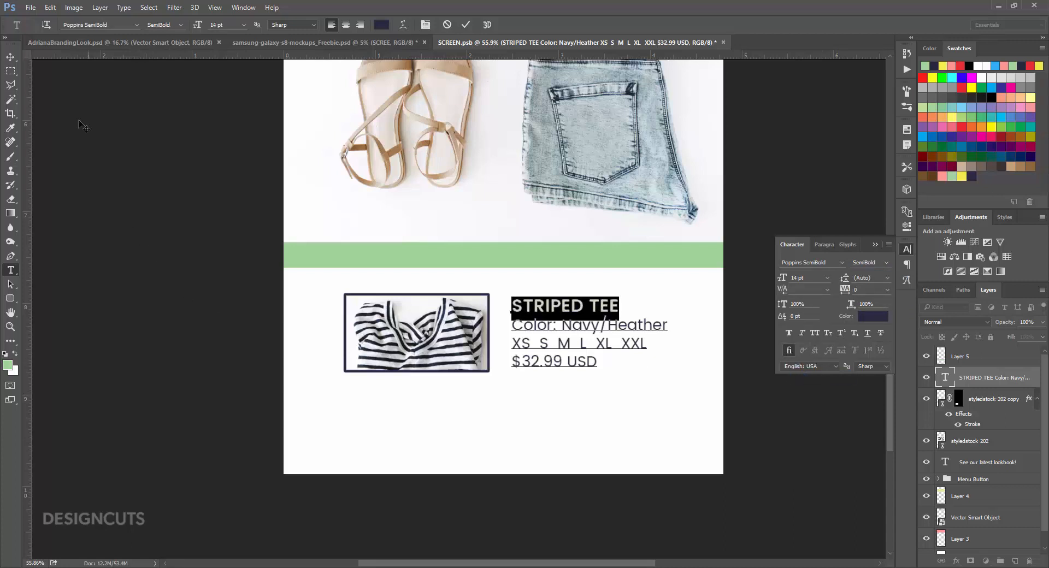
pyautogui.click(11, 56)
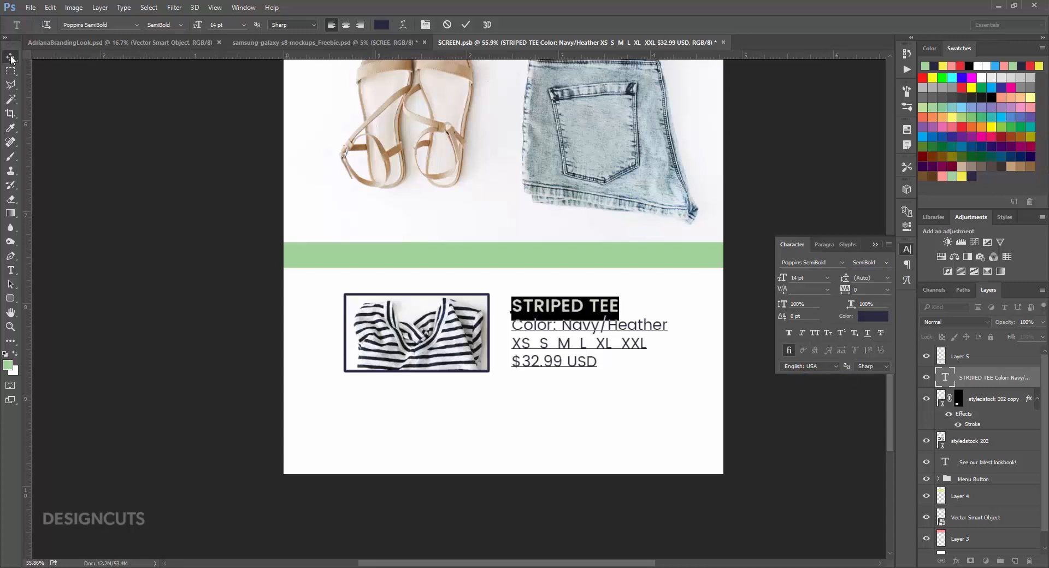
pyautogui.click(907, 249)
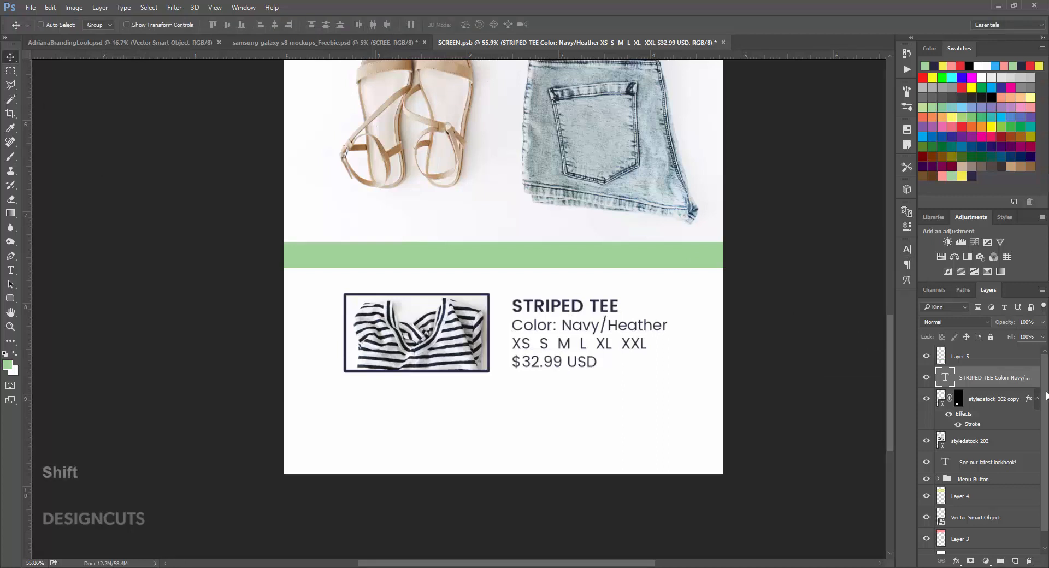
# Group the product text layer with the shirt thumbnail layer and name the group "Tee Details".
pyautogui.keyDown('shift'); pyautogui.click(997, 398); pyautogui.keyUp('shift')
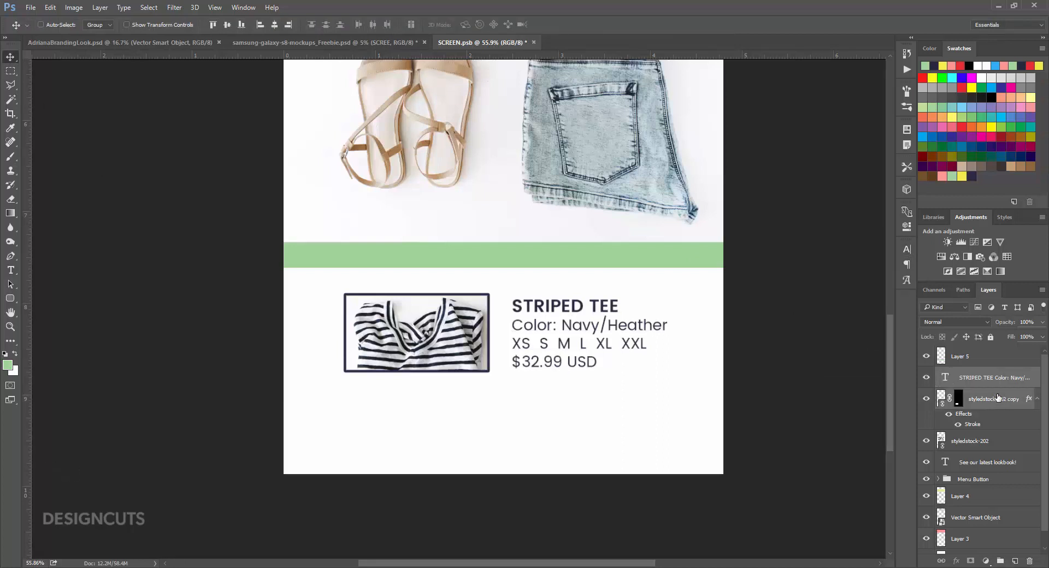
pyautogui.moveTo(997, 399); pyautogui.dragTo(1000, 561)
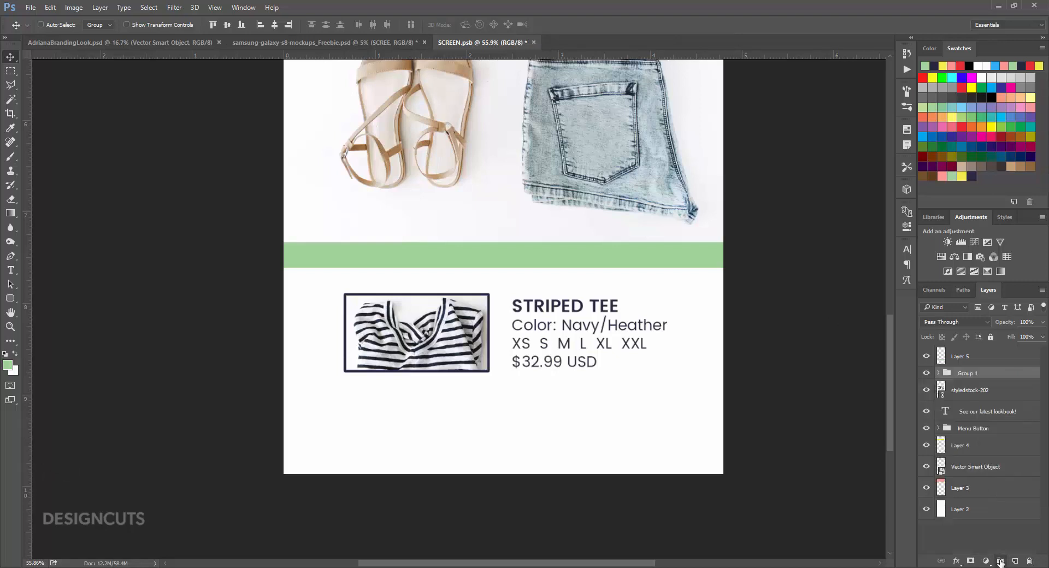
pyautogui.doubleClick(967, 372)
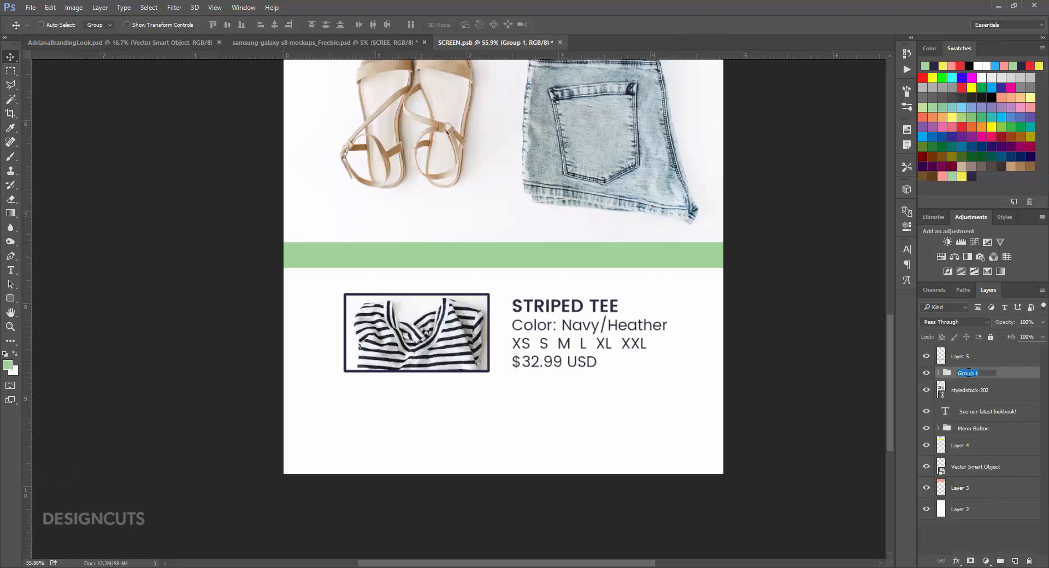
pyautogui.write('Tee Details')
pyautogui.press('Return')
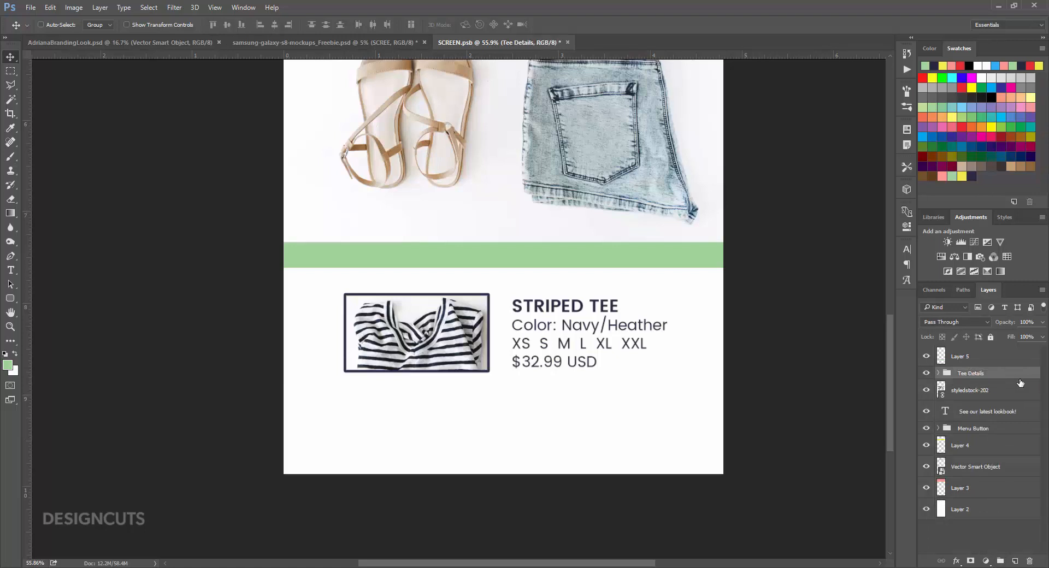
# Duplicate the Tee Details group and rename the copy "Sandals Details".
pyautogui.moveTo(1018, 382); pyautogui.dragTo(1015, 561)
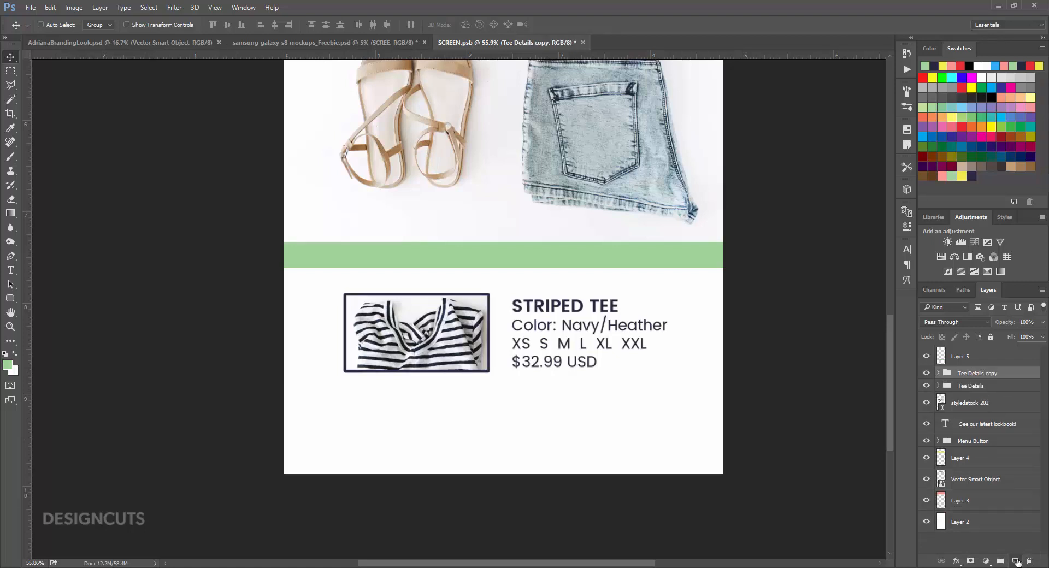
pyautogui.doubleClick(991, 374)
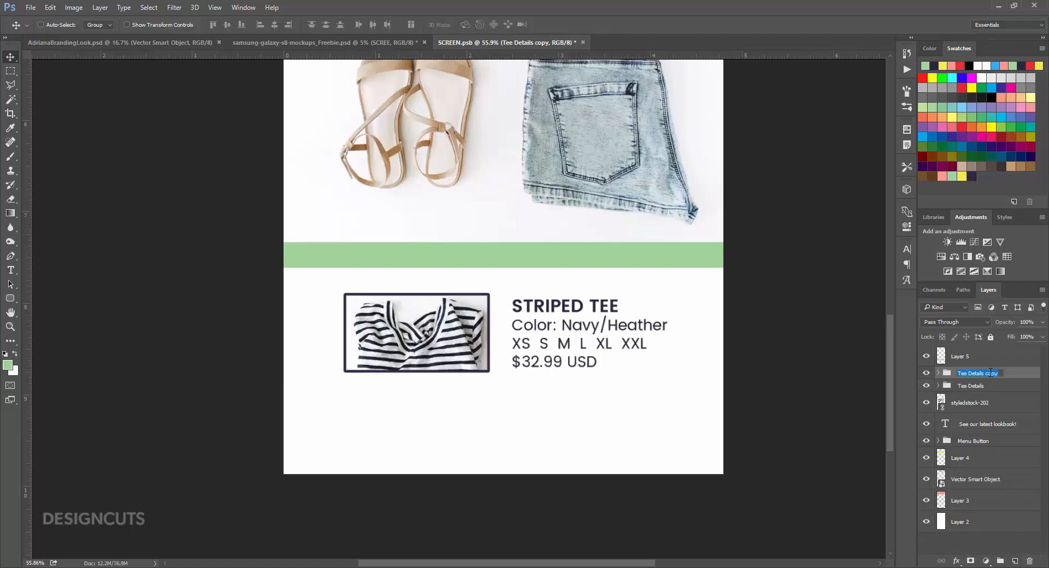
pyautogui.write('Sandals Details')
pyautogui.press('Return')
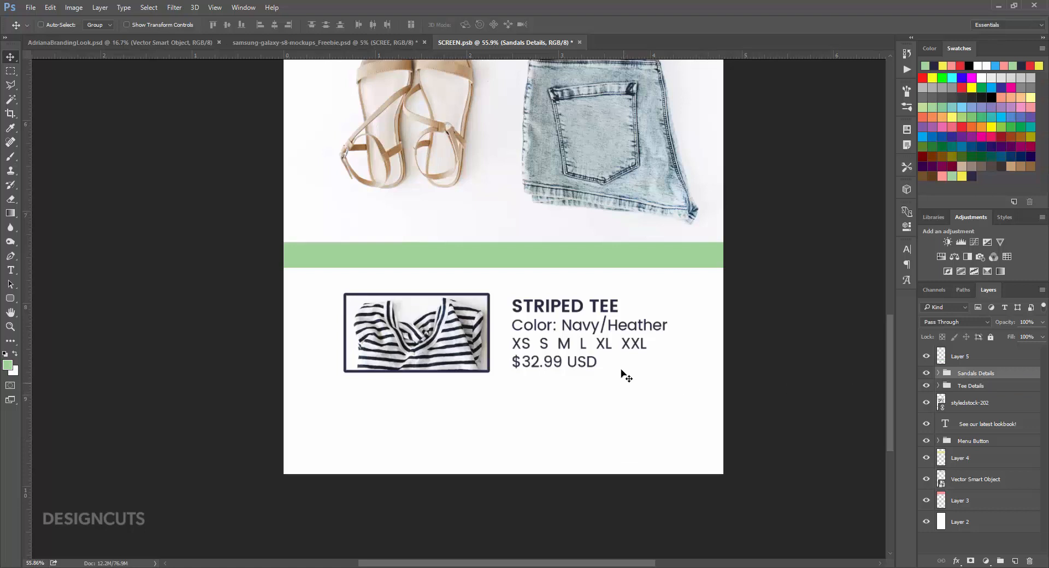
# Move the Sandals Details group straight below the tee listing and shift both groups slightly down from the green band.
pyautogui.moveTo(599, 330); pyautogui.dragTo(597, 448)
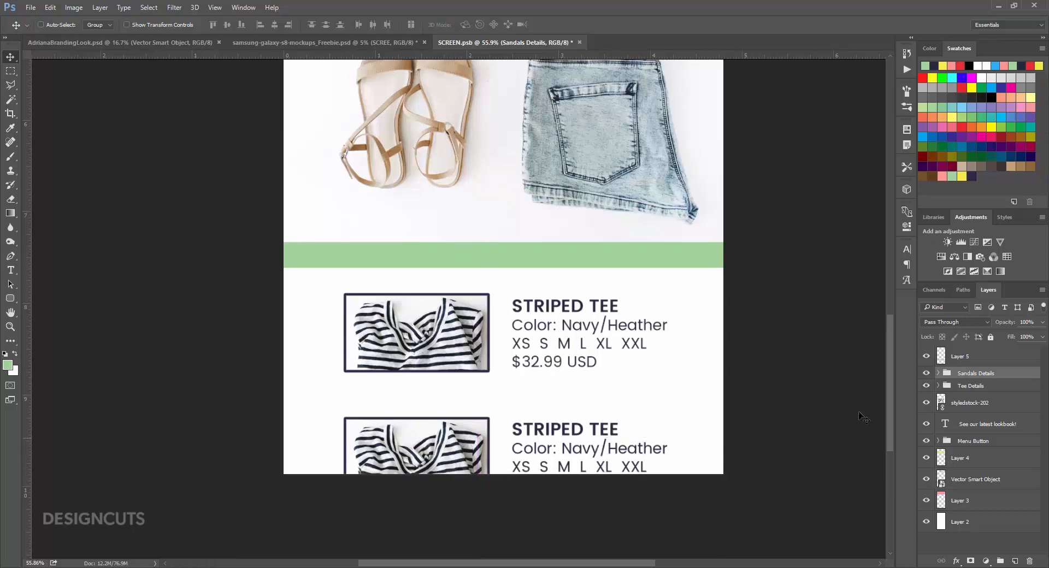
pyautogui.keyDown('ctrl'); pyautogui.click(964, 385); pyautogui.keyUp('ctrl')
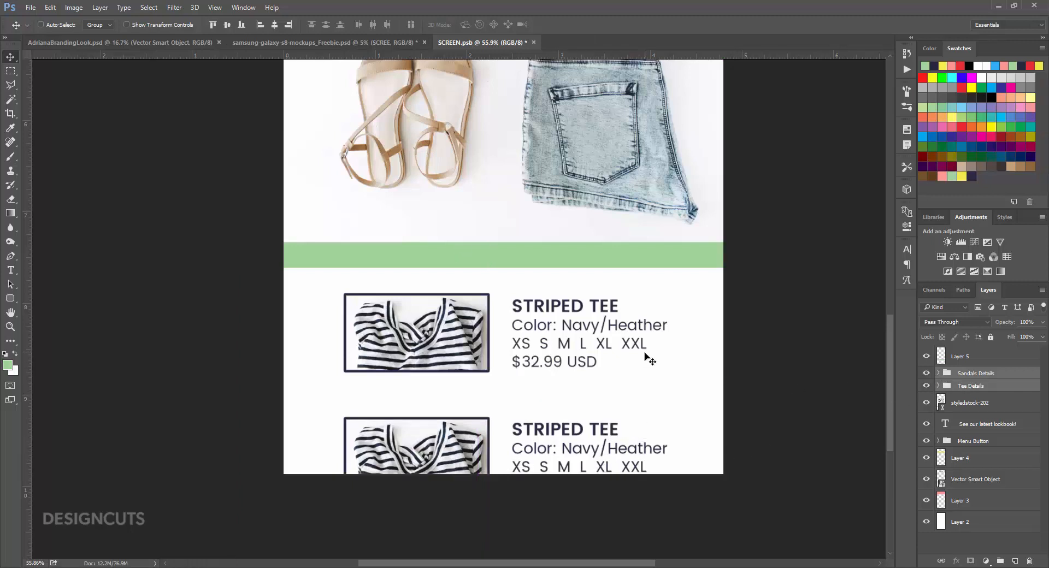
pyautogui.moveTo(646, 356); pyautogui.dragTo(646, 368)
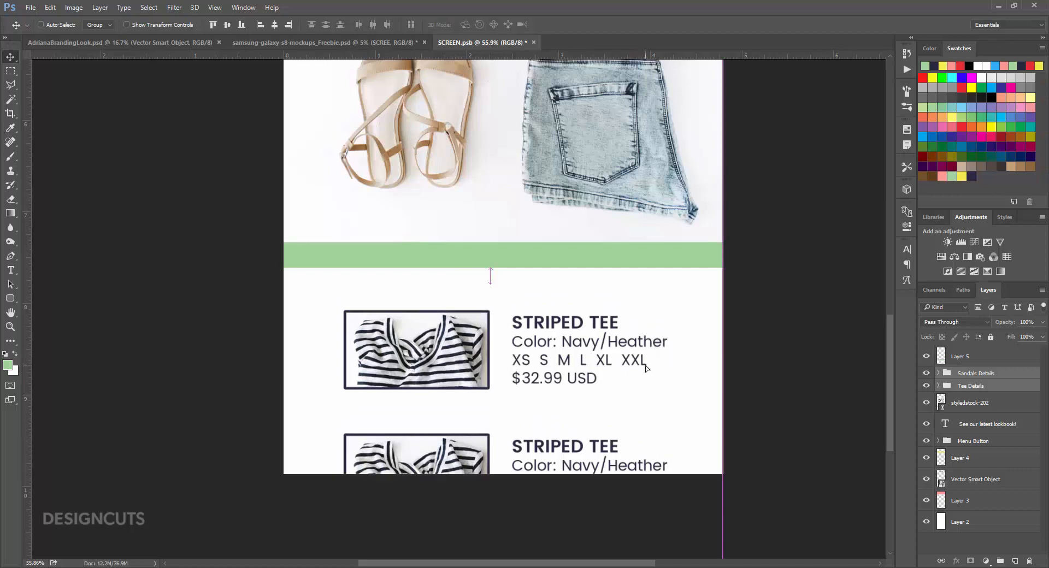
# Unlink the mask of the Sandals Details photo and move the image inside its frame so the sandals show.
pyautogui.click(969, 376)
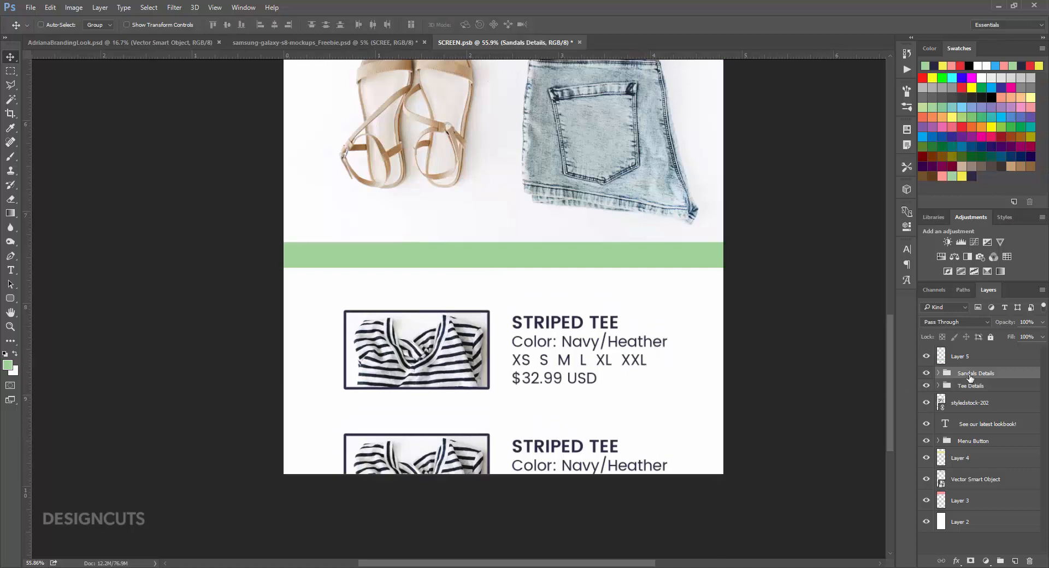
pyautogui.click(938, 374)
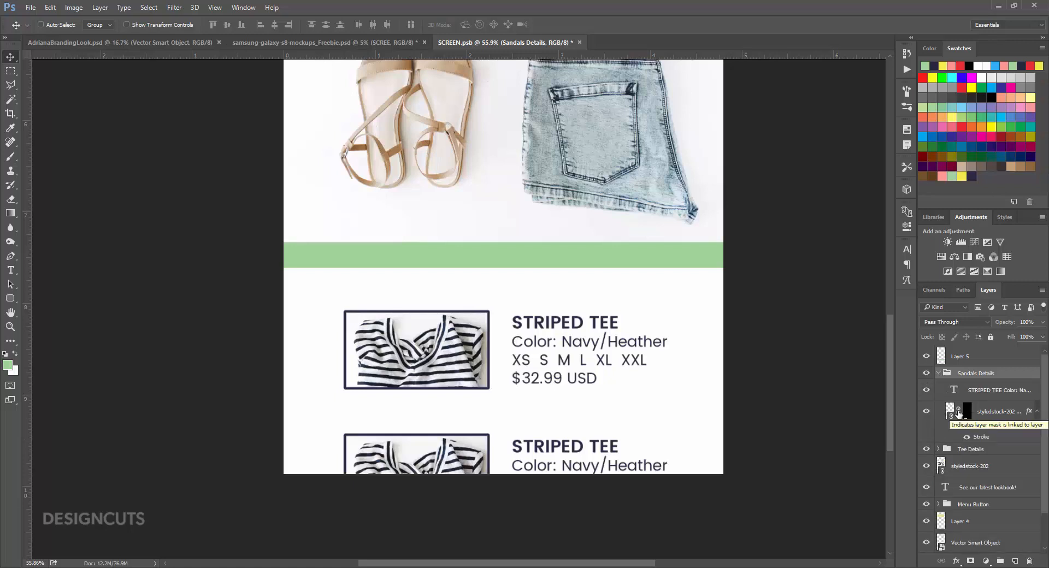
pyautogui.click(958, 411)
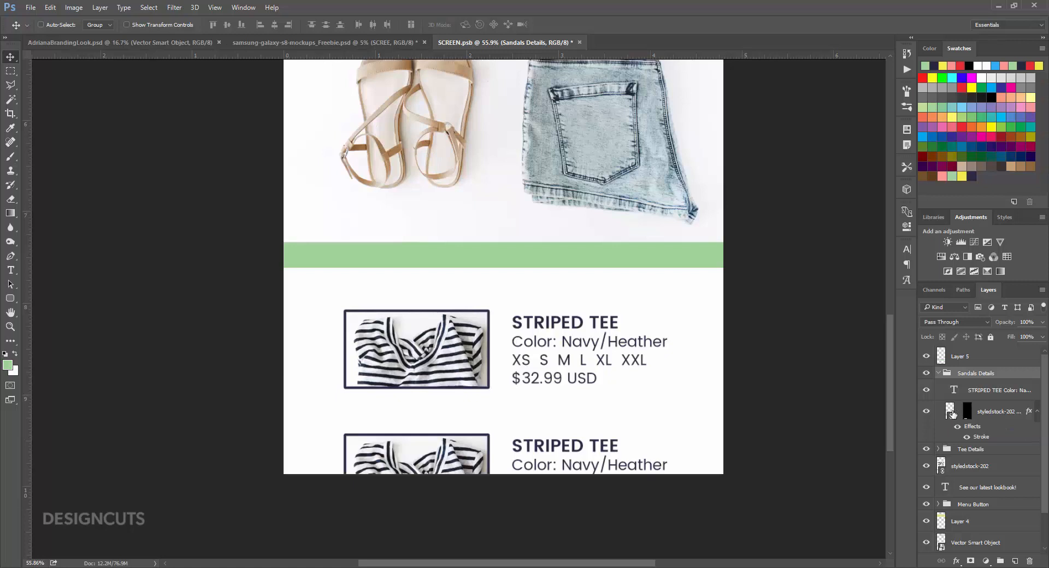
pyautogui.click(950, 410)
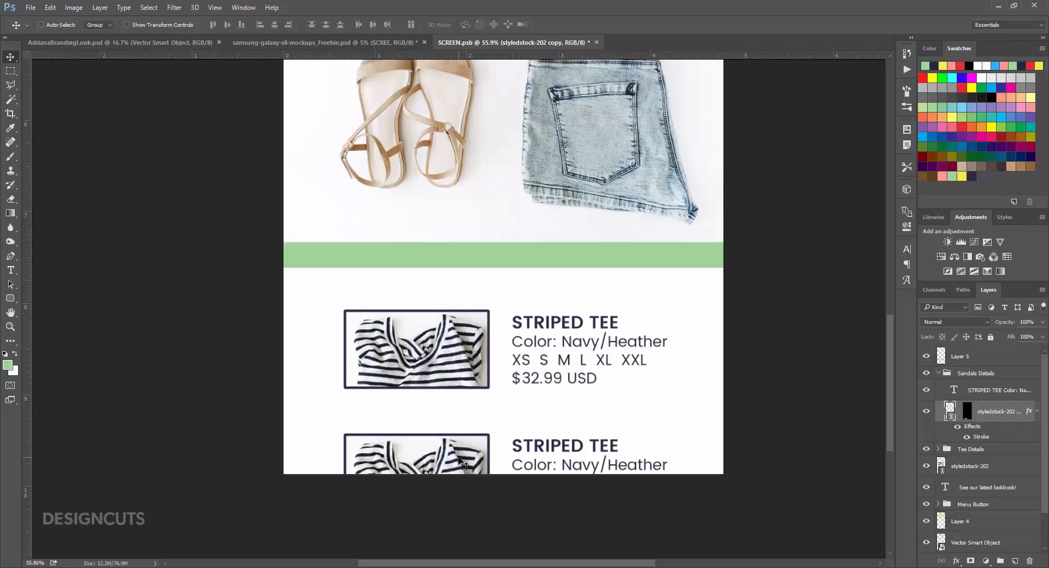
pyautogui.moveTo(462, 462); pyautogui.dragTo(467, 317)
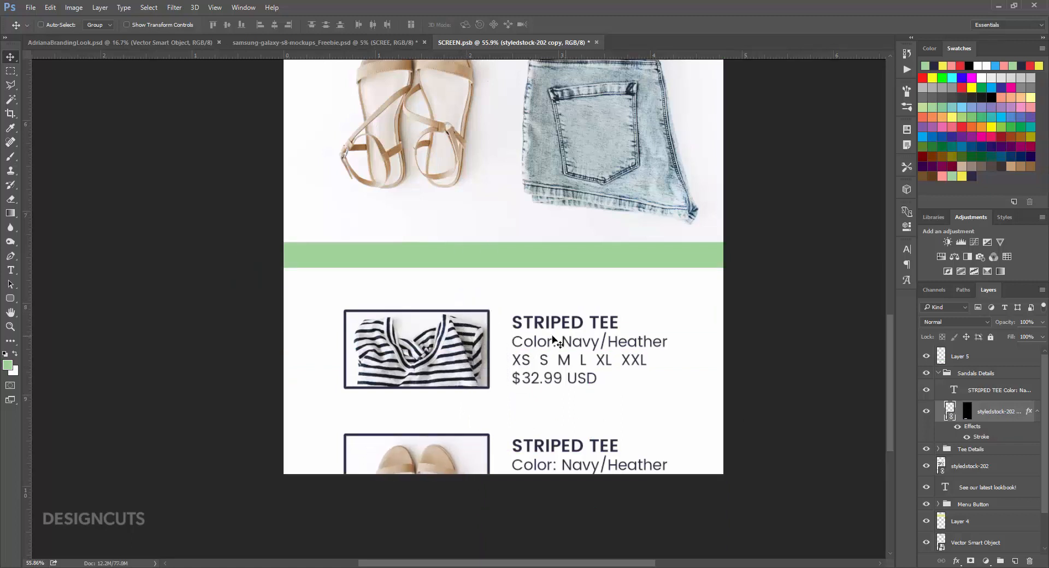
pyautogui.click(1038, 414)
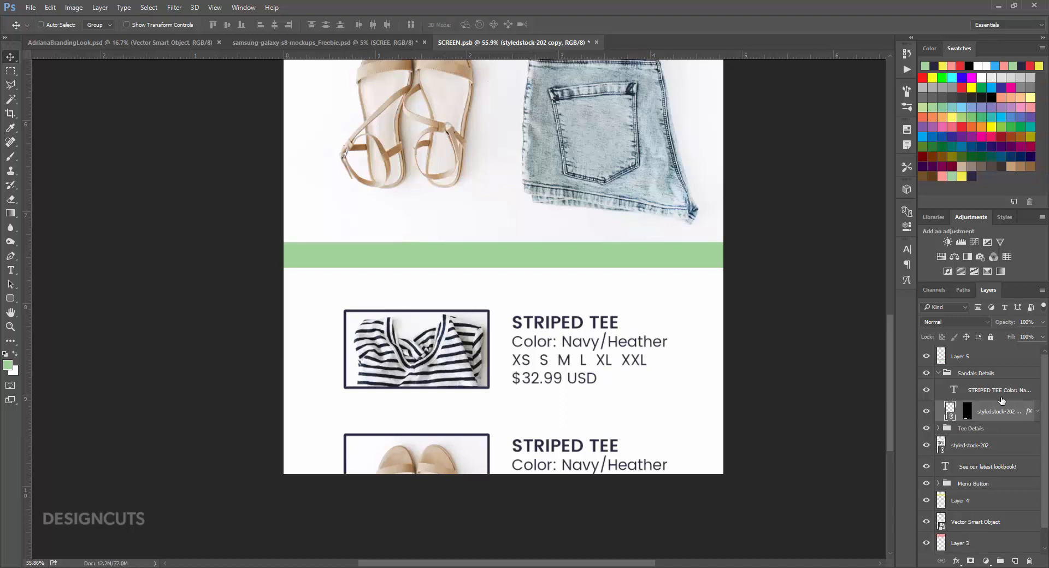
# Change the Sandals Details text's title to "LOLA SANDALS" and its color line to "Color: Nude".
pyautogui.click(999, 392)
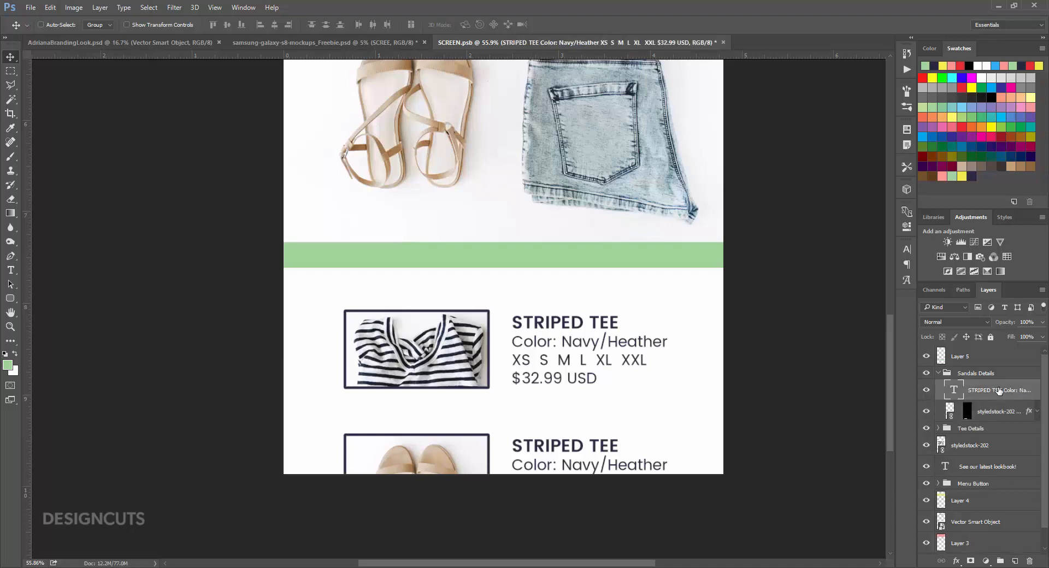
pyautogui.click(11, 270)
pyautogui.moveTo(615, 447); pyautogui.dragTo(514, 447)
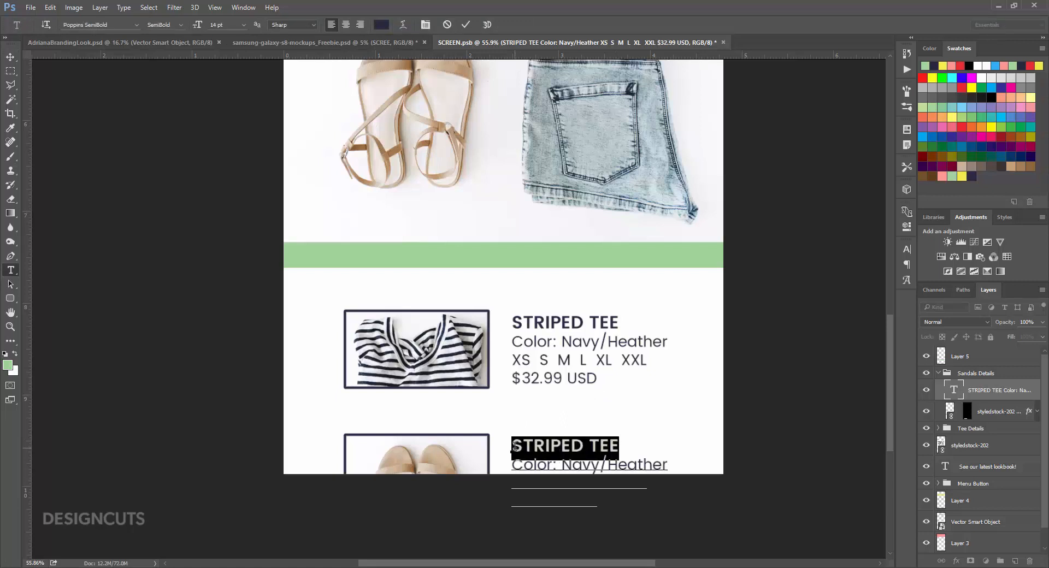
pyautogui.write('LOLA SAND')
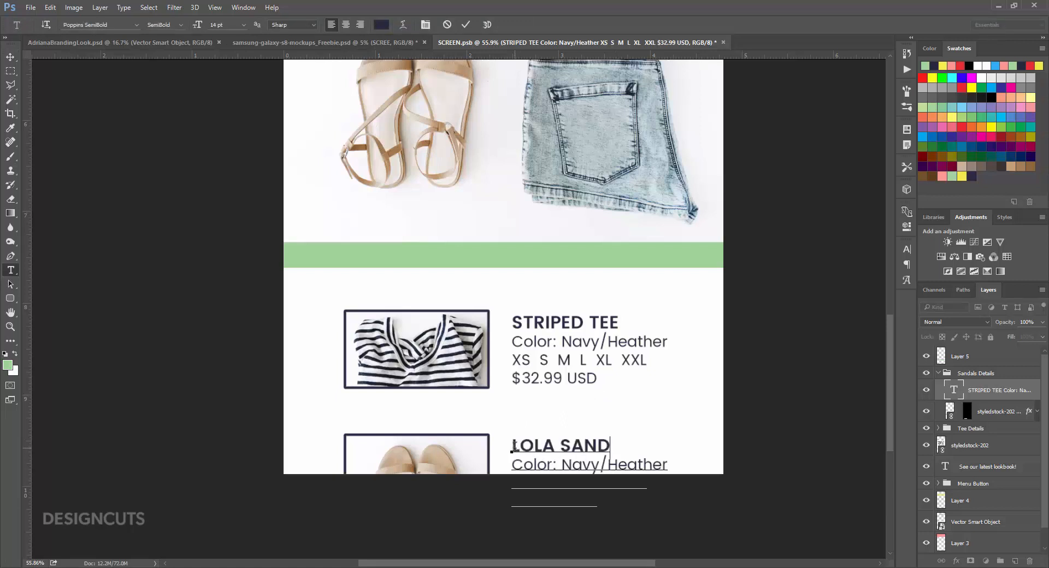
pyautogui.write('ALS')
pyautogui.moveTo(572, 463); pyautogui.dragTo(665, 457)
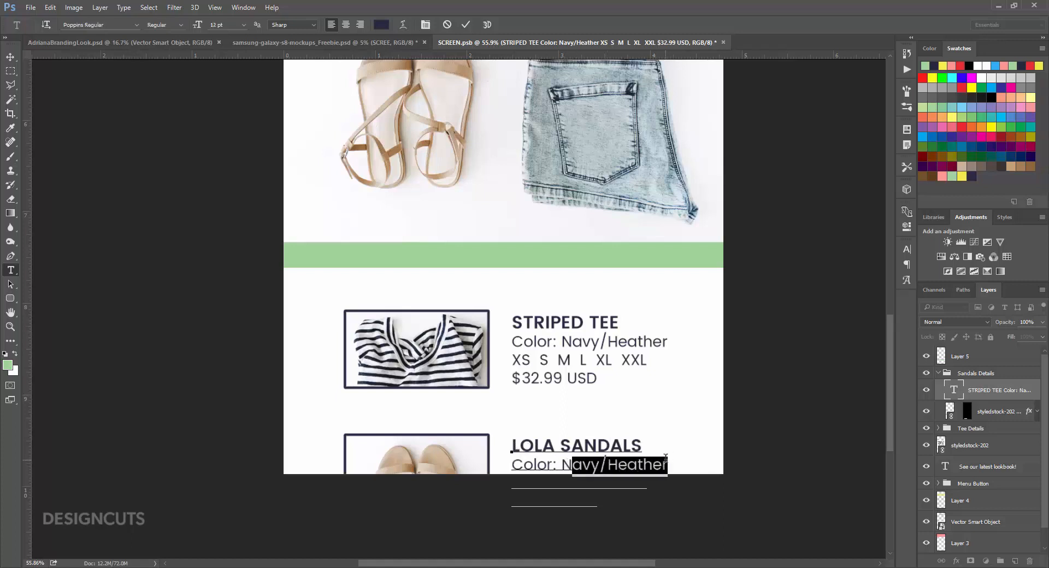
pyautogui.write('ude')
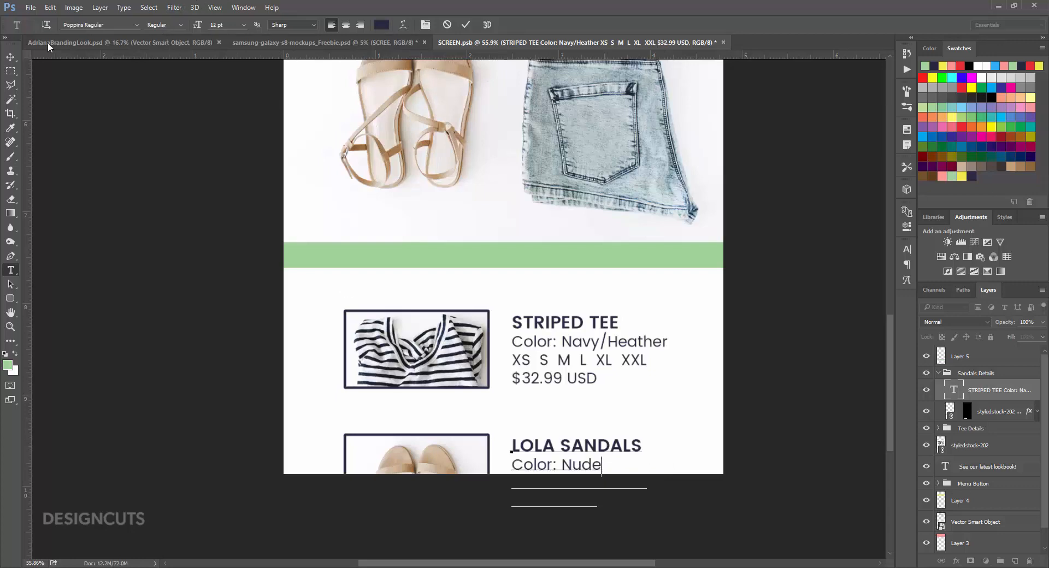
pyautogui.click(11, 57)
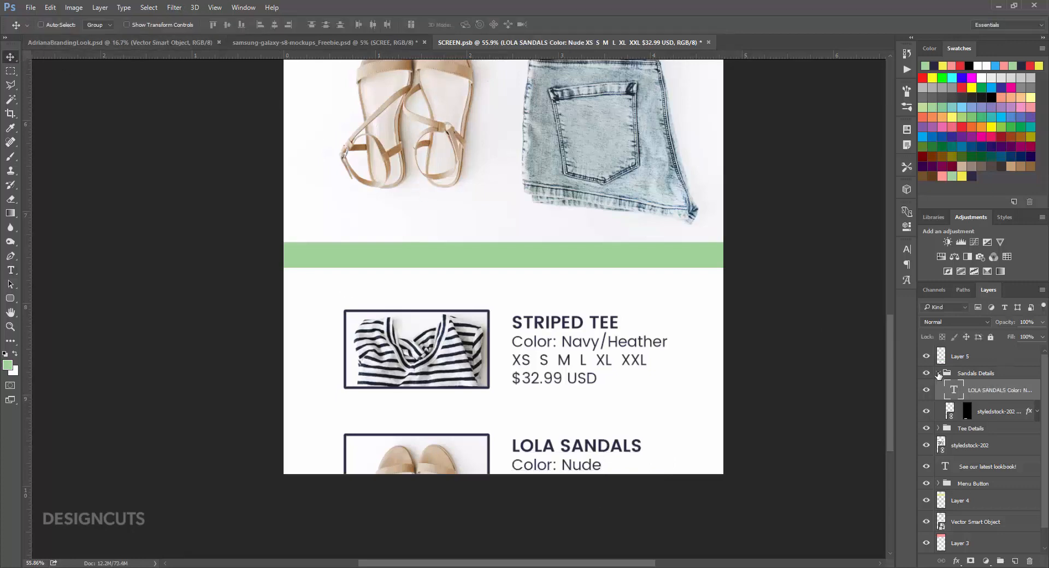
# Collapse the Sandals Details group, then save and close SCREEN.psb to return to the Samsung Galaxy S8 mockup.
pyautogui.click(938, 373)
pyautogui.scroll(-3, 856, 375)
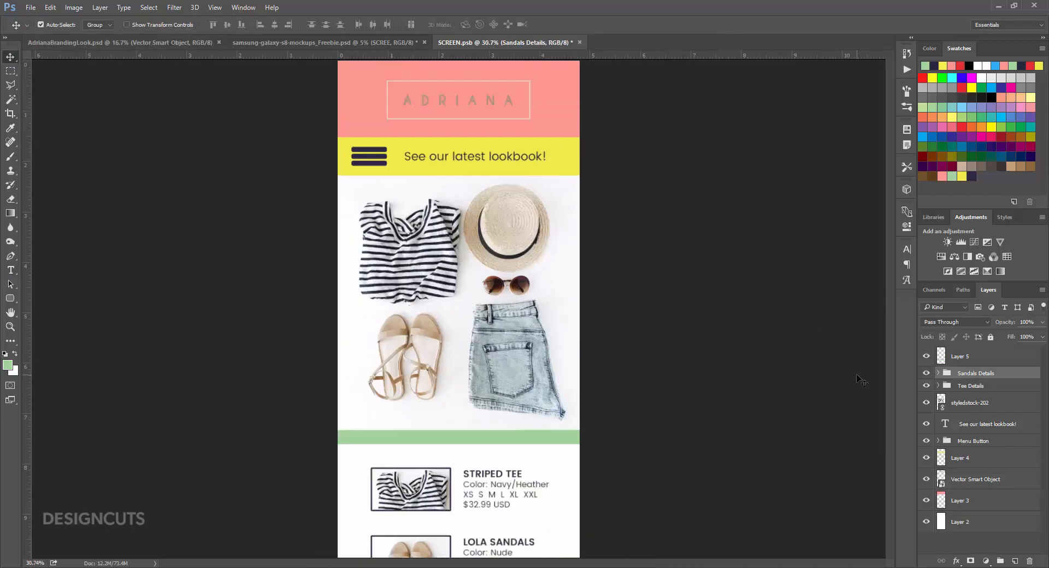
pyautogui.hotkey('ctrl', 's')
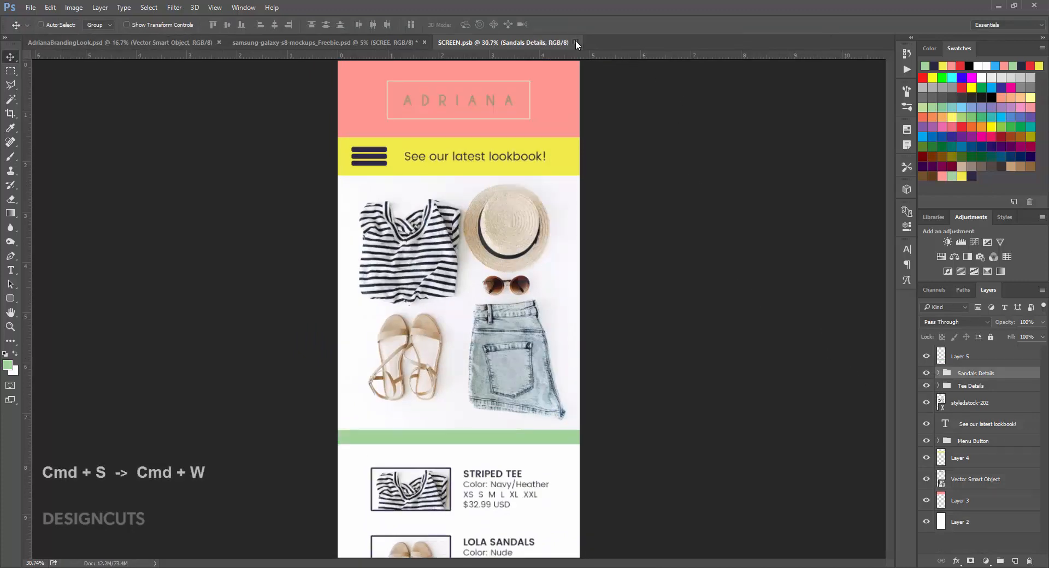
pyautogui.click(576, 42)
pyautogui.click(388, 42)
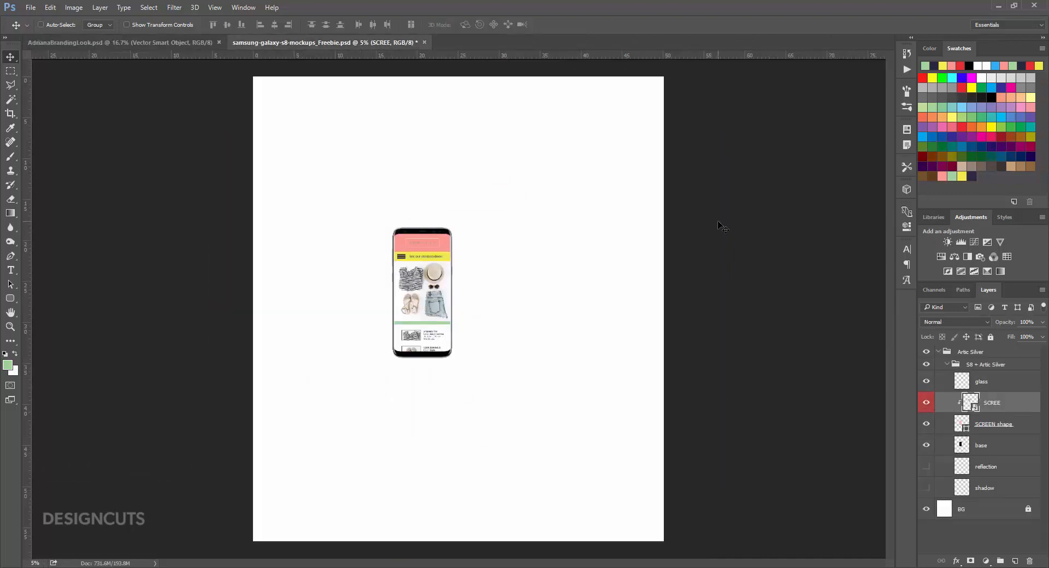
# Check the finished mobile site on the phone mockup and collapse the Artic Silver group.
pyautogui.press('z')
pyautogui.moveTo(434, 295); pyautogui.dragTo(687, 304)
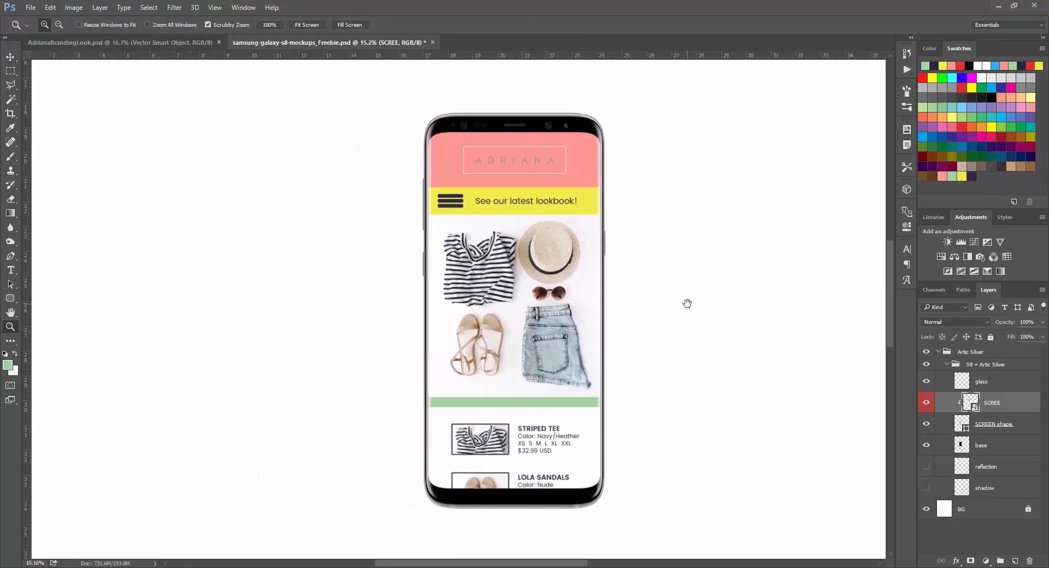
pyautogui.click(8, 58)
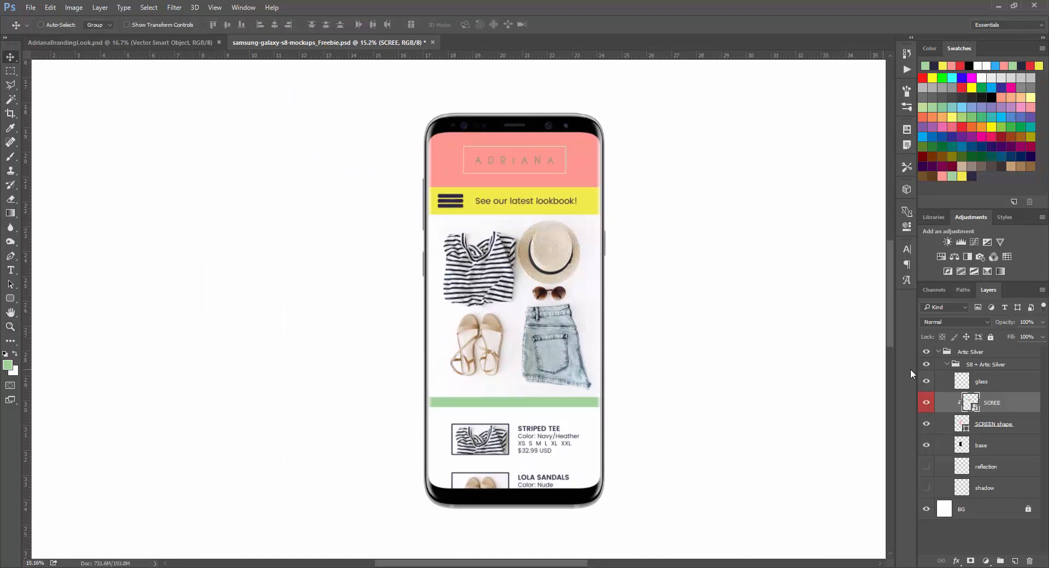
pyautogui.click(938, 353)
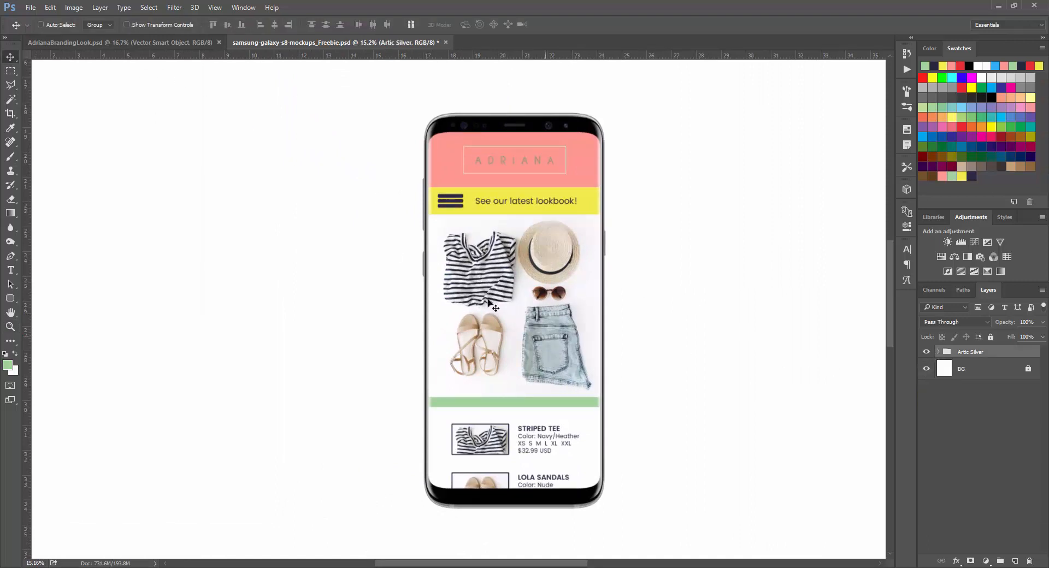
# Save the mockup as AdrianaBranding_MobileSite in Photoshop format with Maximize Compatibility in the DC_AdrianaBranding_Tutorial folder, and close it.
pyautogui.click(29, 7)
pyautogui.click(45, 128)
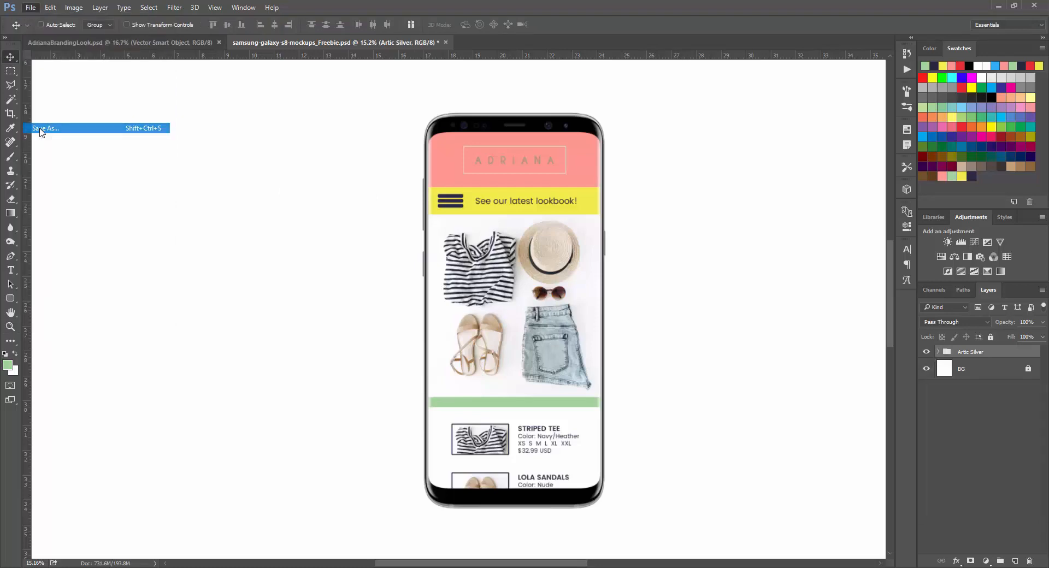
pyautogui.click(514, 181)
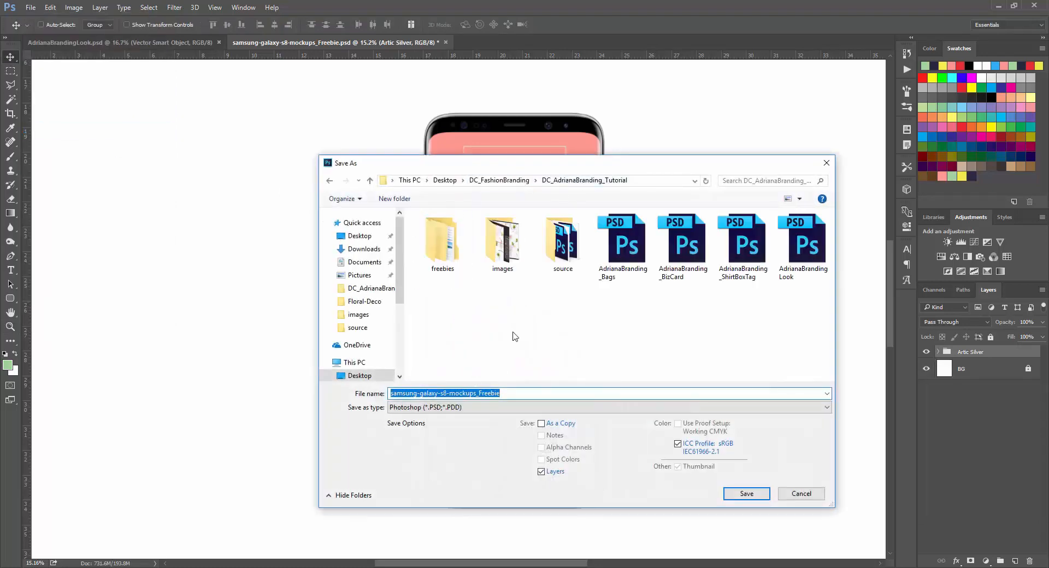
pyautogui.write('AdrianaBranding_')
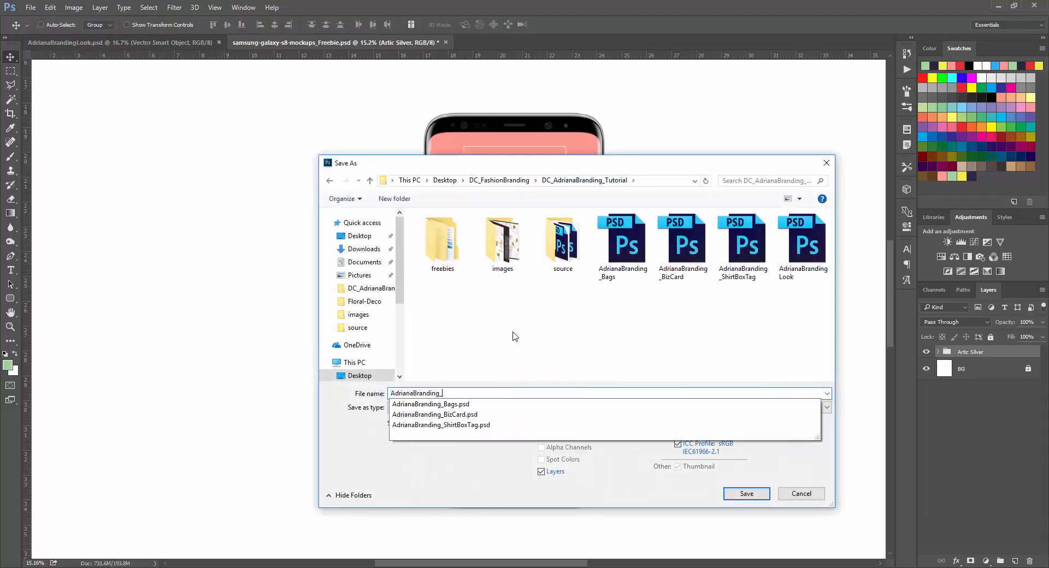
pyautogui.write('MobileSite')
pyautogui.press('Return')
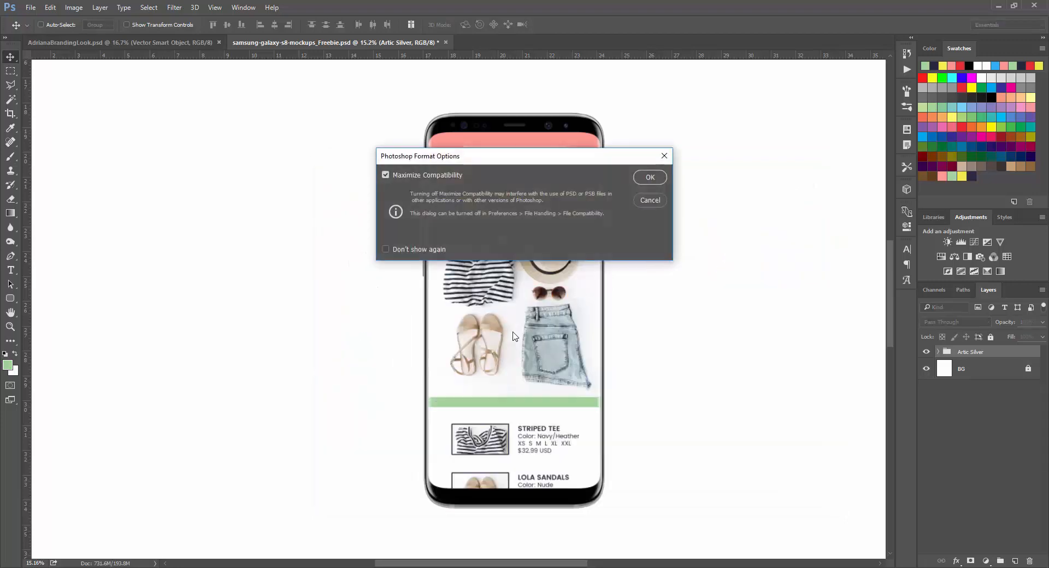
pyautogui.press('Return')
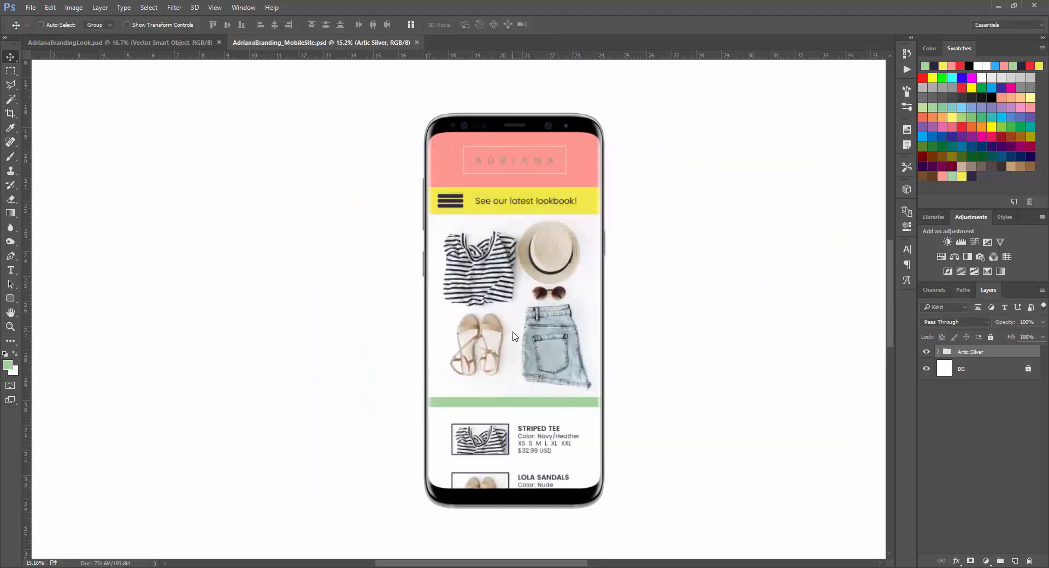
pyautogui.click(417, 42)
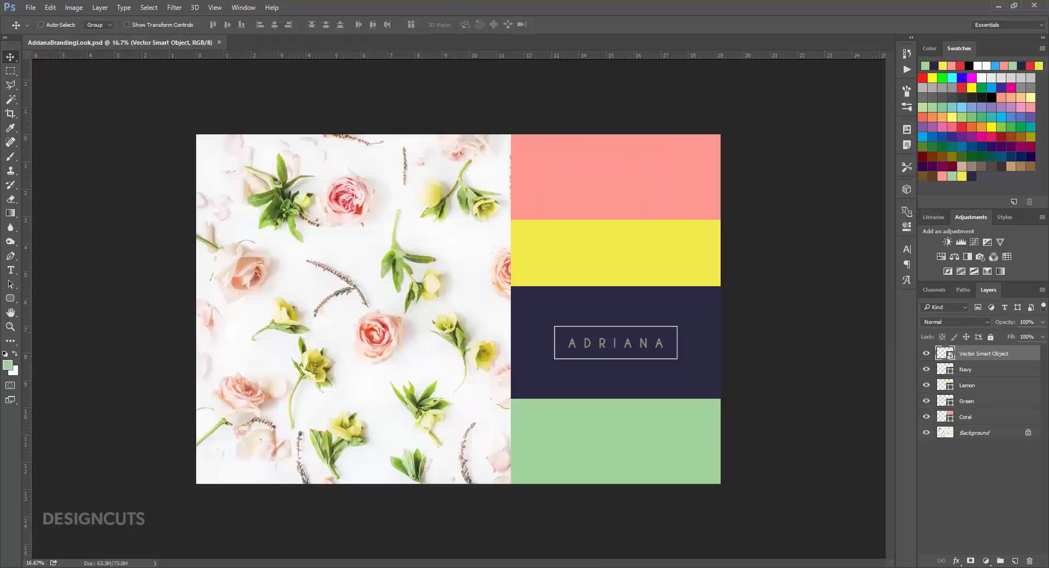
# Open Saprol_Instagram_02.psd from the Bazic-Lab folder inside the freebies folder.
pyautogui.click(338, 567)
pyautogui.click(233, 148)
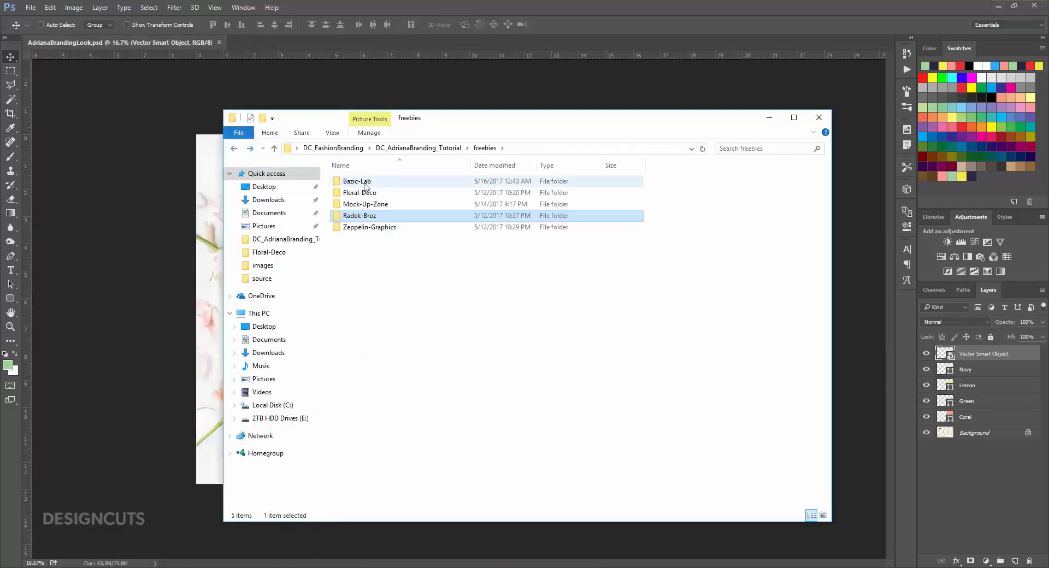
pyautogui.doubleClick(365, 182)
pyautogui.doubleClick(410, 191)
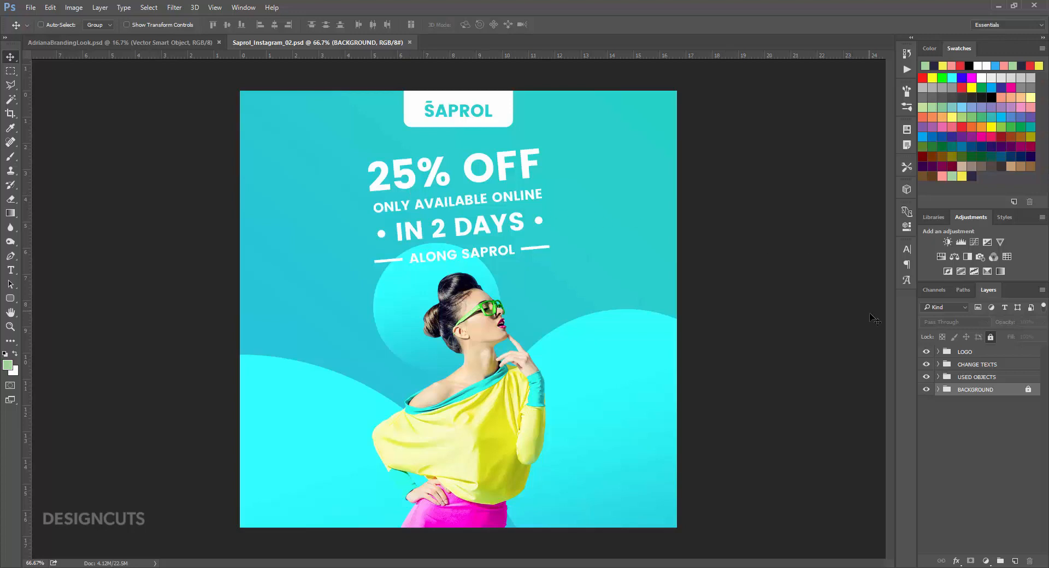
# Expand the LOGO group, hide the Rectangle 3 layer holding the Saprol logo, and select that layer.
pyautogui.click(939, 353)
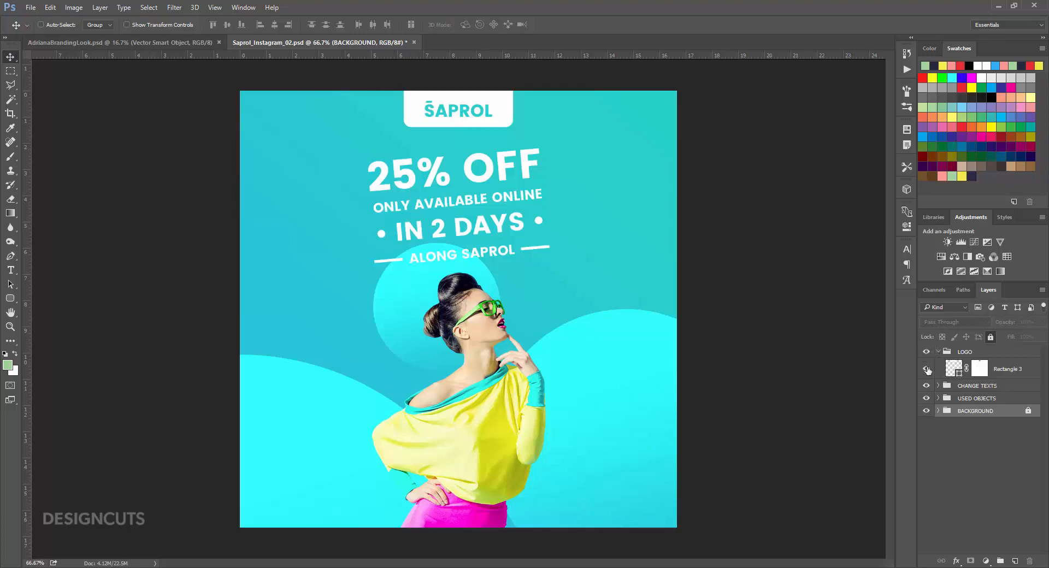
pyautogui.click(927, 369)
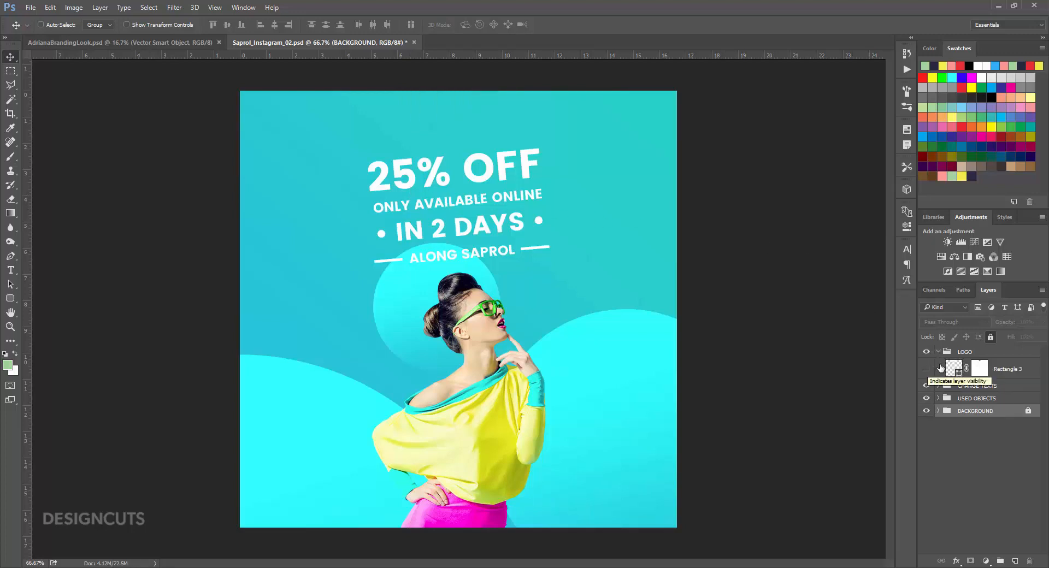
pyautogui.click(953, 369)
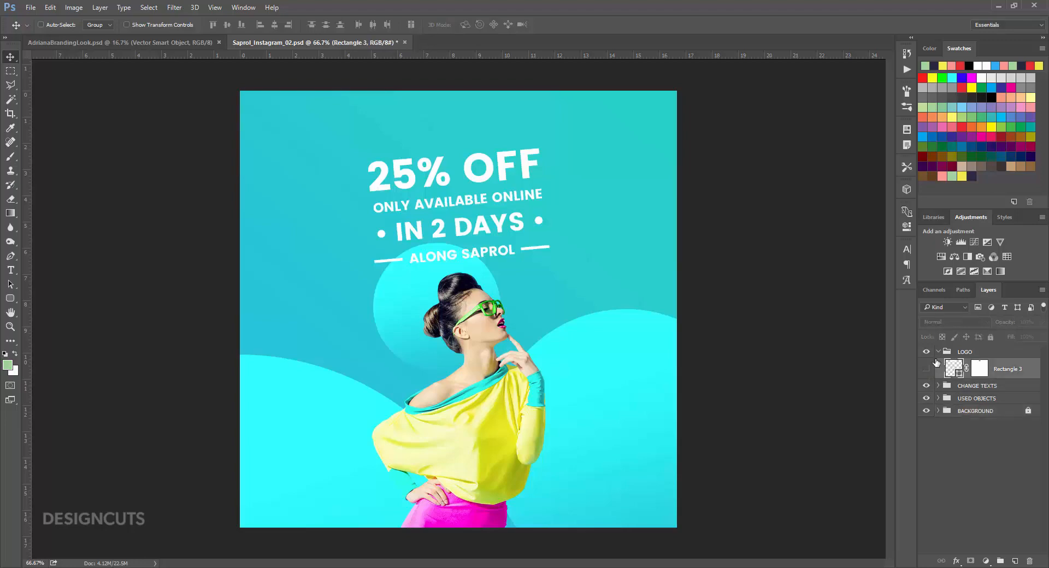
# Duplicate the Adriana logo's Vector Smart Object layer from AdrianaBrandingLook.psd into Saprol_Instagram_02.psd and return to that document.
pyautogui.click(65, 38)
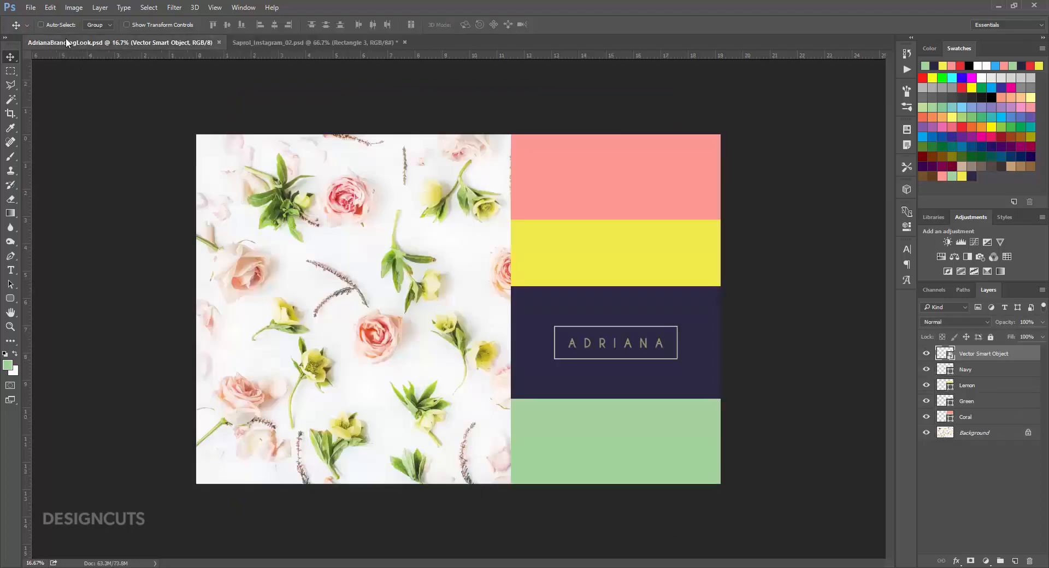
pyautogui.click(98, 8)
pyautogui.click(120, 41)
pyautogui.click(510, 277)
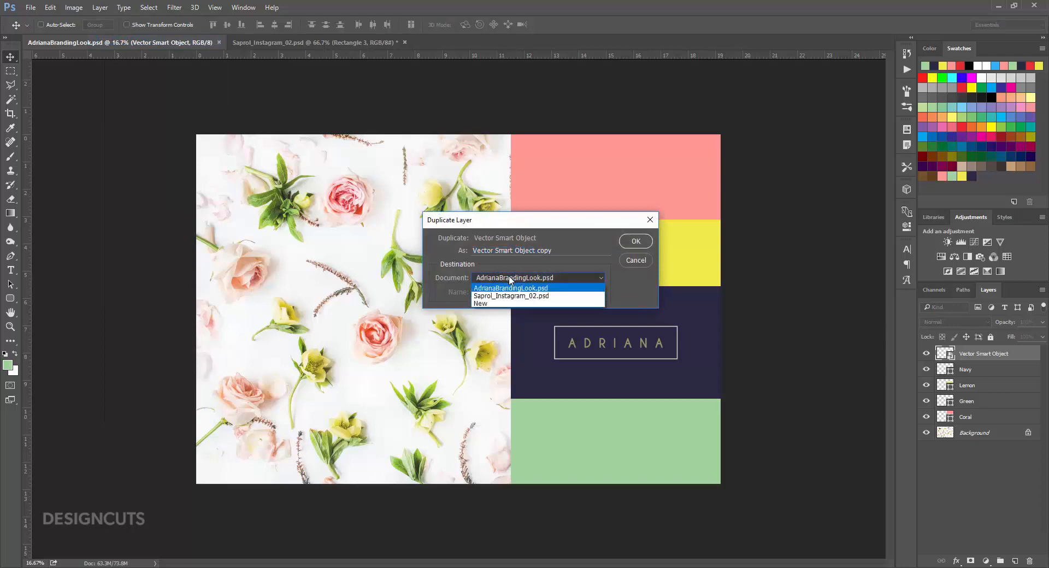
pyautogui.click(511, 296)
pyautogui.click(634, 242)
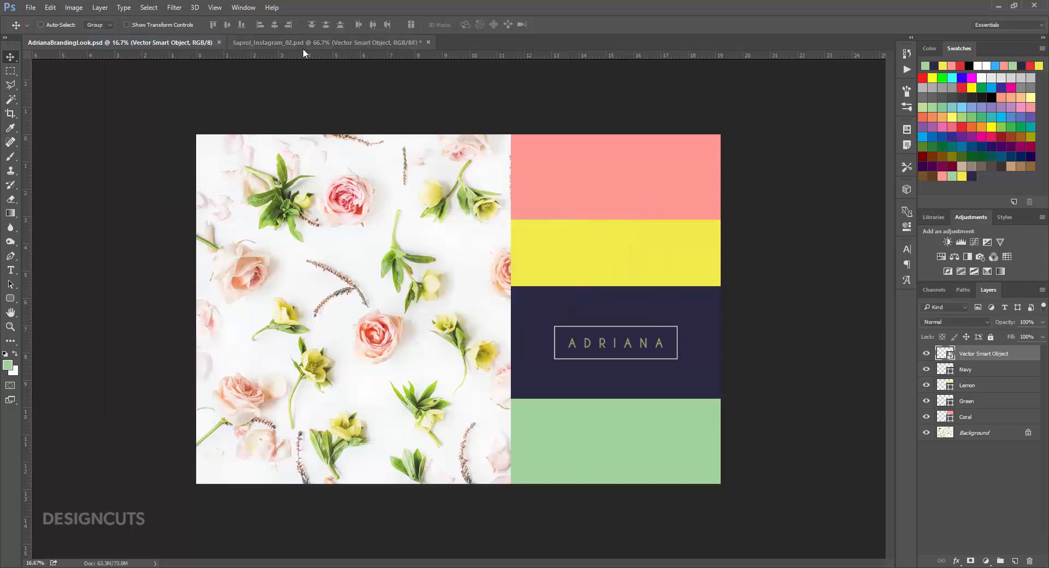
pyautogui.click(296, 39)
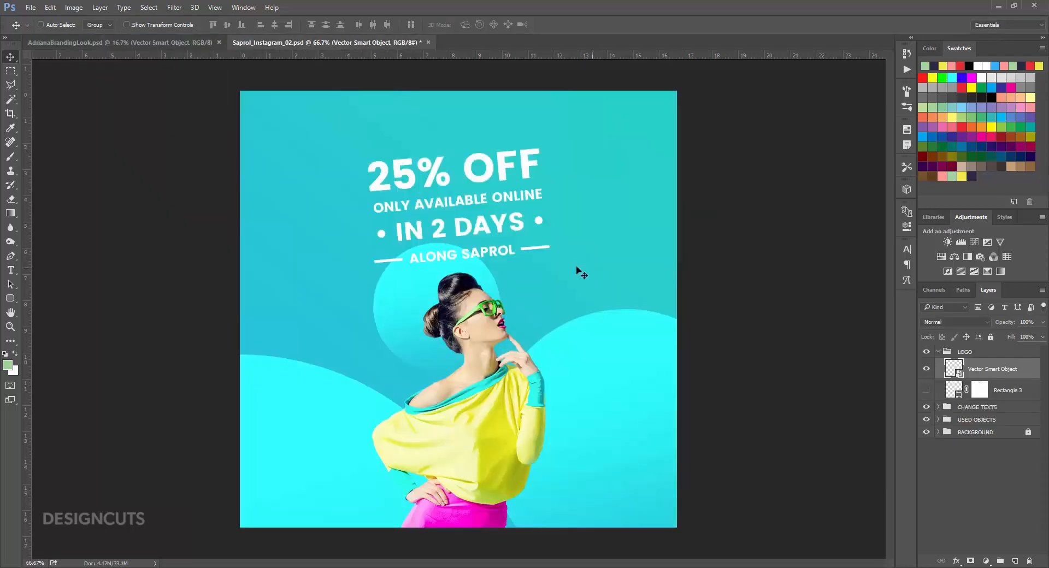
# Start a Free Transform on the Adriana logo and move it from outside the canvas onto the 25% OFF text.
pyautogui.click(51, 9)
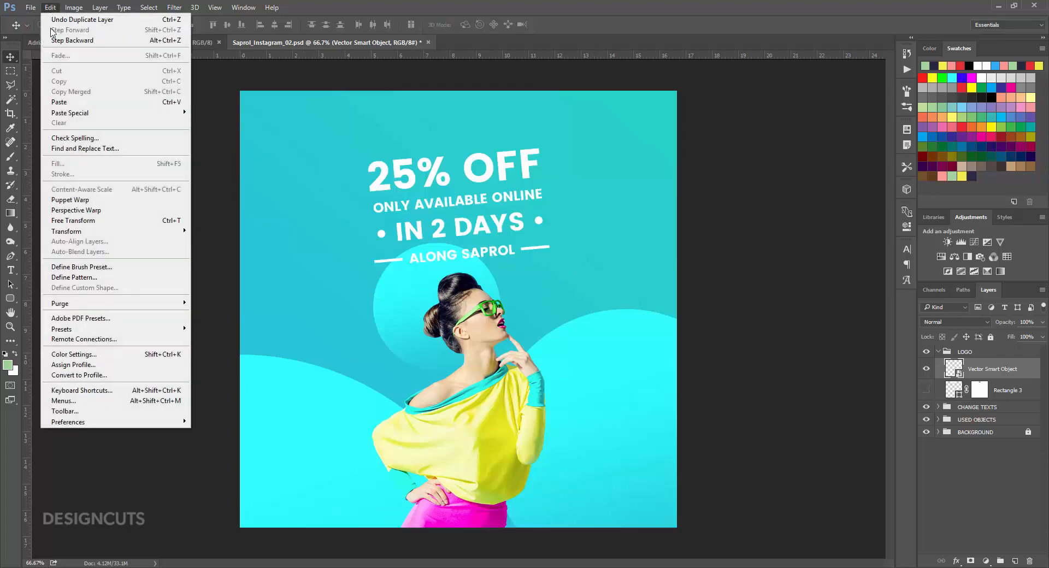
pyautogui.click(85, 222)
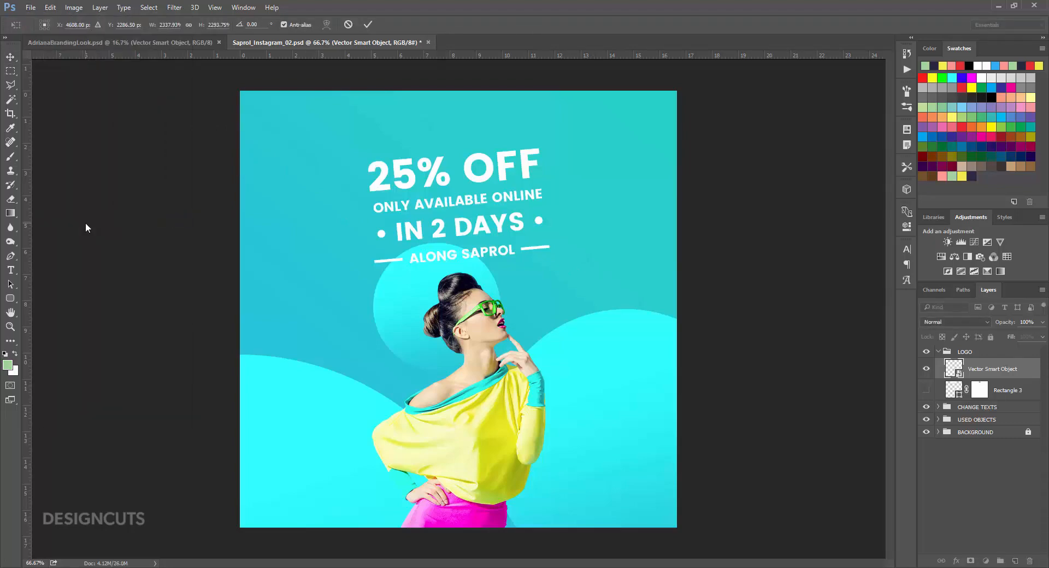
pyautogui.hotkey('ctrl', '-')
pyautogui.hotkey('ctrl', '-')
pyautogui.hotkey('ctrl', '-')
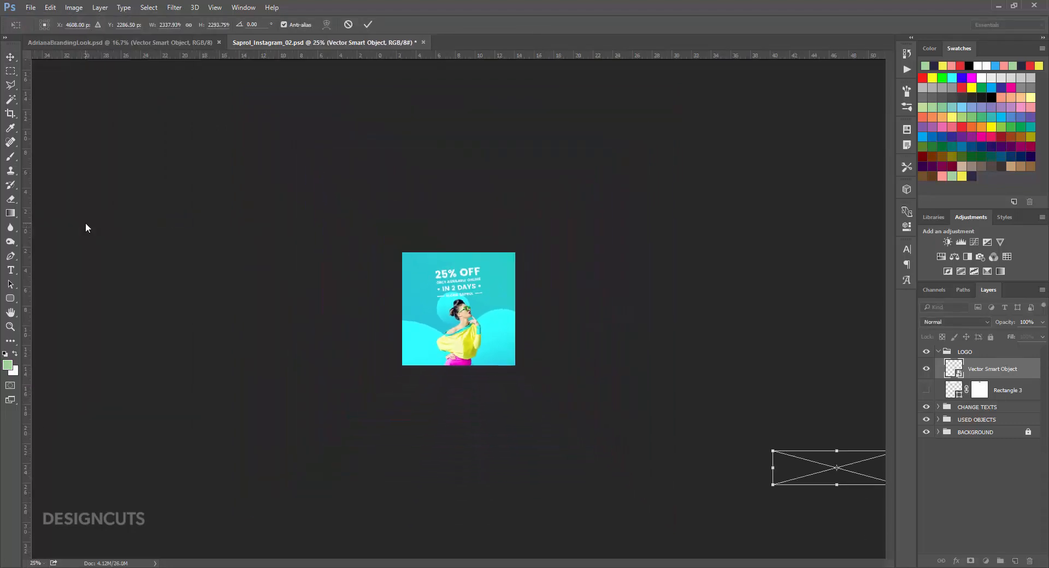
pyautogui.hotkey('ctrl', '-')
pyautogui.moveTo(751, 431); pyautogui.dragTo(488, 297)
pyautogui.hotkey('ctrl', '+')
pyautogui.hotkey('ctrl', '+')
pyautogui.hotkey('ctrl', '+')
pyautogui.hotkey('ctrl', '+')
pyautogui.hotkey('ctrl', '+')
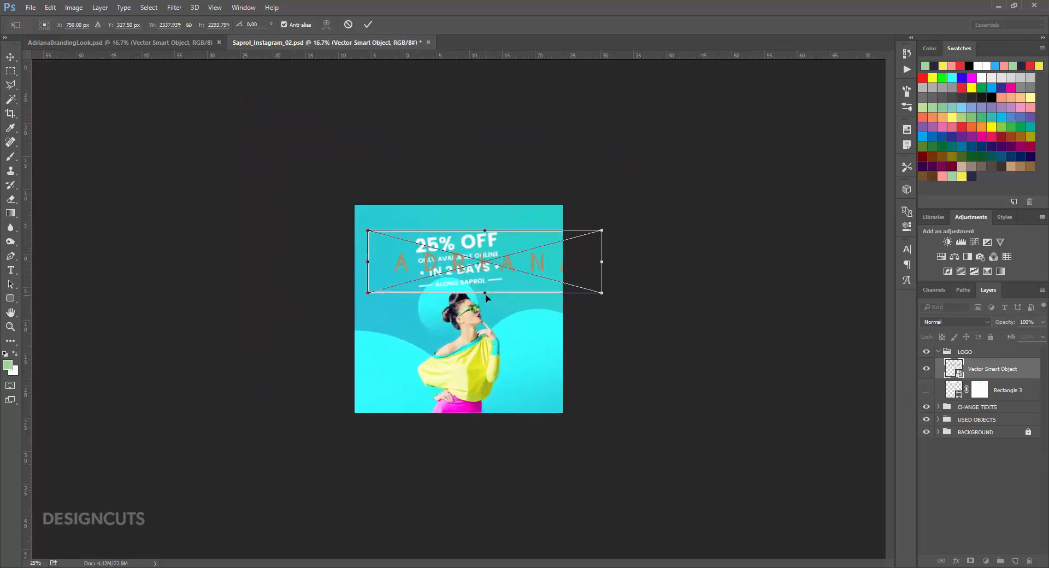
# Scale the Adriana logo to 700% in width and height with linked proportions and apply the transform.
pyautogui.click(179, 22)
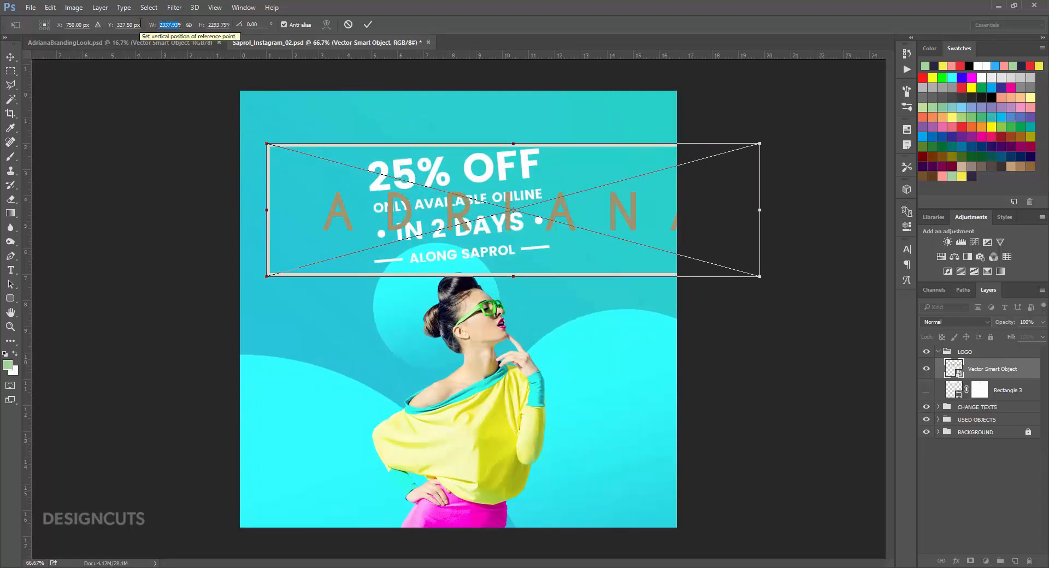
pyautogui.write('700')
pyautogui.press('Return')
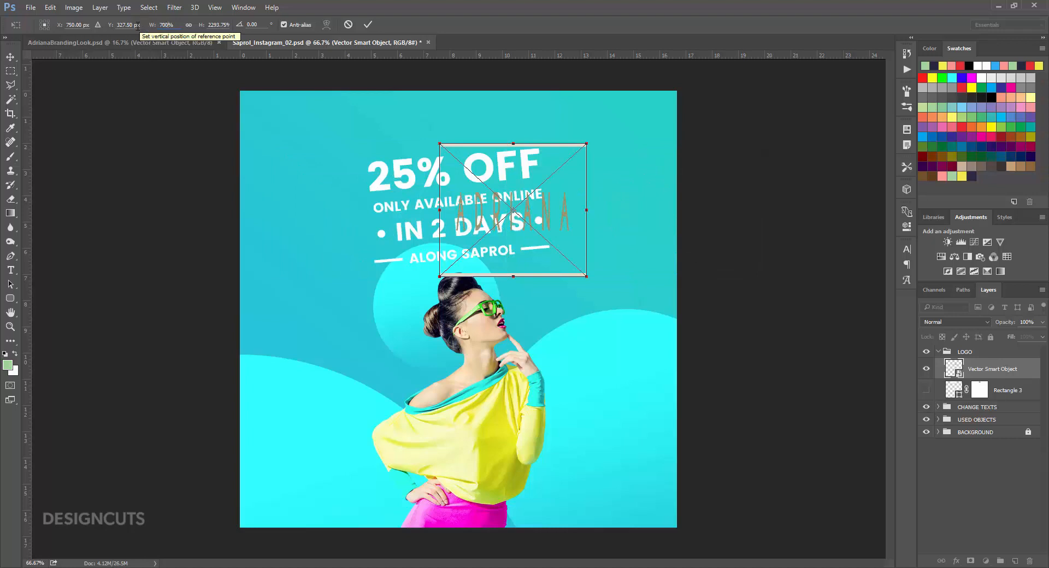
pyautogui.click(191, 25)
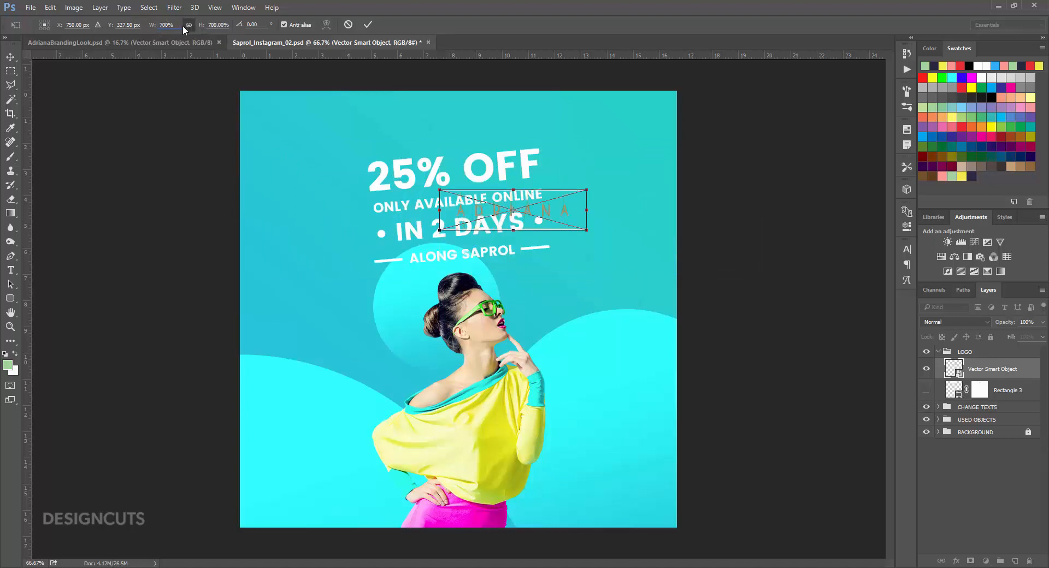
pyautogui.press('Return')
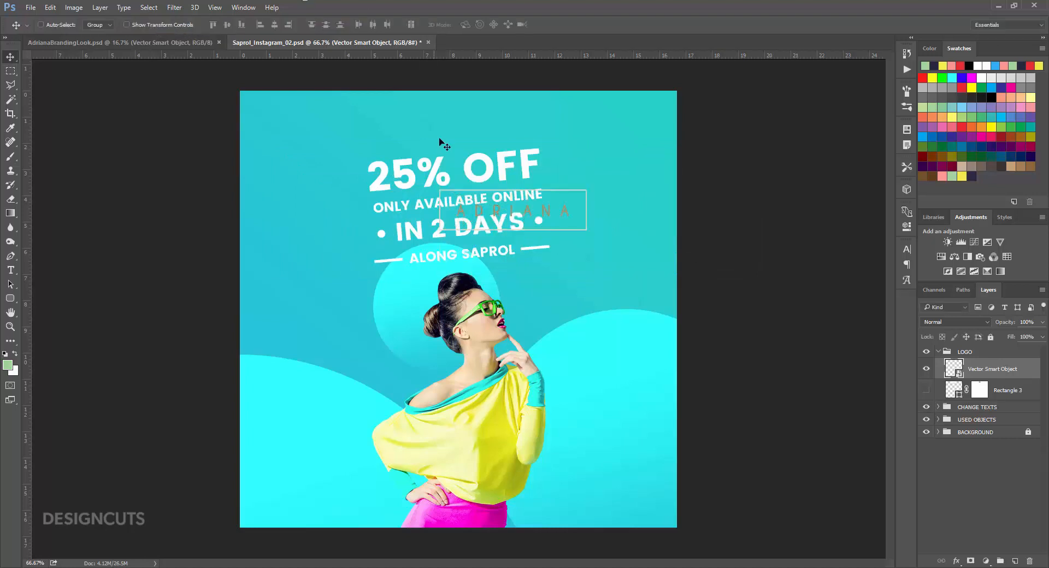
# Move the Adriana logo above the 25% OFF headline, nudge it down slightly closer to the text, and collapse the LOGO group.
pyautogui.moveTo(563, 227); pyautogui.dragTo(505, 135)
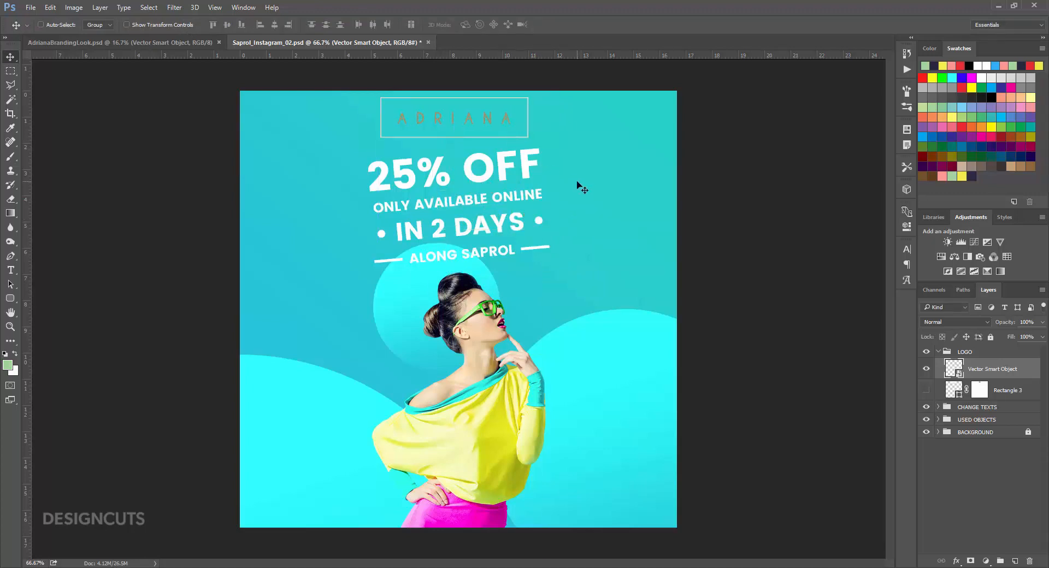
pyautogui.press('Down')
pyautogui.press('Down')
pyautogui.press('Down')
pyautogui.press('Down')
pyautogui.press('Down')
pyautogui.press('Down')
pyautogui.press('Down')
pyautogui.press('Down')
pyautogui.press('Down')
pyautogui.press('Down')
pyautogui.press('Down')
pyautogui.press('Down')
pyautogui.press('Down')
pyautogui.press('Down')
pyautogui.press('Down')
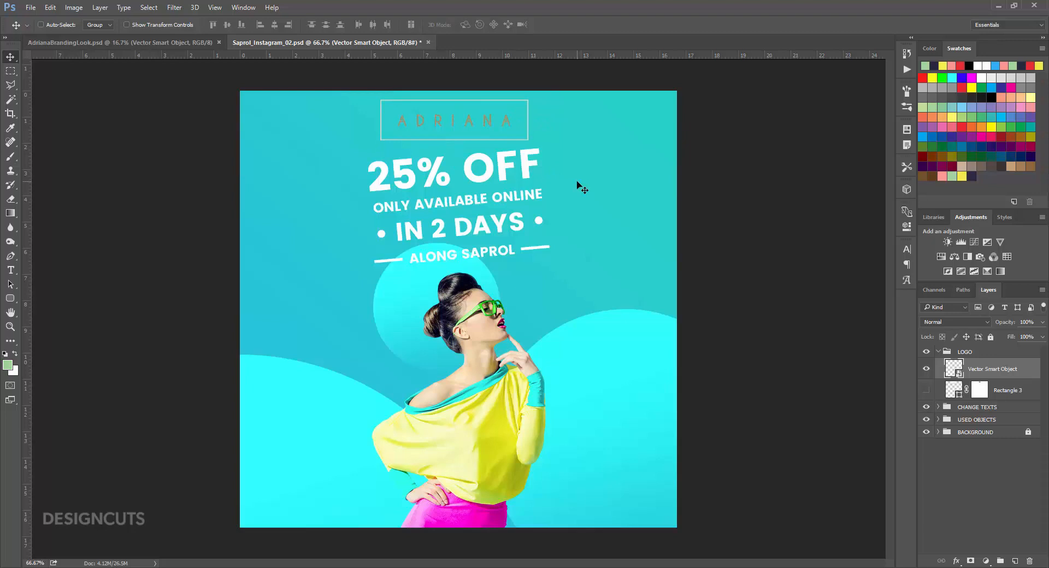
pyautogui.press('Down')
pyautogui.press('Down')
pyautogui.press('Down')
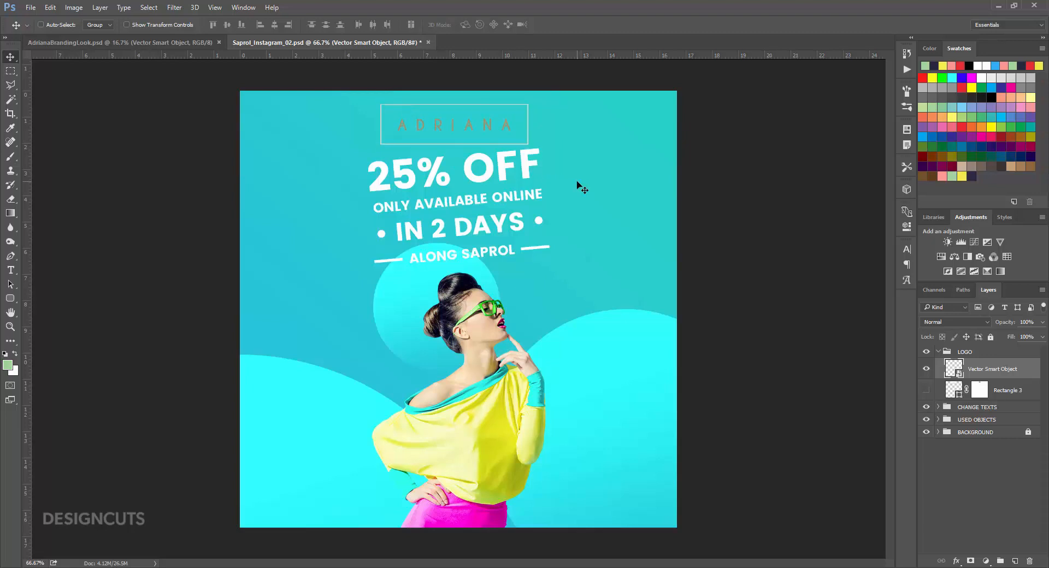
pyautogui.click(938, 353)
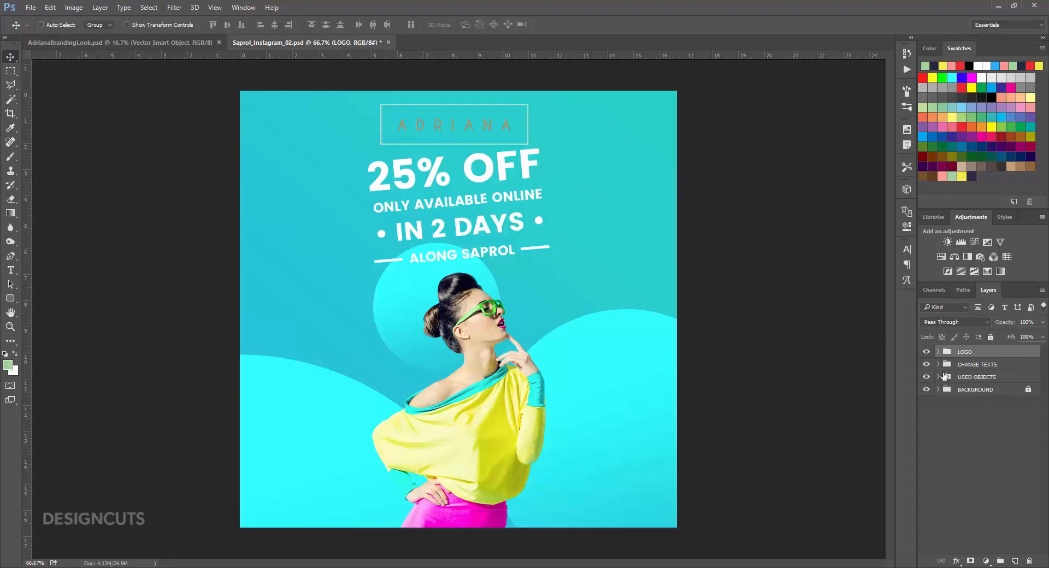
# Move the Imag group with the model up and to the left on the canvas, then collapse the USED OBJECTS group.
pyautogui.click(937, 377)
pyautogui.click(981, 390)
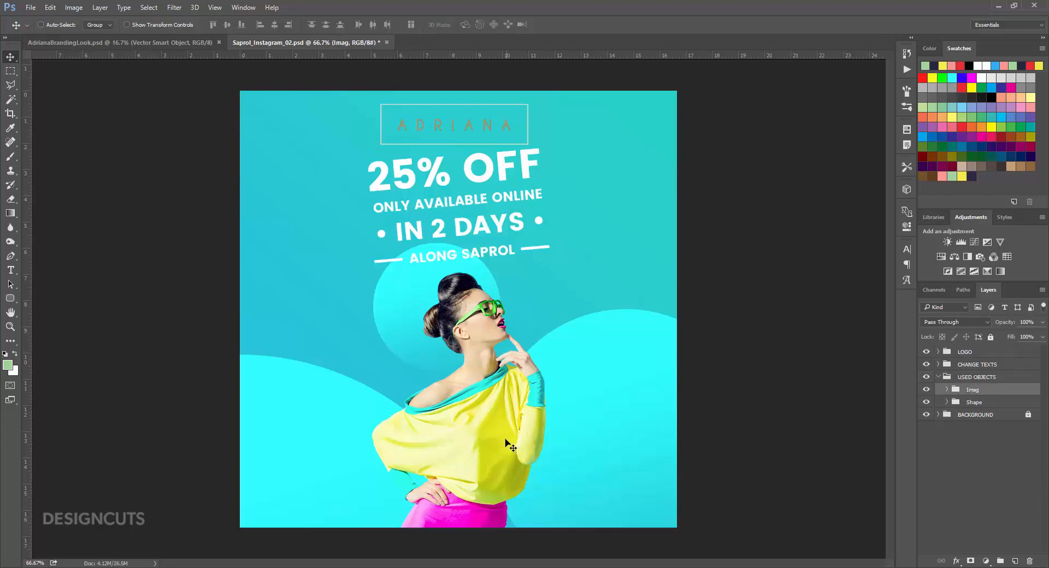
pyautogui.moveTo(510, 452); pyautogui.dragTo(410, 398)
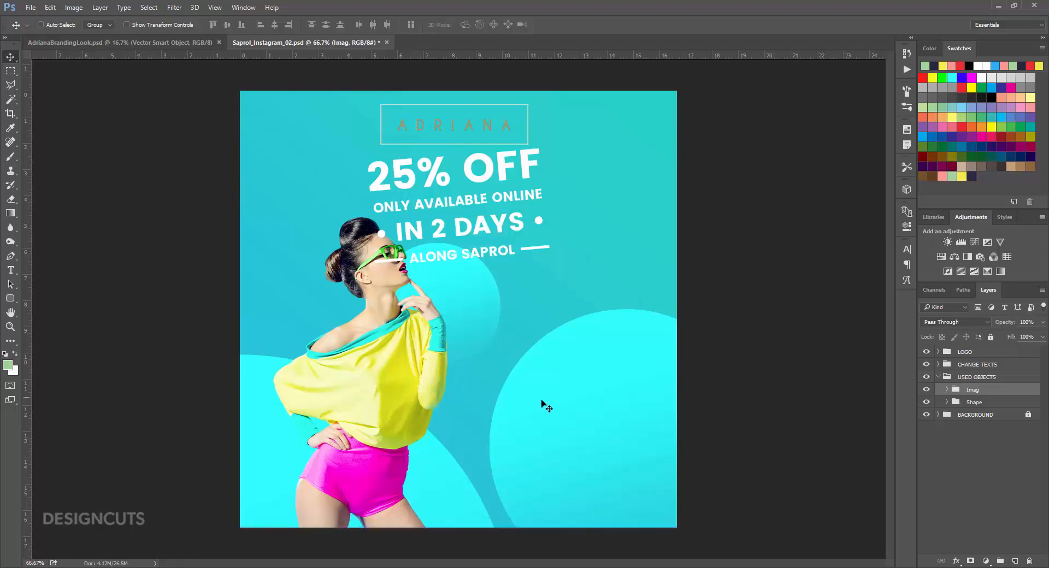
pyautogui.click(938, 377)
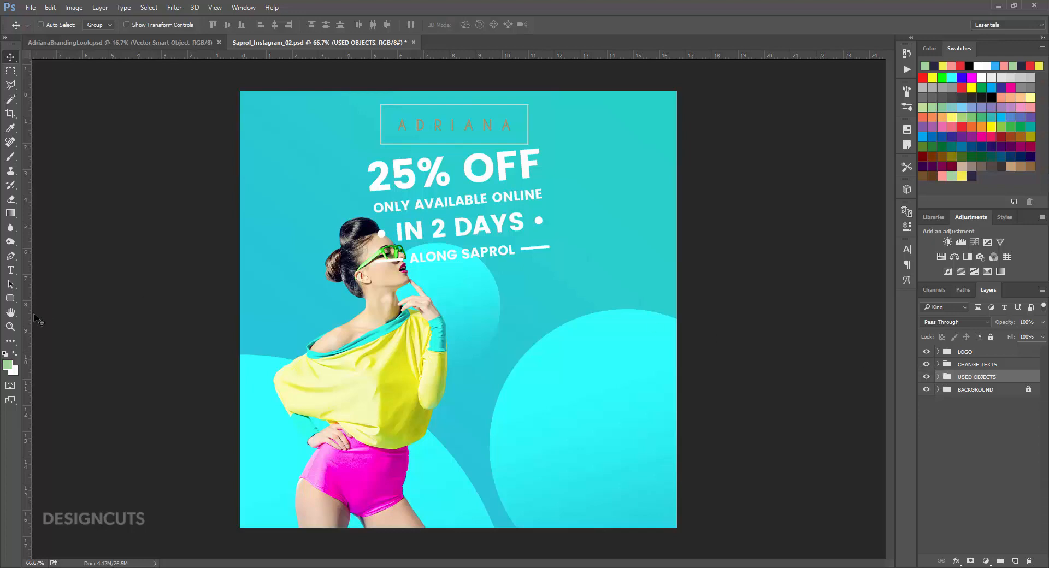
# Replace the "along Saprol" text with "SUMMER SALE".
pyautogui.click(10, 271)
pyautogui.moveTo(516, 249); pyautogui.dragTo(409, 250)
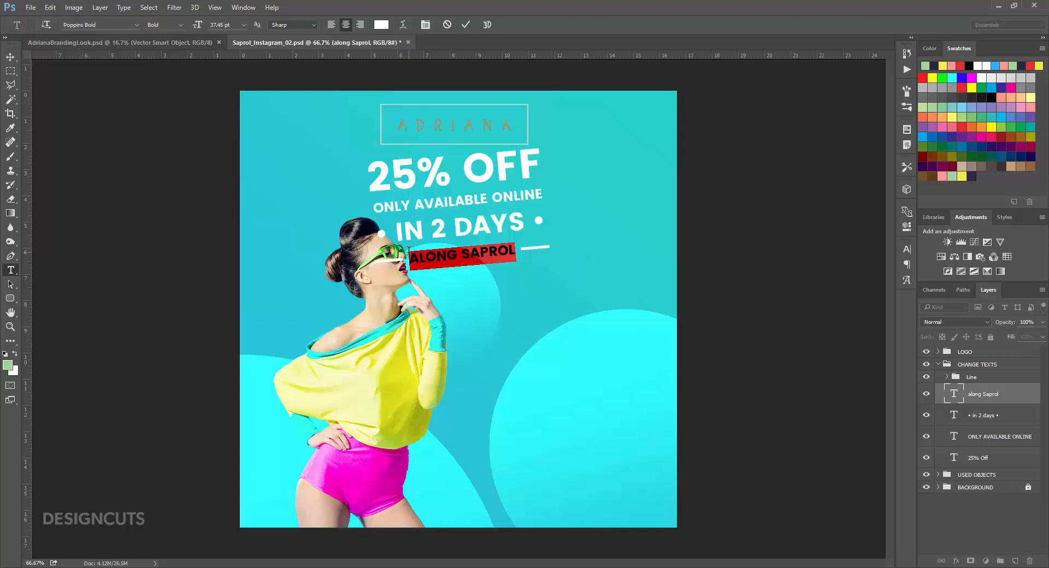
pyautogui.write('SUMMER SALE')
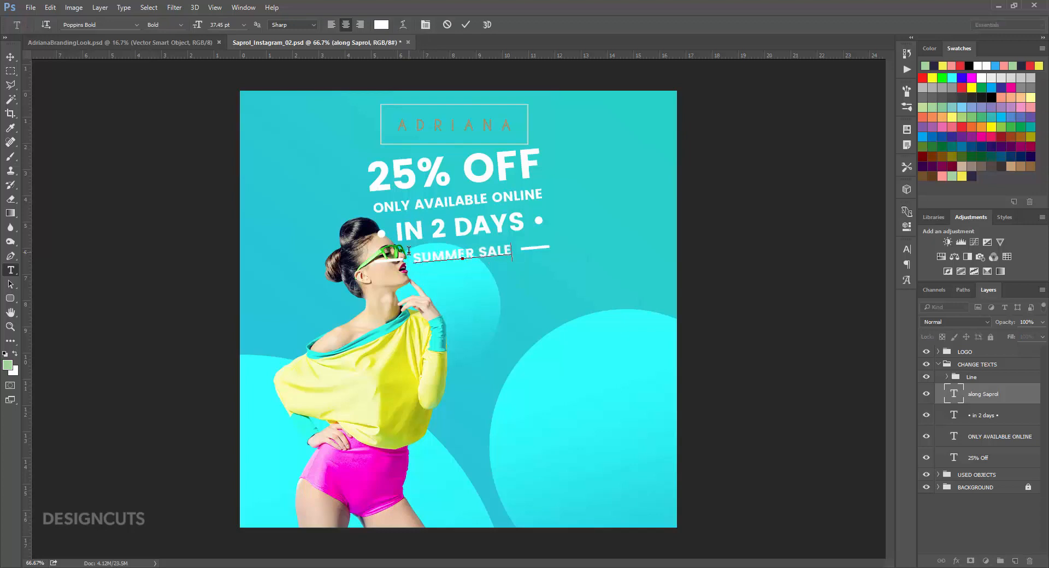
pyautogui.click(10, 57)
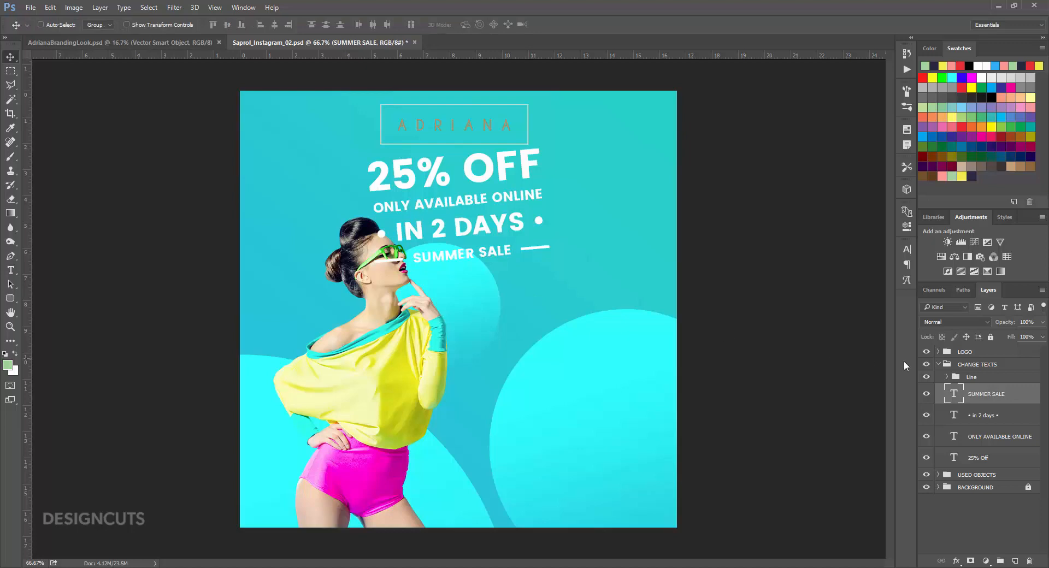
# Move the whole CHANGE TEXTS group down and to the right, beside the model's face, and collapse the group.
pyautogui.click(978, 366)
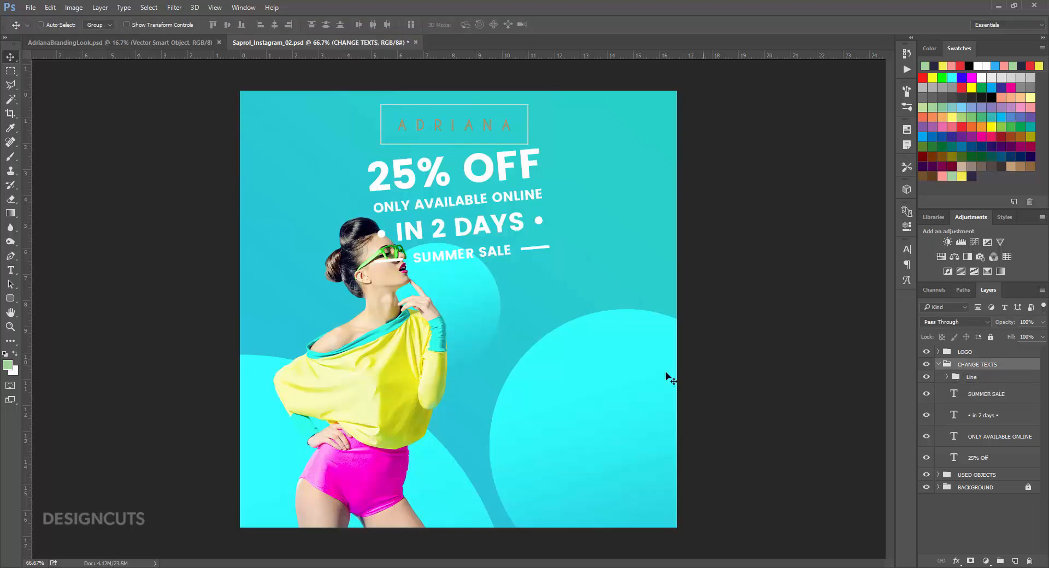
pyautogui.moveTo(452, 289); pyautogui.dragTo(546, 304)
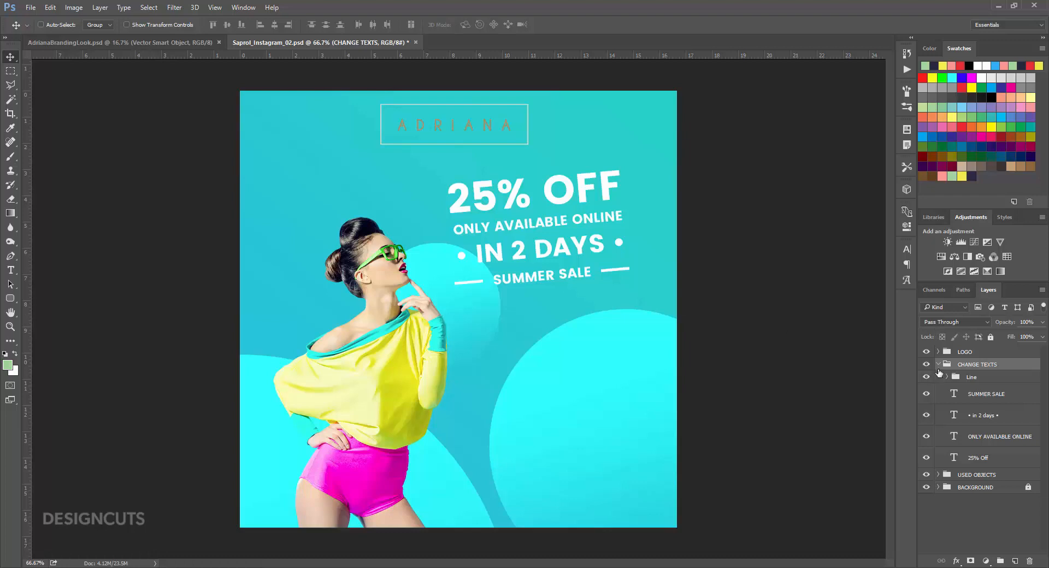
pyautogui.click(939, 365)
# Hide the background's Gradient Fill 1 layer, unlock the BACKGROUND group, and fill Rectangle 4 with the salmon pink brand swatch.
pyautogui.click(938, 389)
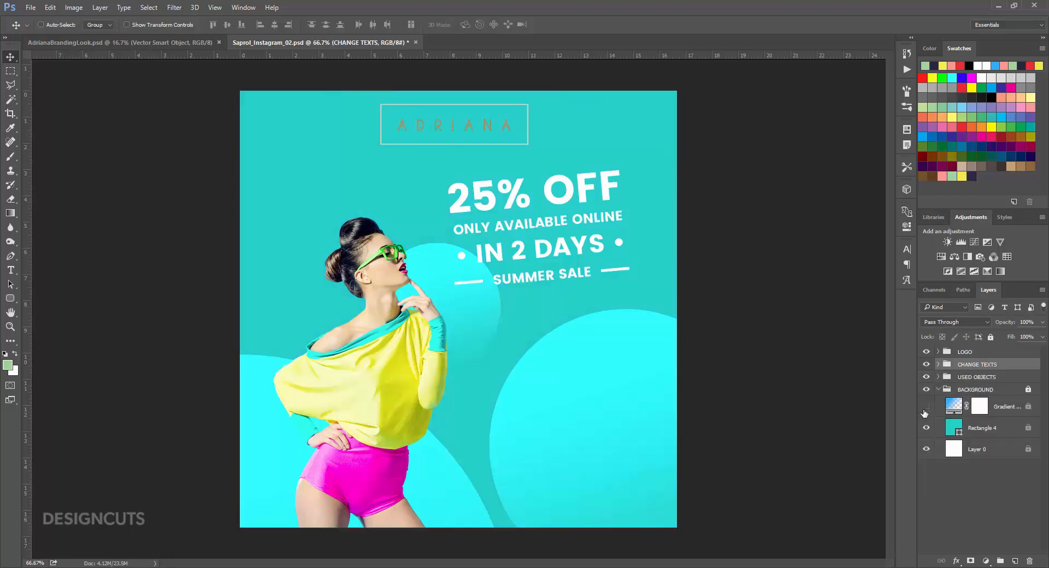
pyautogui.click(951, 430)
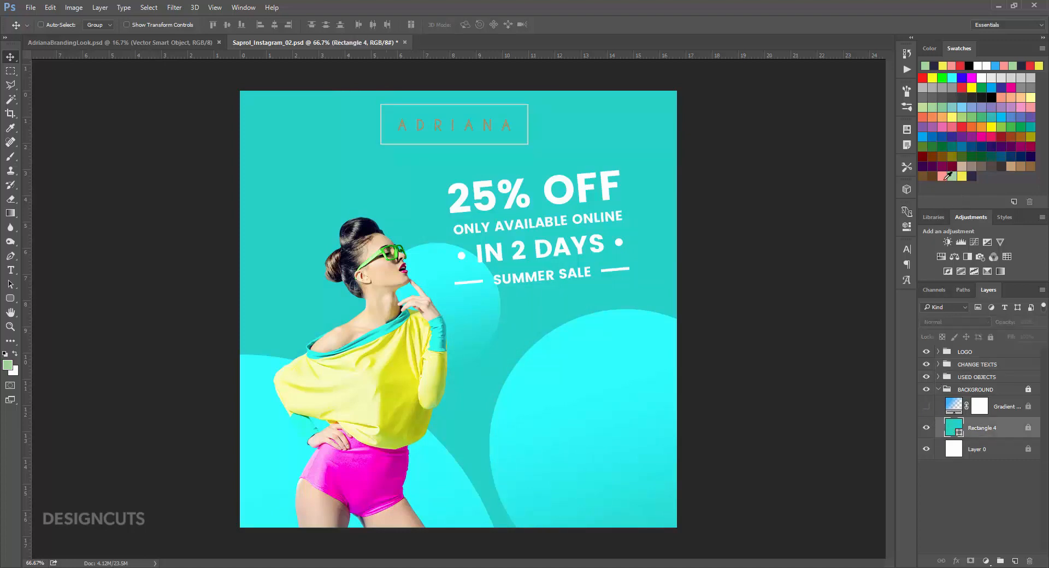
pyautogui.click(940, 176)
pyautogui.click(1028, 390)
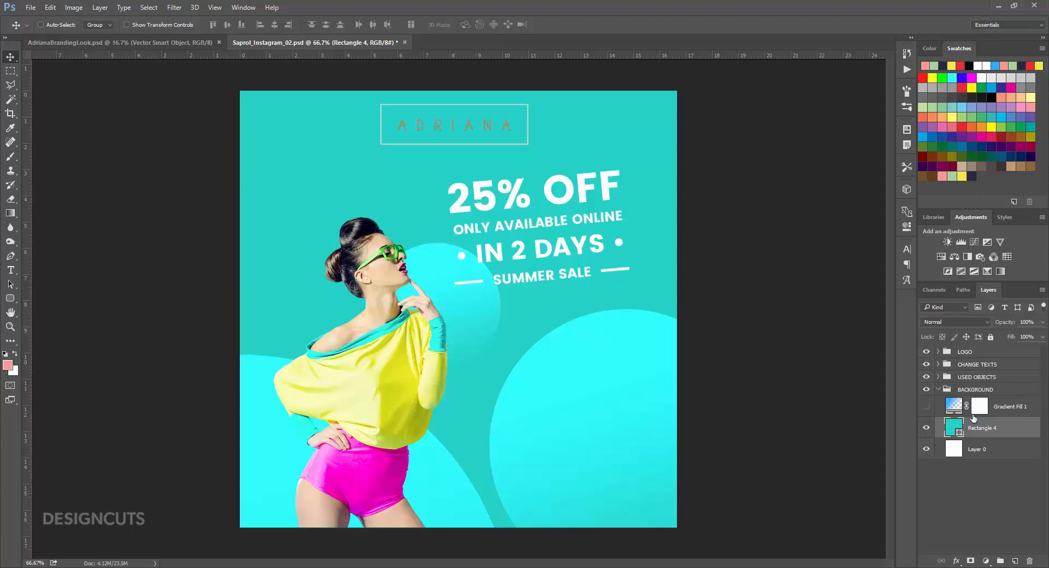
pyautogui.hotkey('alt', 'BackSpace')
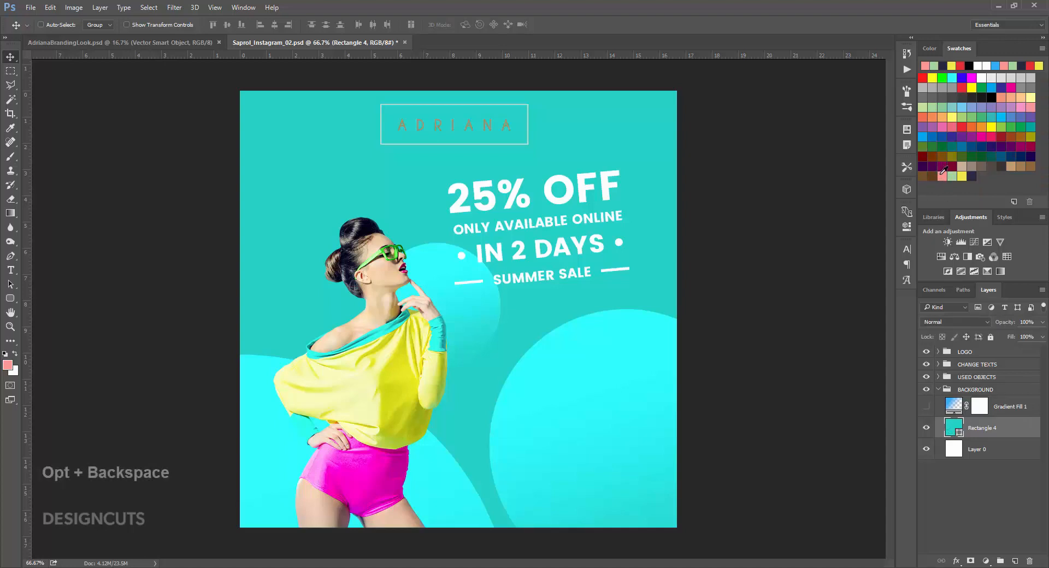
pyautogui.hotkey('alt', 'BackSpace')
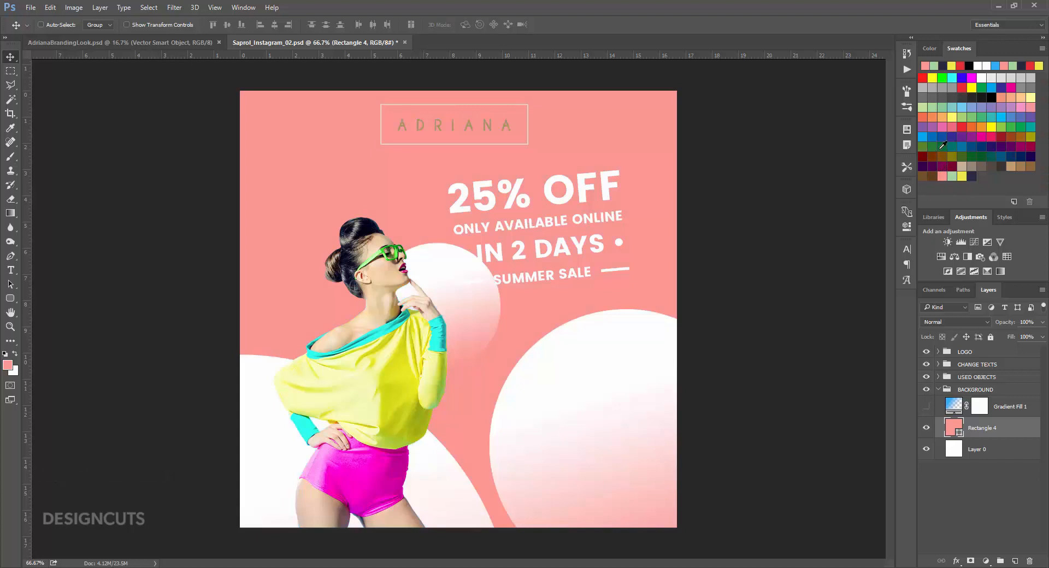
pyautogui.click(938, 389)
# Change the first color stop of shape 01's Gradient Overlay to the brand yellow f4e647 and apply the layer style.
pyautogui.click(938, 377)
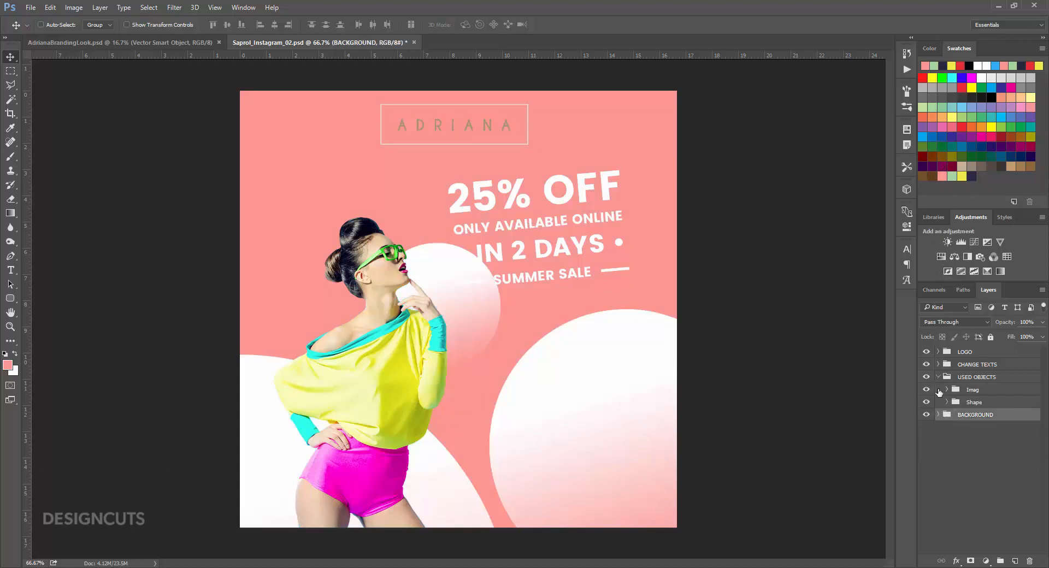
pyautogui.click(947, 403)
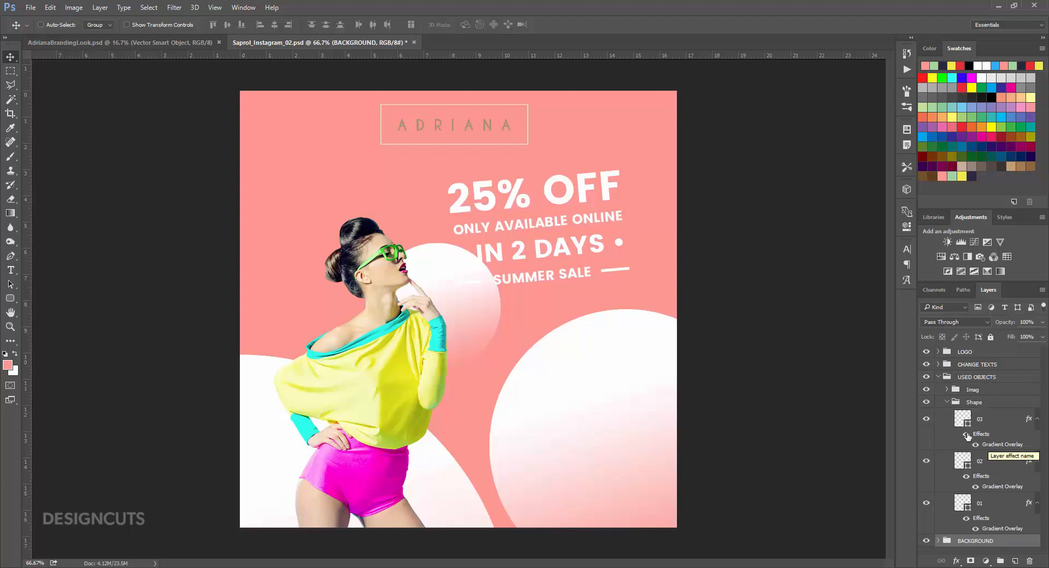
pyautogui.doubleClick(991, 530)
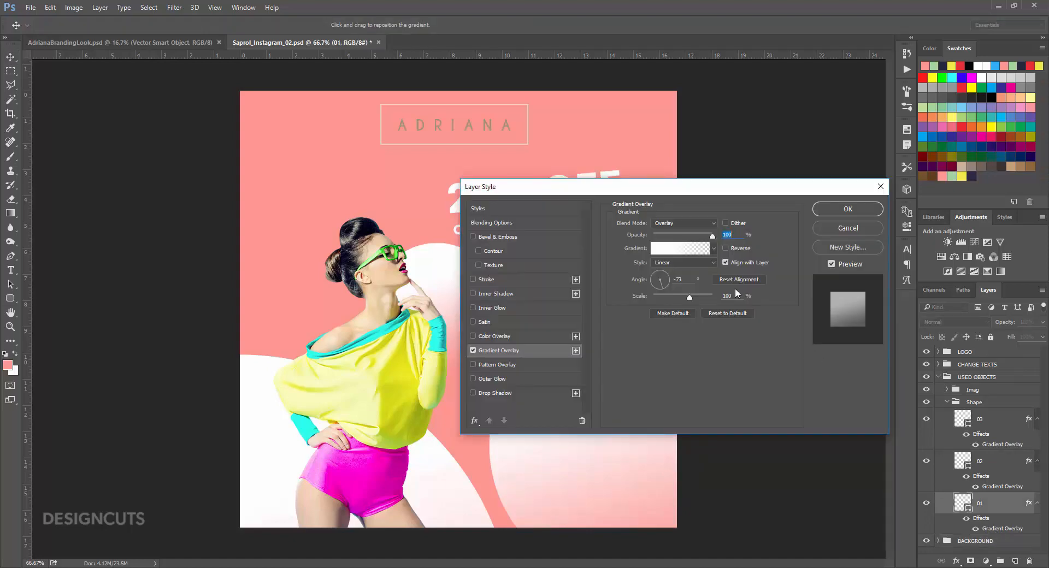
pyautogui.click(686, 251)
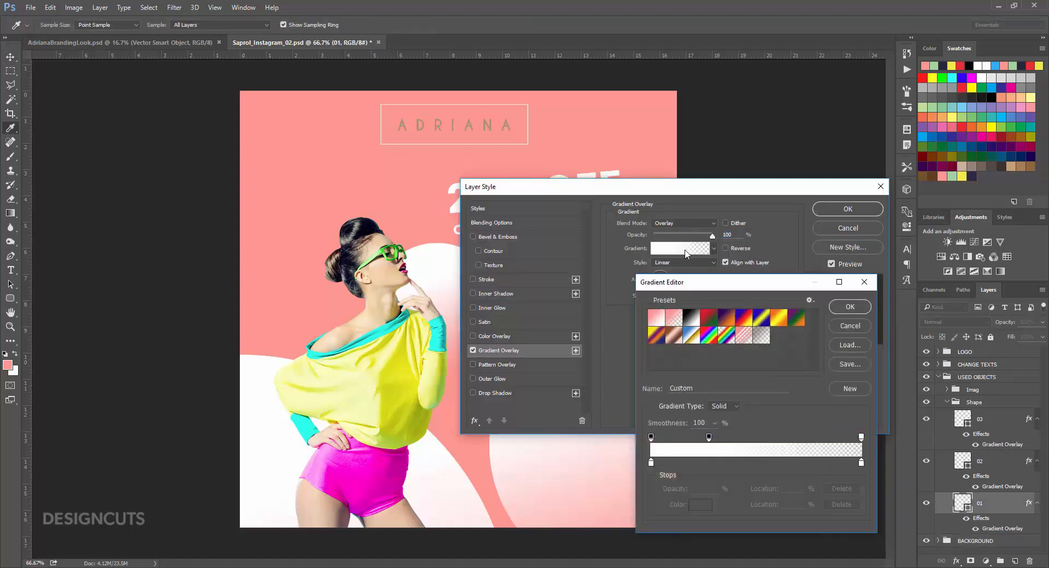
pyautogui.click(651, 463)
pyautogui.click(700, 504)
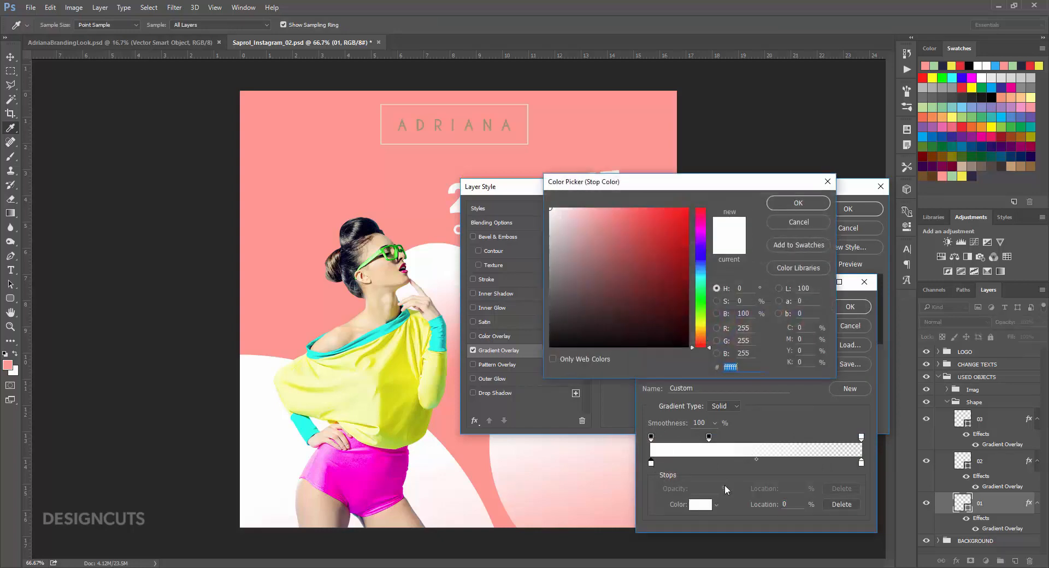
pyautogui.click(963, 174)
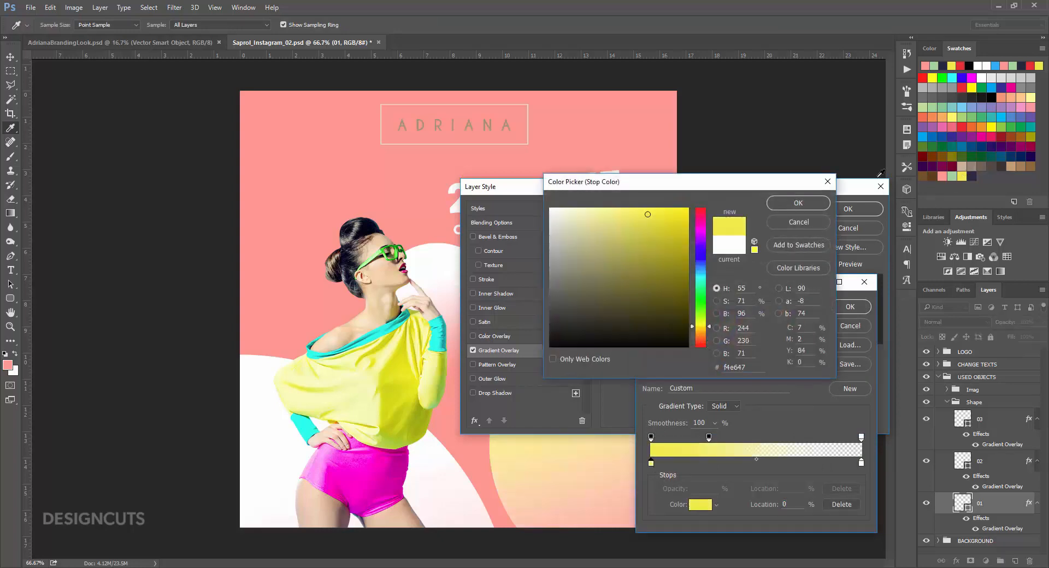
pyautogui.click(806, 203)
pyautogui.click(850, 306)
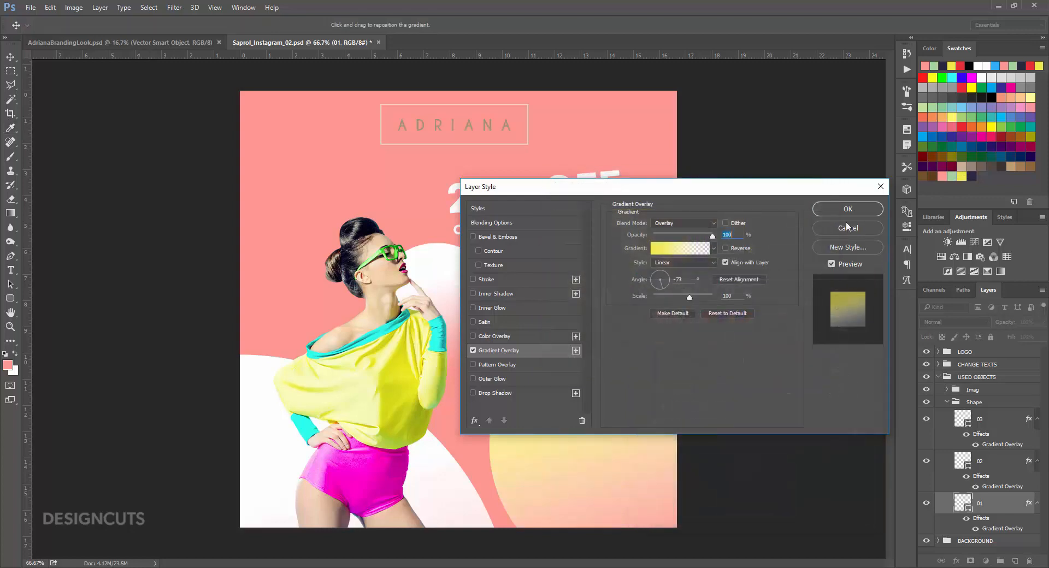
pyautogui.click(848, 210)
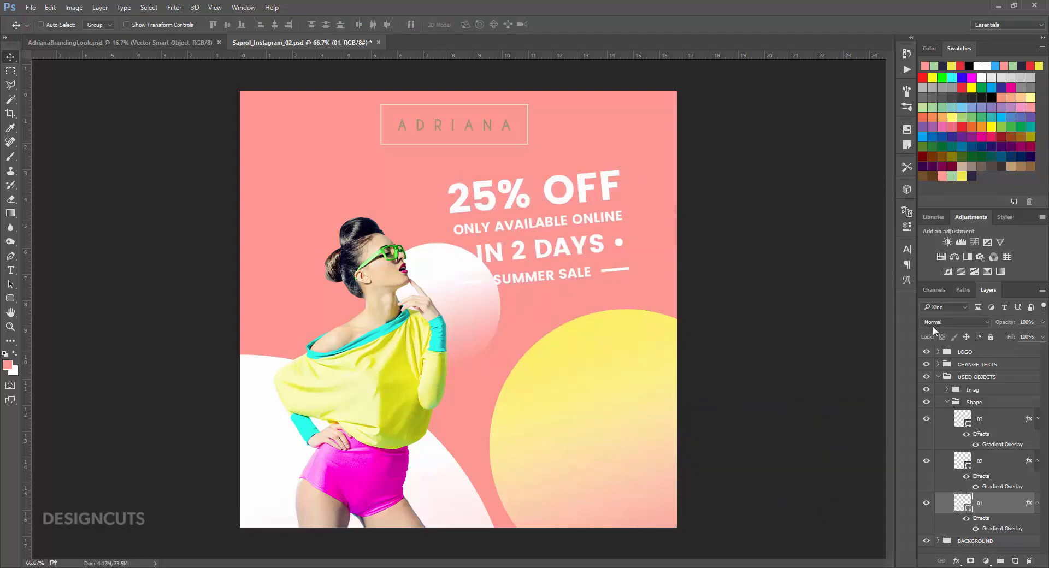
# Move circle shape 03 behind the model's head and set its Gradient Overlay's first color stop to the brand yellow f4e647.
pyautogui.click(987, 424)
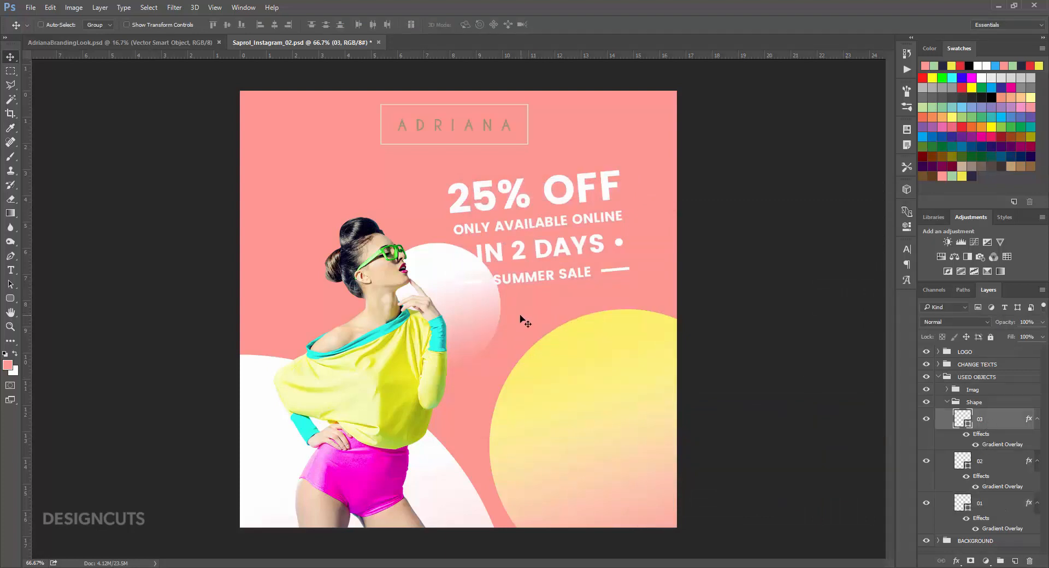
pyautogui.moveTo(521, 316); pyautogui.dragTo(444, 268)
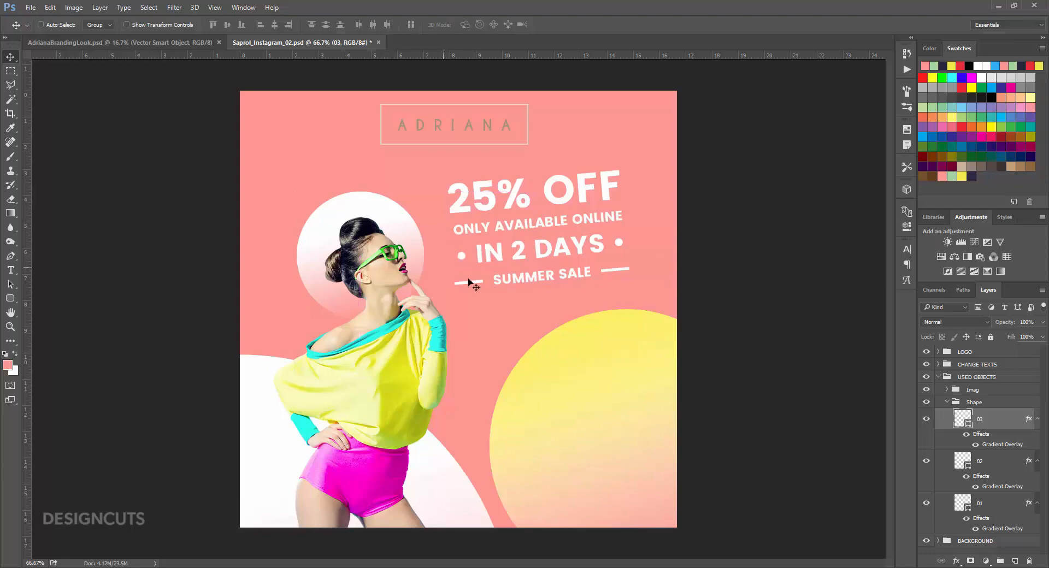
pyautogui.doubleClick(1001, 445)
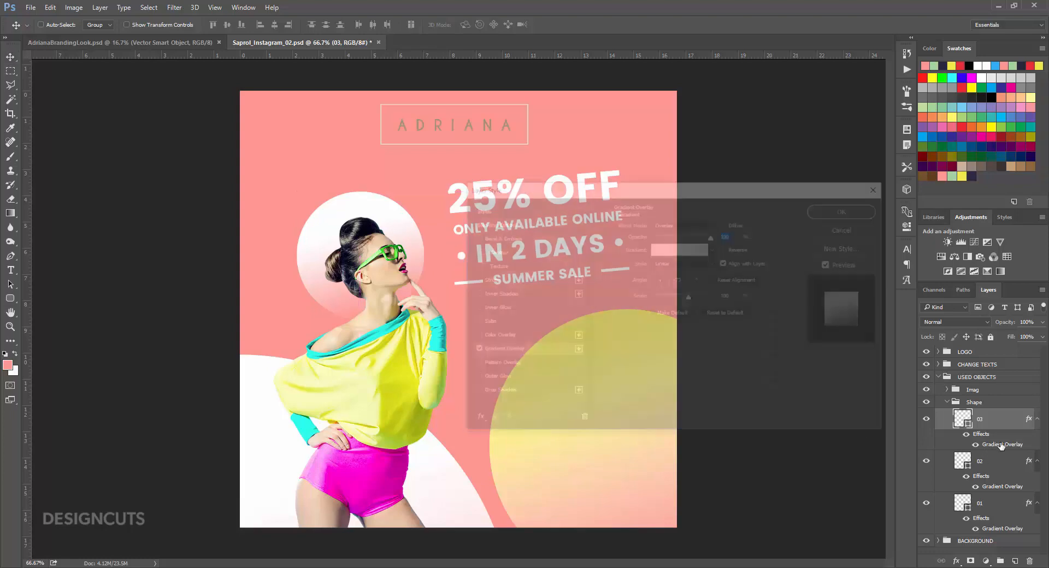
pyautogui.click(653, 253)
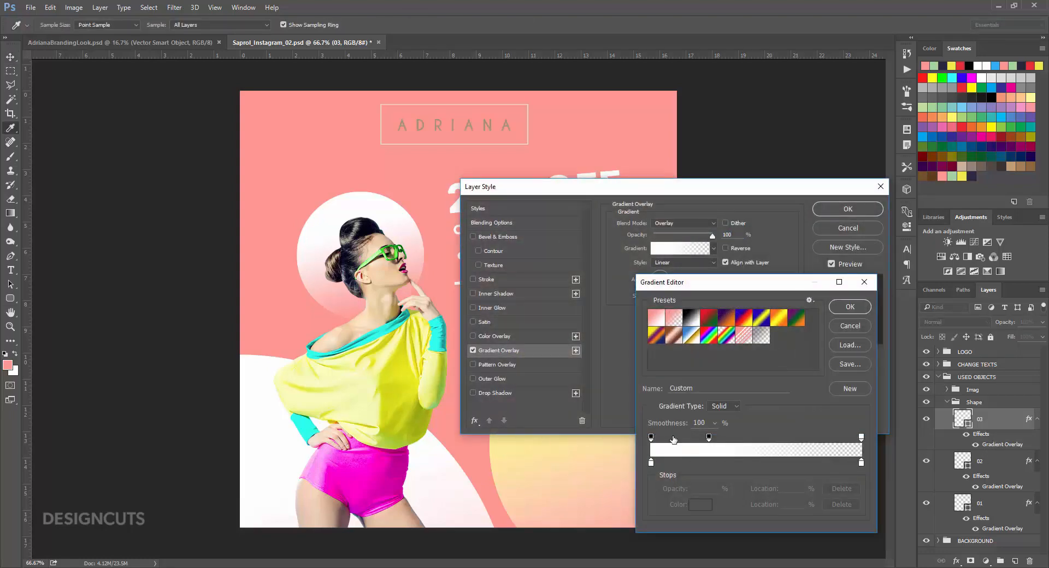
pyautogui.click(651, 464)
pyautogui.click(694, 507)
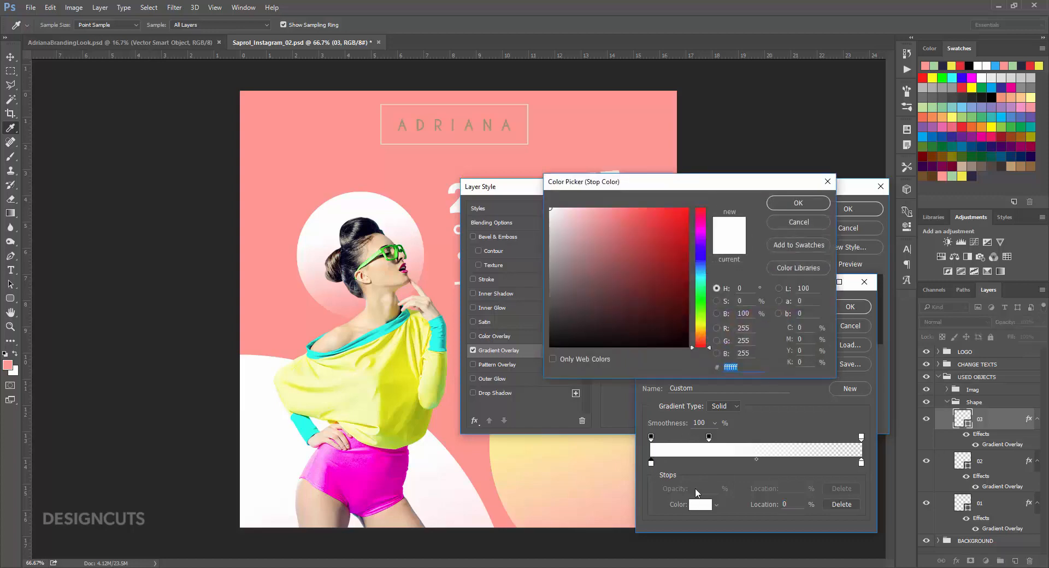
pyautogui.click(962, 176)
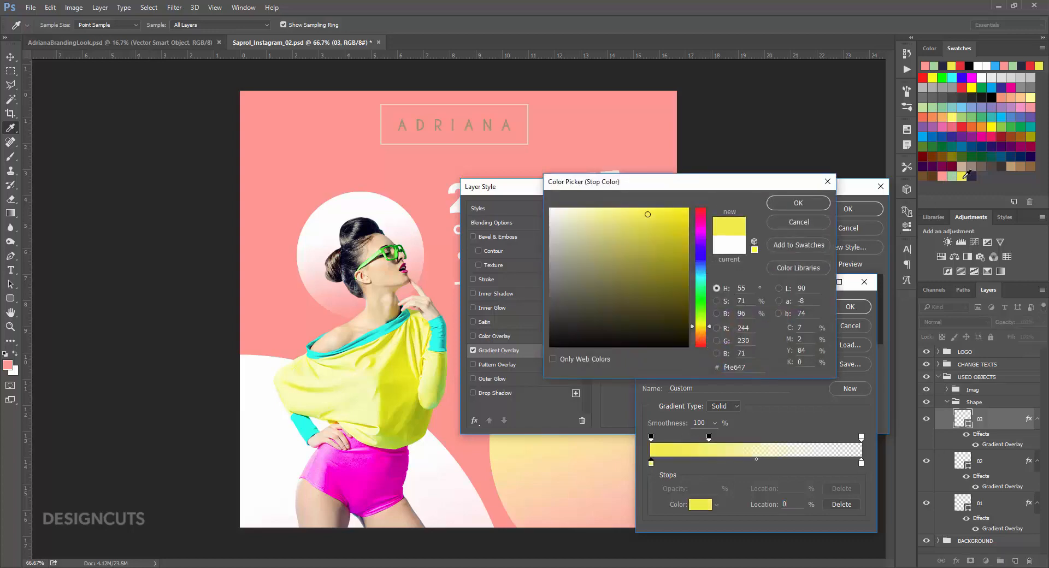
pyautogui.click(828, 201)
pyautogui.click(845, 309)
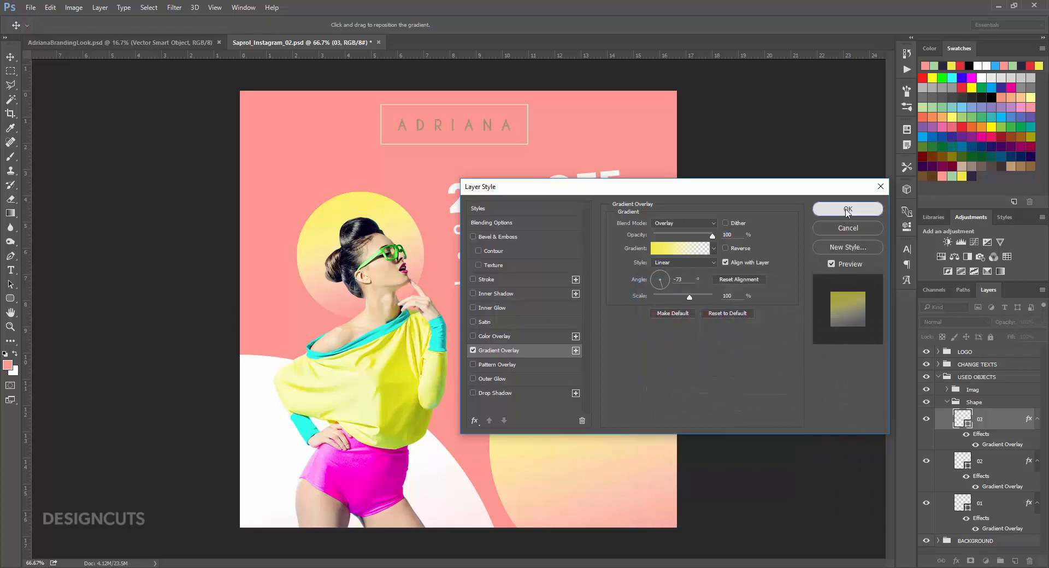
pyautogui.click(846, 209)
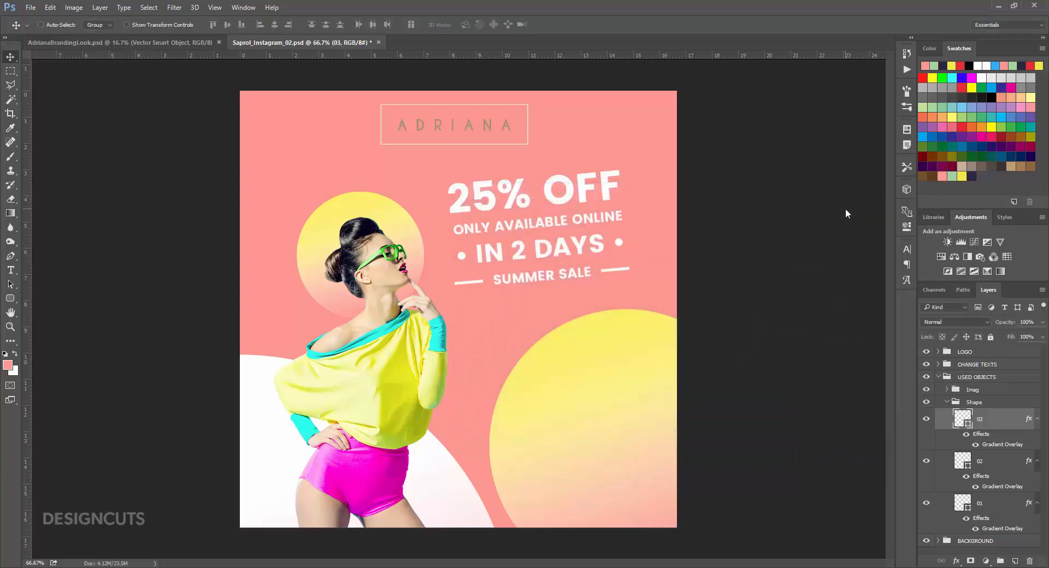
# Place the styledstock-101 image from the freebies Floral-Deco folder as a linked file directly above shape 02.
pyautogui.click(978, 464)
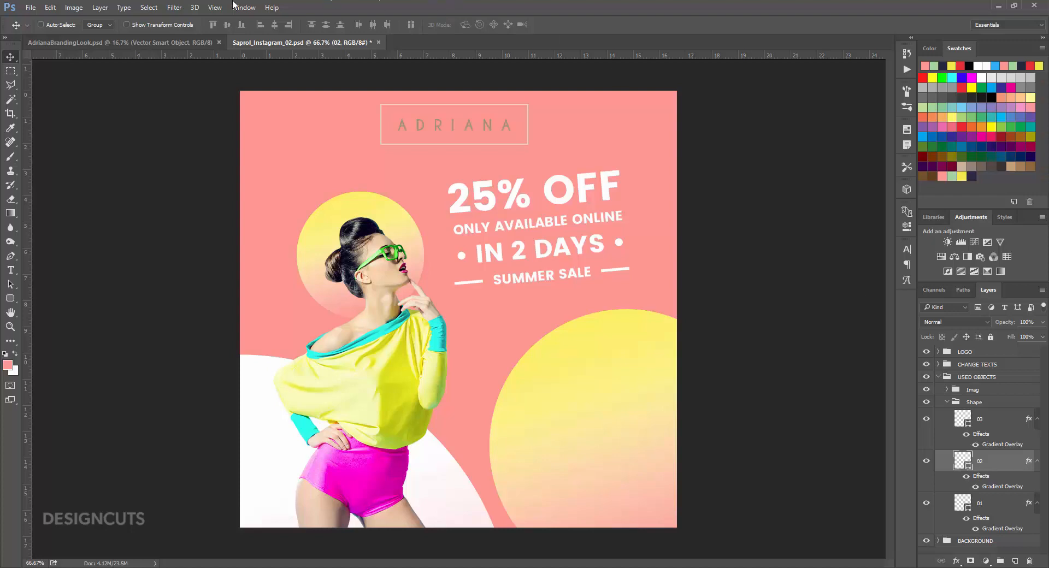
pyautogui.click(30, 7)
pyautogui.click(57, 221)
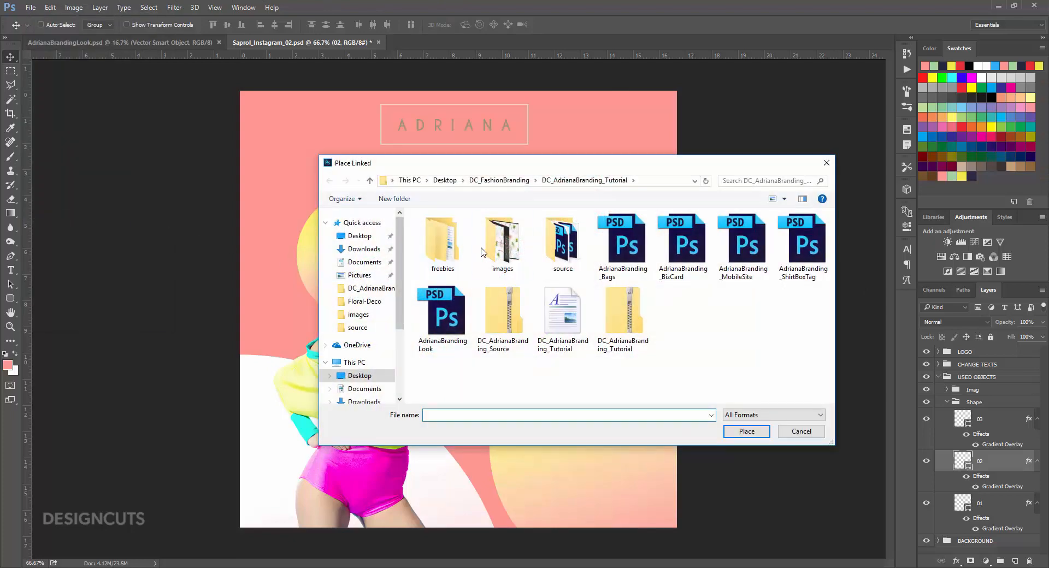
pyautogui.doubleClick(442, 241)
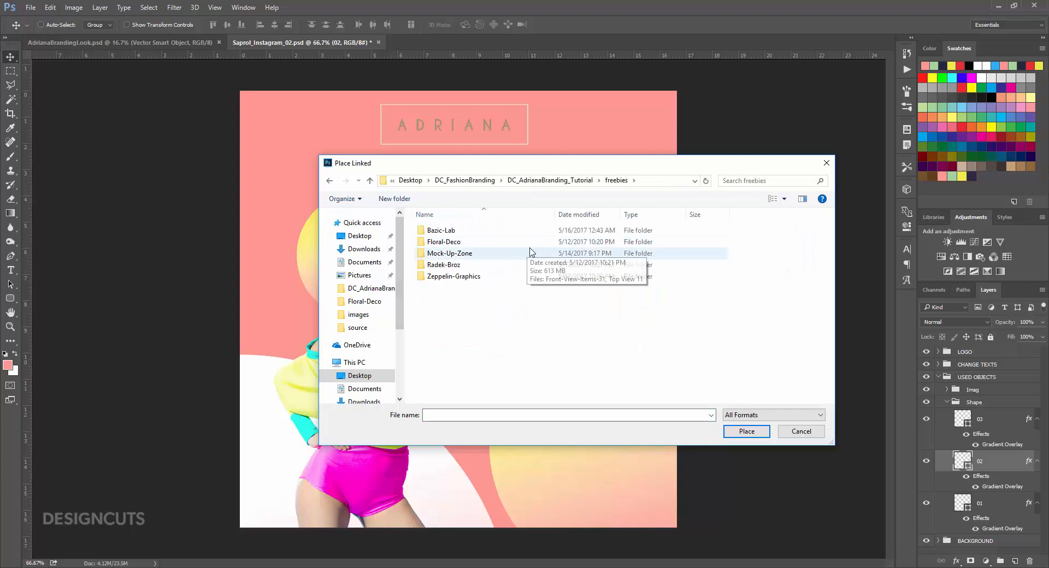
pyautogui.doubleClick(442, 241)
pyautogui.click(443, 240)
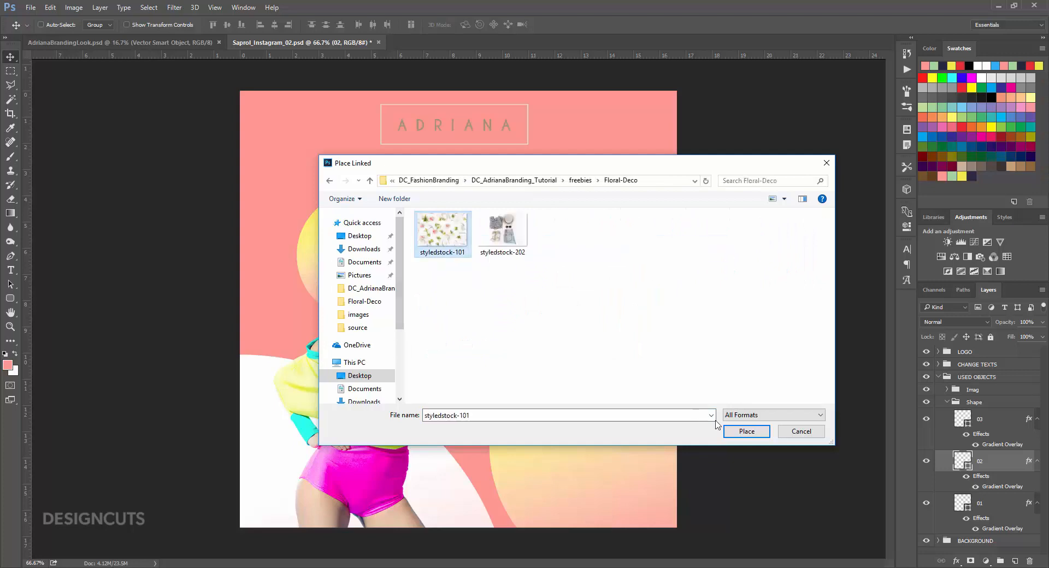
pyautogui.click(746, 431)
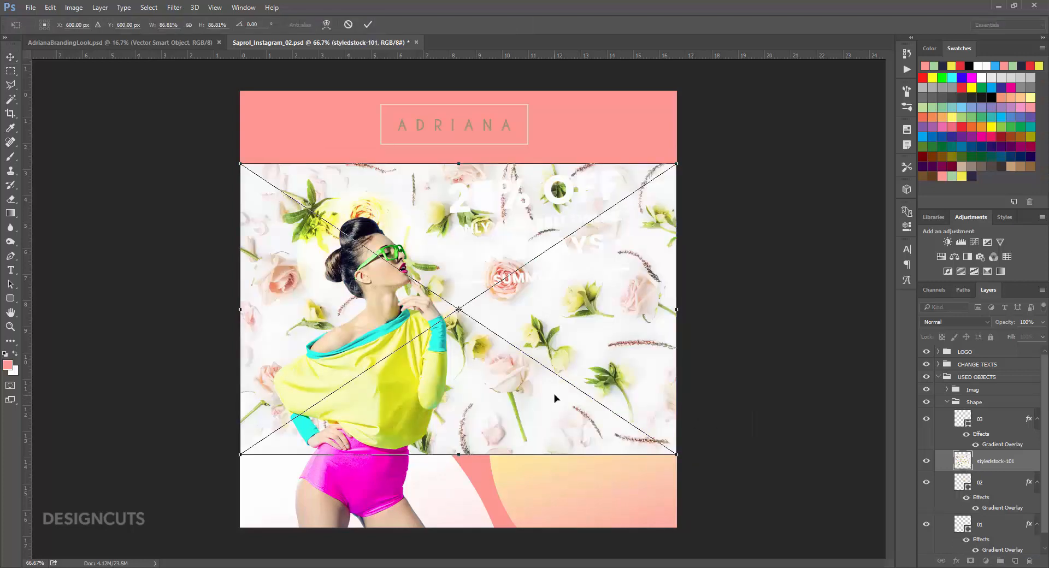
# Scale down the floral image over the canvas's lower-left corner and mask it to the outline of shape 02.
pyautogui.moveTo(675, 162); pyautogui.dragTo(577, 230)
pyautogui.moveTo(520, 328); pyautogui.dragTo(483, 432)
pyautogui.press('Return')
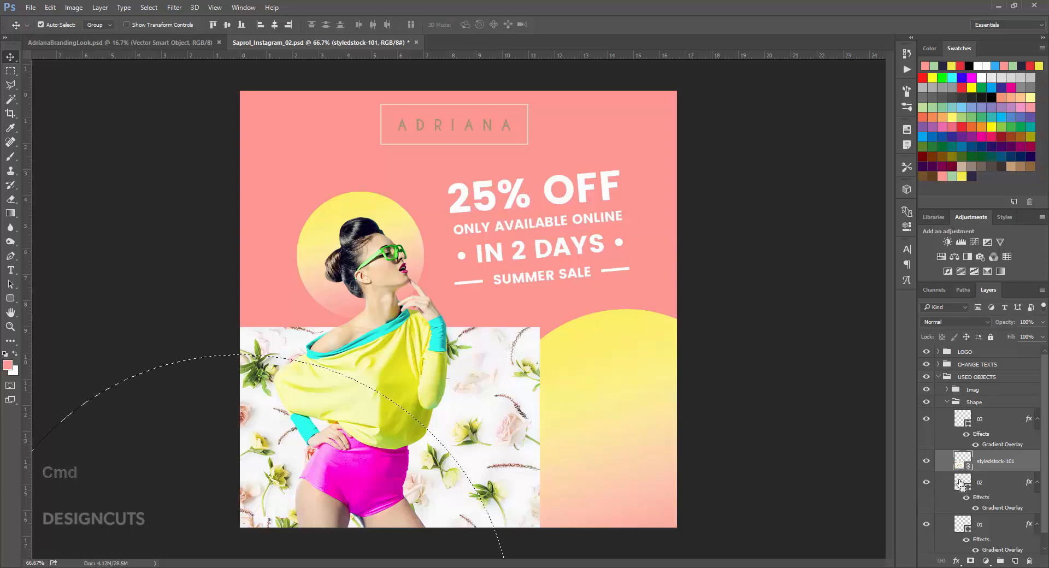
pyautogui.click(970, 561)
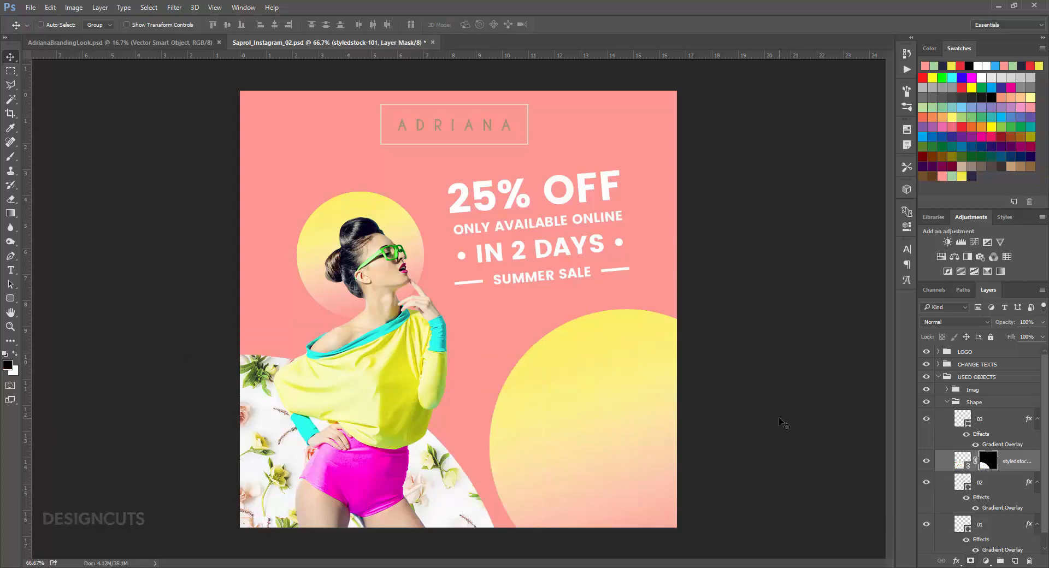